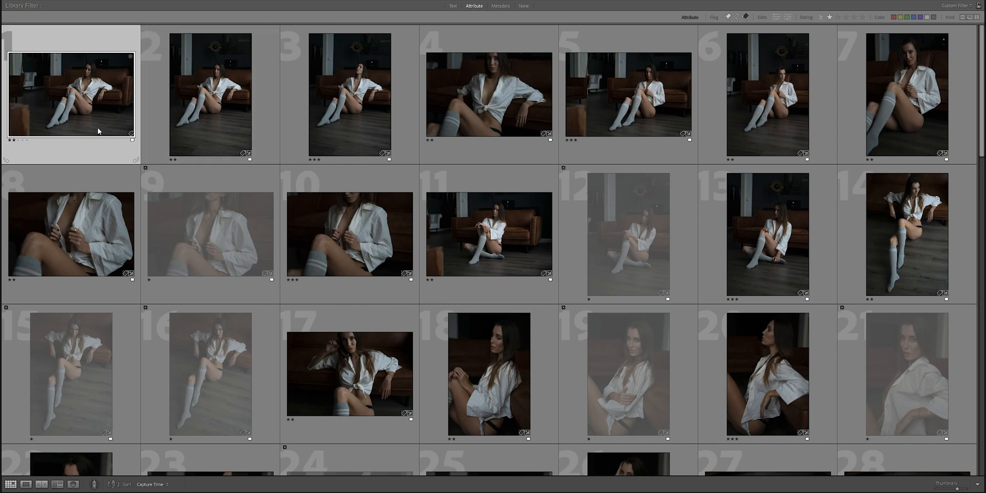
Examine the first photo enlarged and look through the full grid of the shoot
double_click(75, 57)
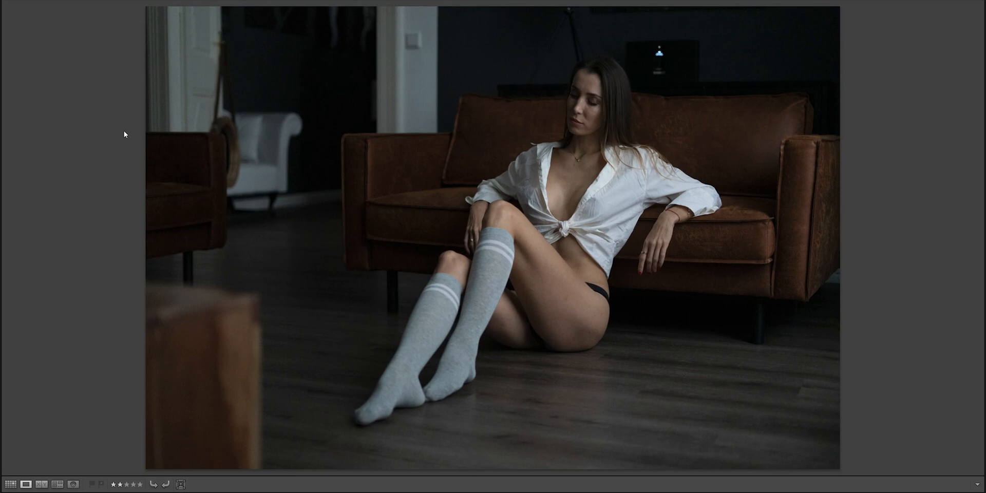
left_click(10, 483)
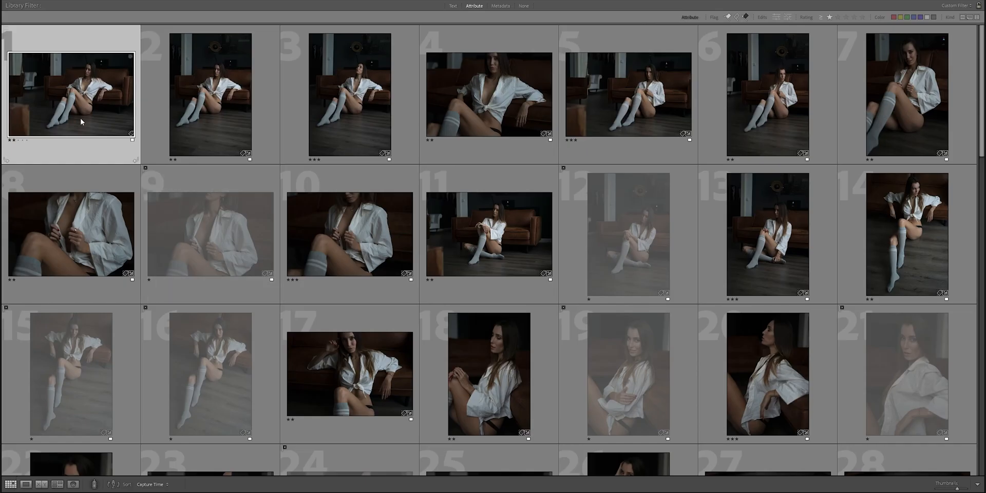
scroll(81, 121, "down", 10)
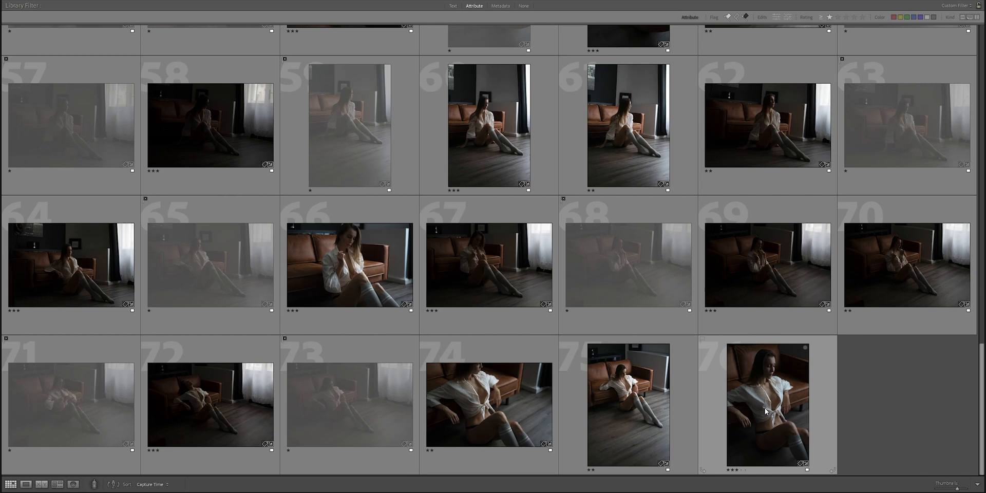
scroll(768, 414, "up", 15)
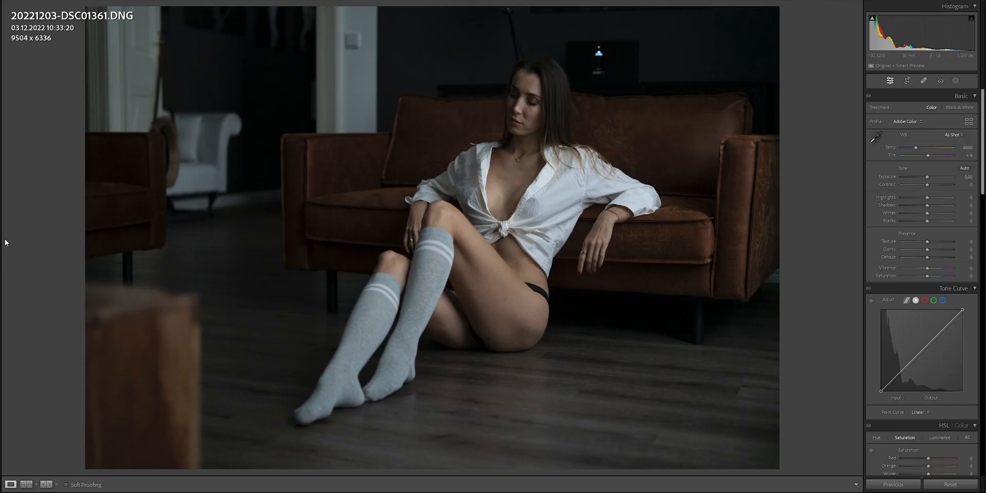
Apply the Boudoir Secrets Color preset to the first photo and raise its exposure to +1.00
mouse_move(4, 242)
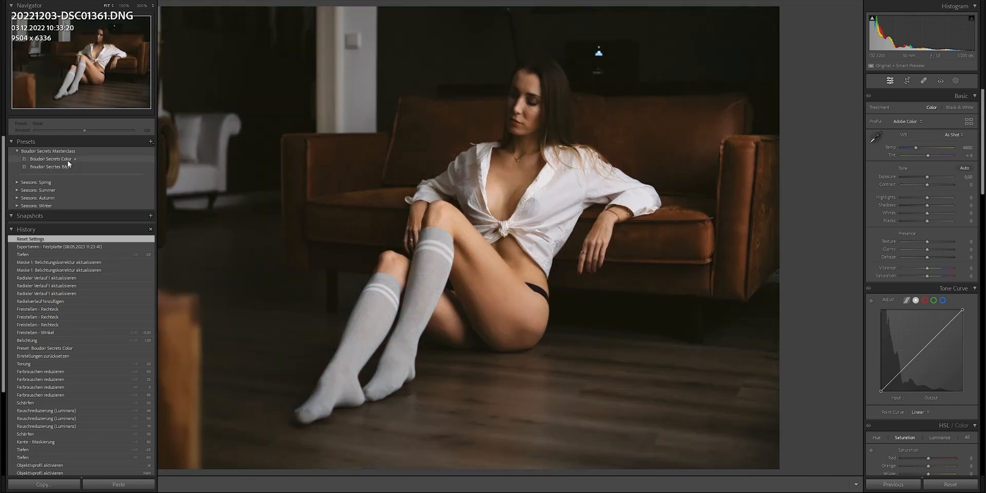
left_click(67, 161)
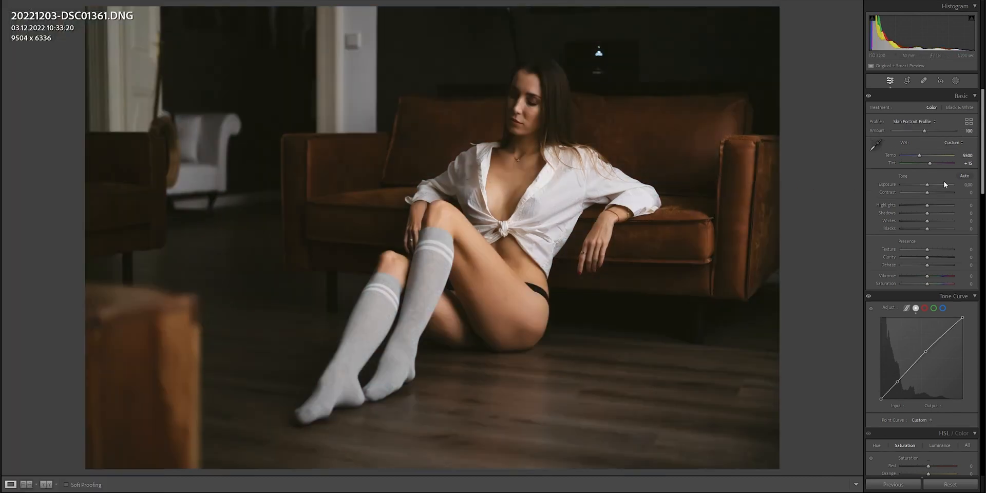
scroll(926, 183, "up", 8)
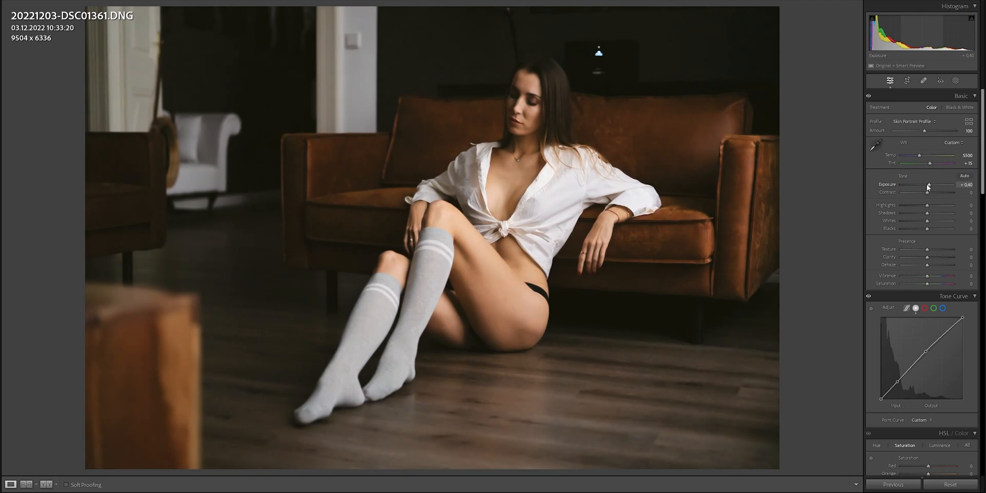
scroll(926, 184, "up", 2)
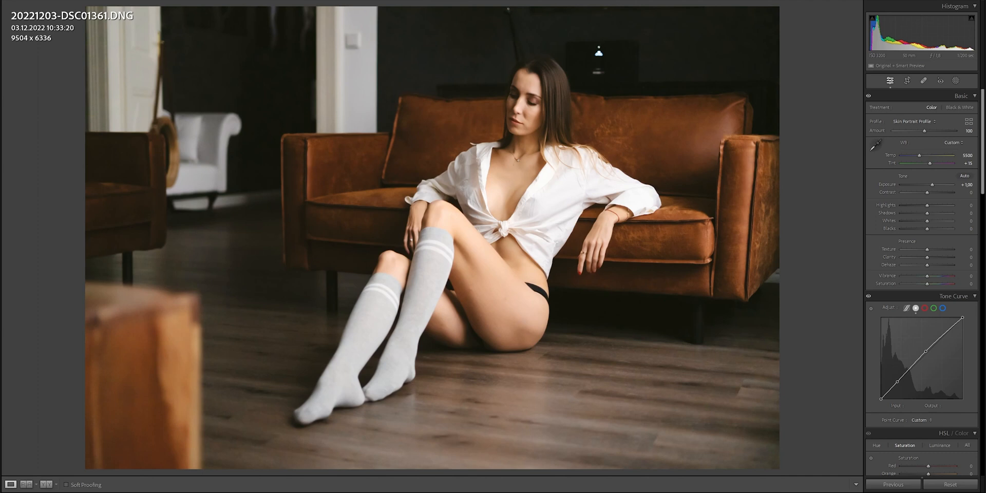
Synchronize the first photo's develop settings to all photos of the shoot and return to the grid
mouse_move(539, 491)
scroll(504, 477, "down", 5)
scroll(505, 476, "down", 8)
key("g")
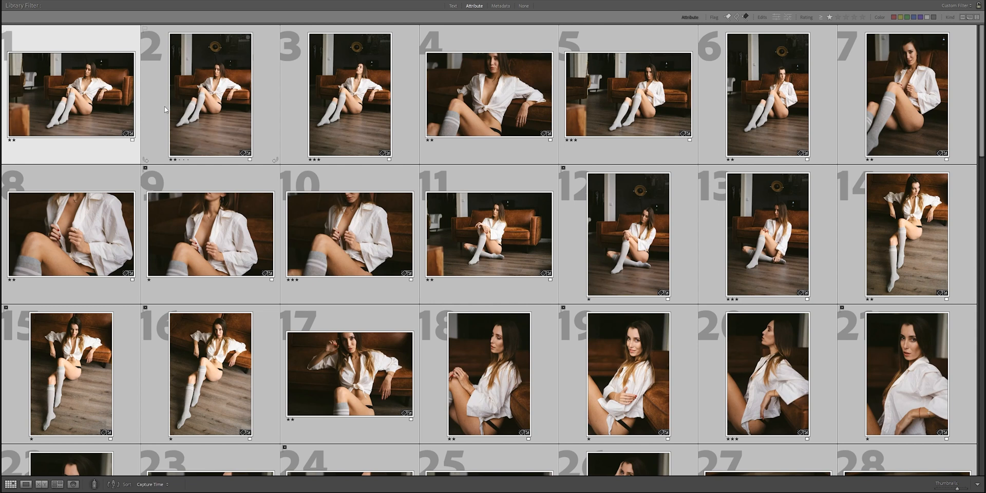
Compare photos 1 to 10 in Survey view, make the ninth one active and return to the grid
left_click(91, 150)
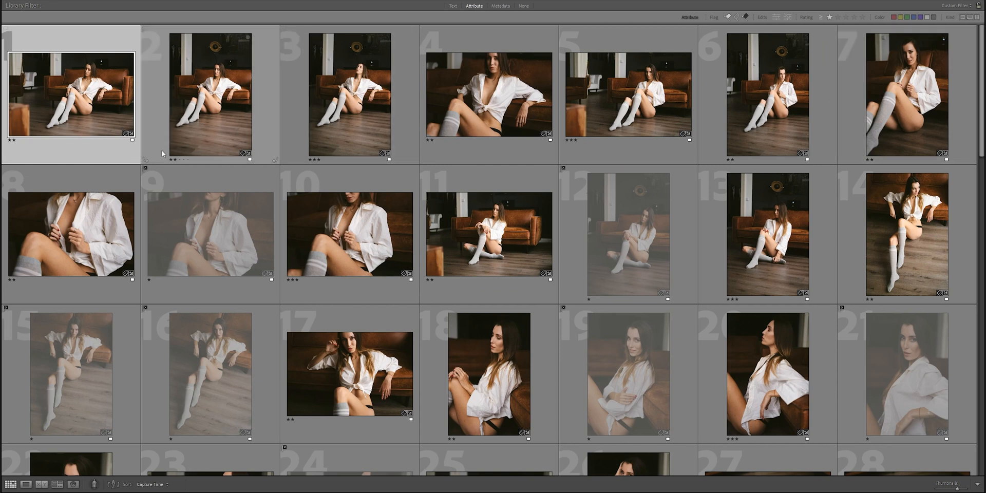
left_click(342, 239, "shift")
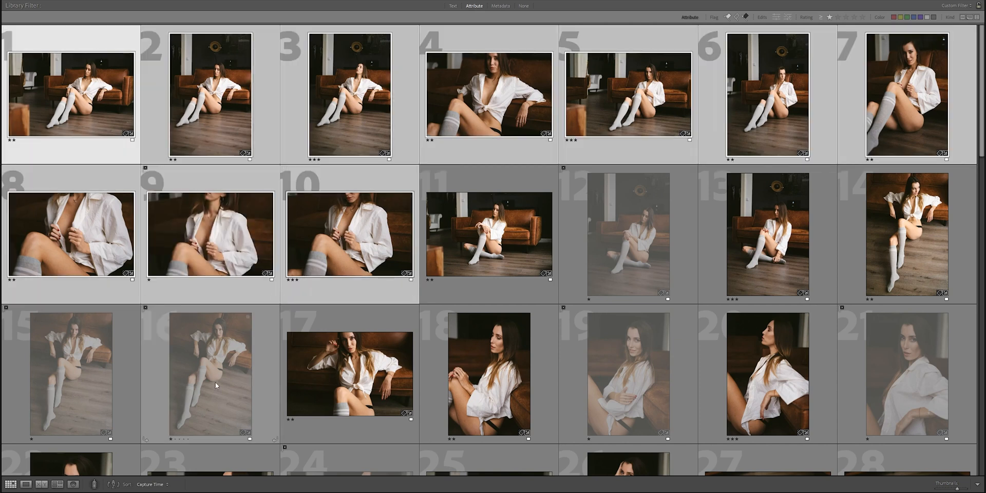
left_click(57, 484)
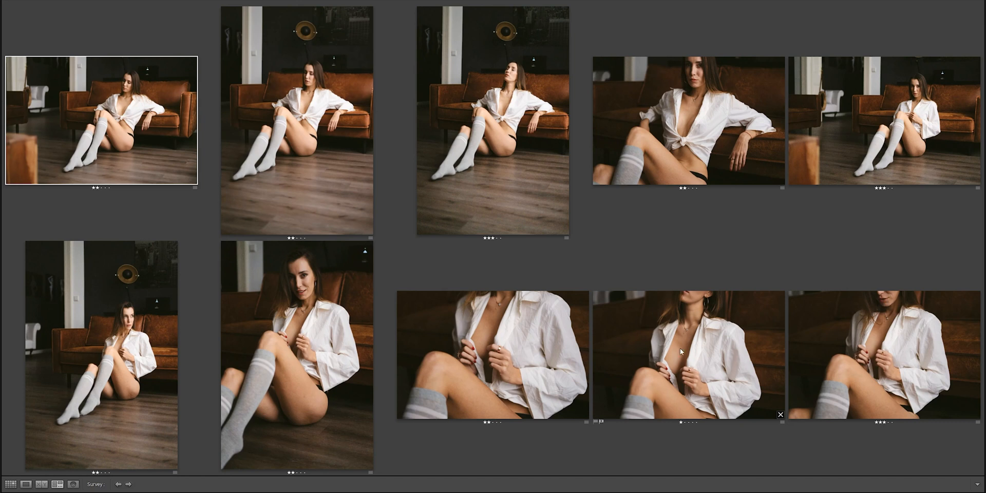
left_click(700, 345)
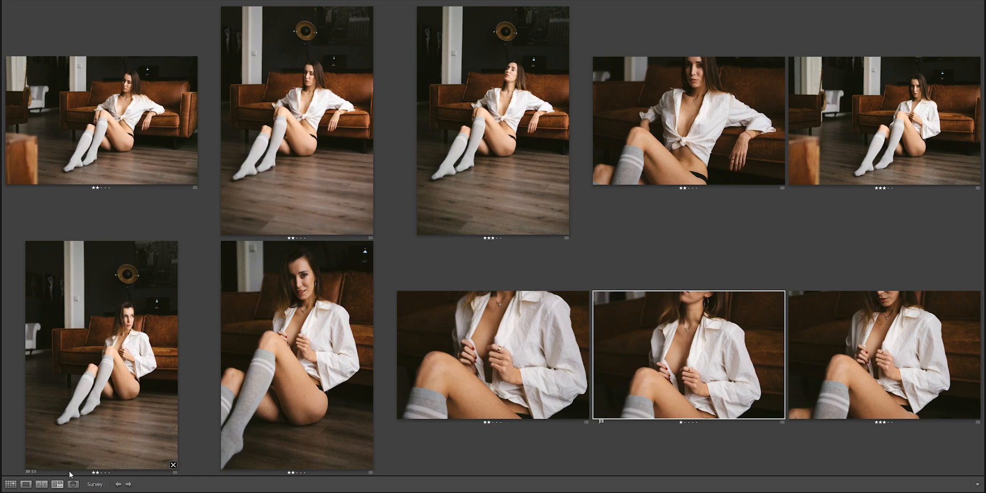
left_click(11, 484)
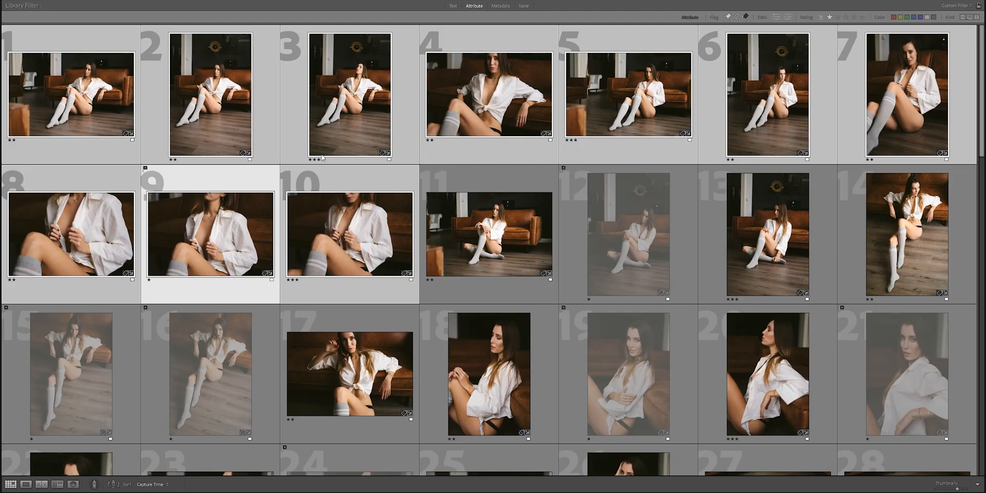
Hide rejected photos with the flag filter and reject the one-star open-shirt close-up in Survey view
left_click(747, 17)
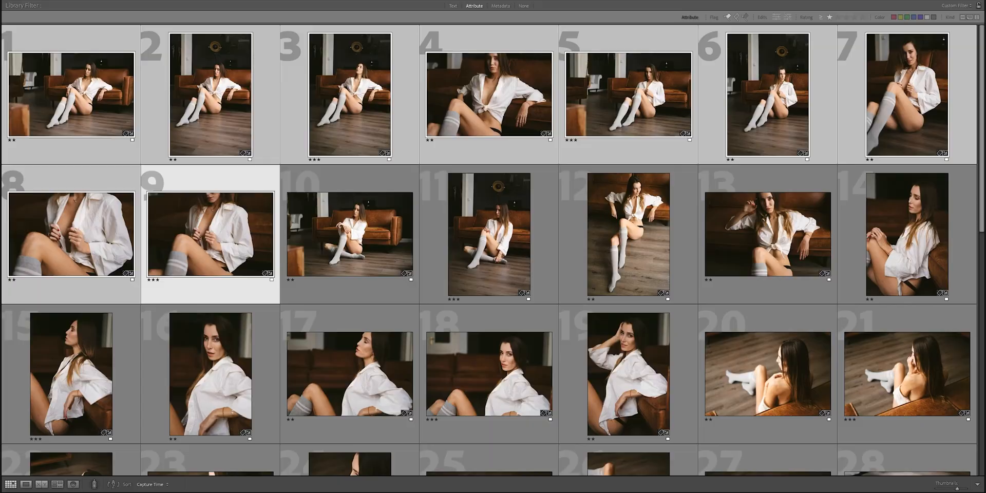
key("n")
left_click(669, 320)
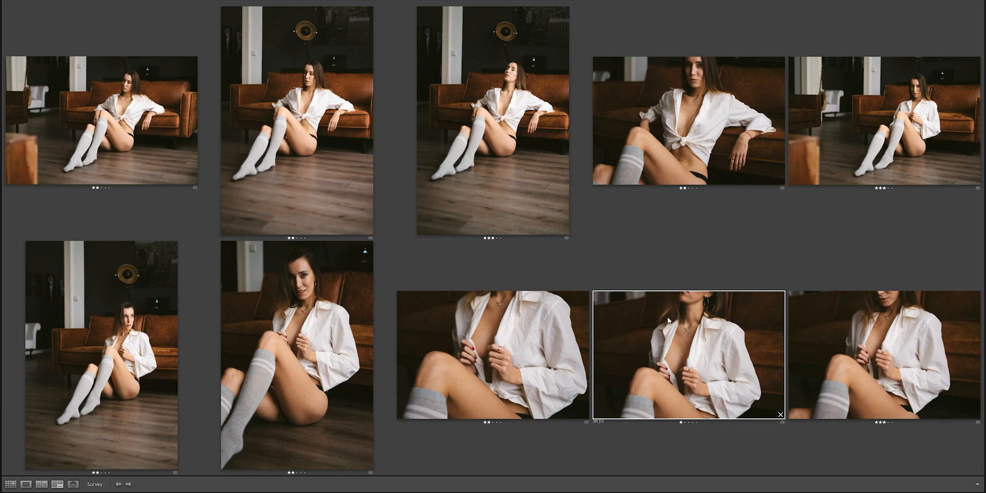
key("/")
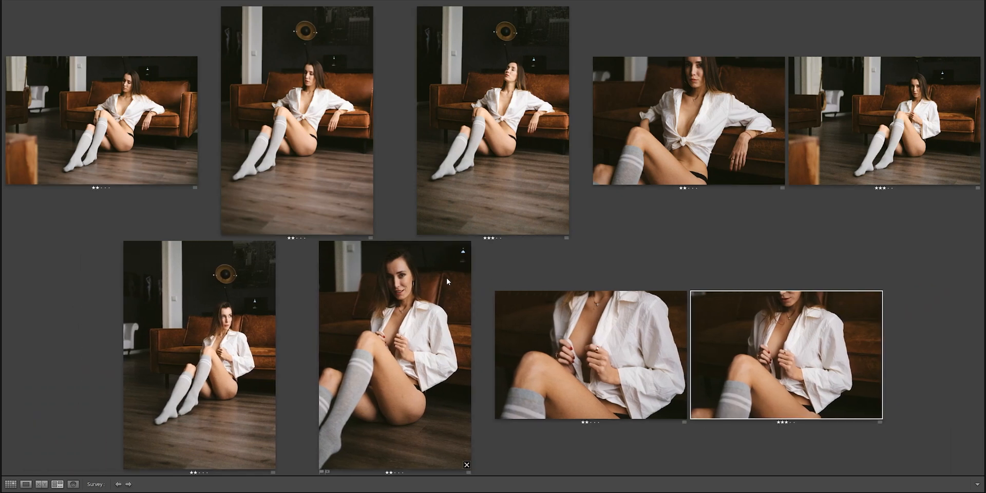
Compare photos 10 to 12 in Survey view and make the one-star middle photo active
mouse_move(510, 491)
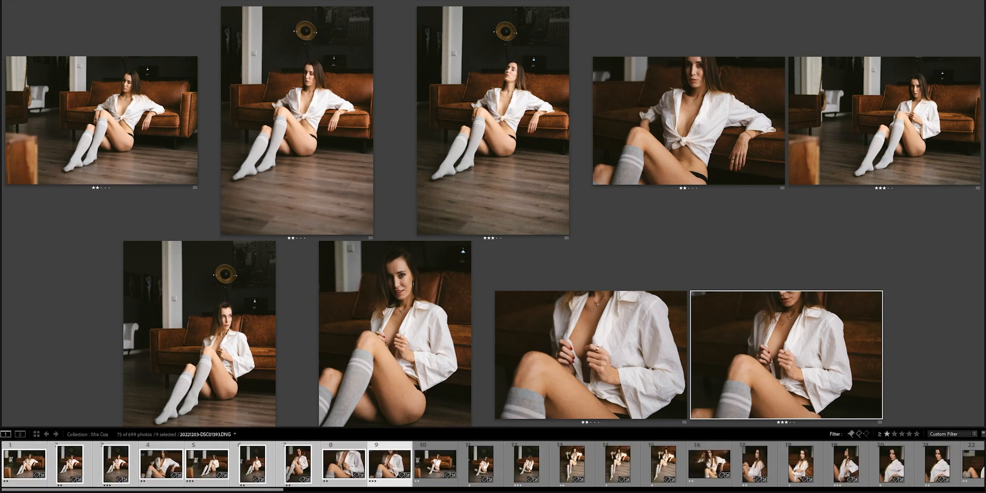
left_click(430, 469)
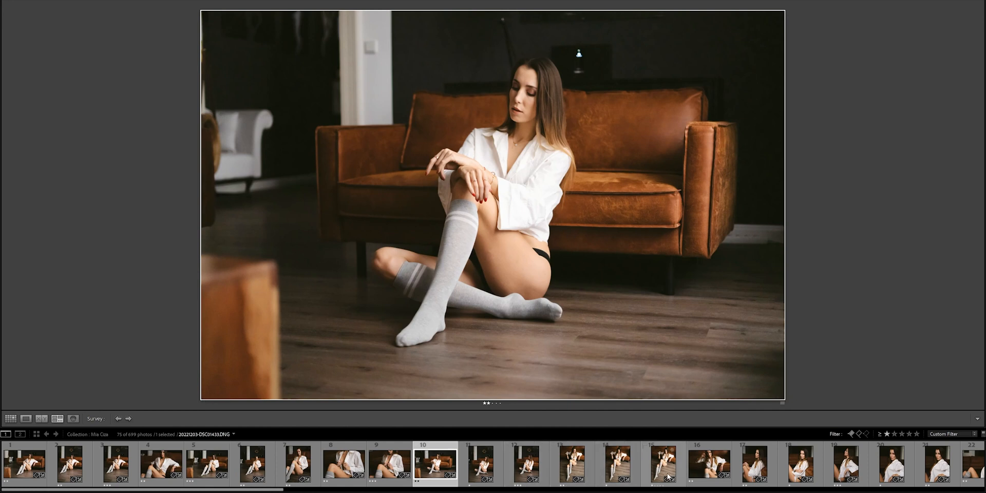
left_click(526, 464, "shift")
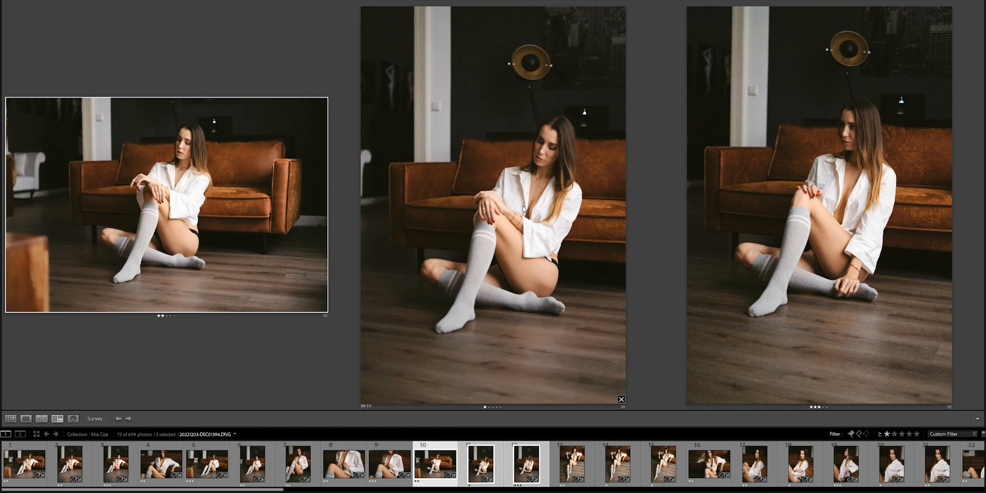
left_click(474, 189)
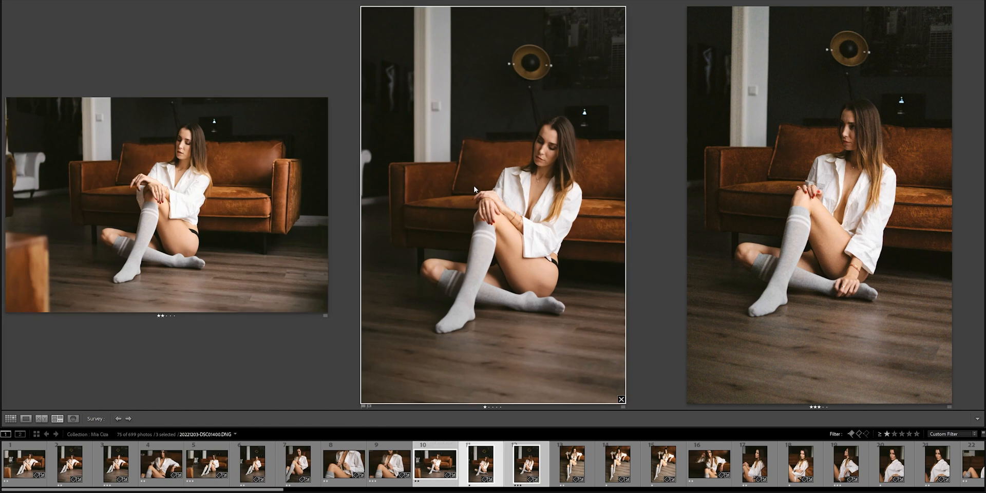
Compare photos 13 to 15 in Survey view and reject the third, tilted one
left_click(565, 466)
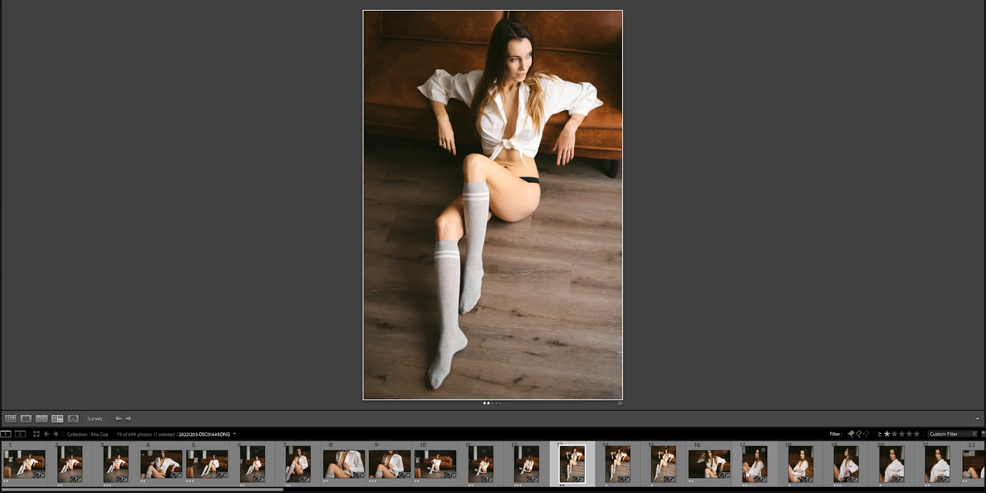
left_click(663, 464, "shift")
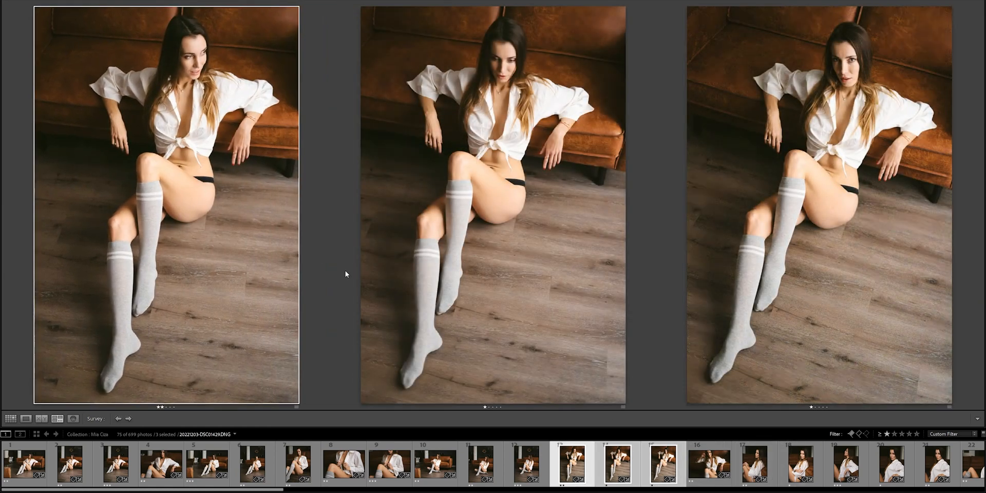
mouse_move(297, 251)
left_click(841, 227)
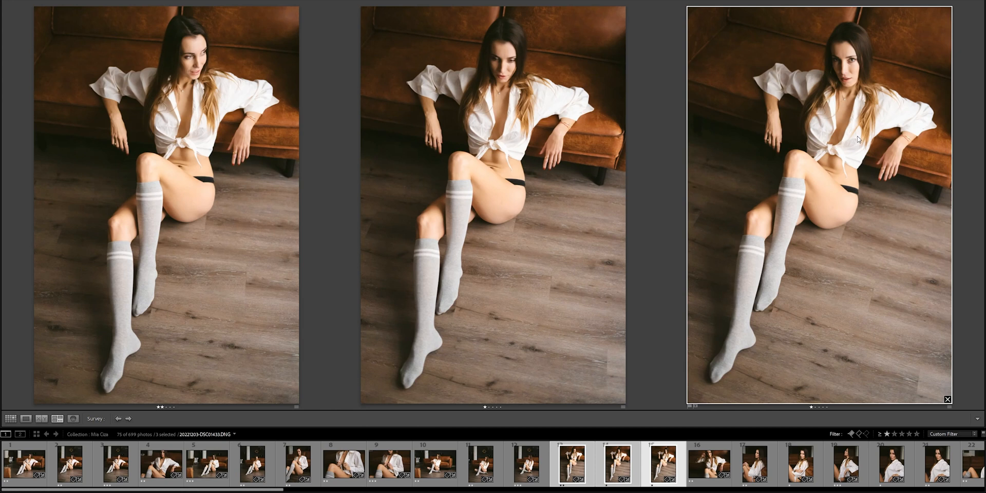
key("slash")
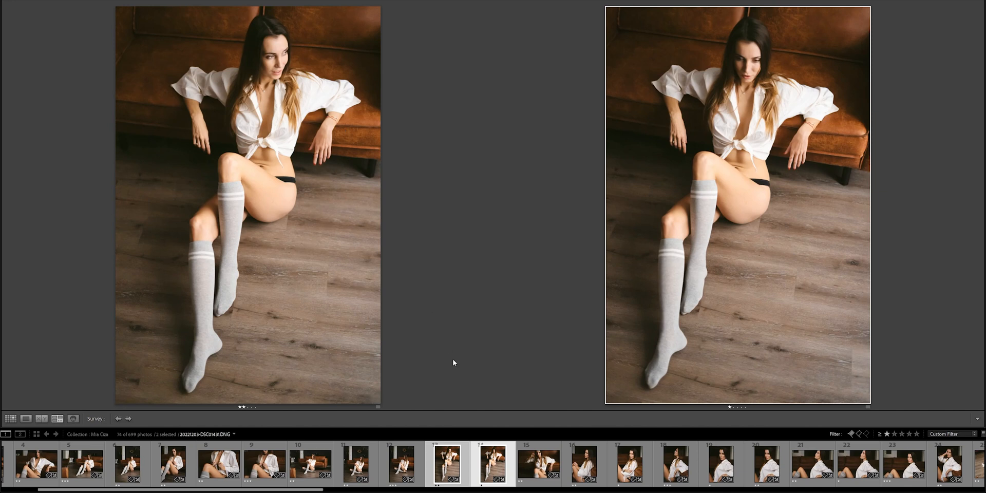
View photo 15 on its own, then compare photos 16 to 24 in Survey view
left_click(542, 470)
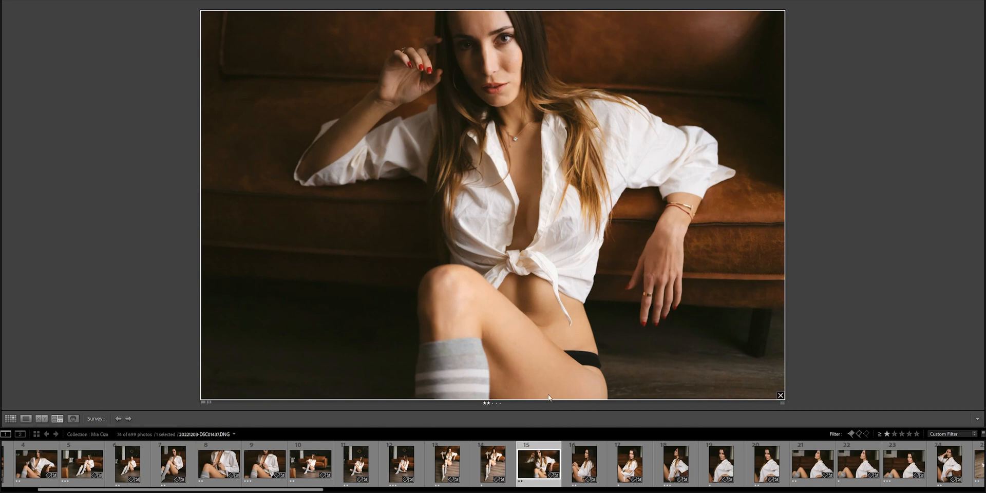
left_click(573, 467)
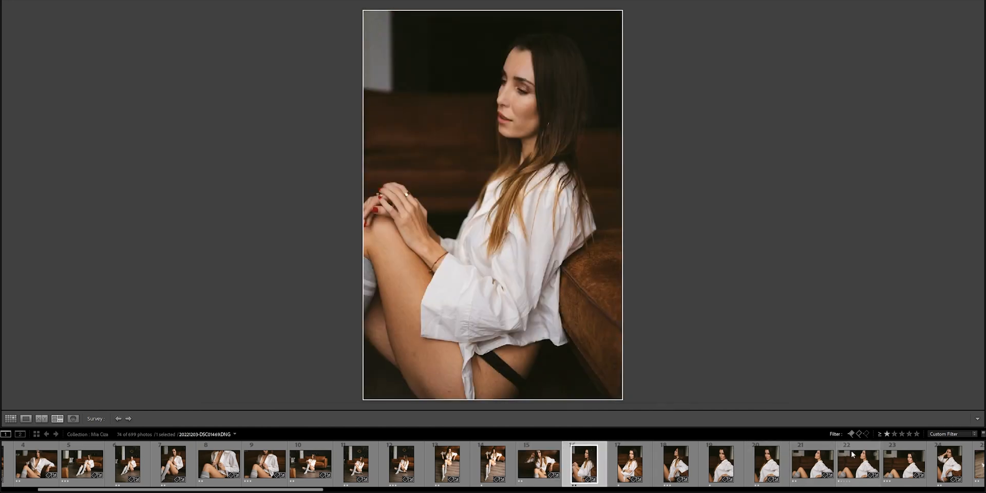
scroll(828, 484, "down", 3)
left_click(717, 464, "shift")
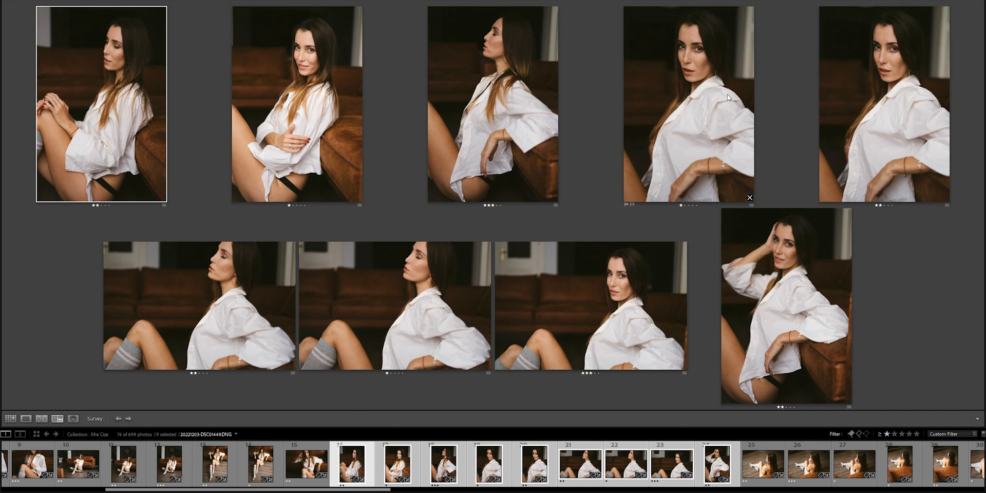
Reject the two one-star upright portraits in which the model looks at the camera
left_click(698, 111)
key("x")
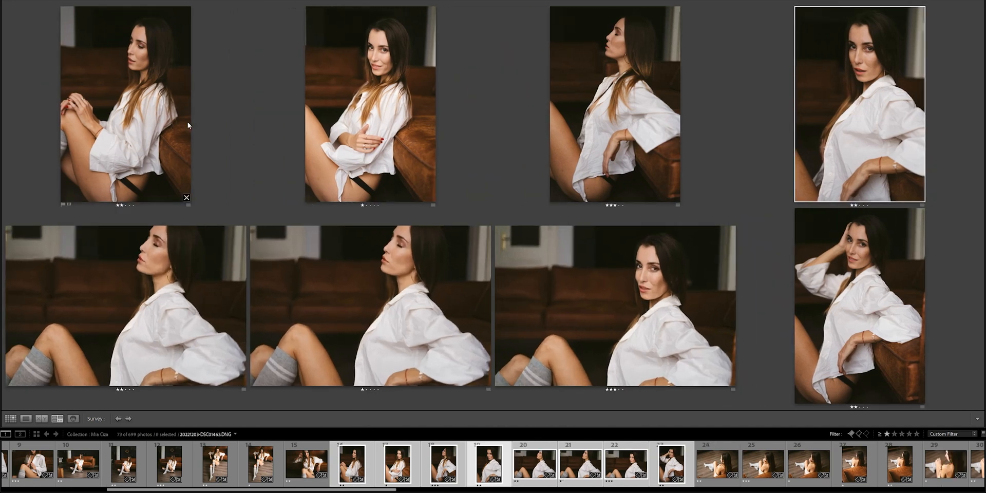
left_click(352, 132)
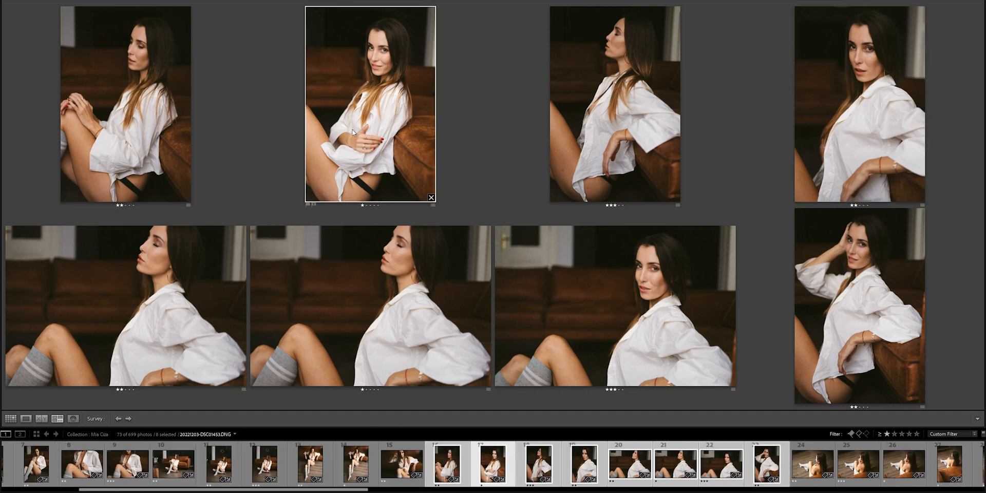
key("x")
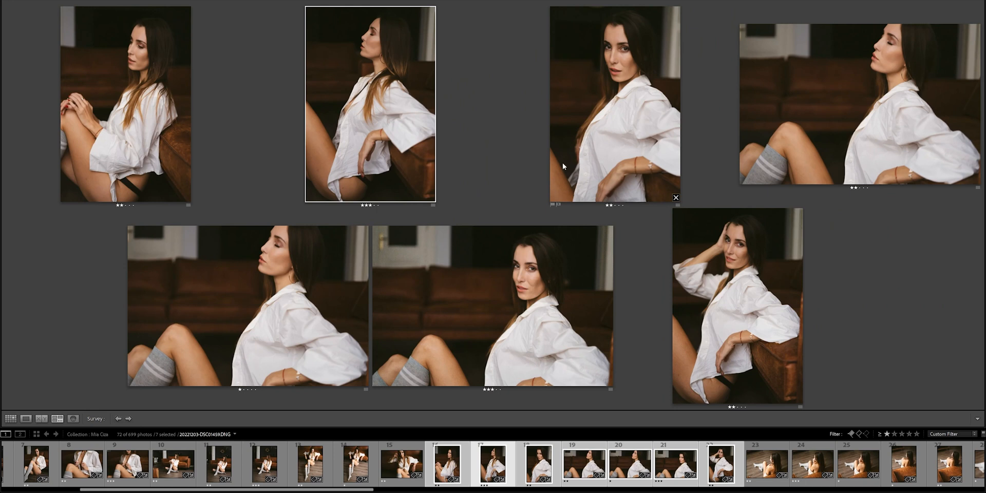
Remove photos from the survey until only the two near-identical eyes-closed profile shots remain
left_click(188, 204)
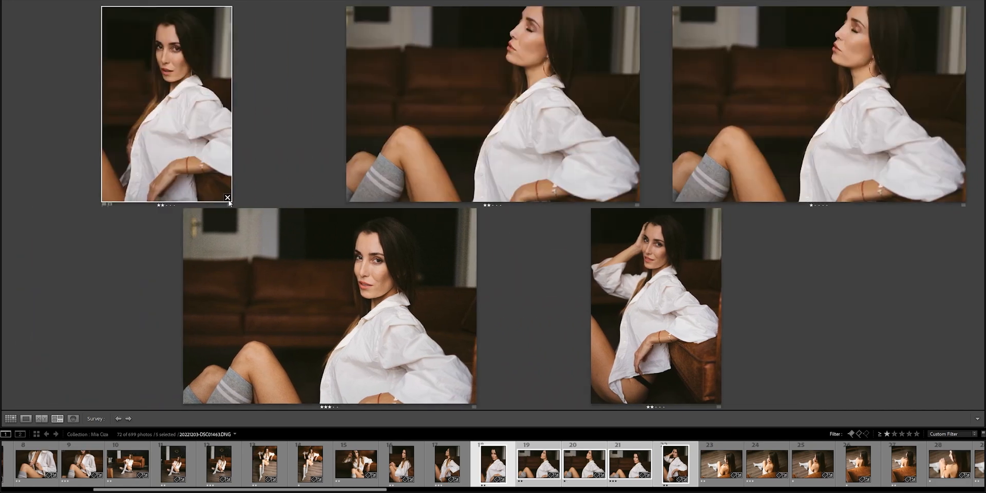
left_click(227, 199)
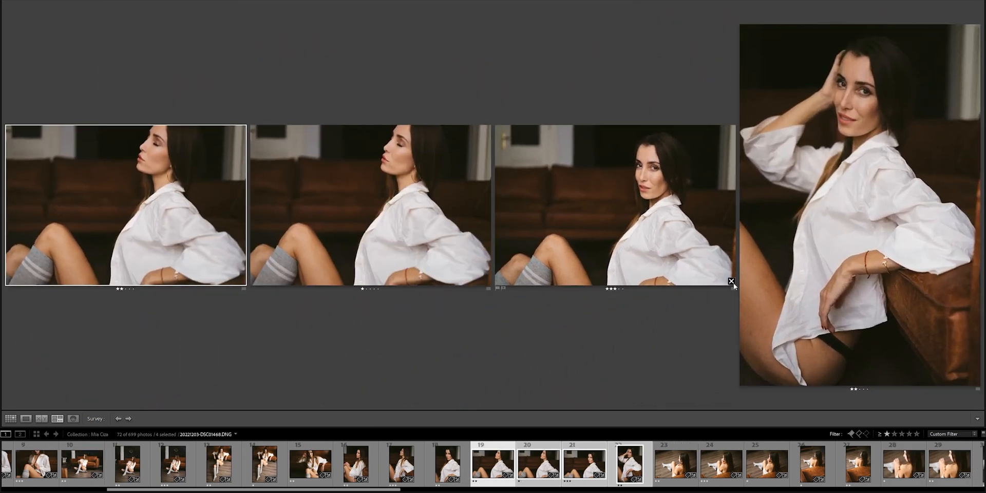
left_click(731, 282)
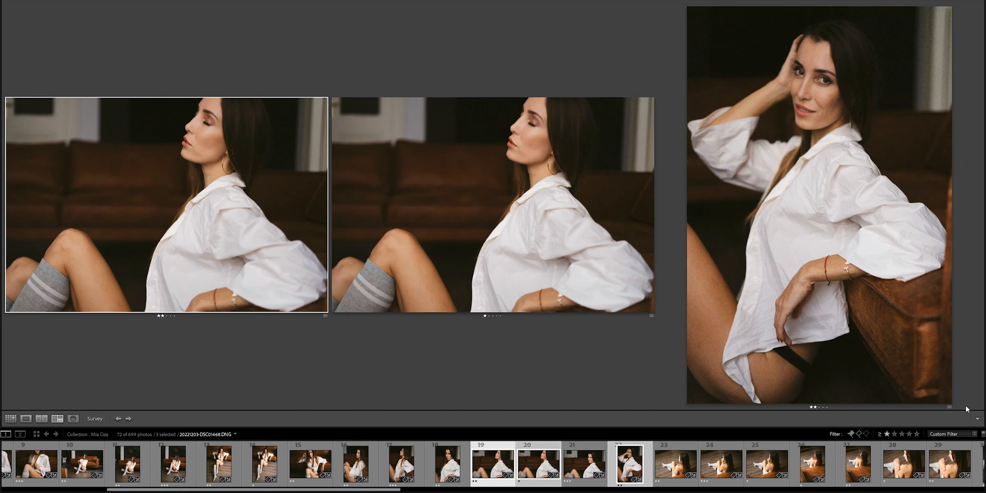
left_click(947, 399)
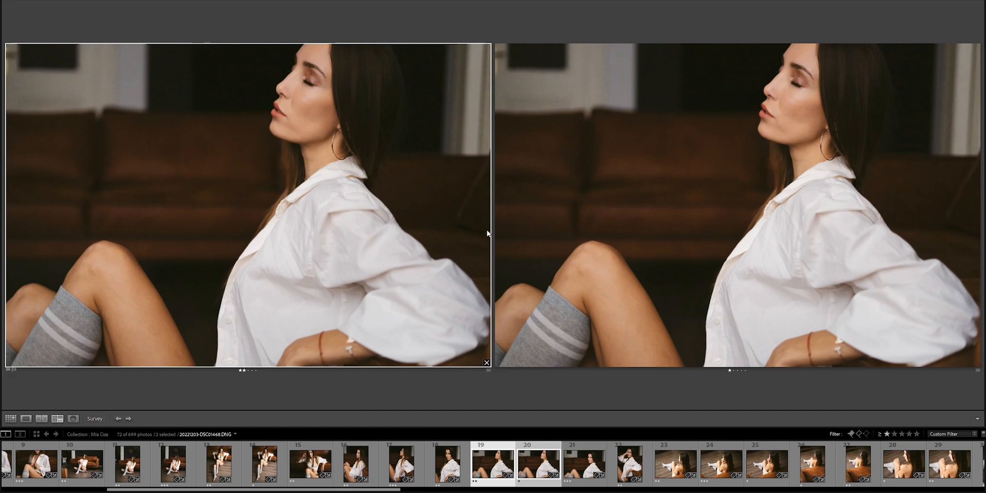
Reject the one-star duplicate profile shot by clearing its star rating, then compare photos 22 to 30 in Survey view
left_click(655, 229)
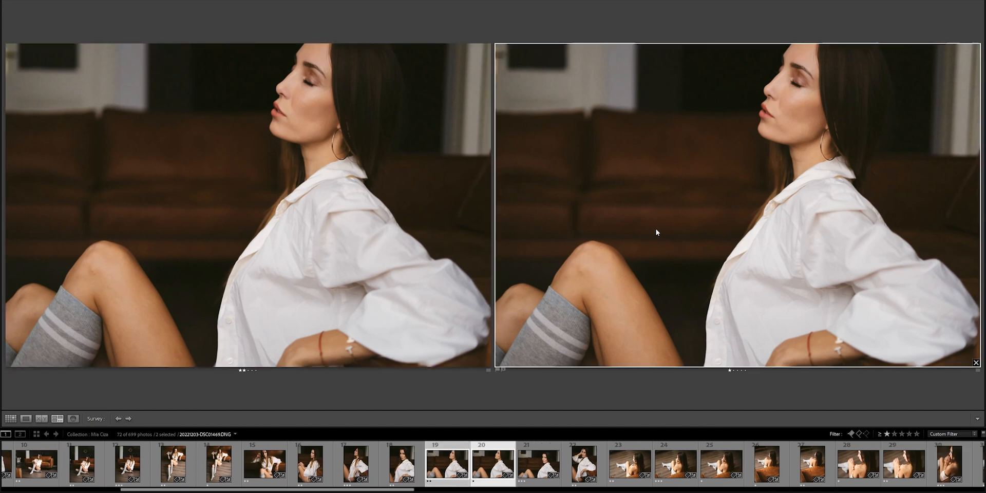
key("0")
left_click(611, 467)
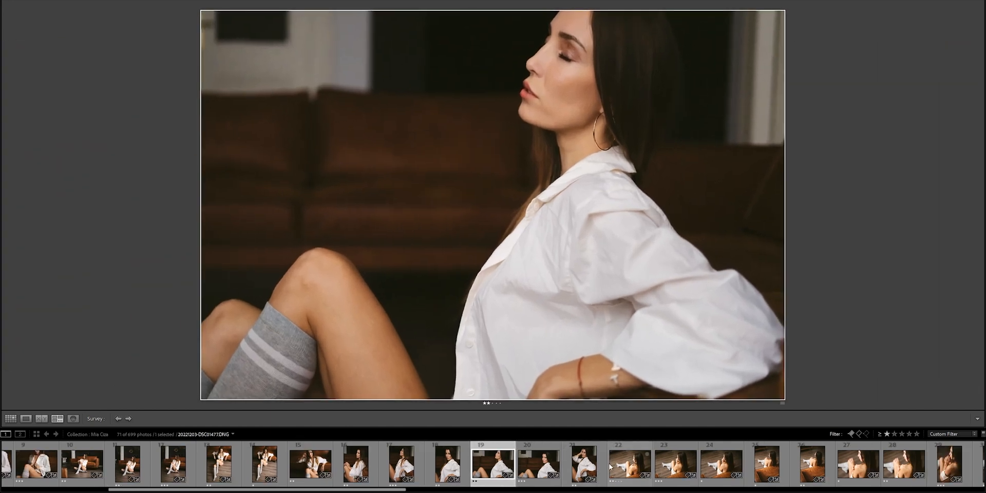
scroll(769, 464, "down", 5)
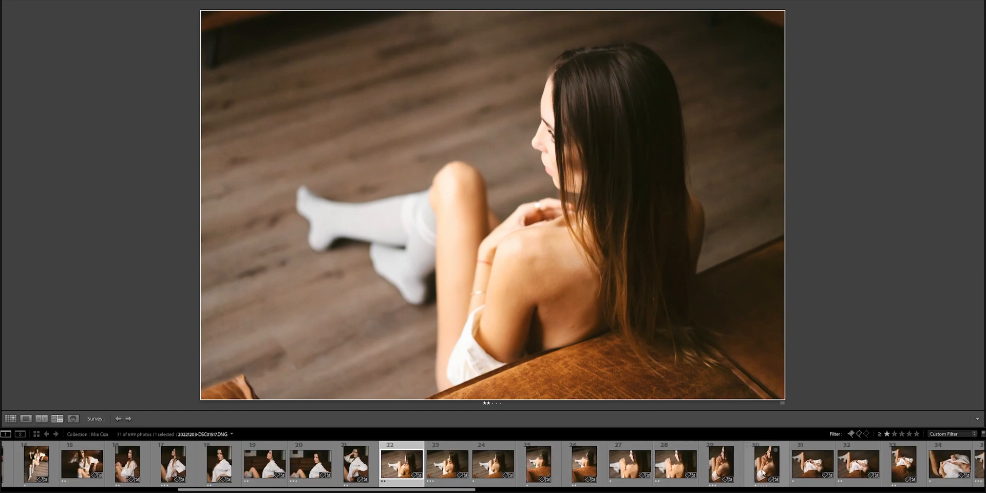
left_click(762, 473, "shift")
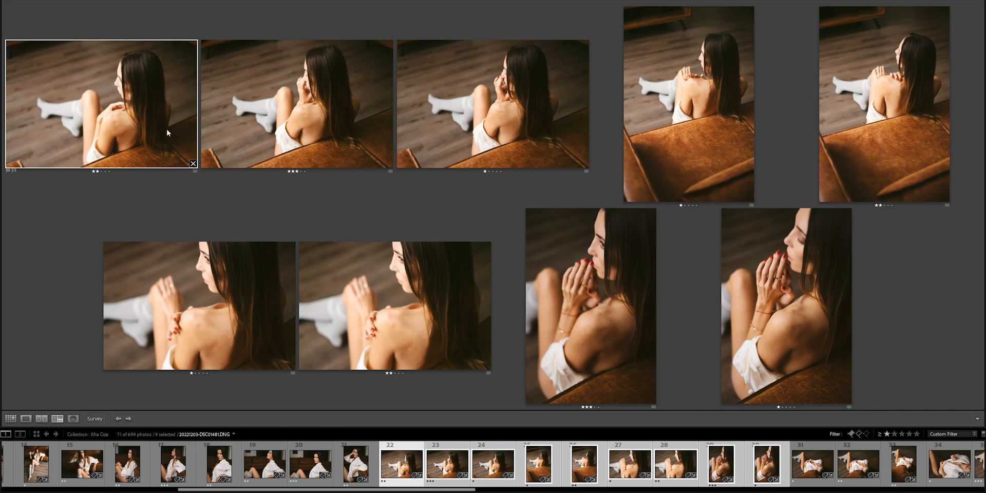
Take the two-star photo 22 out of the survey and reject the one-star duplicate of the hand-to-face shot
left_click(193, 163)
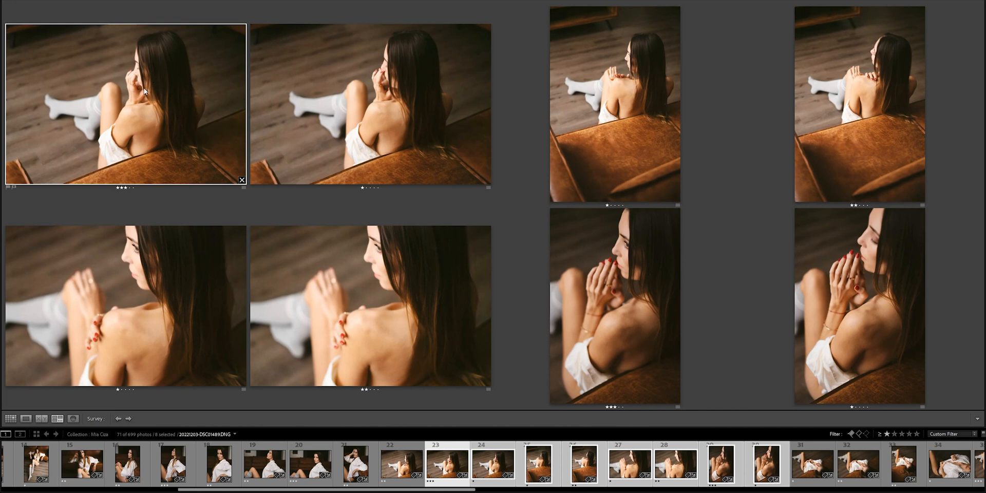
left_click(409, 132)
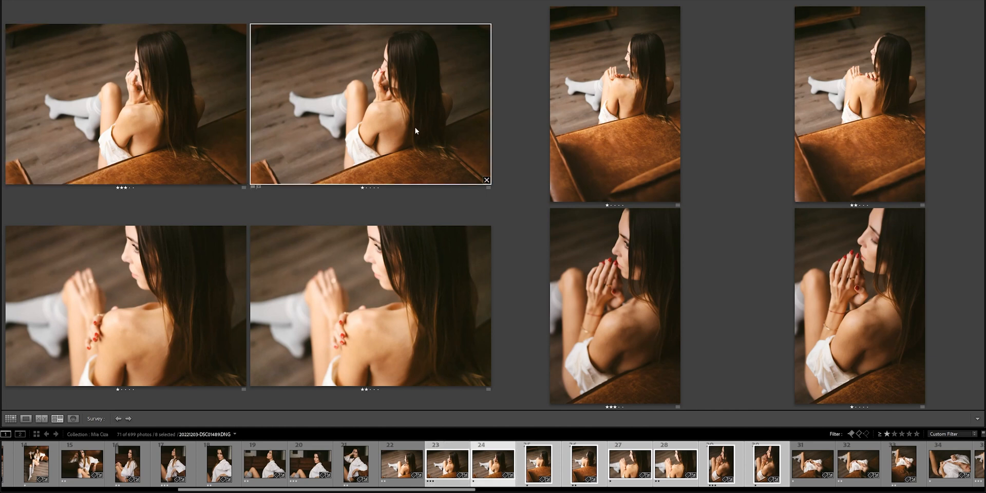
left_click(486, 180)
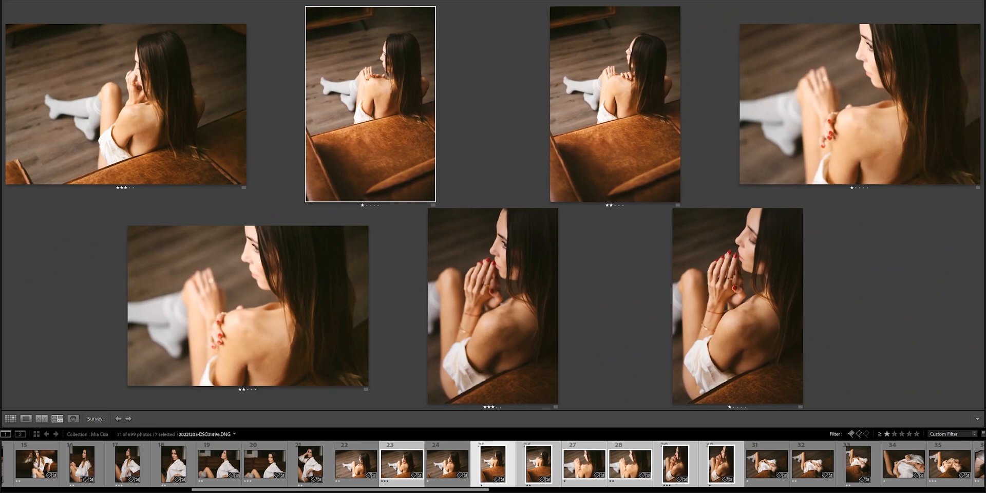
key("ctrl+z")
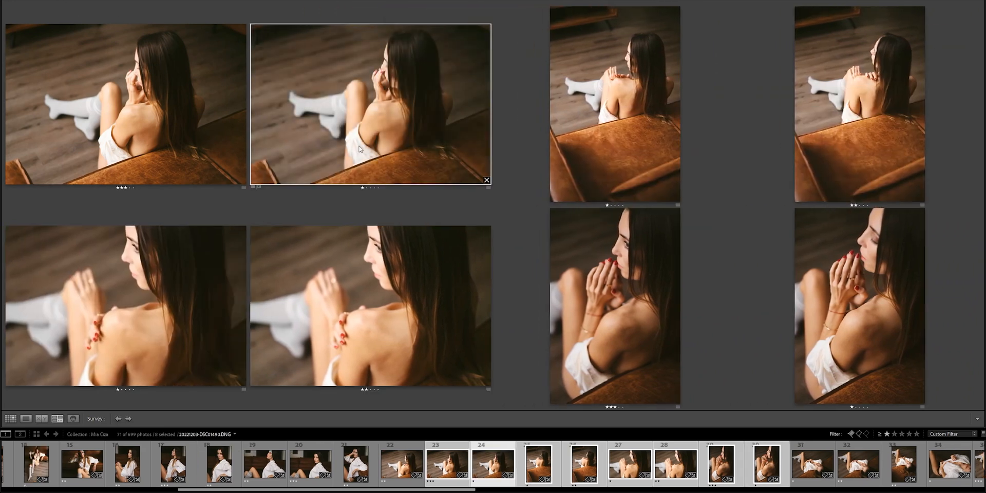
key("Delete")
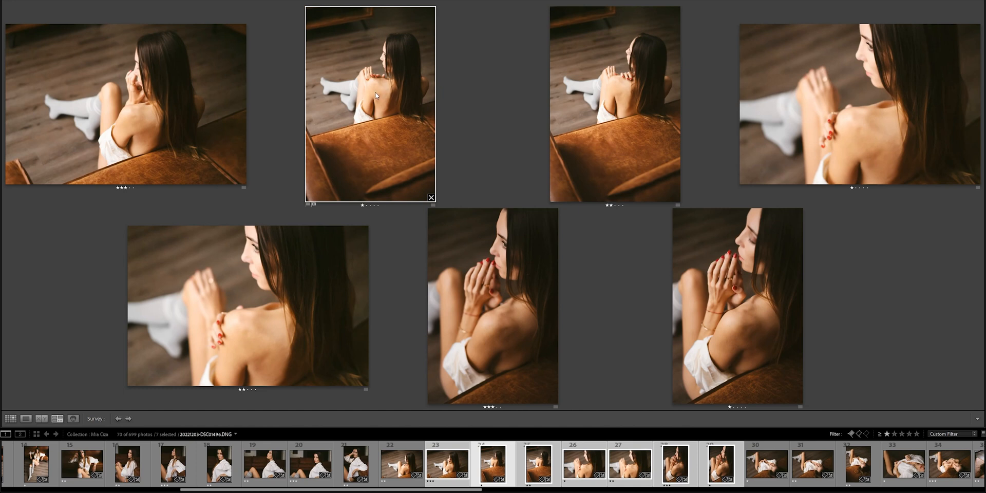
Reject the one-star upright back view, the one-star shoulder close-up and the one-star upright hands-to-mouth shot by clearing their ratings
key("slash")
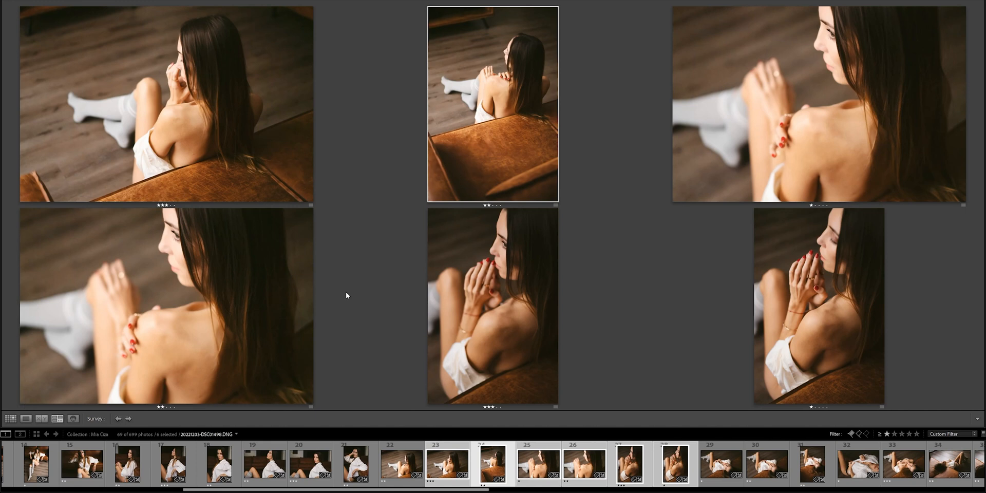
left_click(773, 116)
key("0")
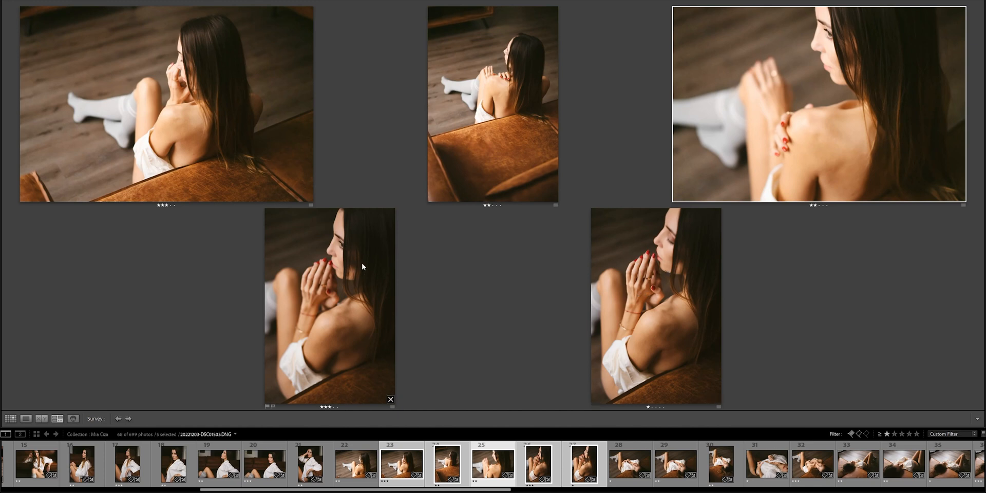
left_click(663, 297)
key("0")
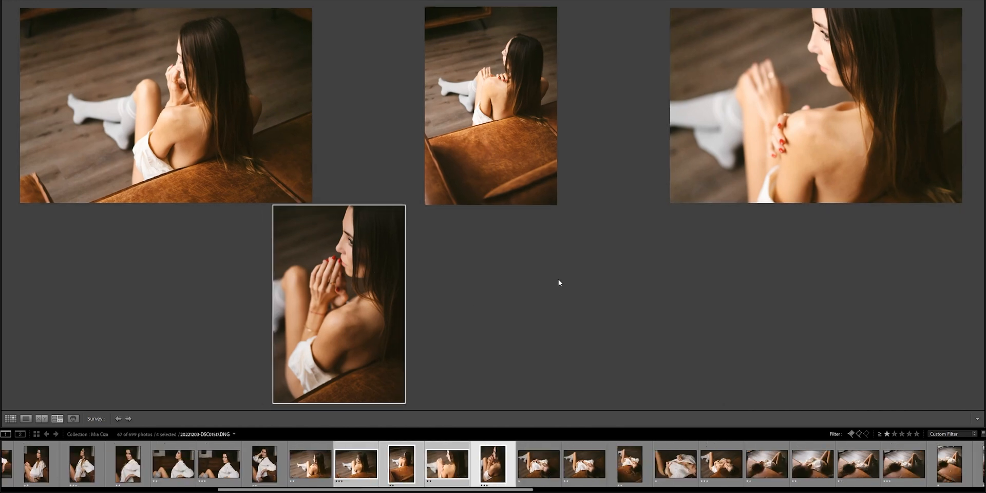
Compare photos 27 to 31 in Survey view and reject the two one-star shots, the tightly cropped one and the first one
left_click(538, 463)
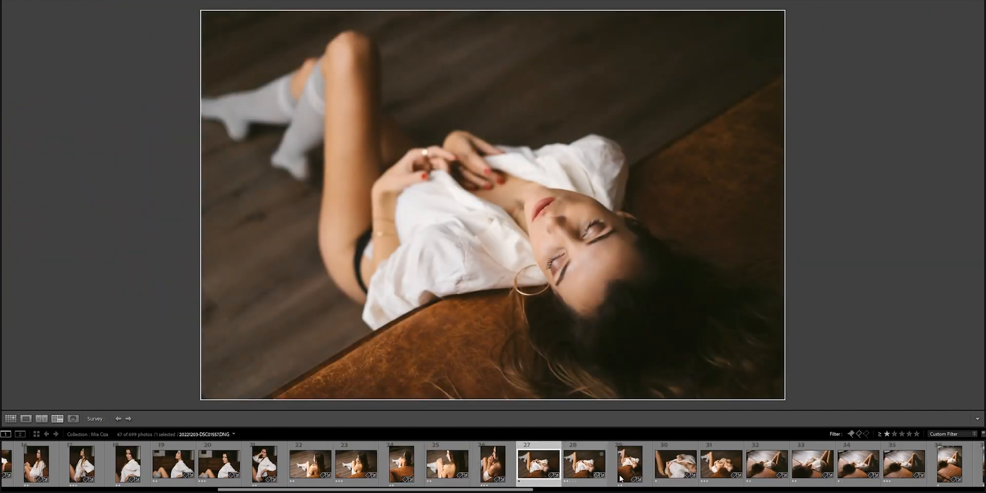
left_click(723, 477, "shift")
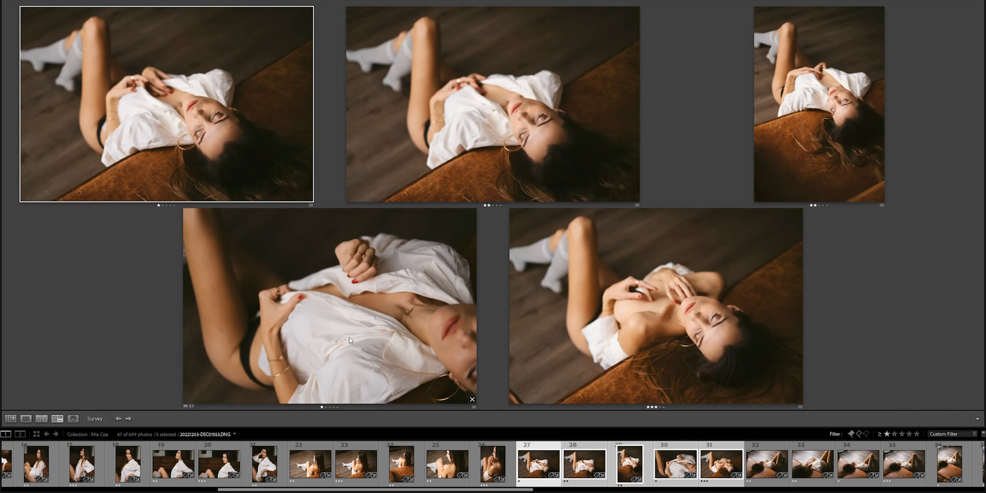
left_click(327, 307)
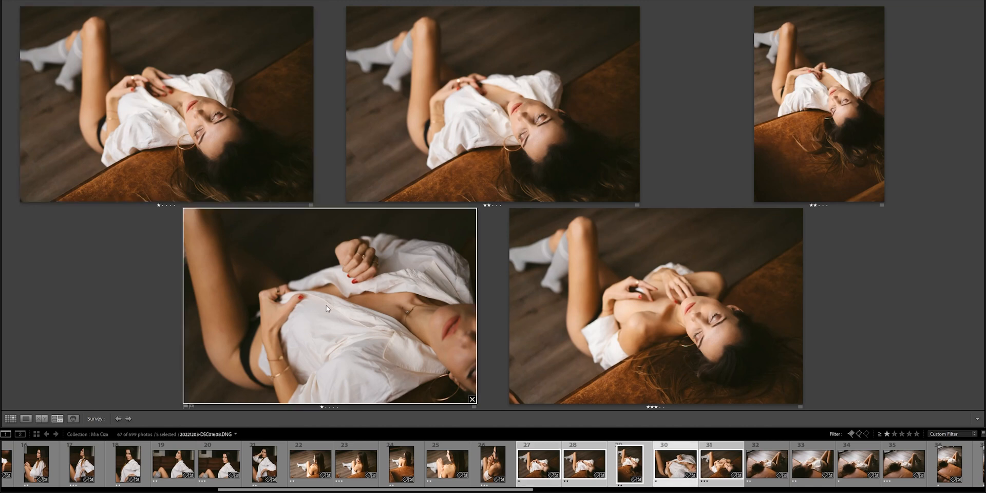
key("0")
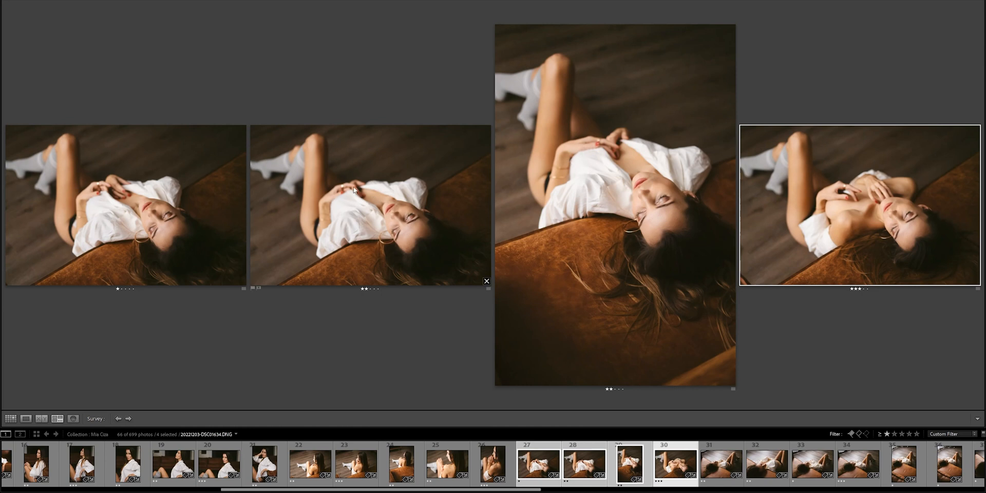
left_click(134, 224)
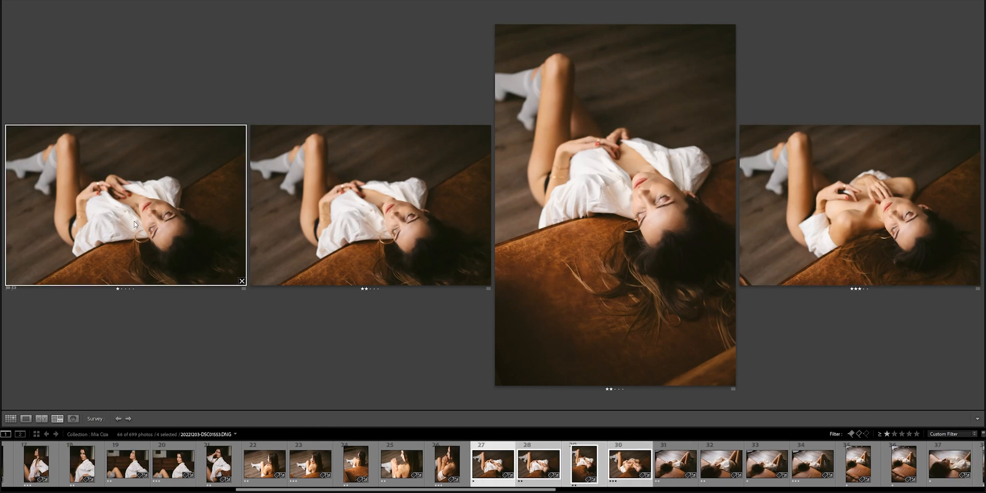
left_click(241, 280)
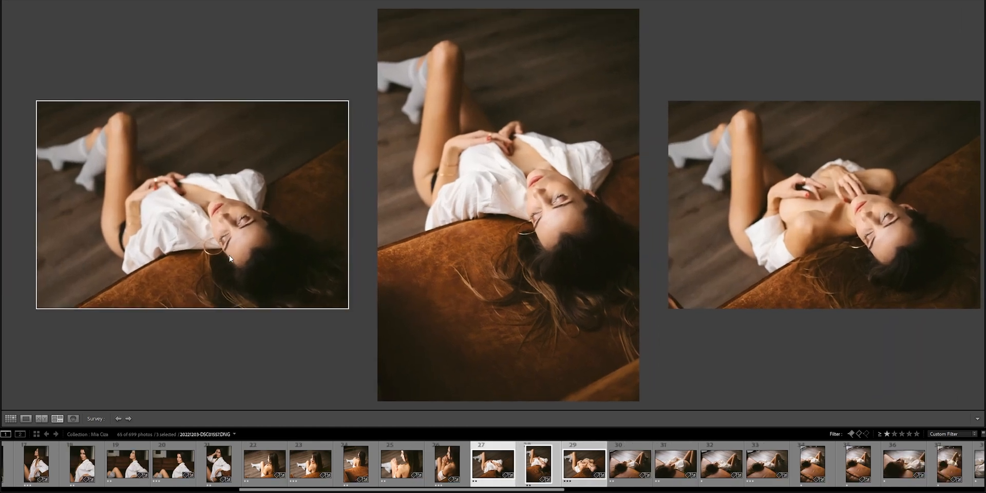
Compare photos 30 to 41 in Survey view and reject the three one-star torso close-ups by clearing their star ratings
left_click(624, 467)
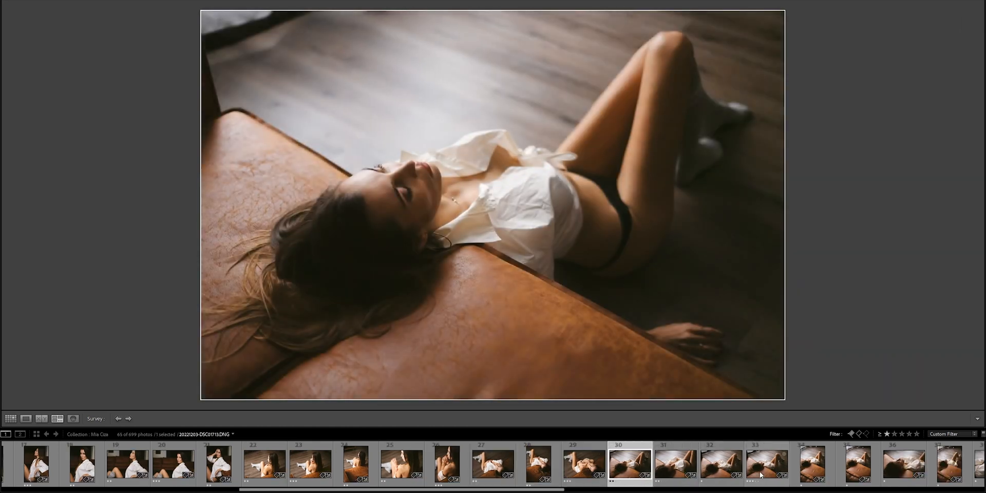
scroll(892, 471, "down", 4)
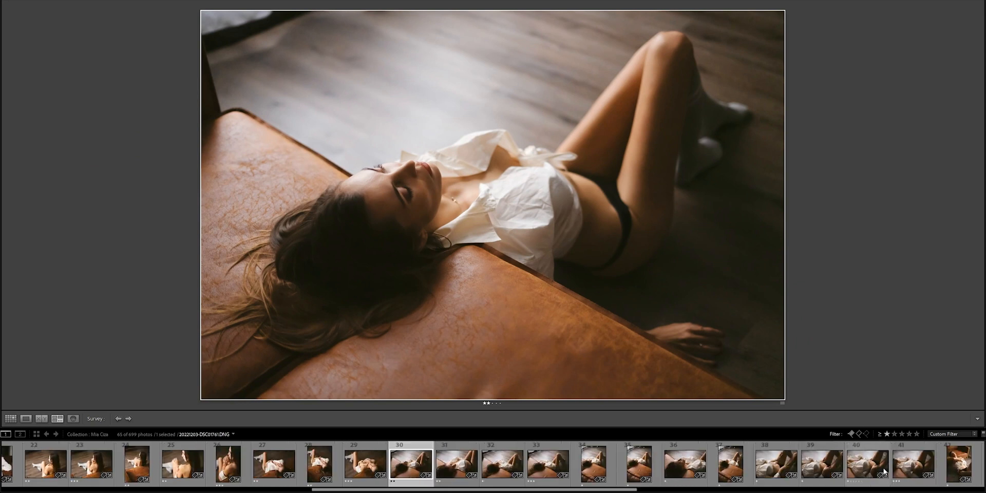
left_click(917, 471, "shift")
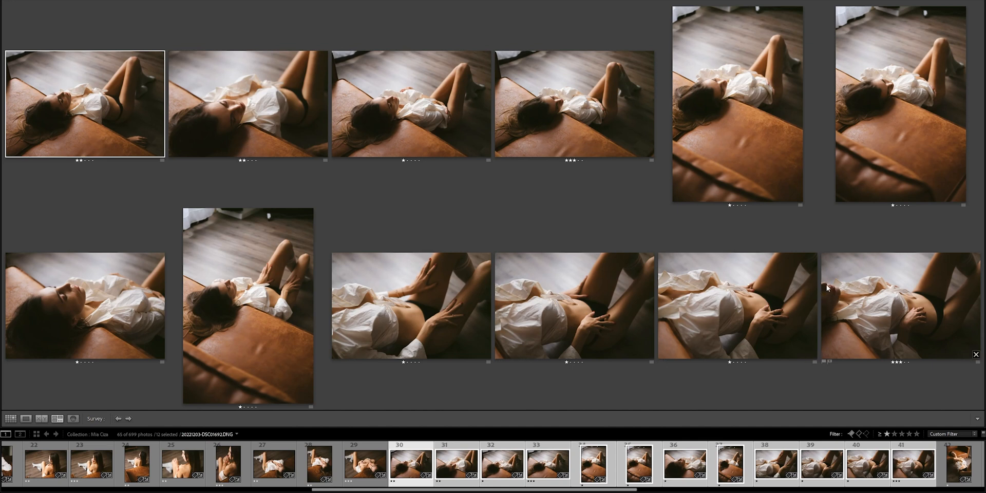
left_click(479, 322)
key("0")
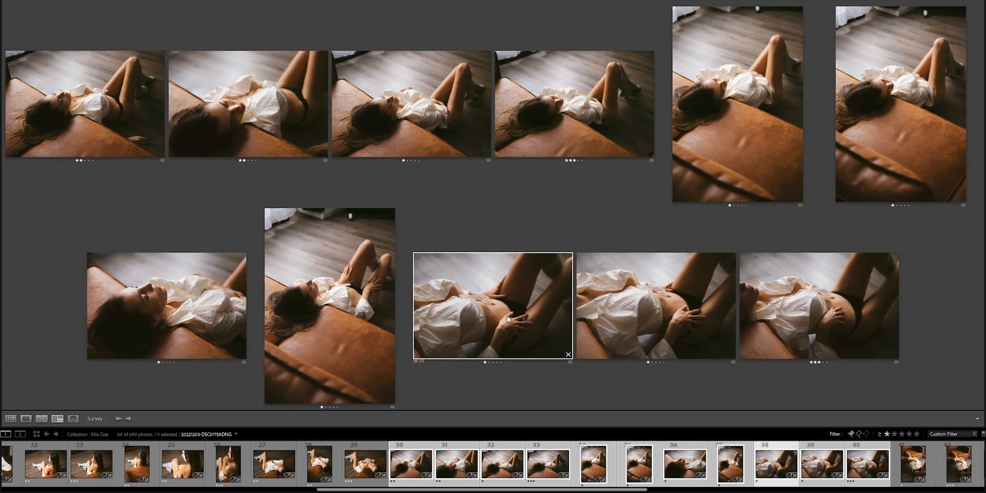
key("0")
key("0")
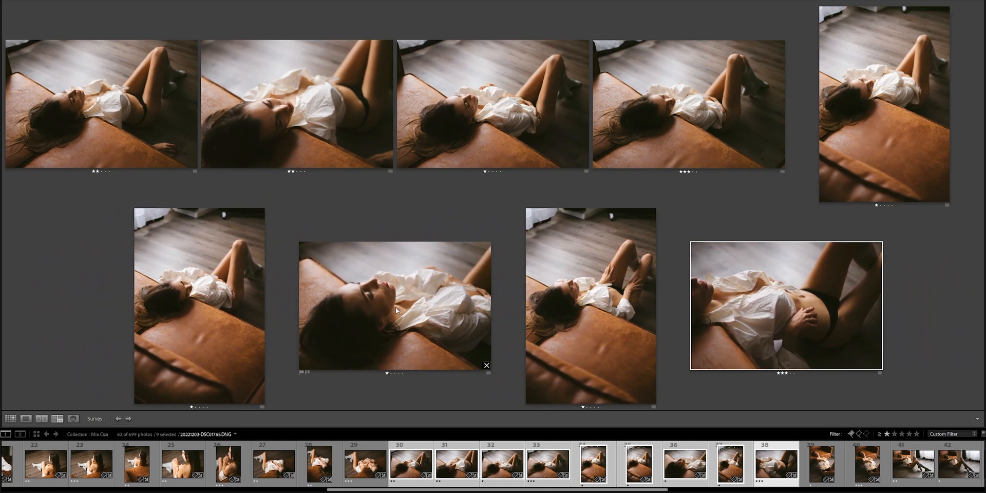
Reject the three one-star upright shots and the one-star close-up of the model's face with her eyes closed
left_click(591, 321)
key("0")
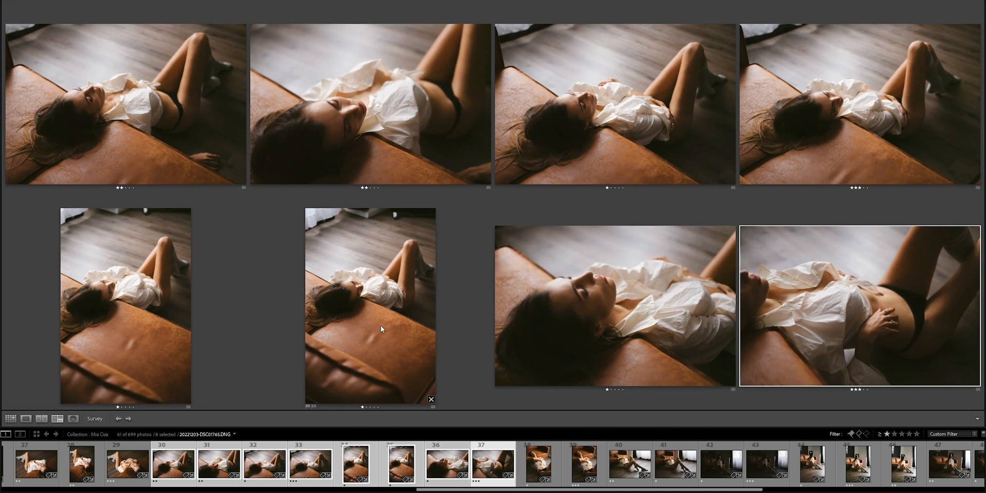
left_click(380, 325)
key("0")
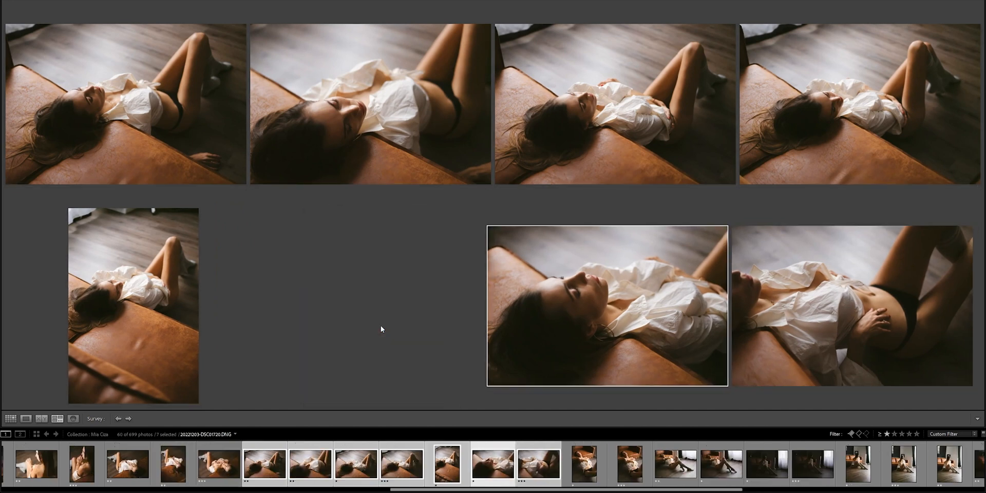
key("0")
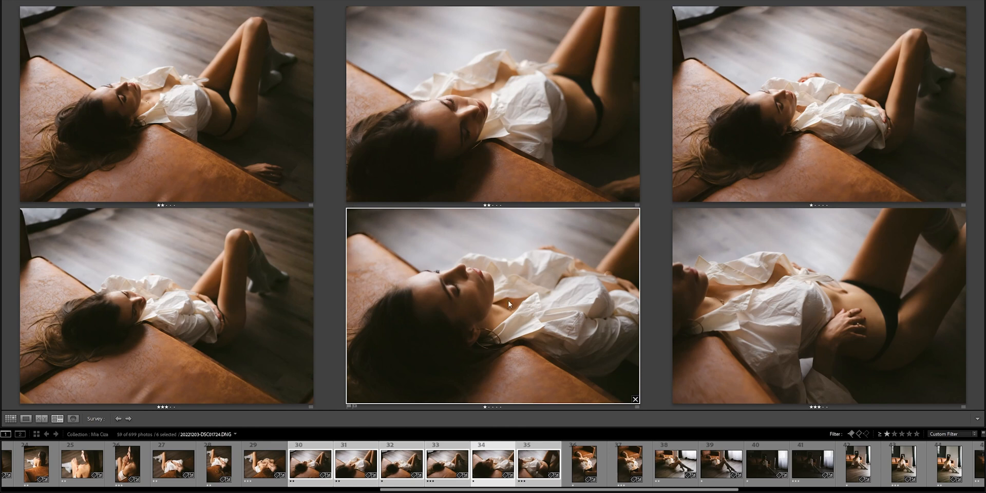
key("slash")
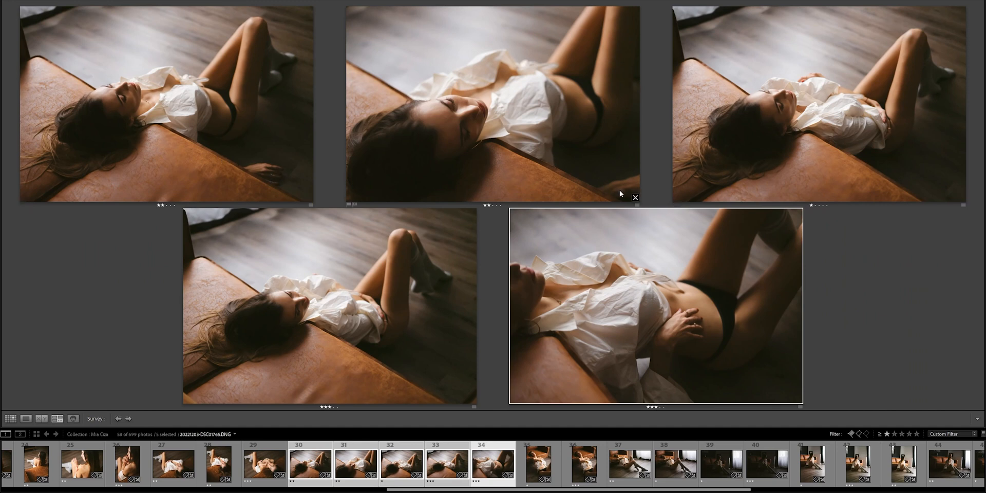
Take the two-star close-up and the three-star torso shot out of the survey, and reject the one-star reclining shot
left_click(634, 197)
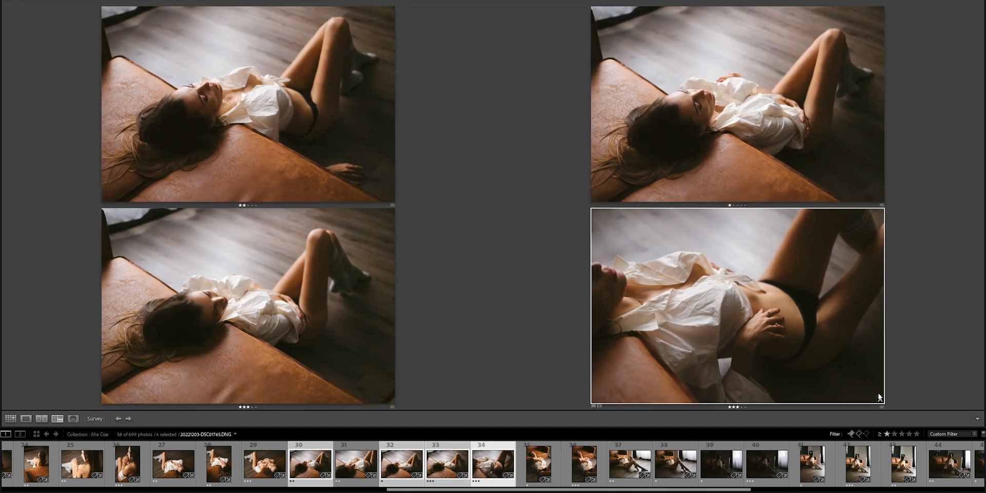
left_click(879, 397)
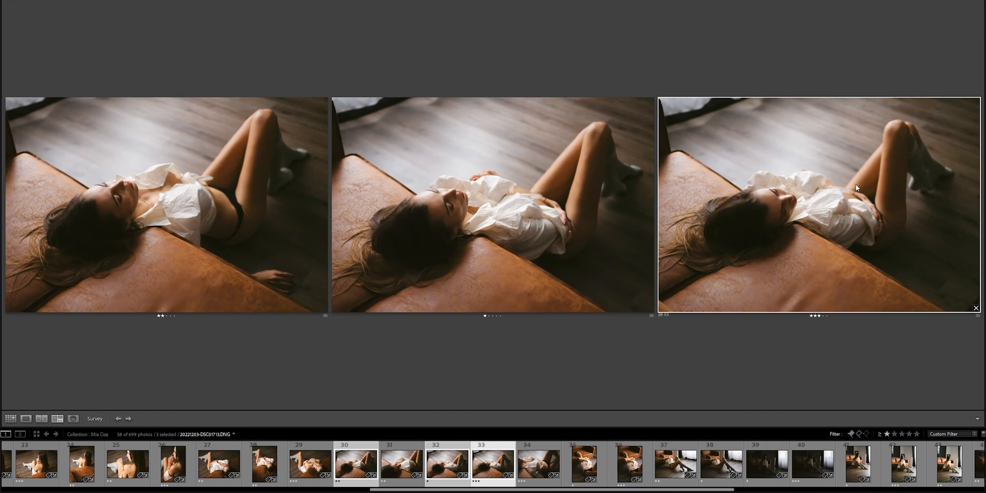
left_click(572, 268)
key("0")
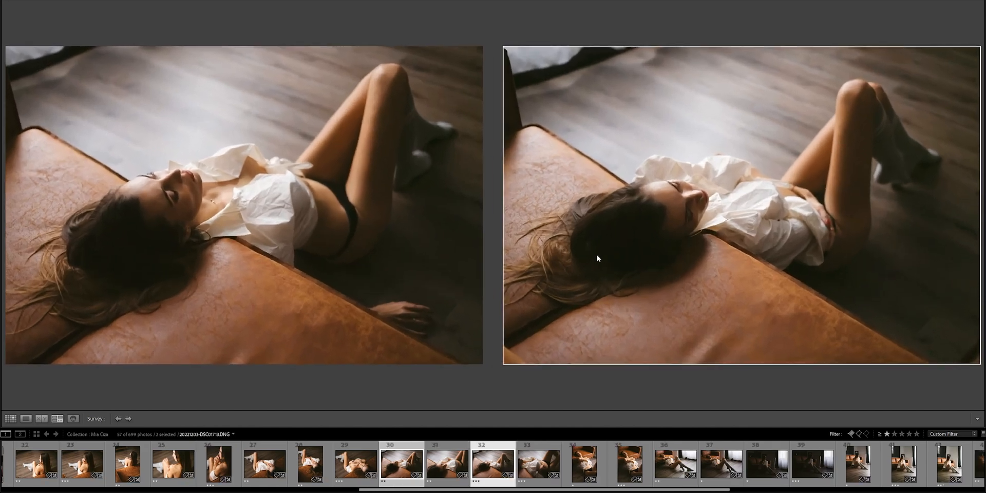
Compare photos 34 to 37 in Survey view and reject the one-star upright and the one-star wide shot by clearing their ratings
left_click(568, 459)
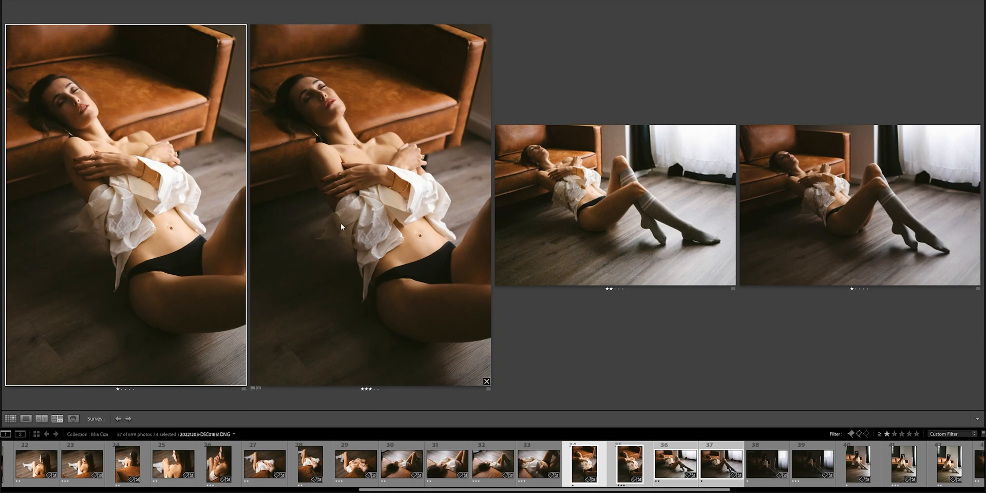
key("0")
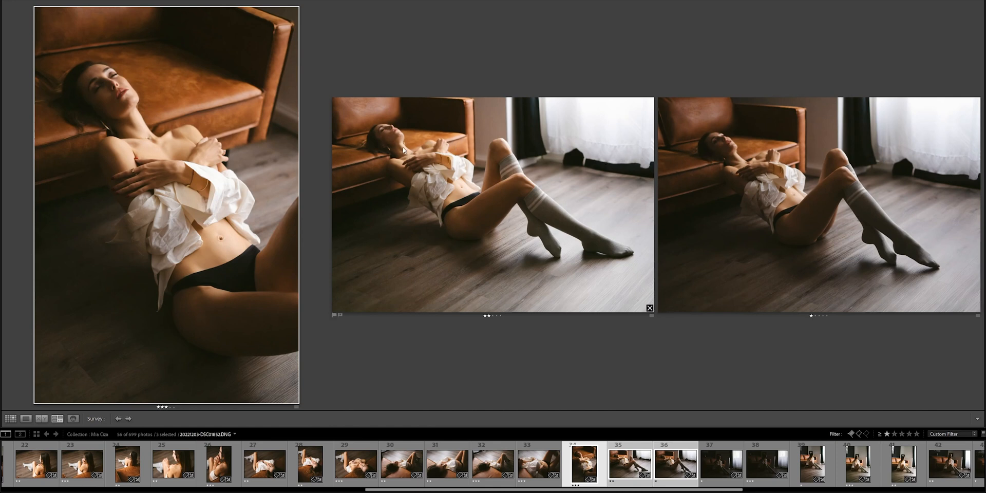
left_click(750, 200)
left_click(811, 315)
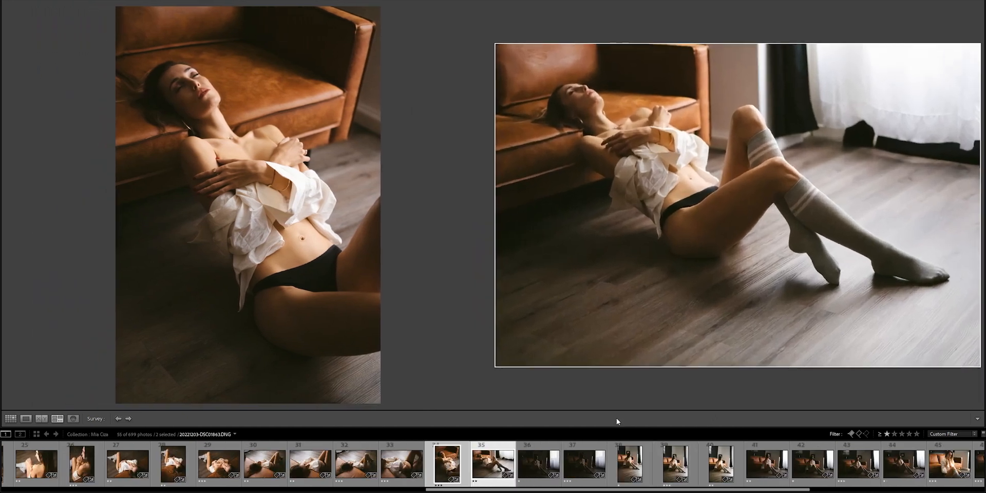
Compare photos 36 to 46 in Survey view, inspect the upright shots enlarged, and reject the one-star upright by clearing its rating
left_click(539, 471)
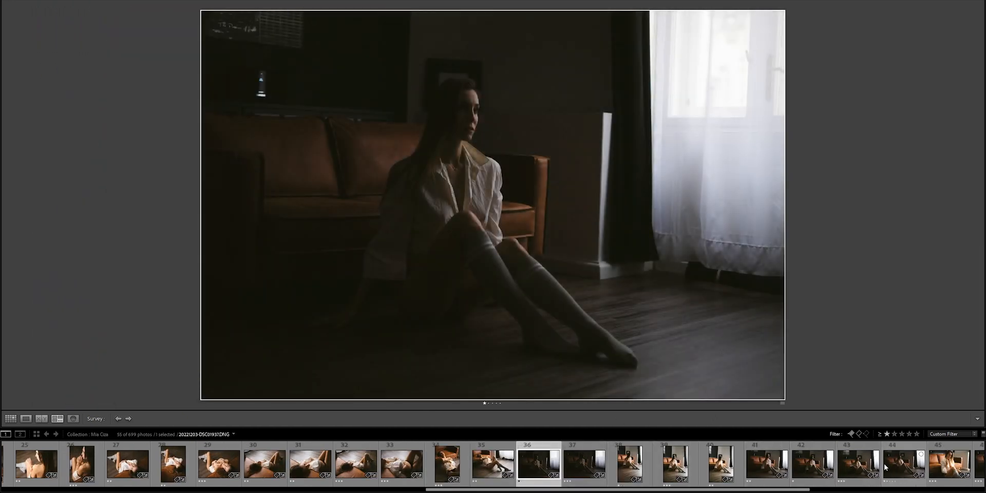
scroll(906, 466, "down", 4)
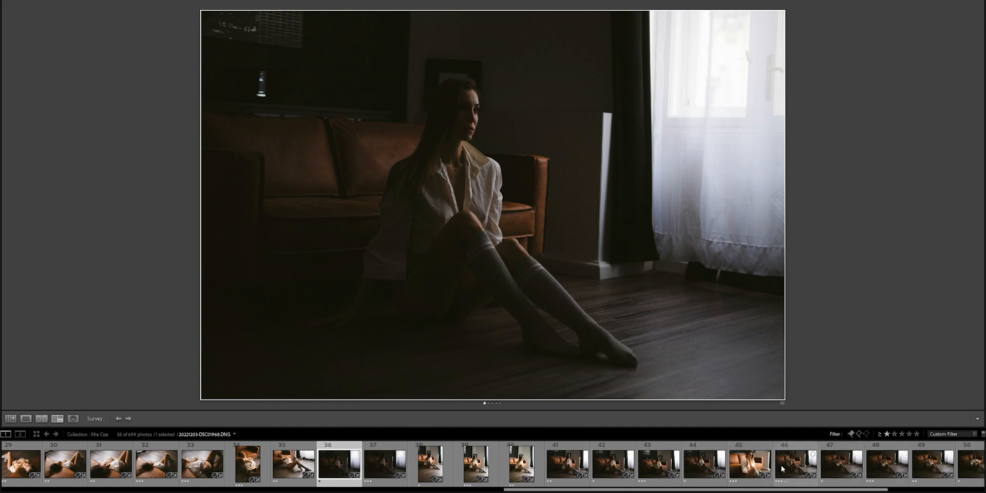
left_click(789, 470, "shift")
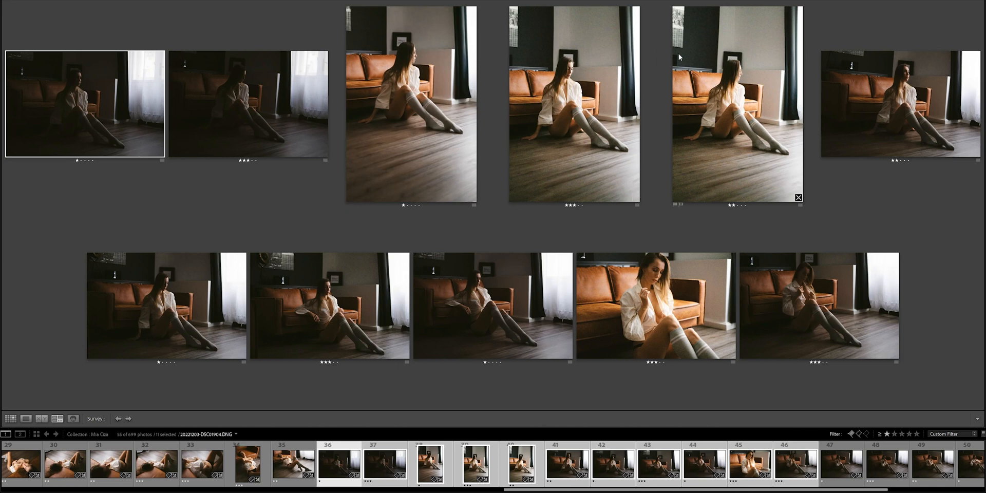
double_click(734, 85)
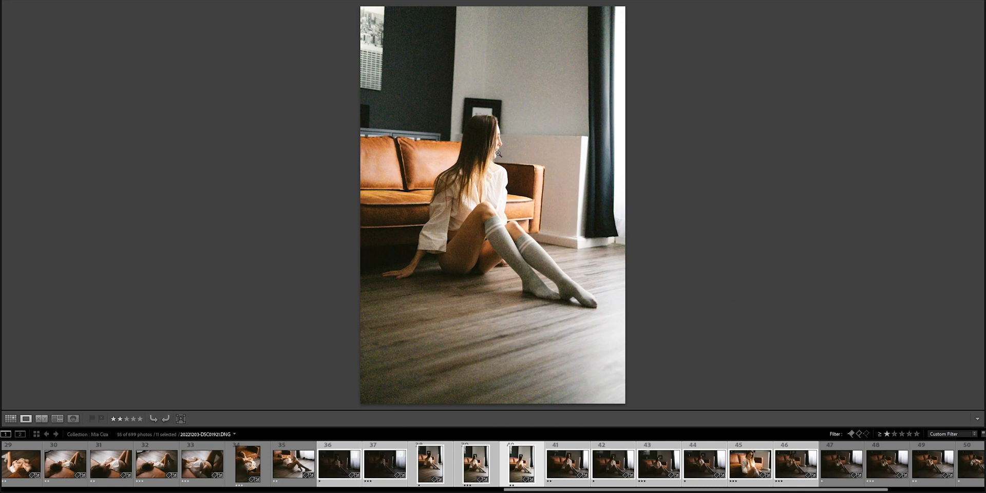
left_click(435, 465)
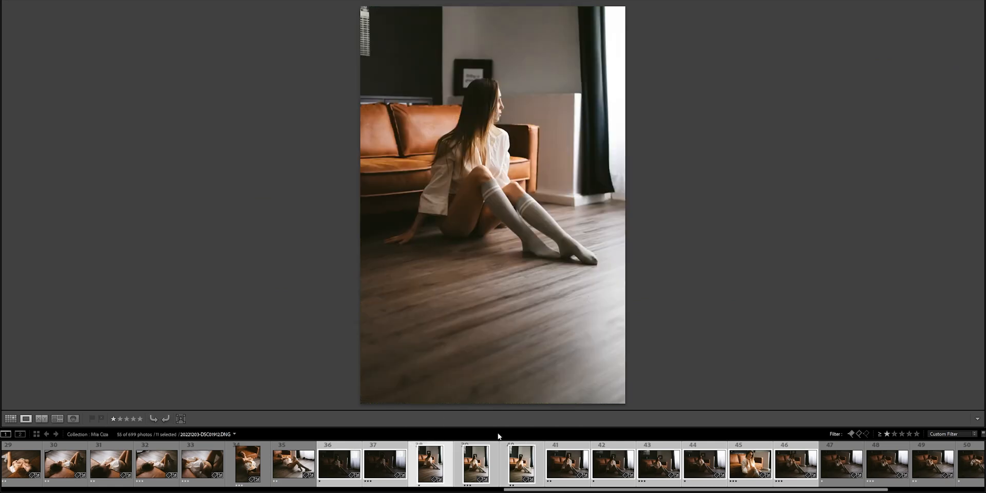
left_click(56, 418)
key("0")
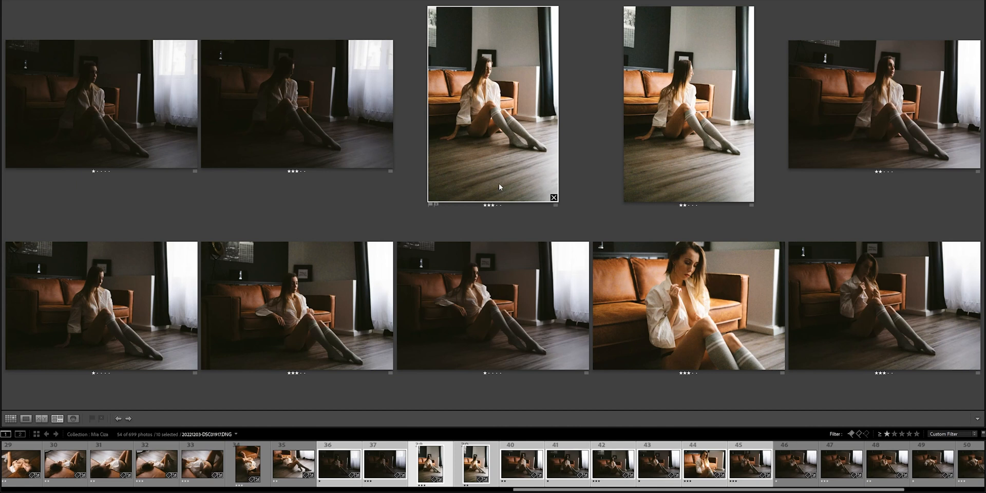
Take the three-star and two-star upright shots and the bright three-star close-up by the sofa out of the survey
left_click(555, 203)
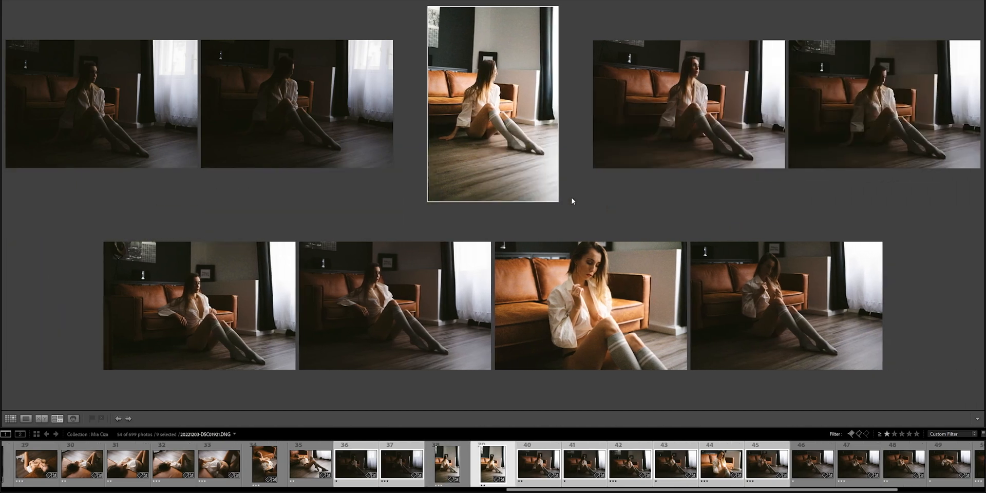
left_click(555, 203)
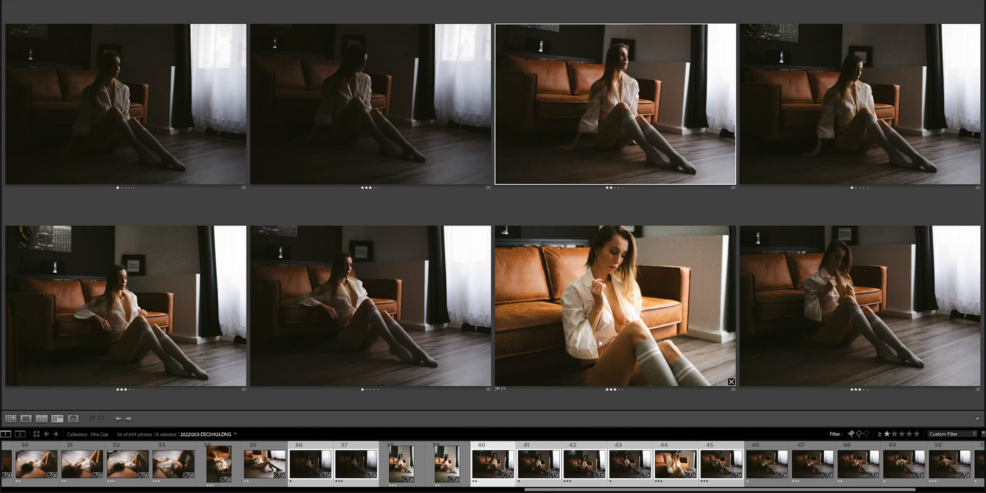
left_click(731, 382)
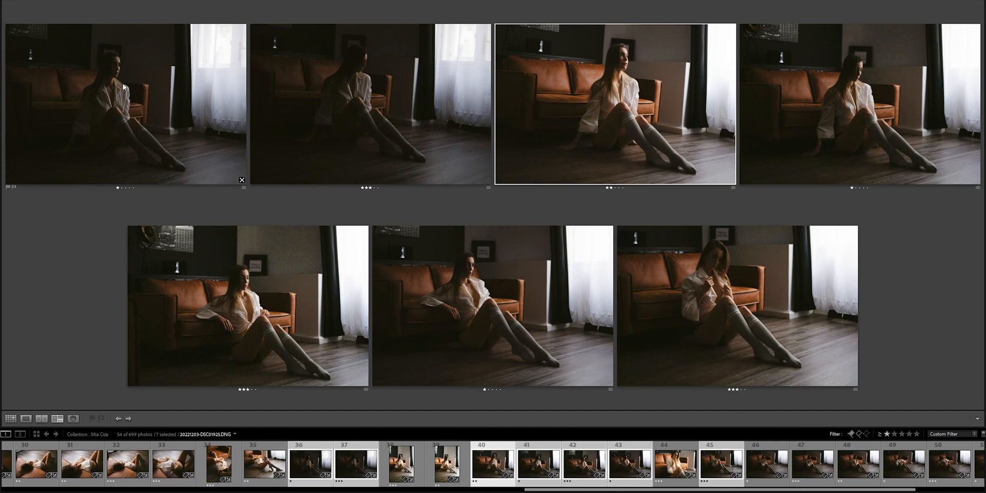
Reject the three remaining one-star wide shots in the survey by clearing their star ratings
left_click(159, 121)
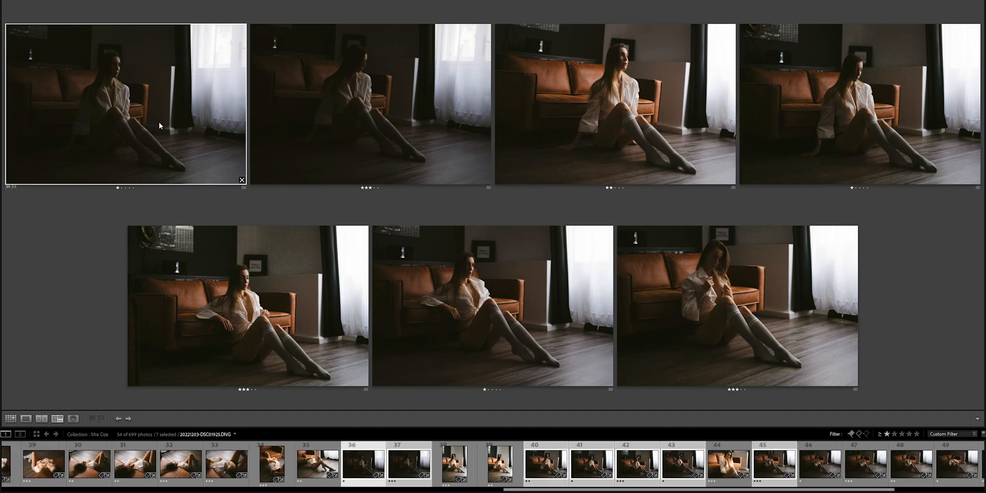
key("Delete")
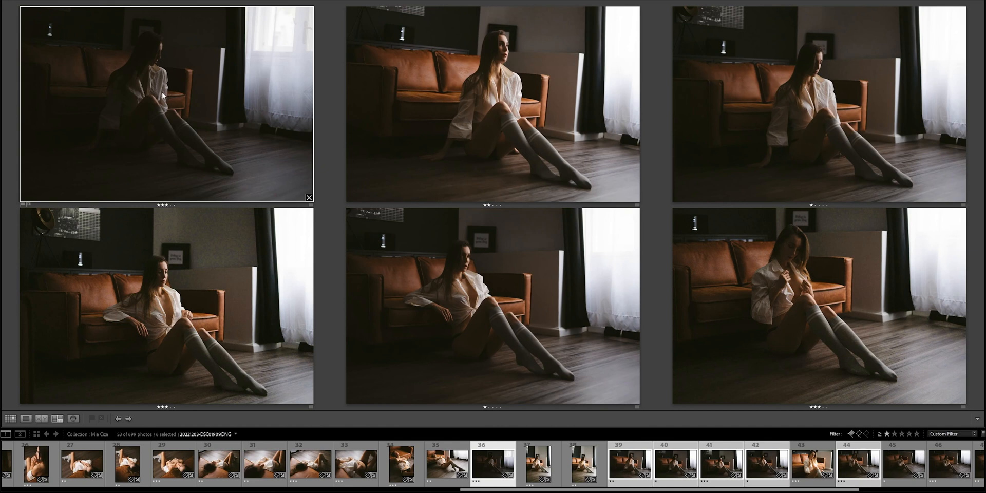
left_click(763, 94)
key("0")
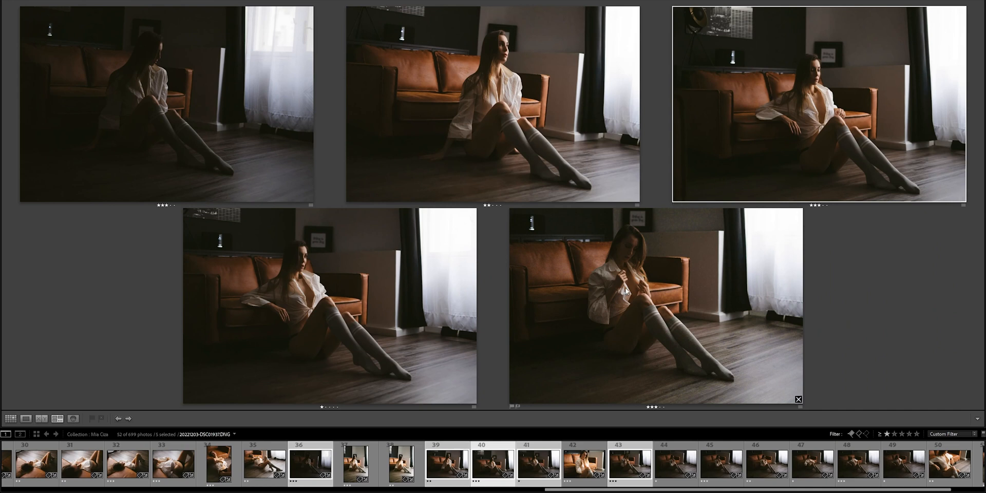
left_click(300, 309)
key("0")
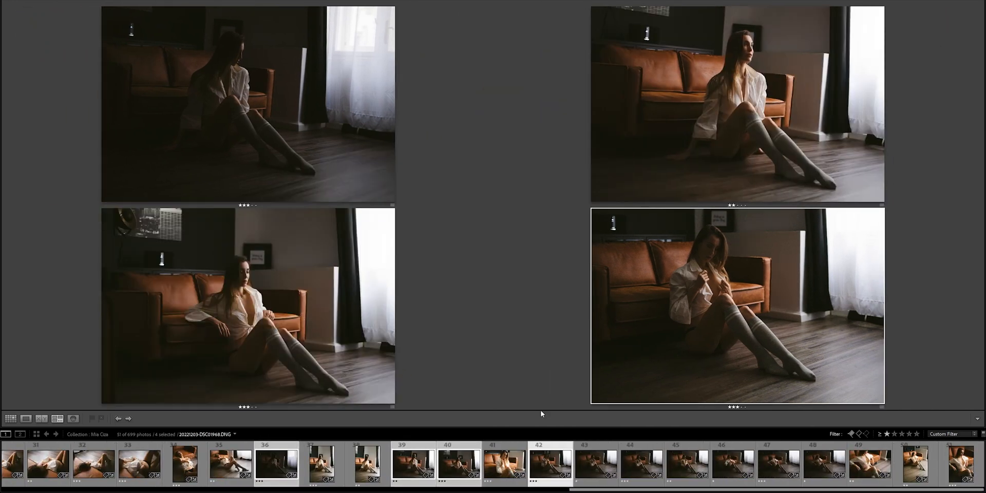
Compare photos 43 to 51 in Survey view and reject the three one-star seated shots by clearing their ratings
left_click(595, 468)
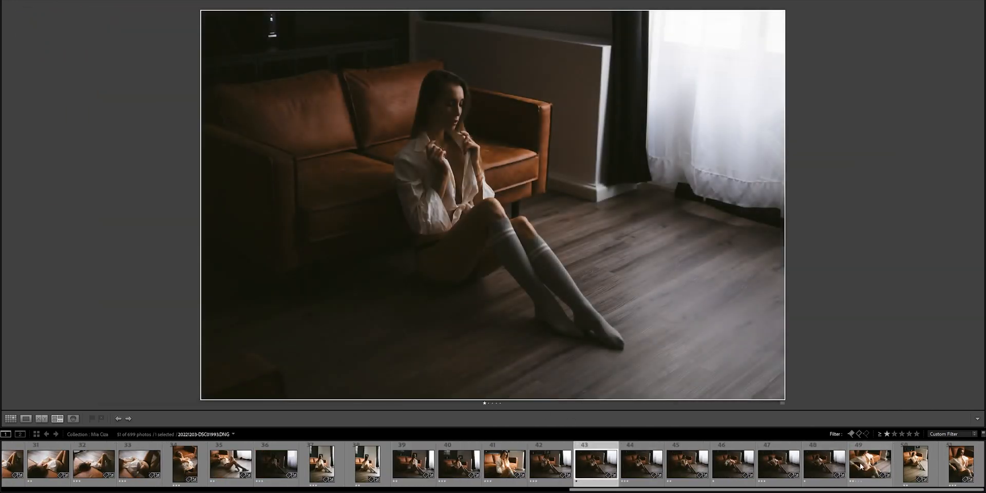
left_click(959, 465, "shift")
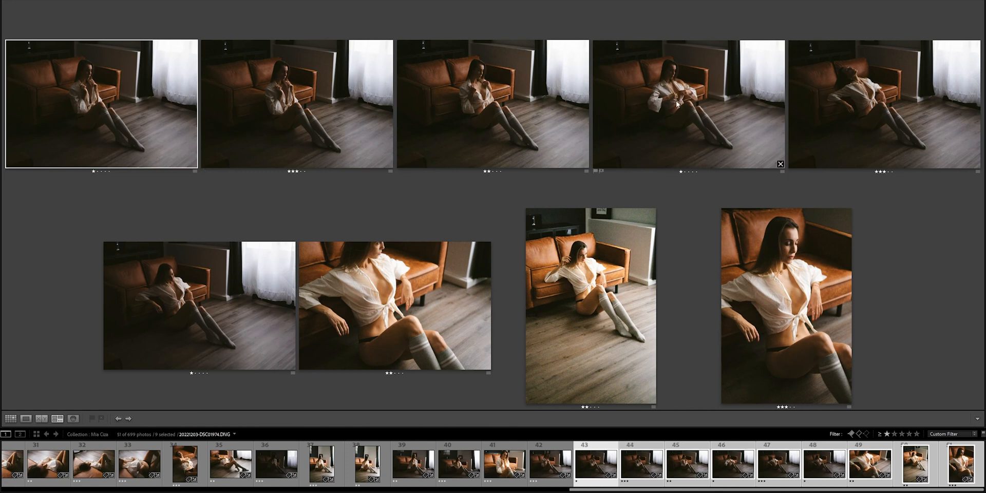
left_click(683, 98)
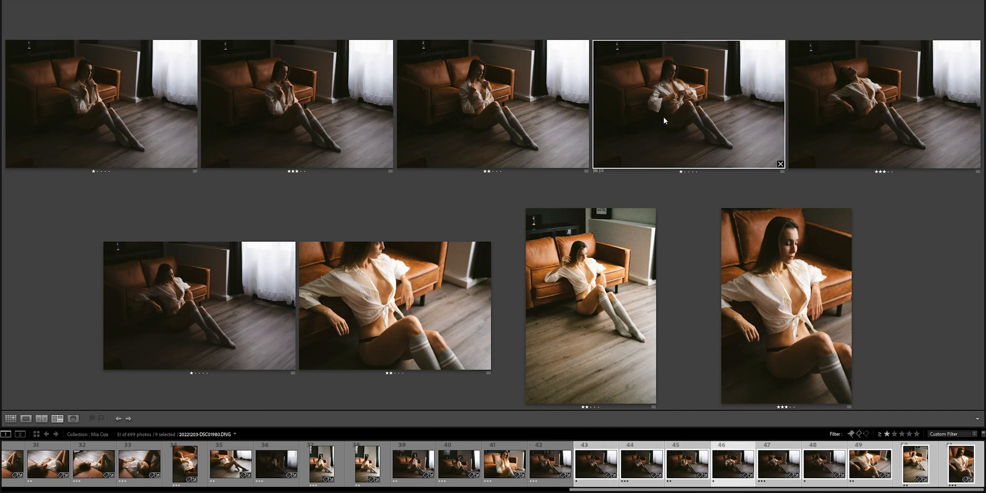
key("0")
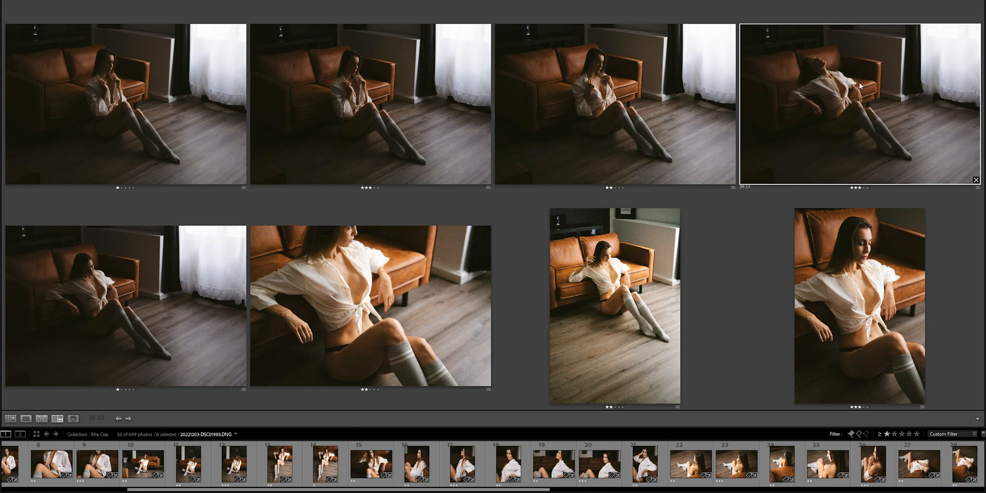
left_click(129, 307)
key("slash")
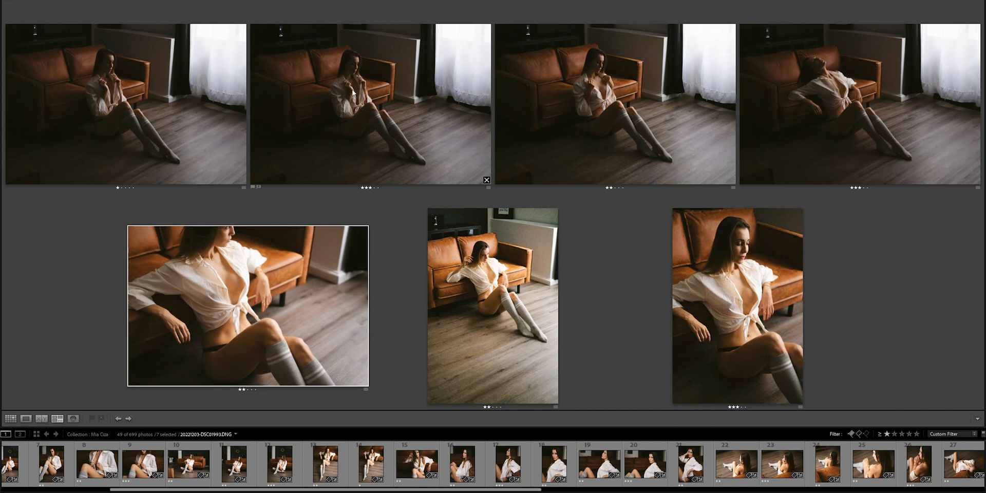
left_click(93, 136)
key("slash")
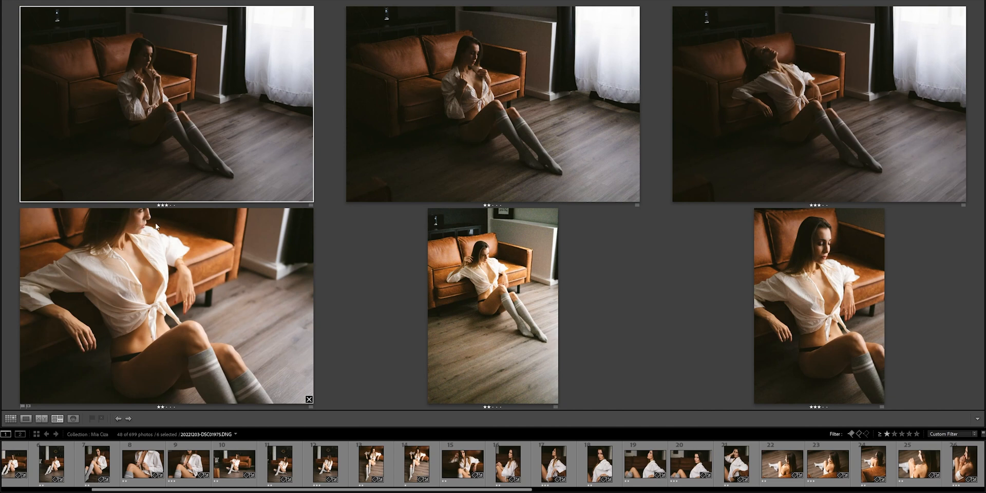
Show the remaining photos in the grid, clear the selection, and look over the set from beginning to end
scroll(685, 430, "down", 5)
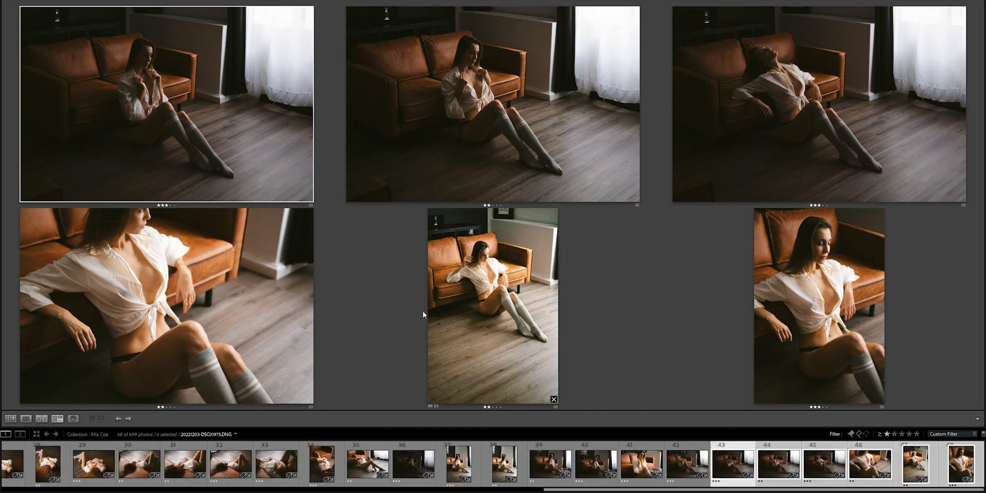
left_click(11, 418)
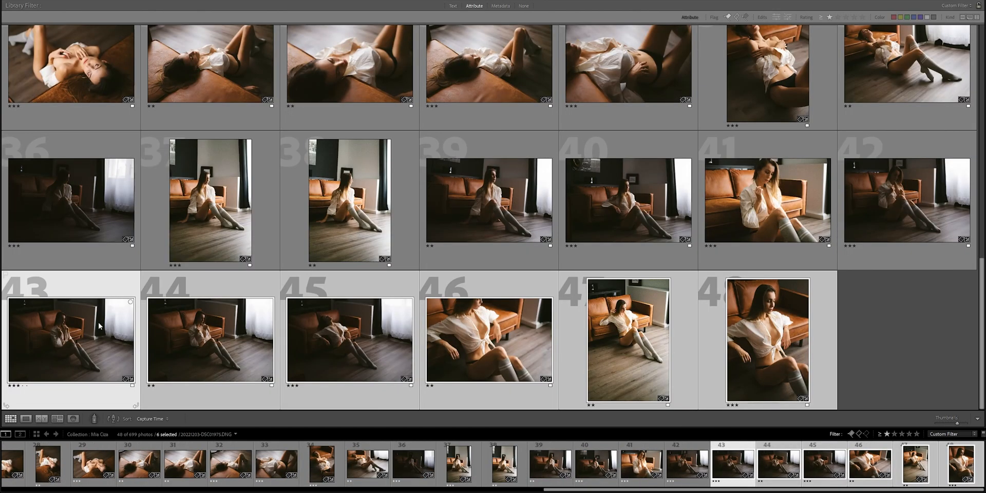
left_click(861, 308)
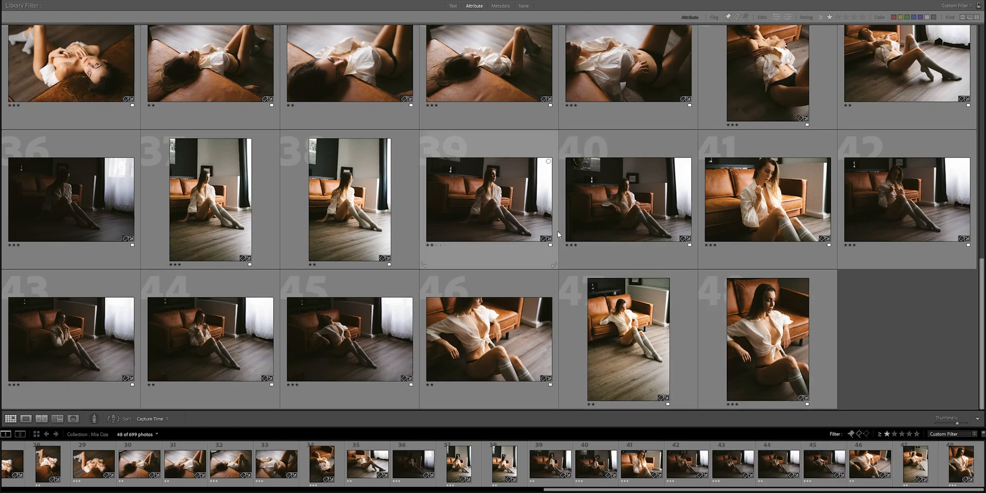
scroll(539, 230, "up", 10)
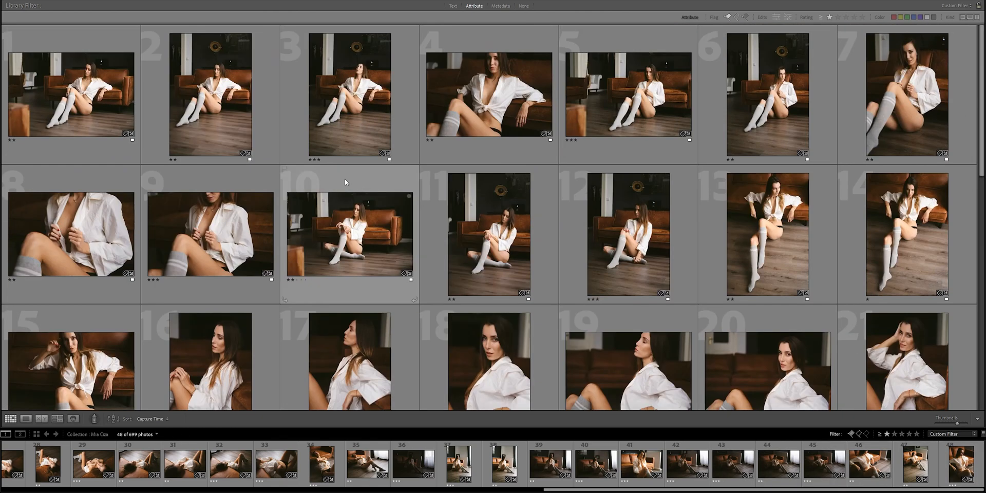
scroll(344, 177, "down", 10)
scroll(337, 173, "down", 1)
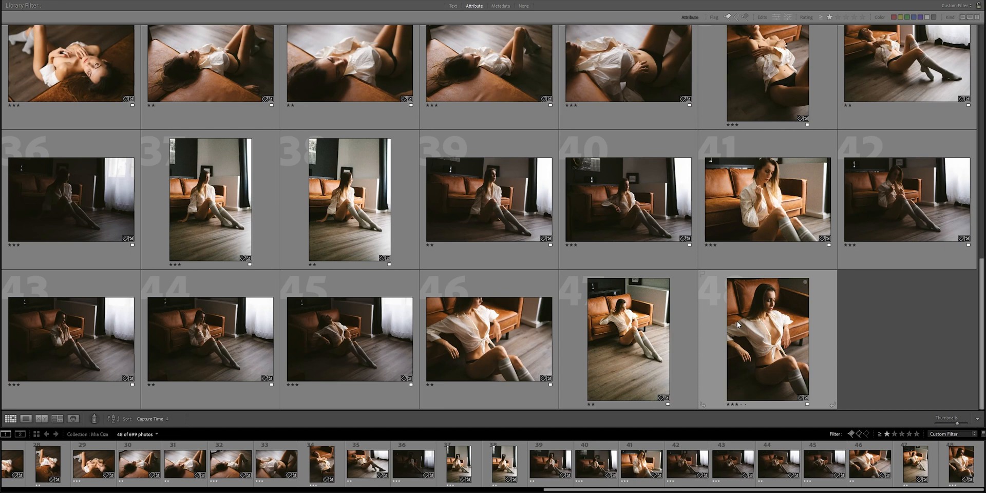
View upright photo 47 and the first photo enlarged in Loupe view, and look through the filmstrip between both ends
double_click(665, 332)
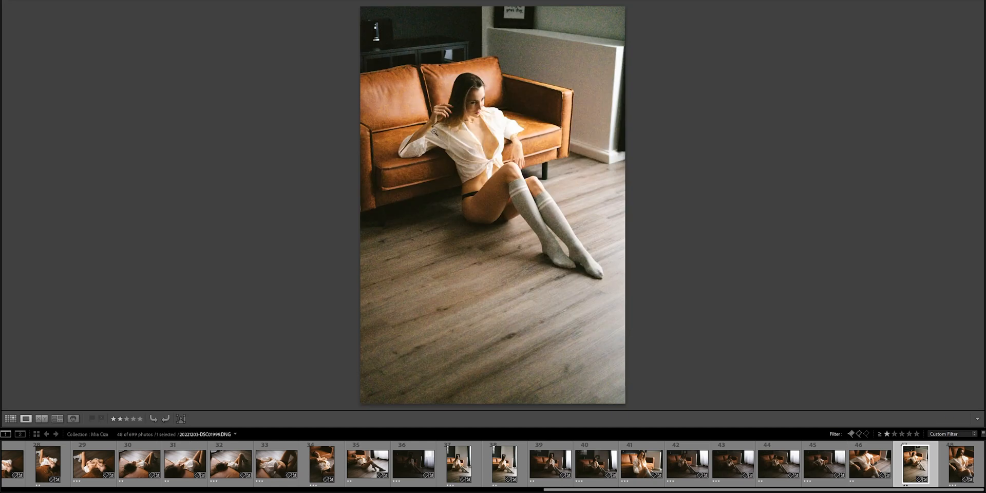
scroll(496, 462, "up", 5)
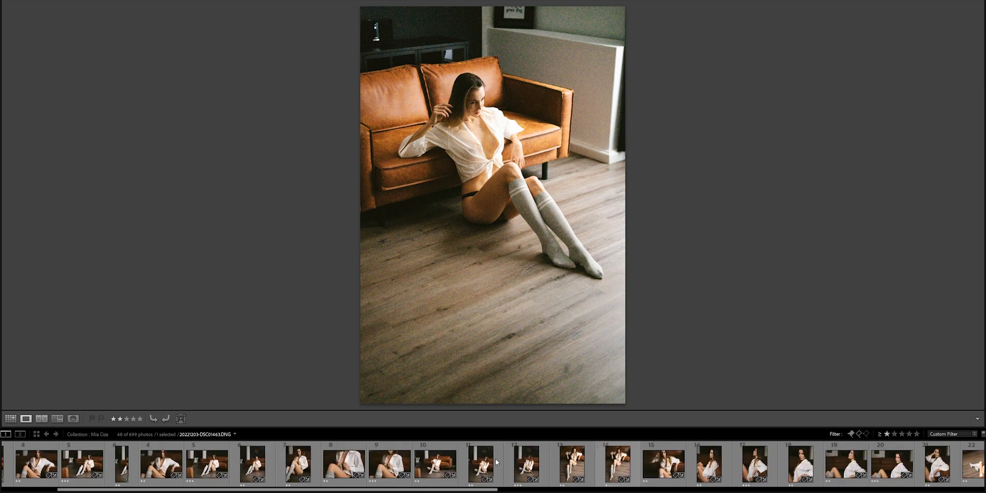
left_click(24, 463)
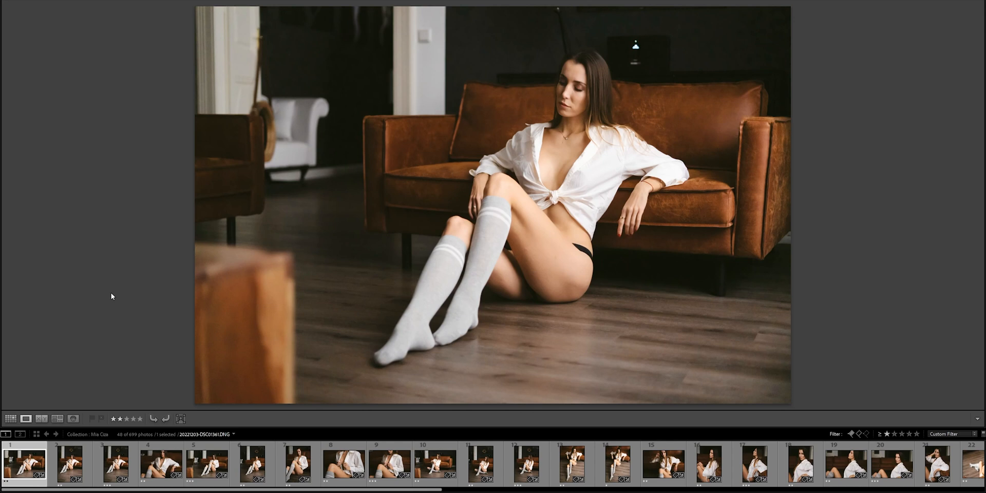
scroll(373, 469, "down", 8)
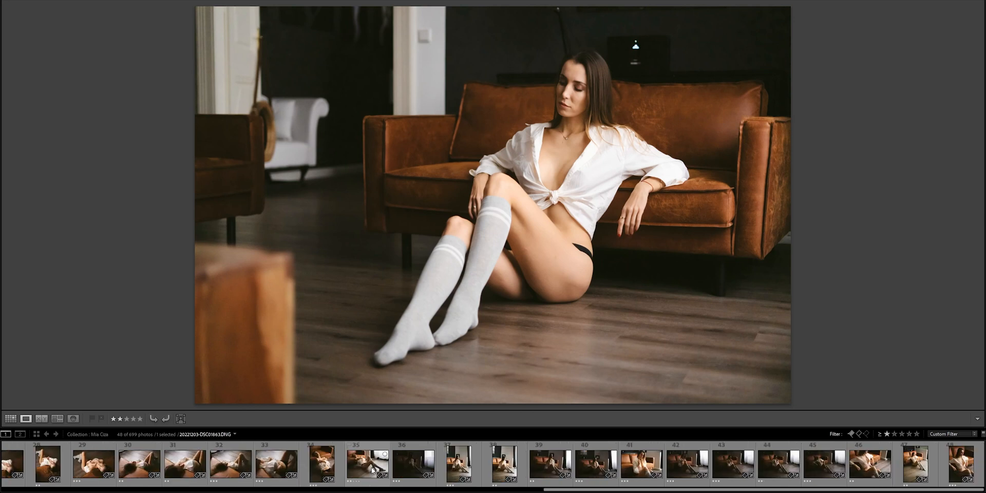
scroll(372, 469, "up", 8)
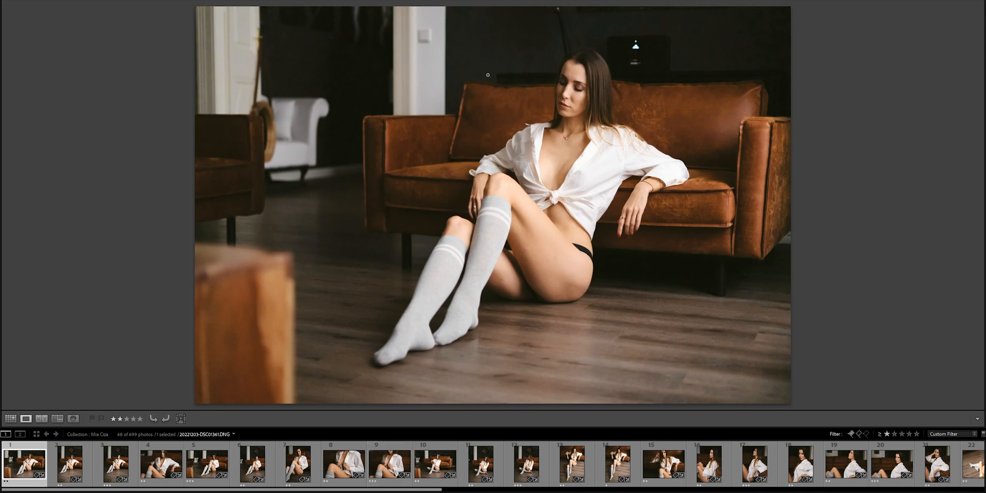
Return to the grid and examine the rated selection for remaining similar shots, from photo 1 to photo 48 and back
left_click(10, 418)
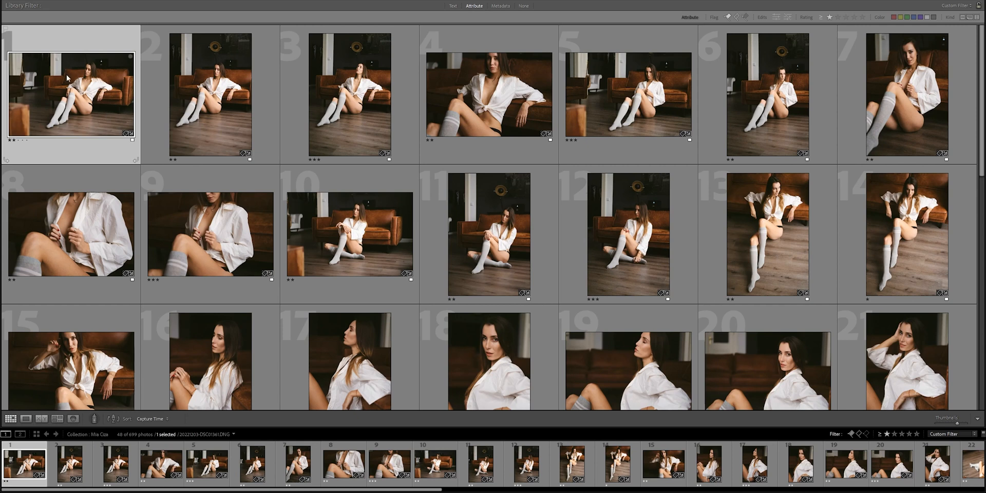
scroll(388, 153, "down", 5)
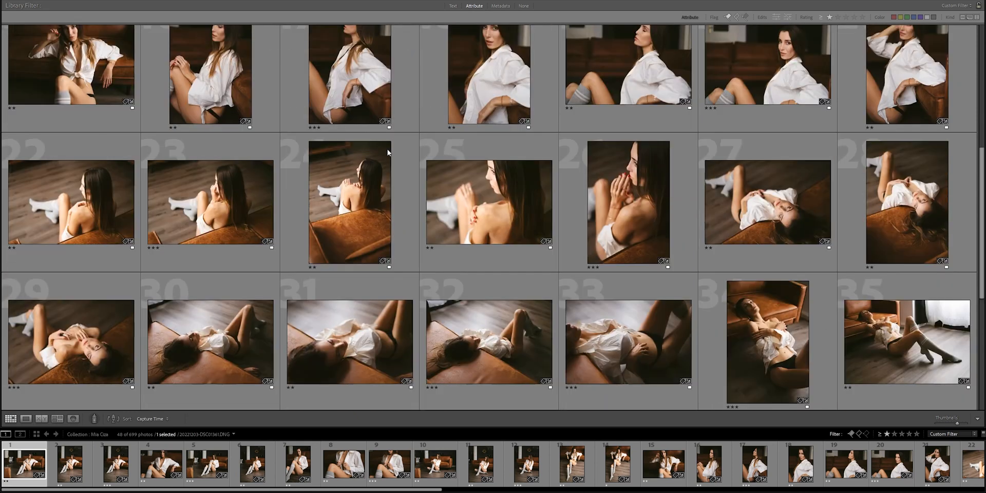
scroll(388, 152, "down", 4)
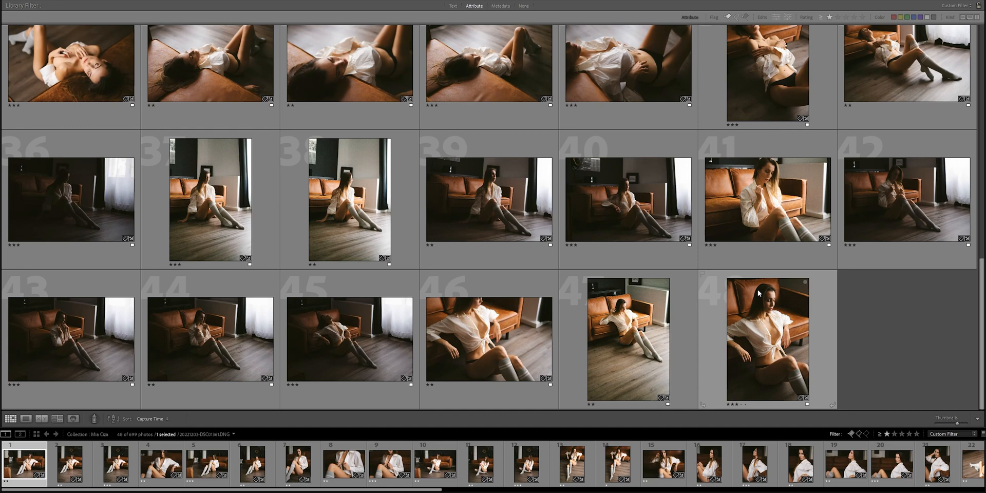
scroll(549, 251, "up", 12)
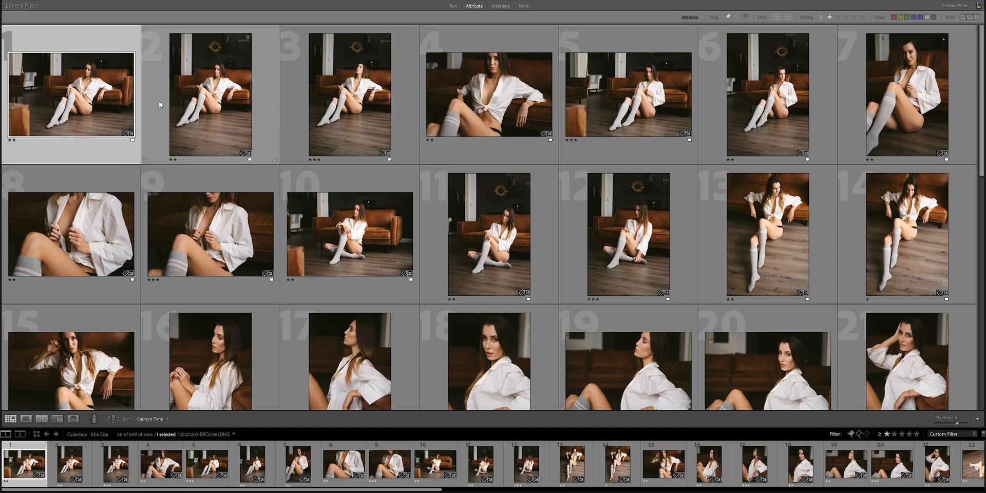
scroll(194, 126, "down", 10)
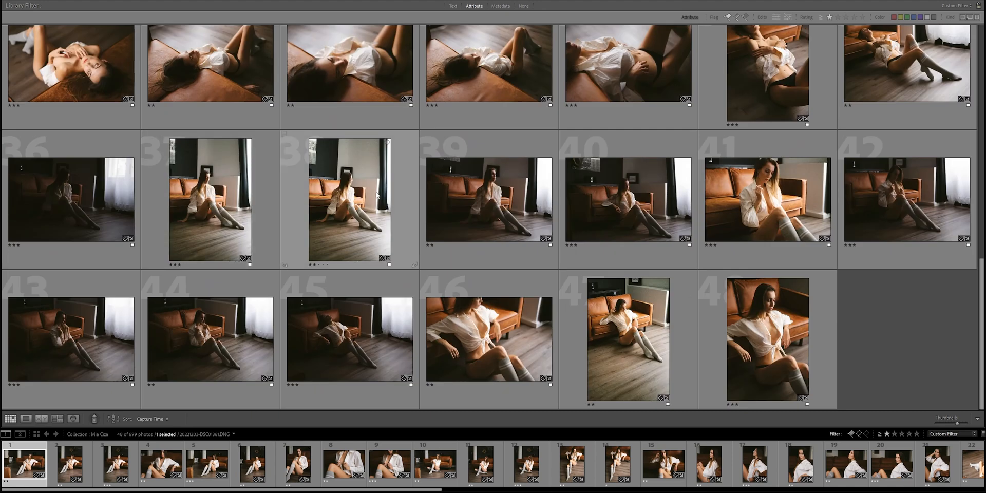
scroll(343, 179, "up", 10)
scroll(279, 157, "up", 1)
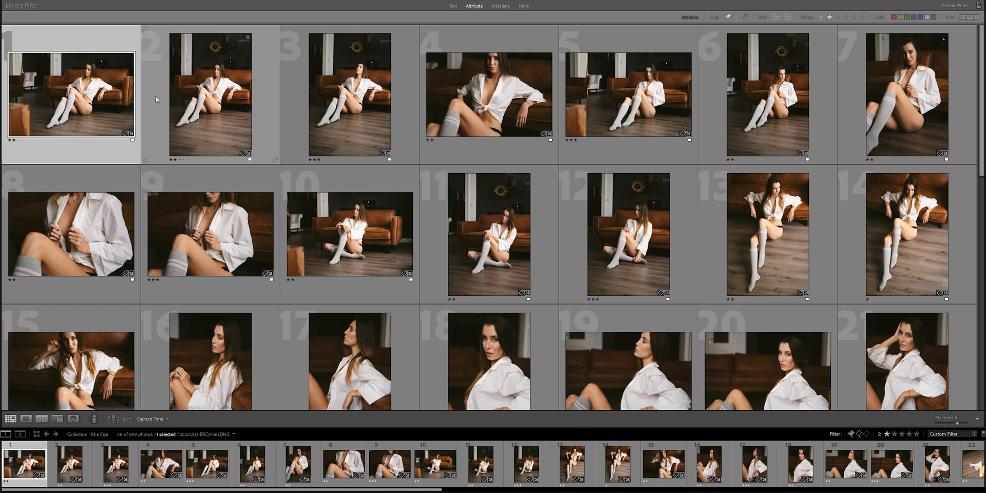
Examine the rated photos in the grid from beginning to end and back to the first one
scroll(155, 96, "down", 6)
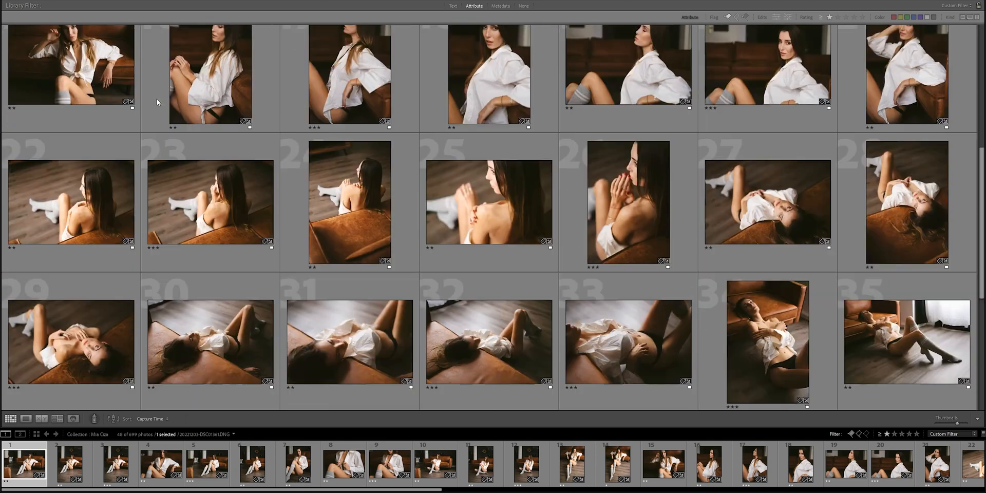
scroll(156, 98, "down", 5)
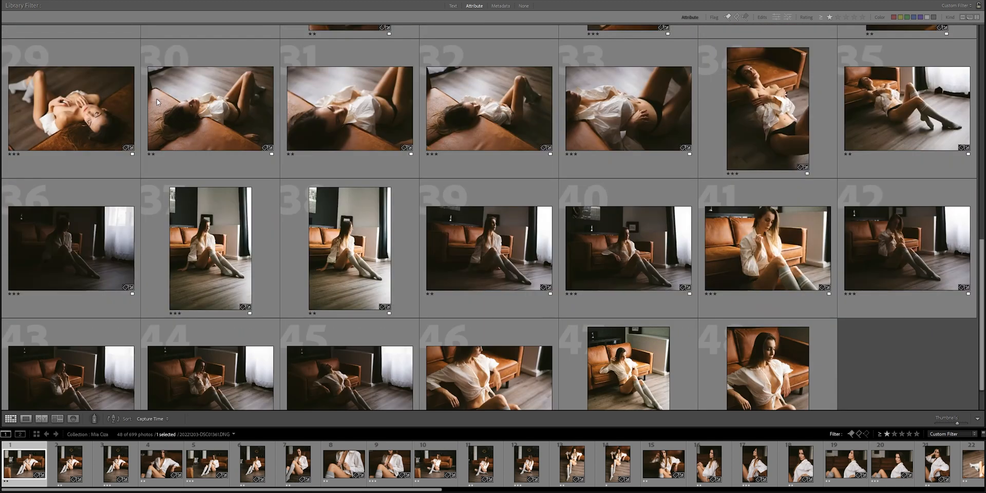
scroll(156, 99, "down", 1)
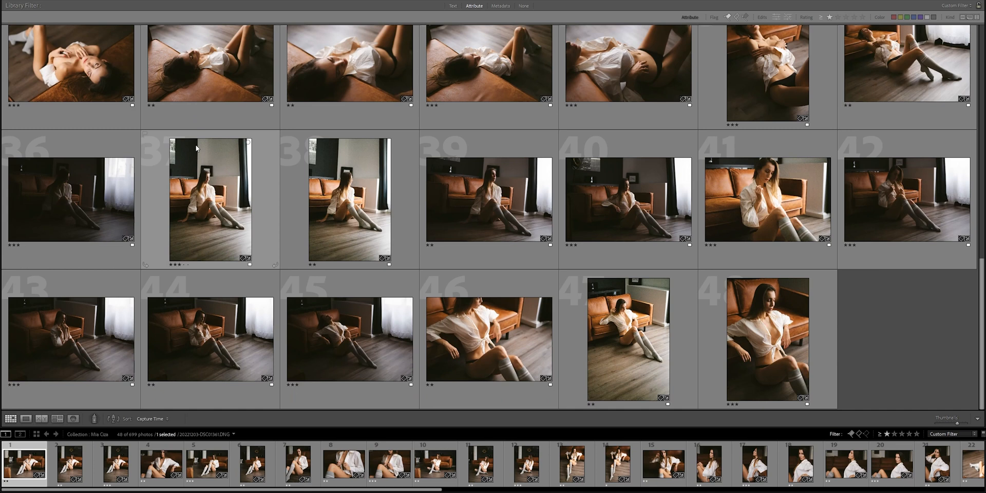
scroll(261, 180, "up", 3)
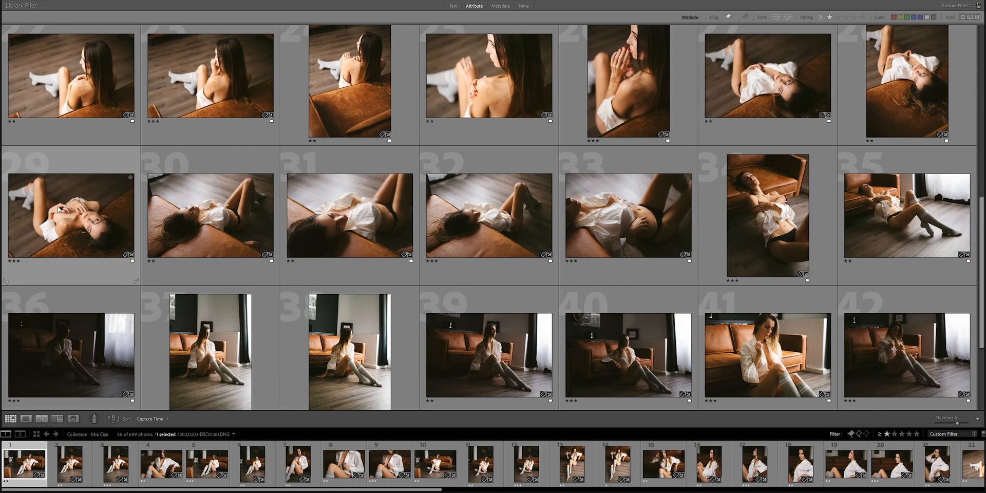
scroll(217, 199, "up", 2)
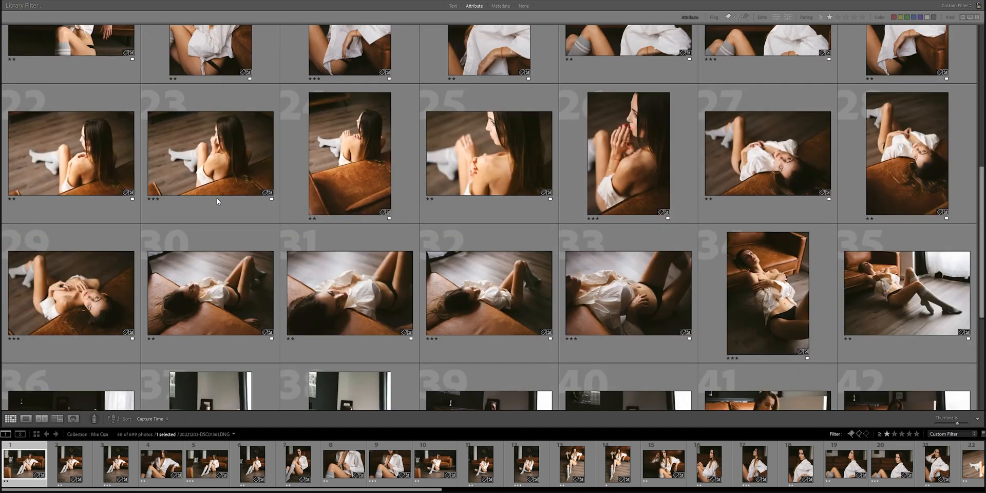
scroll(217, 198, "up", 2)
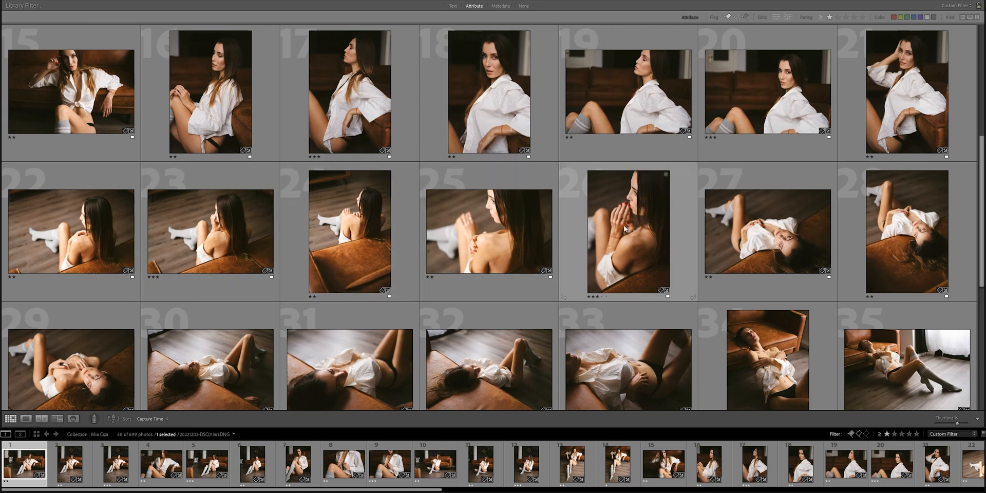
scroll(623, 225, "up", 2)
scroll(623, 184, "up", 5)
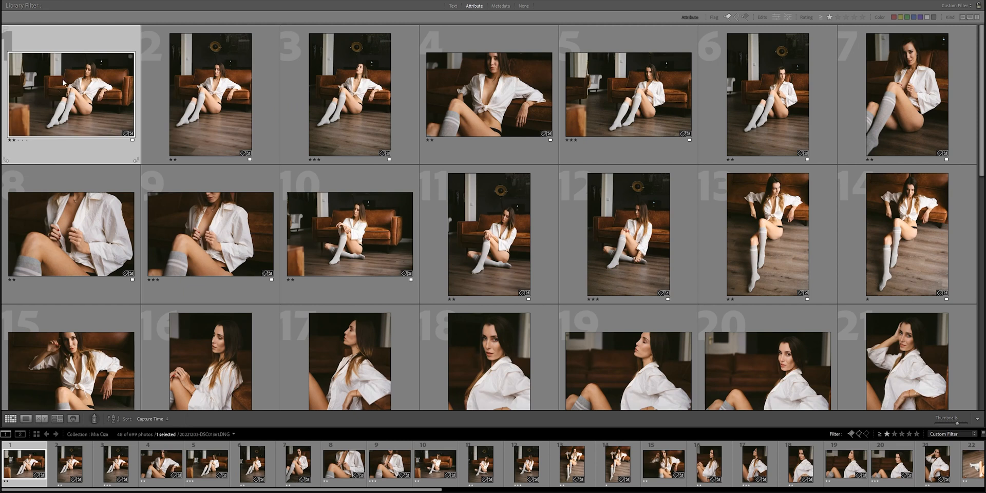
Open the first photo in Develop, straighten it to −0.20, and crop it slightly tighter to about 9064 x 6043 at the original aspect
key("e")
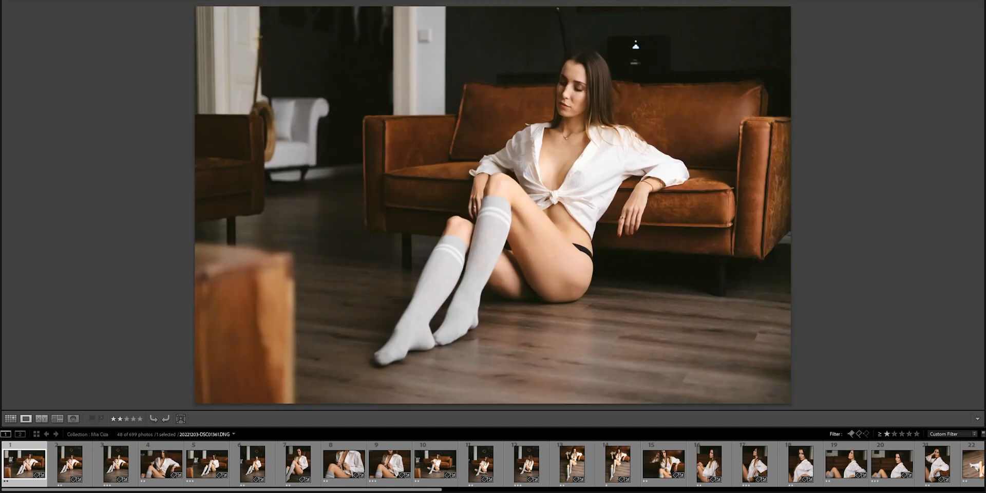
key("d")
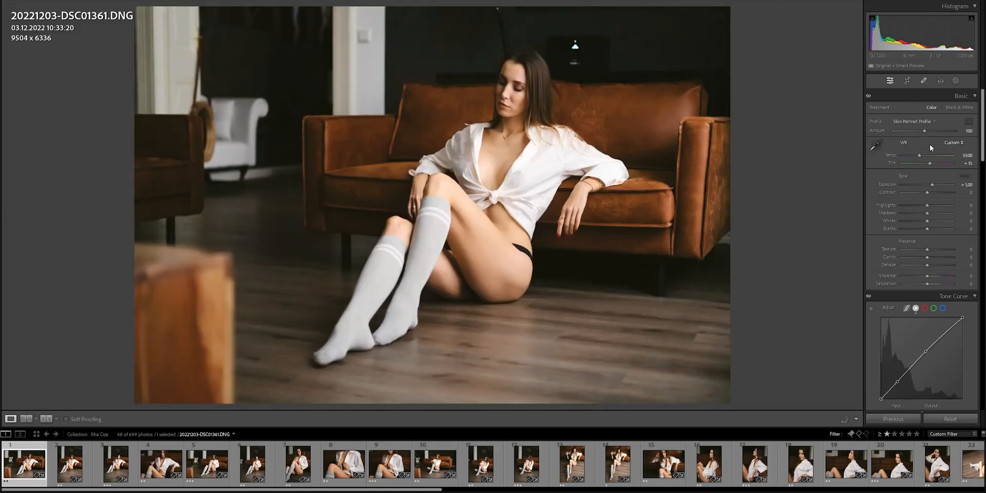
left_click(907, 81)
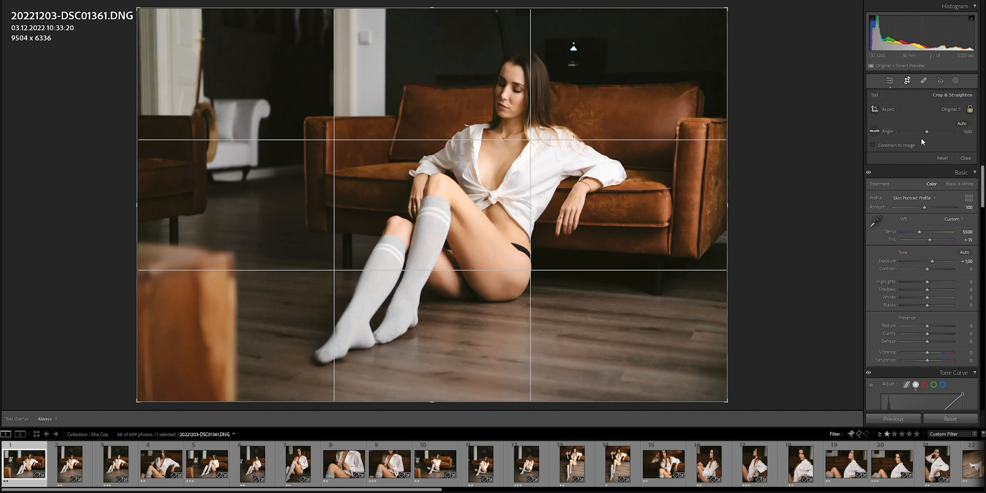
left_click_drag(927, 131, 926, 132)
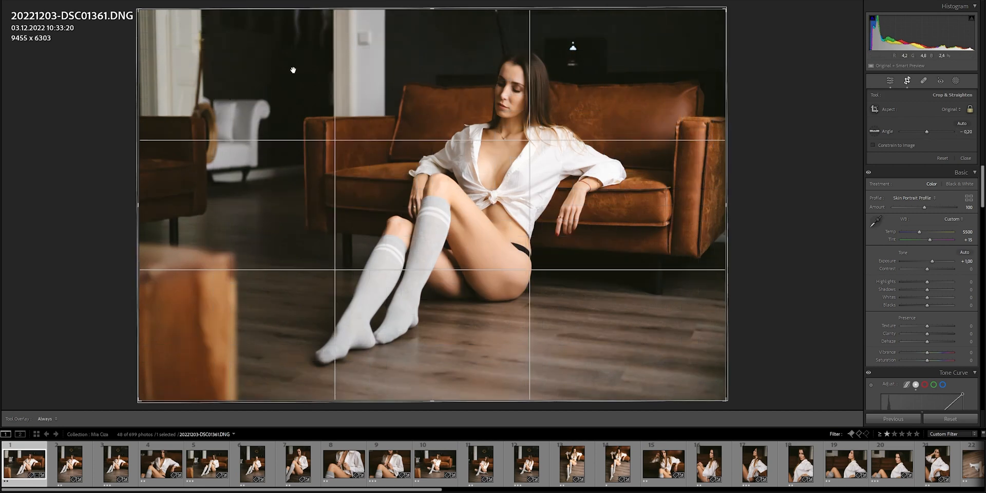
left_click_drag(141, 11, 151, 17)
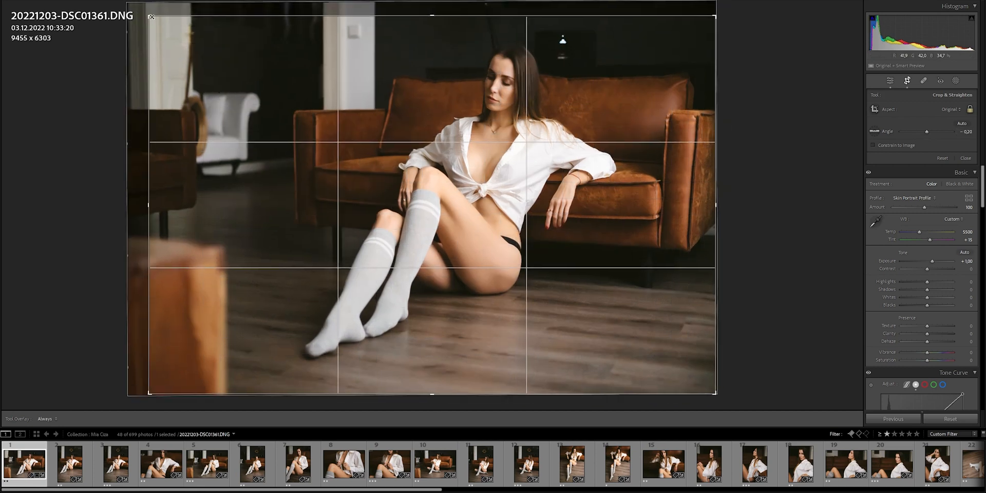
left_click_drag(280, 72, 301, 95)
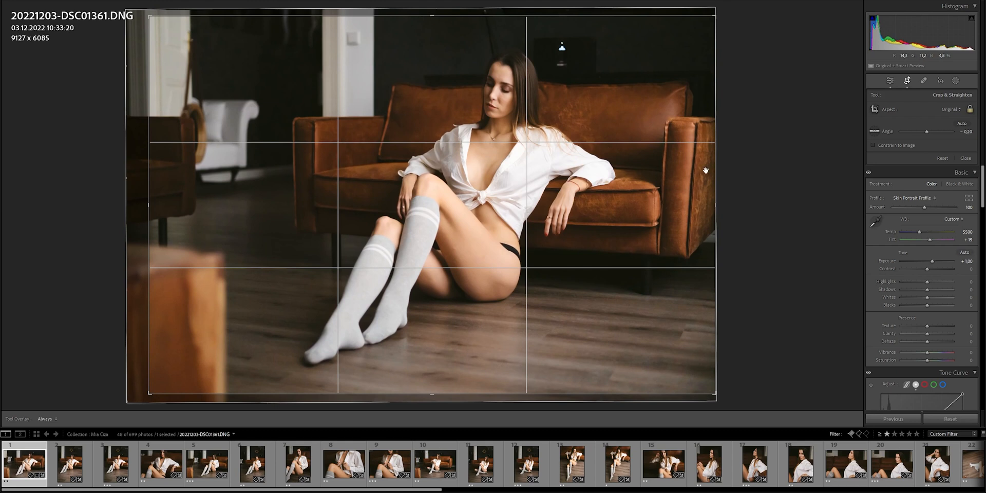
left_click_drag(718, 185, 658, 191)
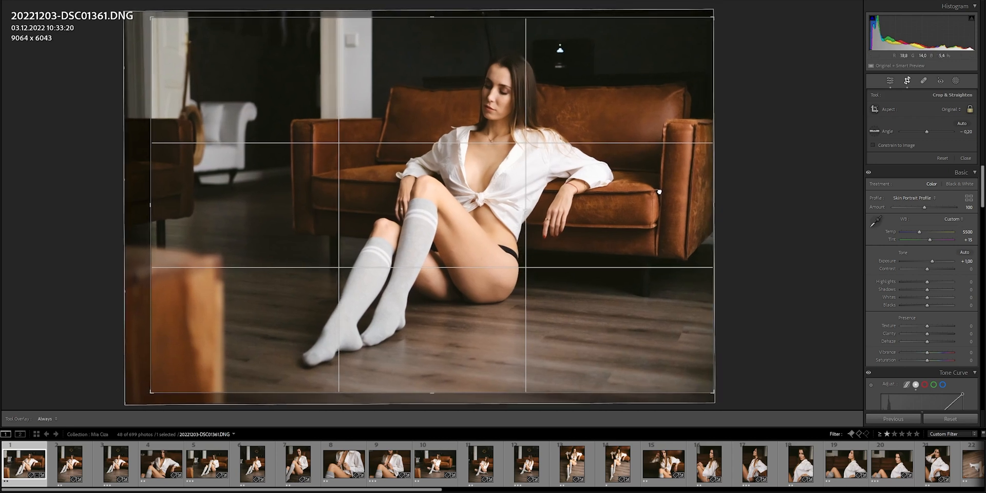
key("Return")
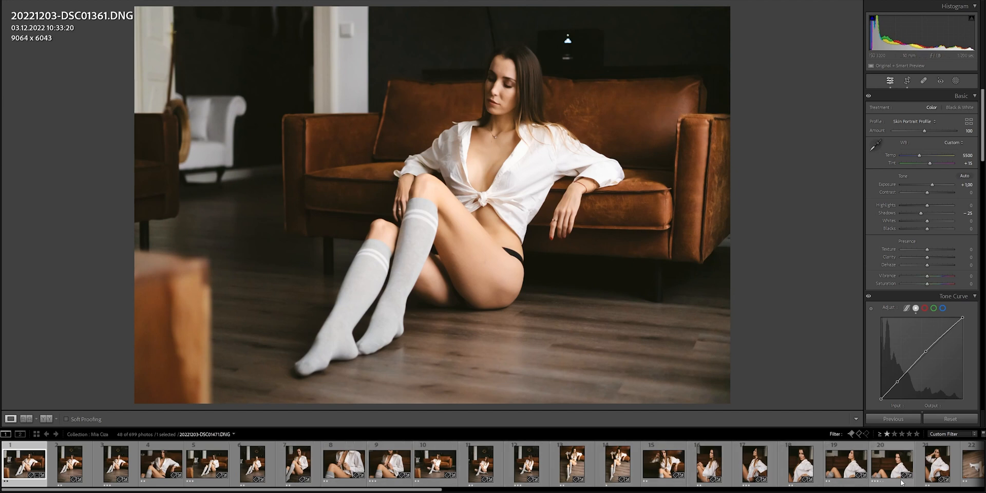
With photos 1 to 21 selected, straighten photo 2 to −0.50 and crop it from the upper edge to about 5947 x 8920
left_click(931, 468, "shift")
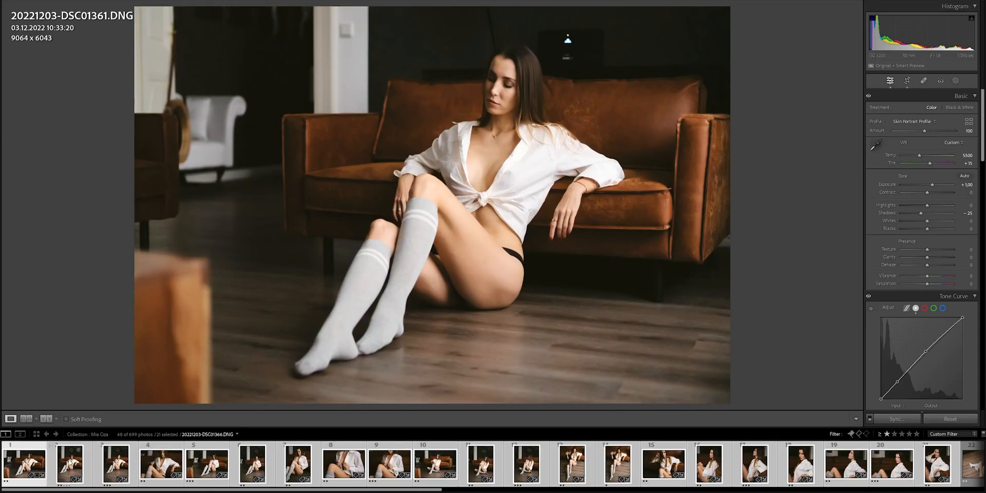
left_click(59, 465)
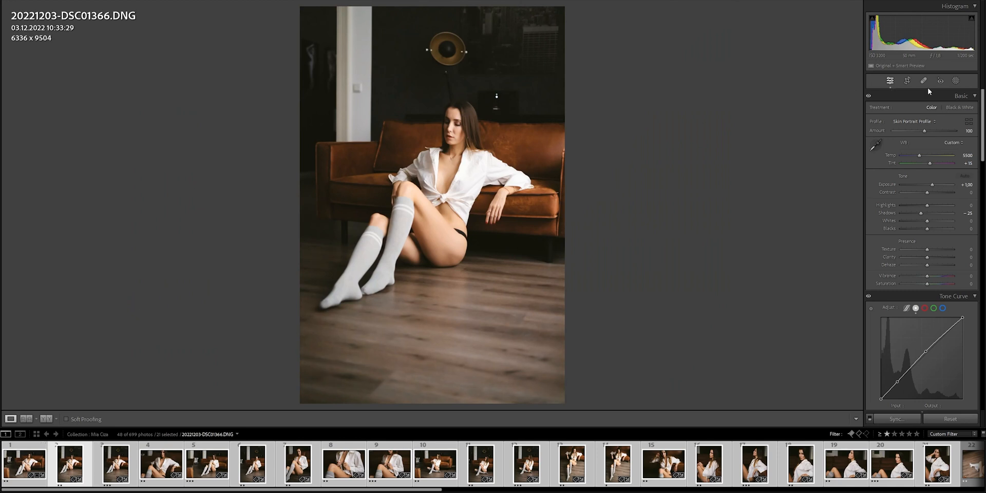
left_click(908, 81)
left_click_drag(926, 132, 925, 132)
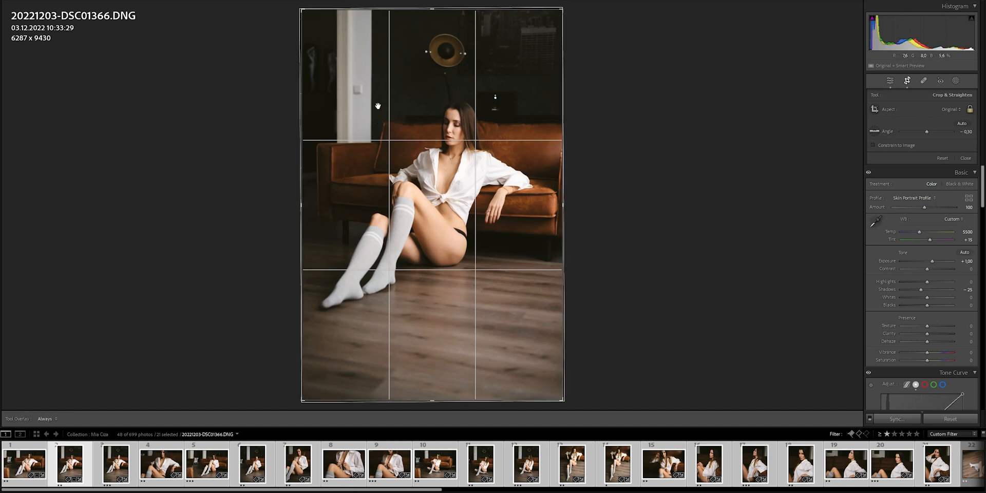
left_click_drag(435, 9, 436, 24)
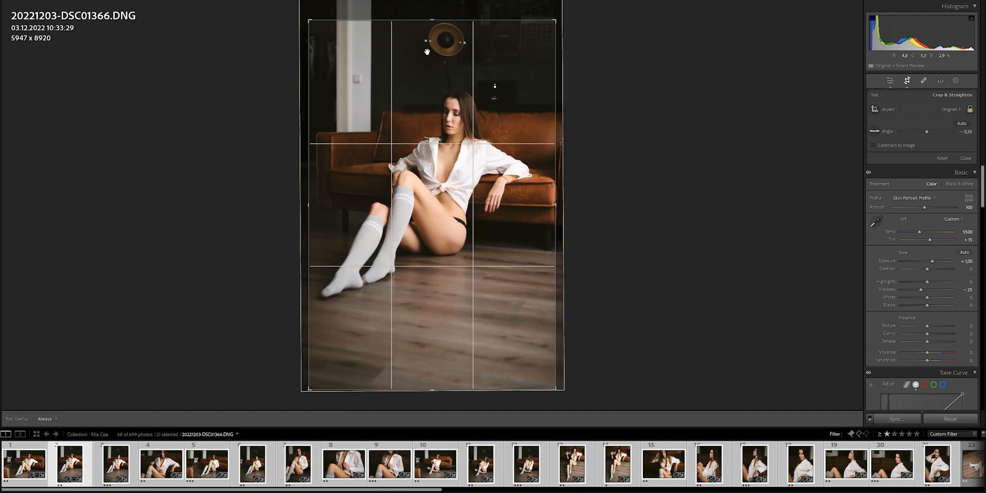
left_click_drag(427, 52, 430, 54)
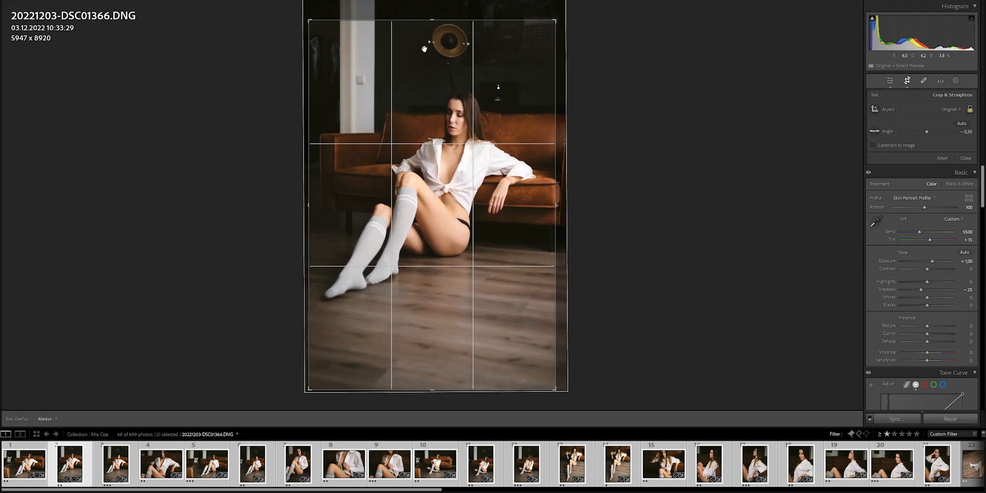
key("Return")
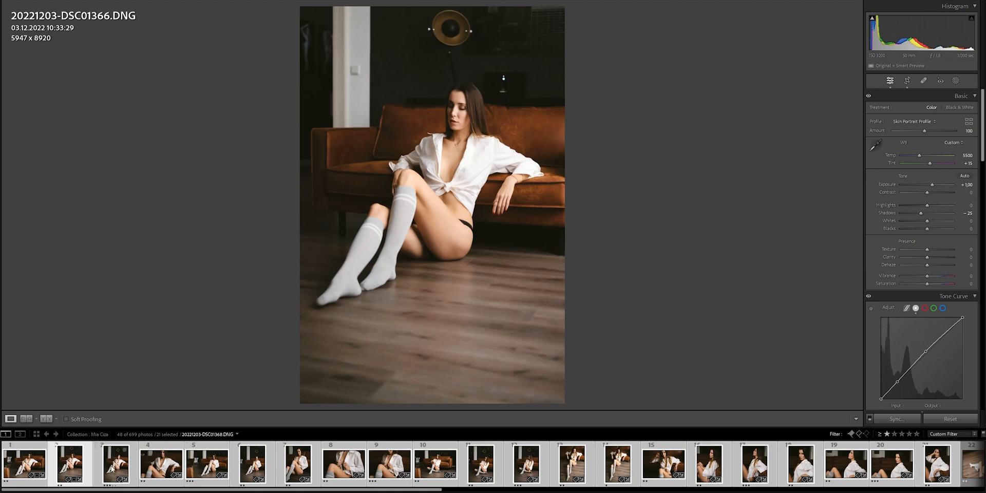
Apply the Boudoir Secrets B&W preset to photo 3
left_click(109, 464)
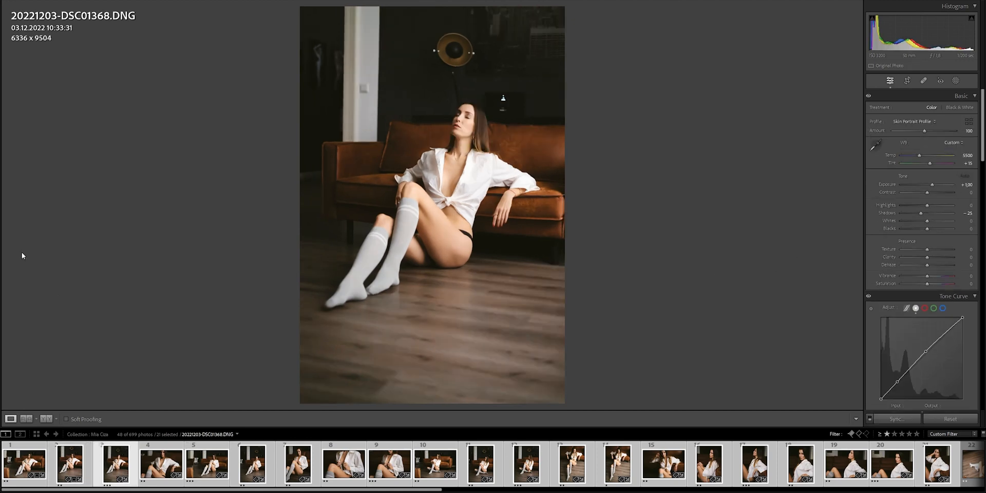
mouse_move(0, 218)
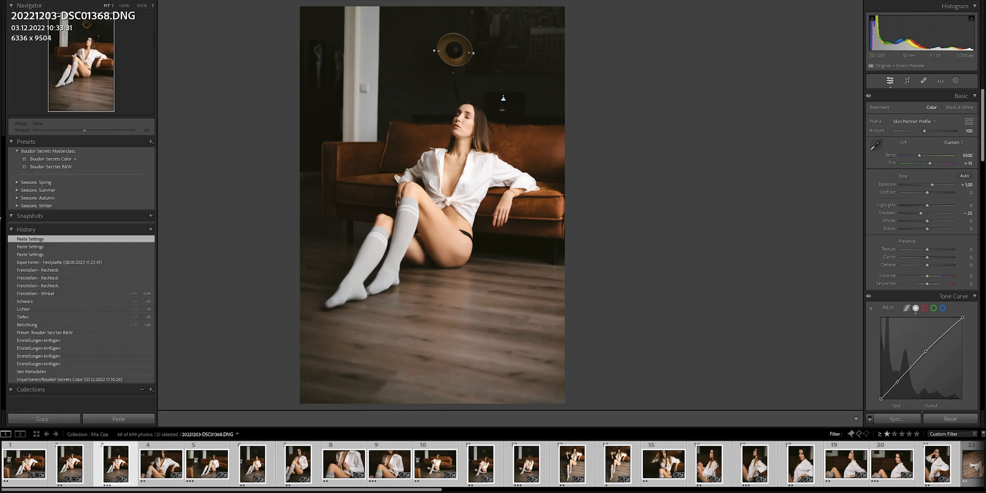
left_click(44, 168)
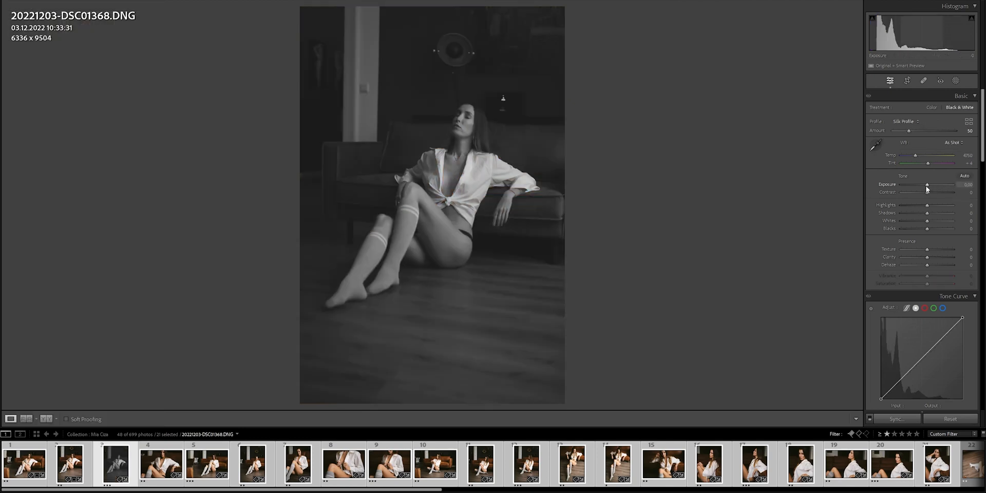
Raise the Exposure of the black-and-white photo 3 to +1.50
key("Up")
key("Up")
key("Up")
key("Up")
key("Up")
key("Up")
key("Up")
key("Up")
key("Up")
key("Up")
key("Up")
key("Up")
key("Up")
key("Up")
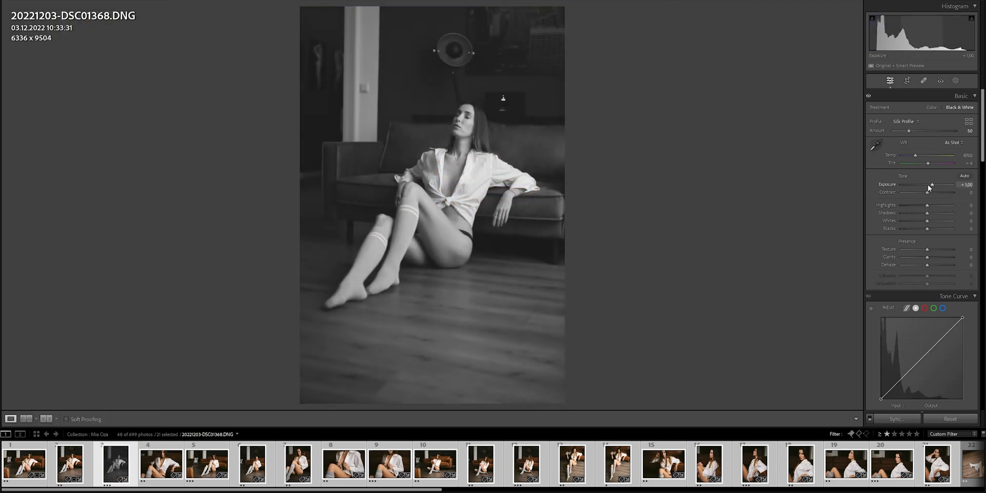
key("Up")
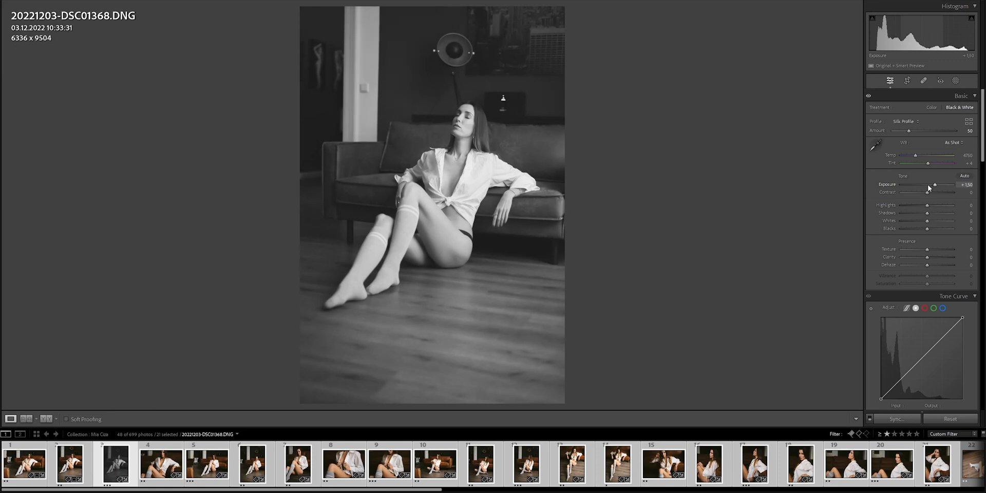
Lower both Shadows and Blacks of the black-and-white photo to −25
key("Down")
key("Down")
key("Down")
key("Down")
key("Down")
key("Down")
key("Down")
key("Down")
key("Down")
key("Down")
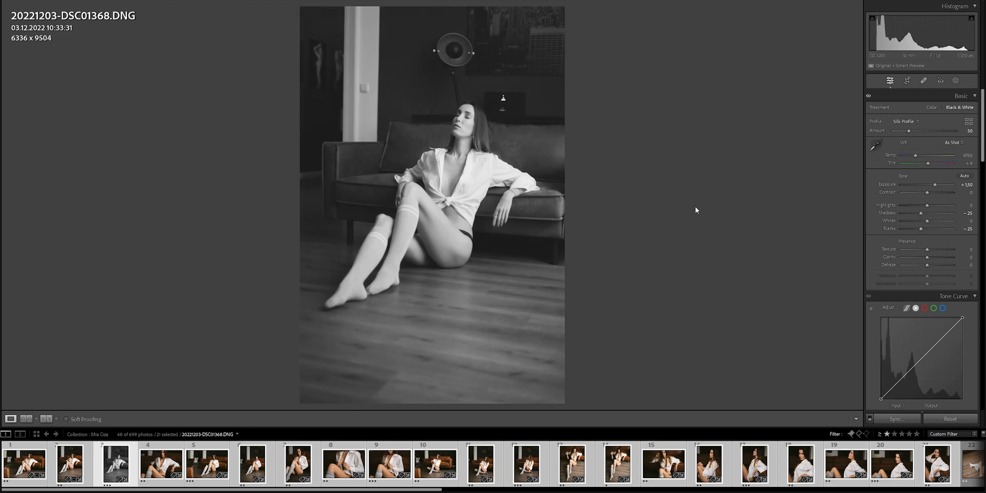
Straighten photo 3 to −0.80 and crop it from the upper edge to about 5791 x 8686 at the original aspect
left_click(907, 82)
left_click_drag(928, 132, 926, 132)
left_click_drag(449, 12, 451, 56)
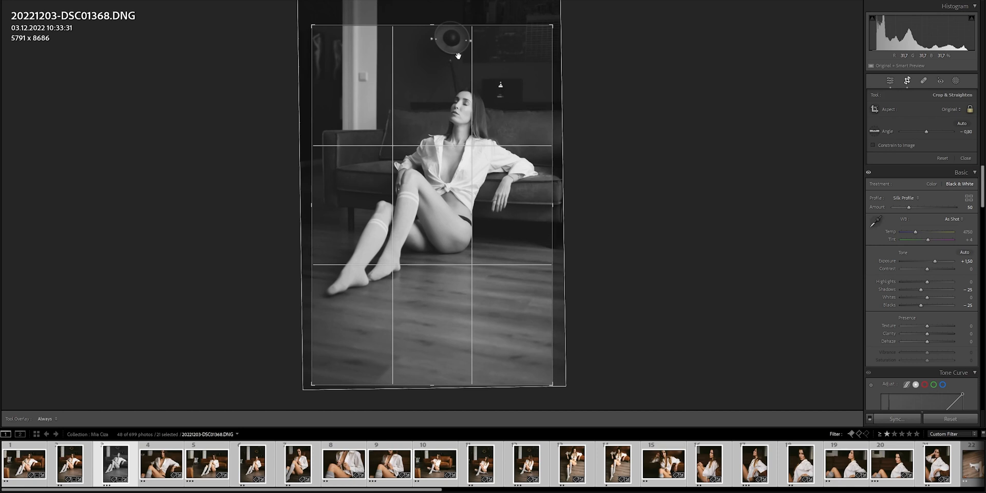
key("Return")
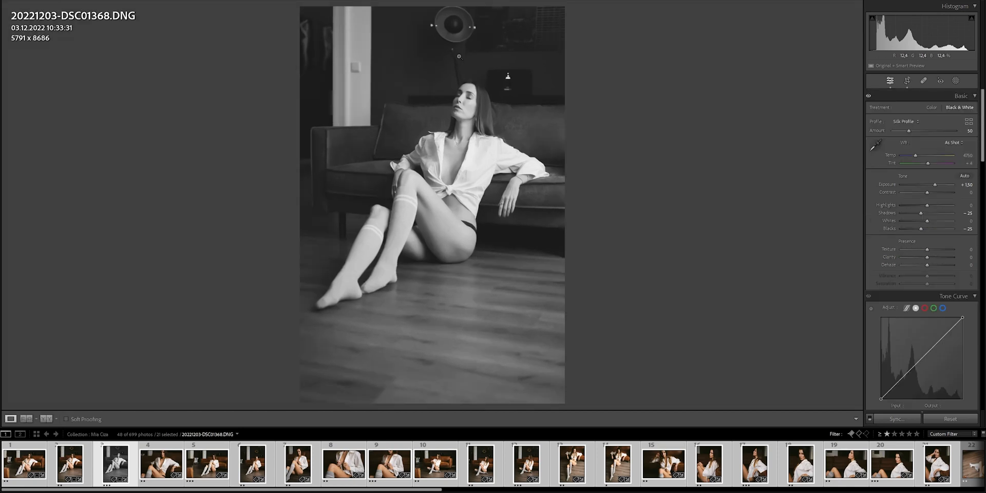
Select only photos 2 and 3 and compare the color and black-and-white versions in Survey view
left_click(93, 467)
left_click(105, 467, "shift")
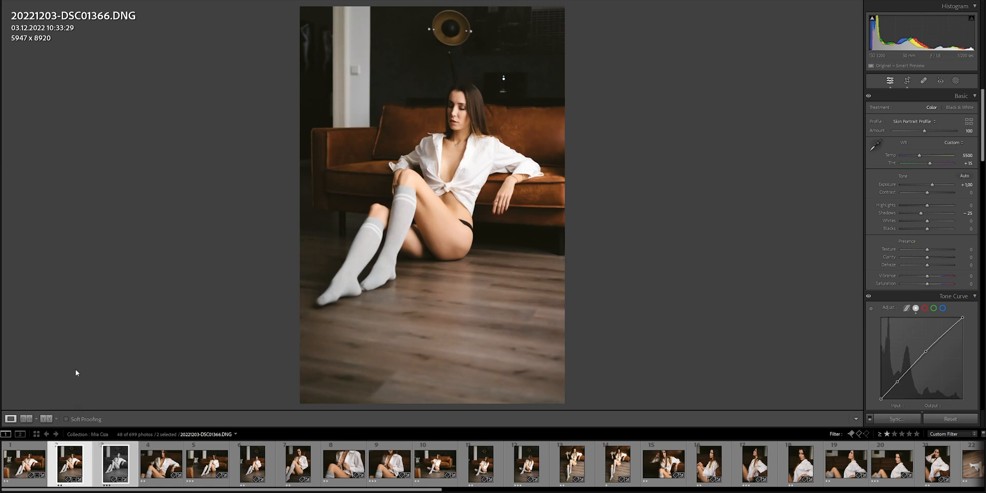
key("n")
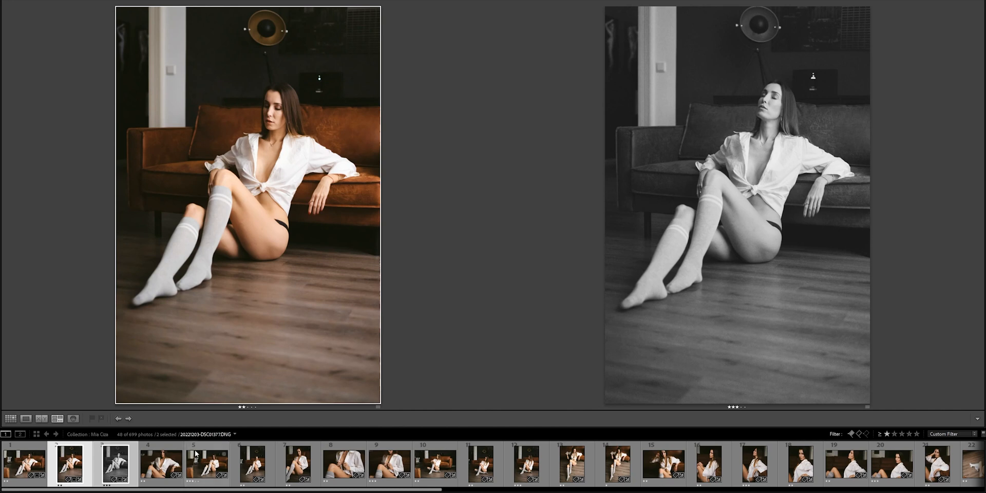
Open photo 4 in Develop, raise its Exposure to +1.50, and lower its Highlights to −15
double_click(167, 452)
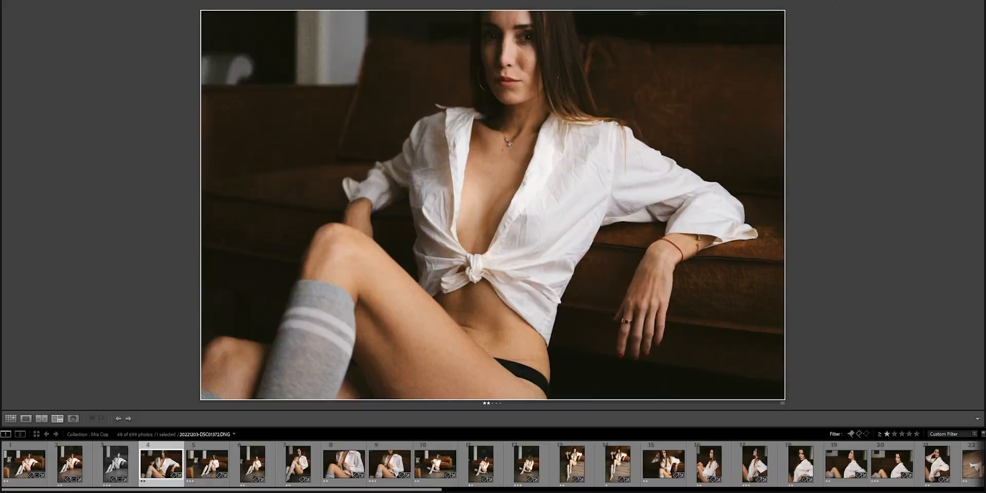
key("d")
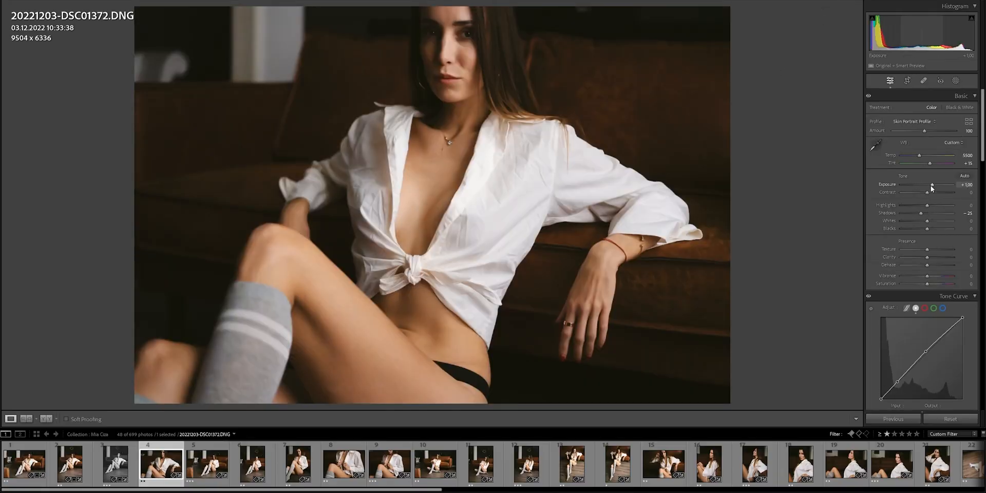
scroll(931, 188, "up", 5)
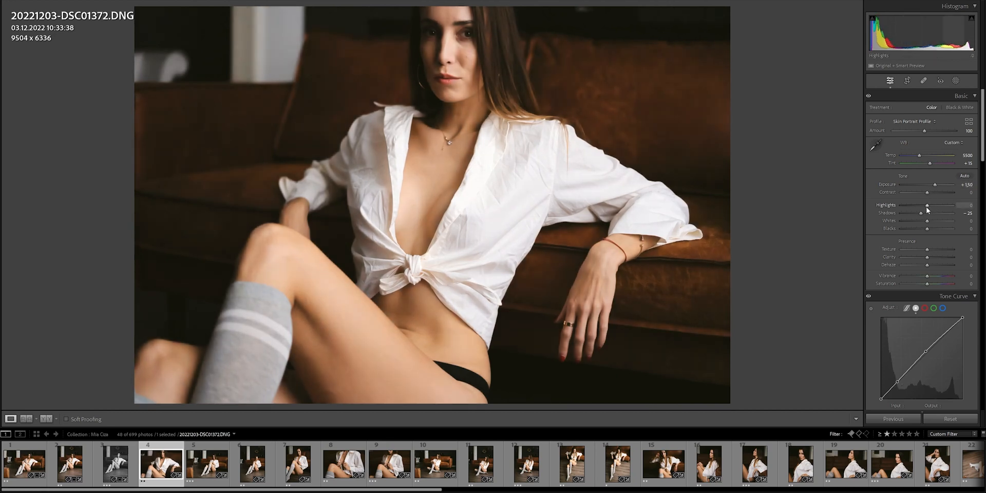
scroll(927, 207, "down", 3)
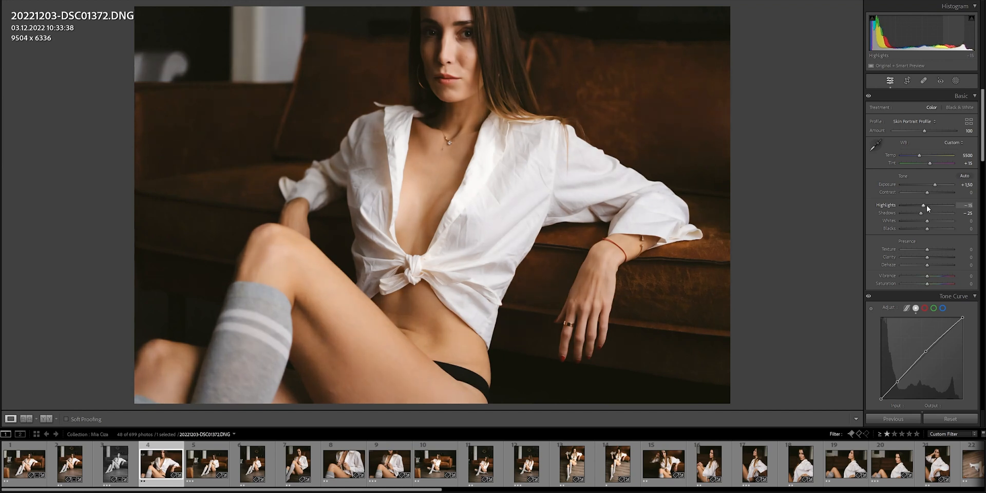
Set photo 4's Highlights to −10 and brighten the woman's face with a radial gradient mask at Exposure 0.20
scroll(926, 206, "up", 1)
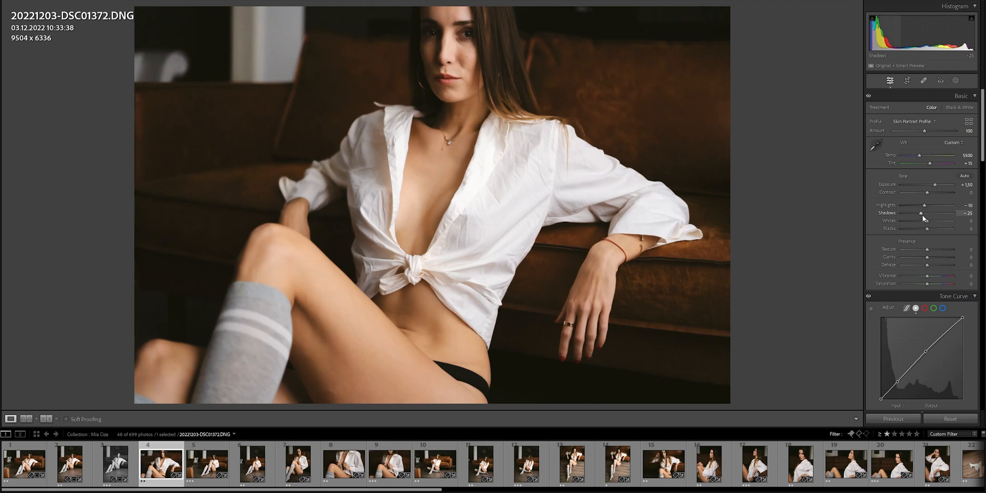
left_click(955, 81)
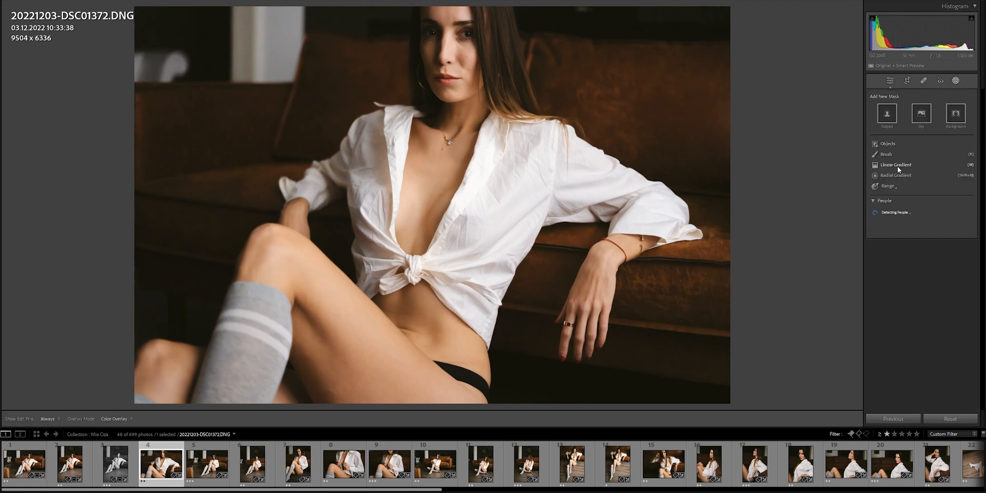
left_click(900, 174)
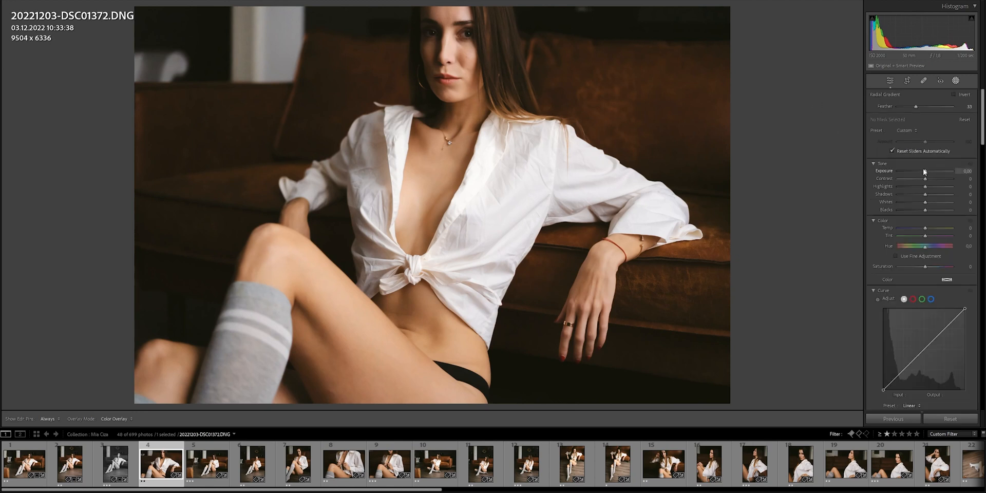
left_click_drag(925, 173, 926, 173)
mouse_move(450, 44)
left_mouse_down()
mouse_move(507, 119)
mouse_move(460, 48)
left_mouse_up()
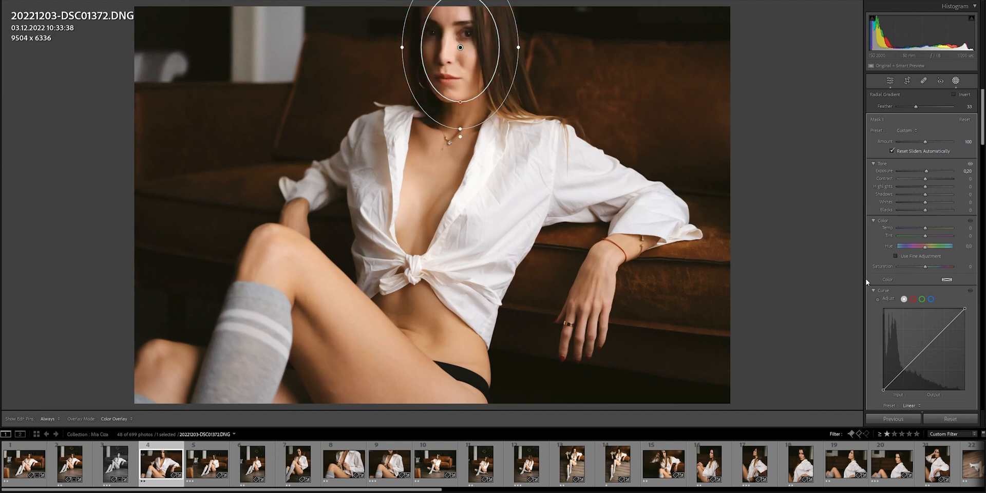
scroll(868, 281, "down", 5)
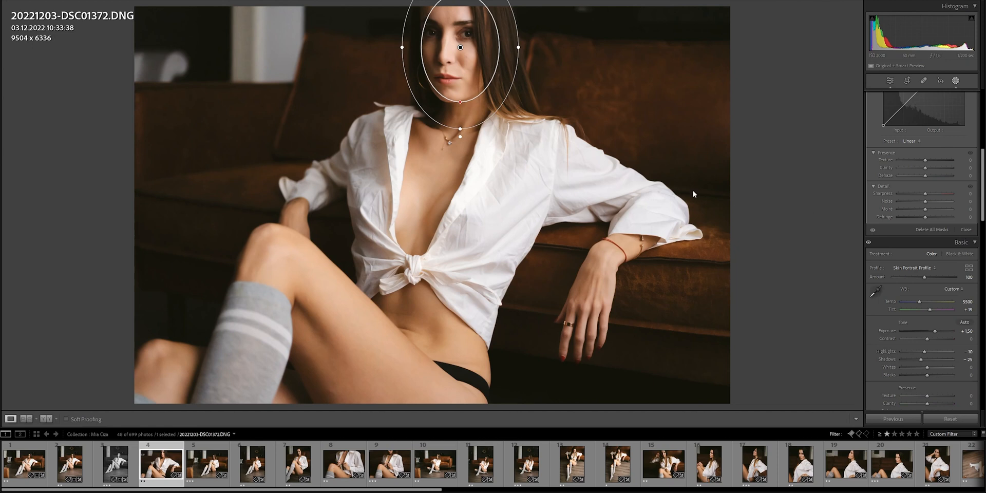
key("shift+w")
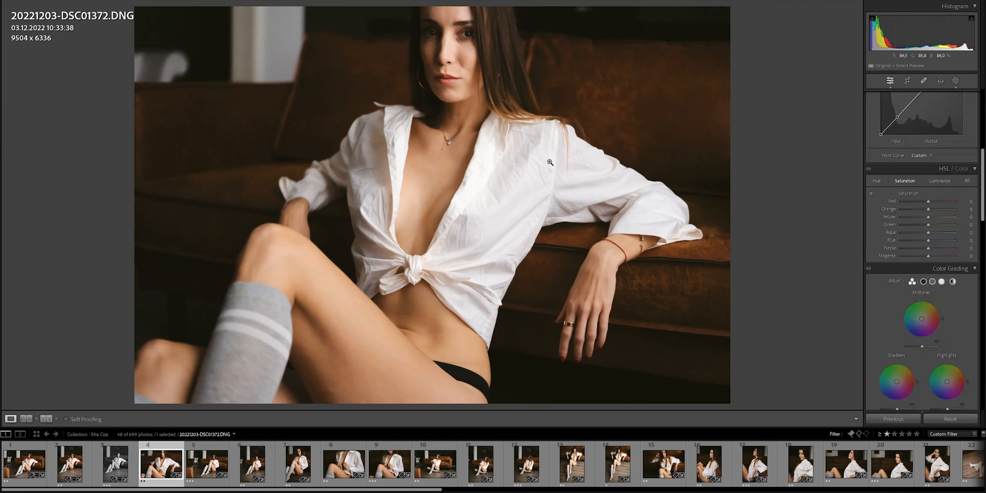
Straighten photo 4 to −0.20 and heal a spot near the photo's lower edge, beneath the bent leg
left_click(906, 81)
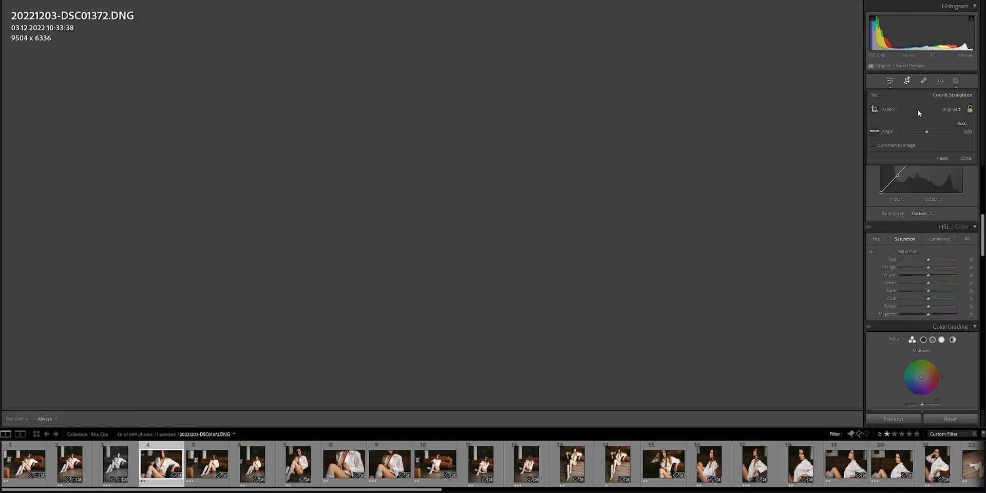
left_click_drag(927, 134, 926, 135)
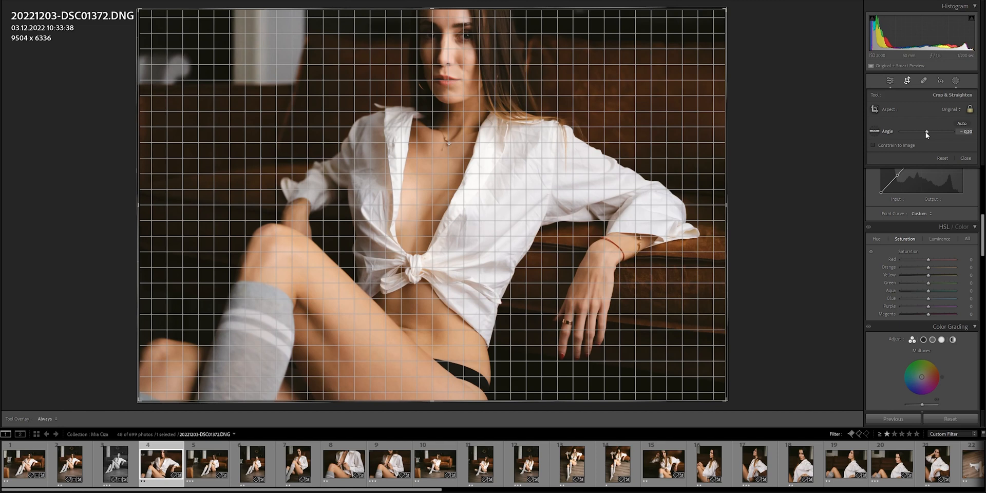
left_click_drag(927, 135, 926, 134)
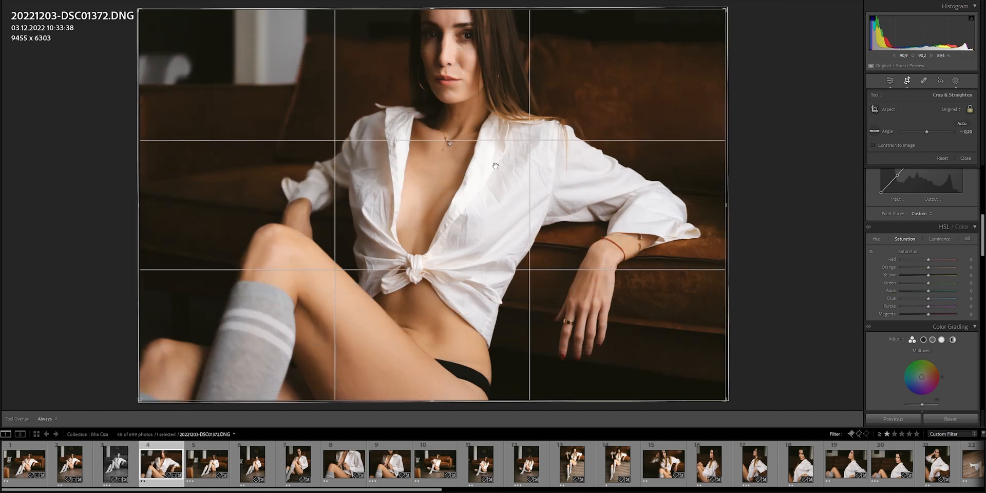
key("Return")
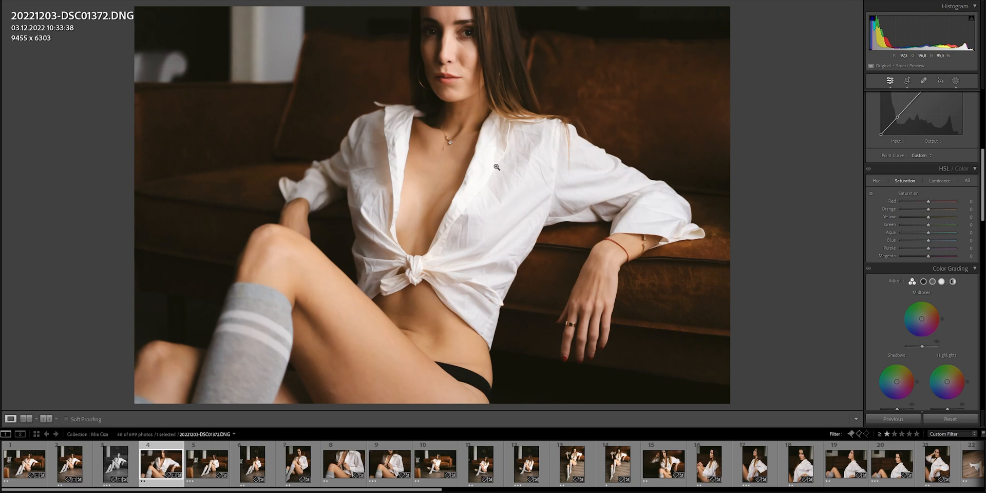
left_click(922, 81)
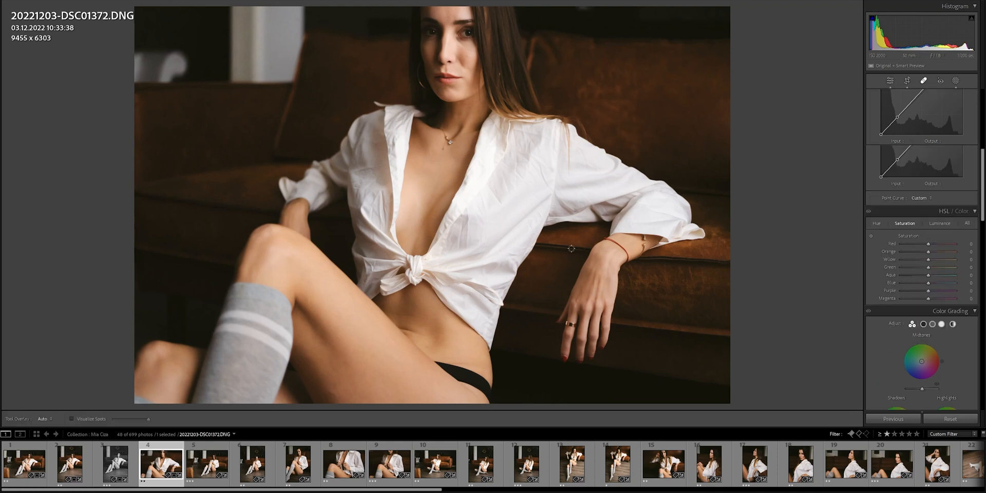
left_click(331, 393)
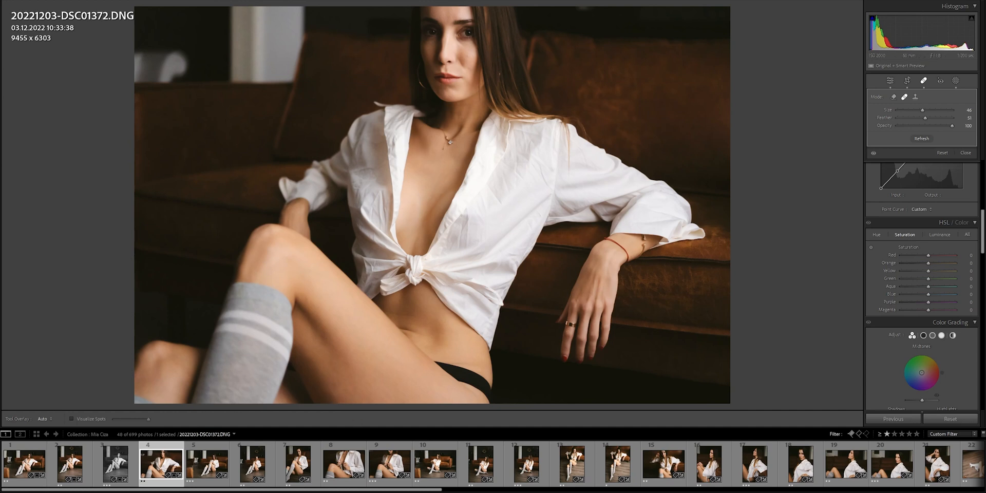
Open photo 5 and straighten it to −0.50
left_click(202, 447)
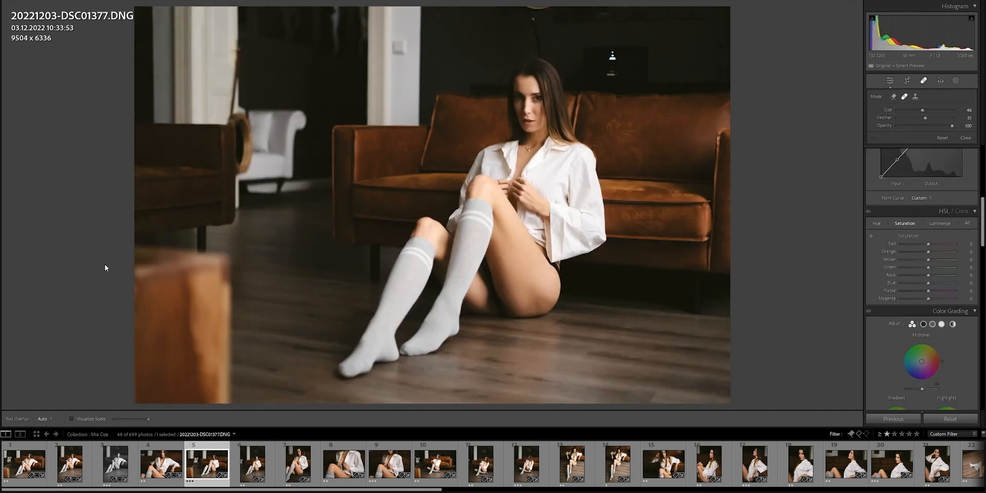
left_click(909, 81)
left_click(925, 133)
left_click_drag(925, 133, 925, 134)
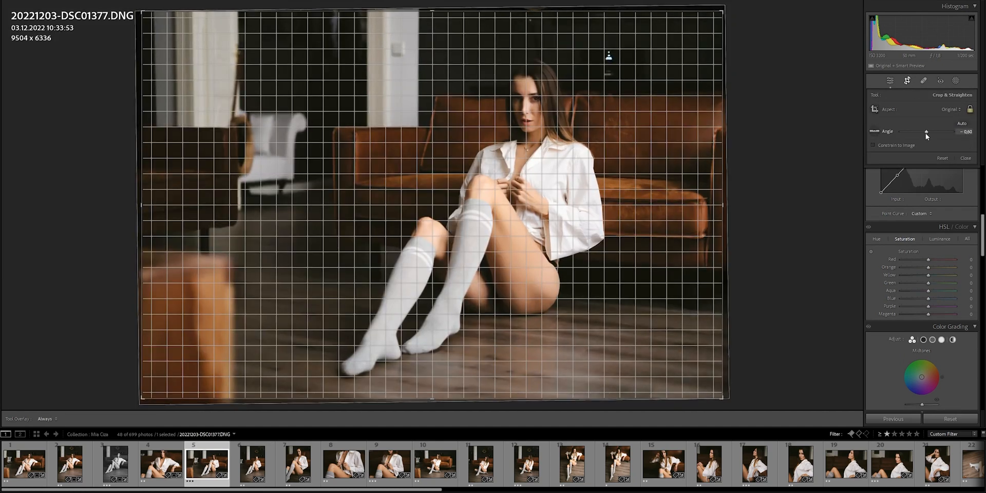
key("Down")
key("Up")
key("Up")
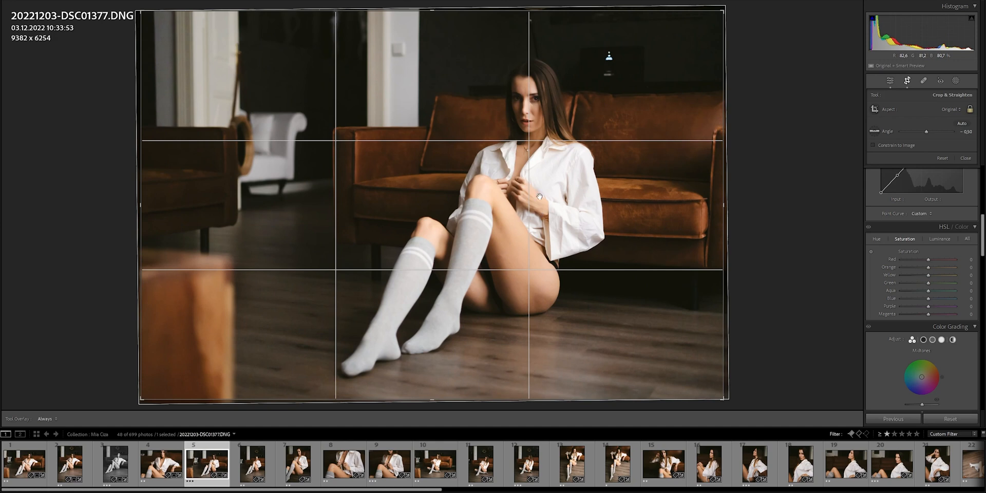
Crop photo 5 from the upper edge to about 8834 x 5889 at the original aspect, shifting the frame toward the right
left_click_drag(438, 15, 463, 74)
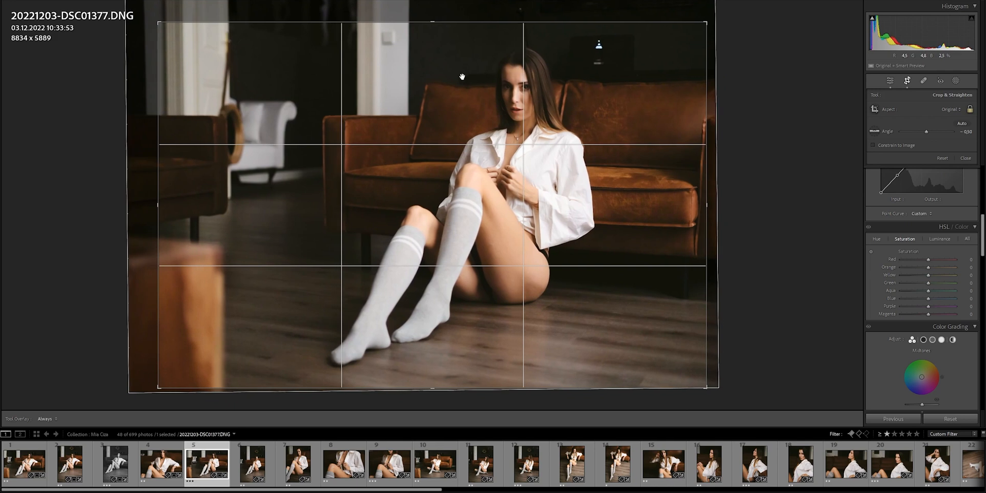
left_click_drag(462, 77, 453, 77)
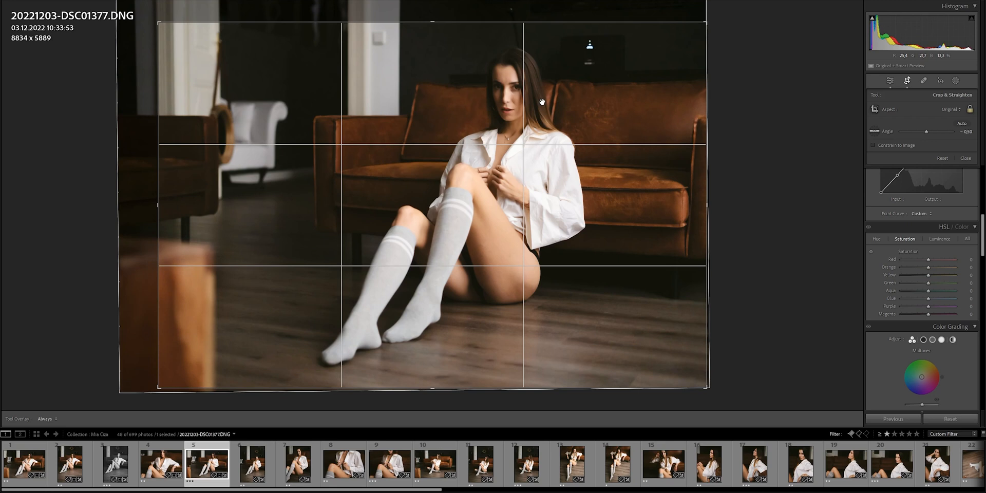
key("Return")
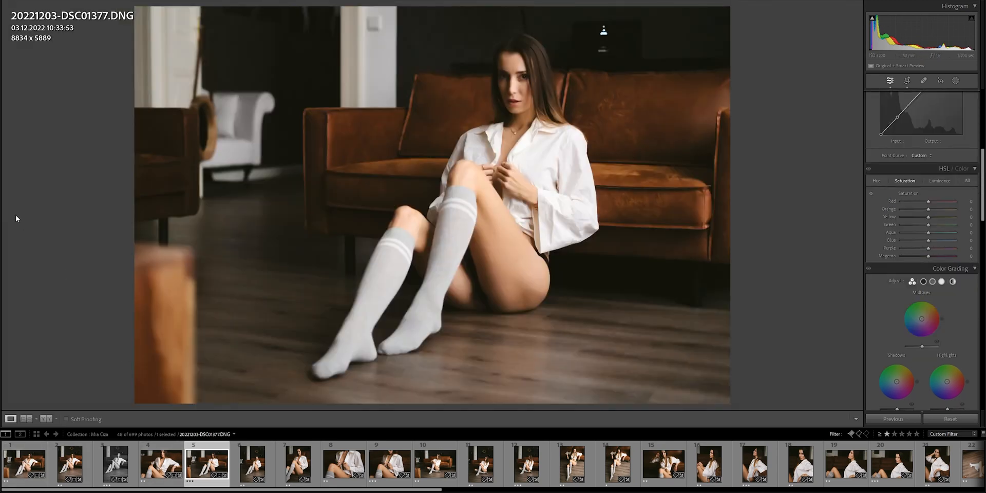
Apply the Boudoir Secrets B&W preset to photo 5 and raise its Exposure to +1.50
mouse_move(1, 215)
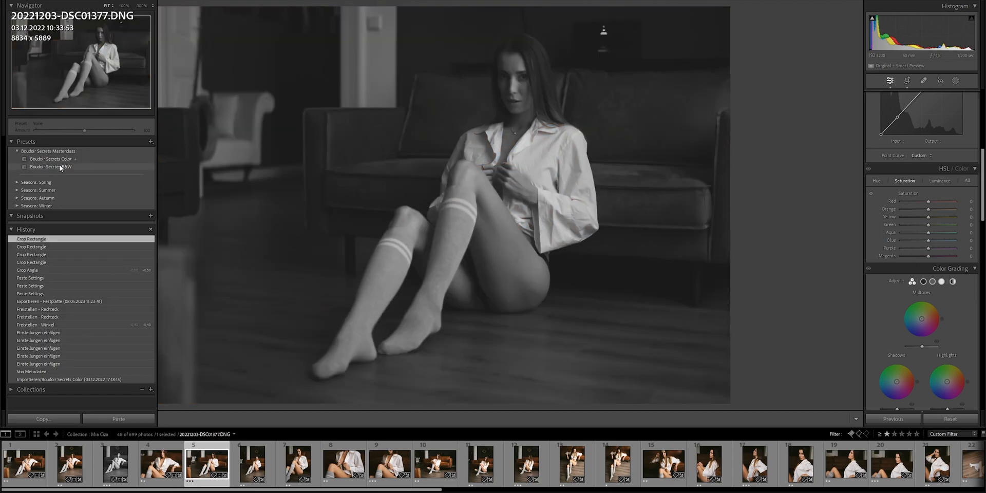
left_click(60, 168)
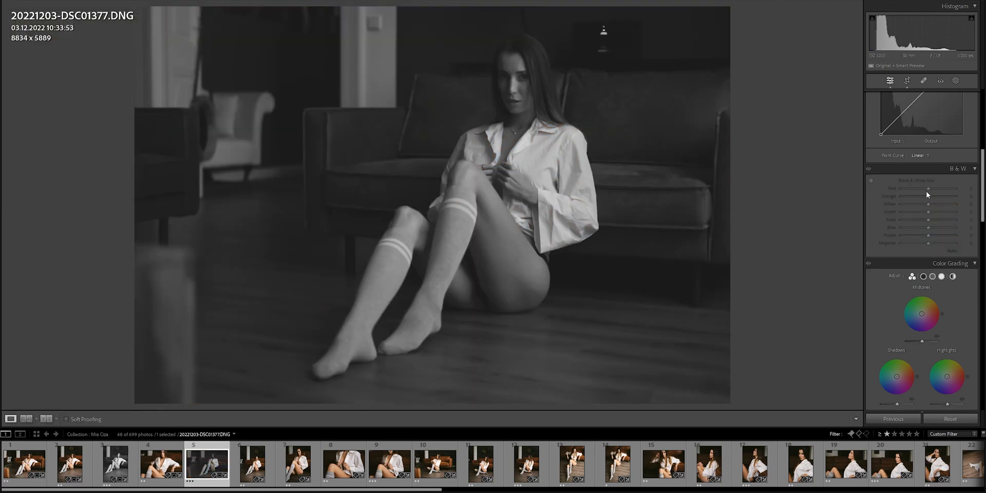
scroll(919, 185, "up", 5)
scroll(928, 187, "up", 10)
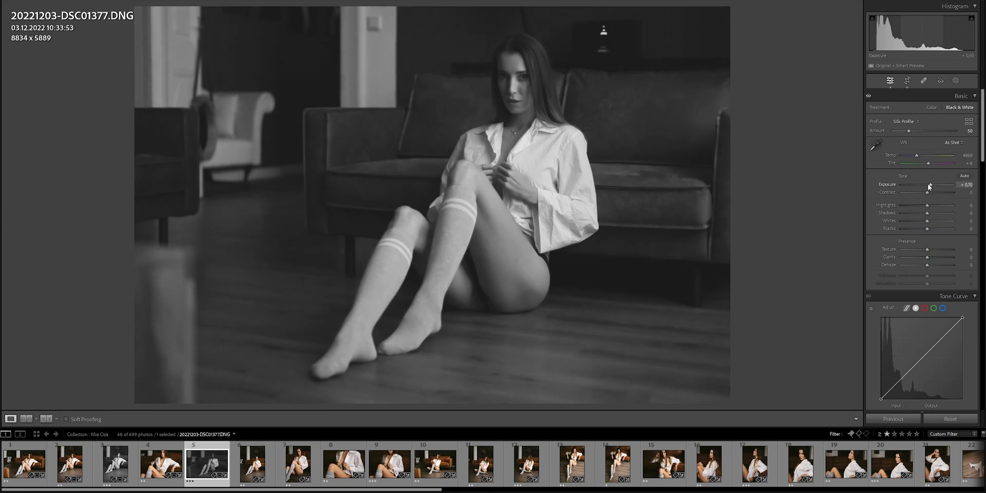
scroll(927, 187, "down", 3)
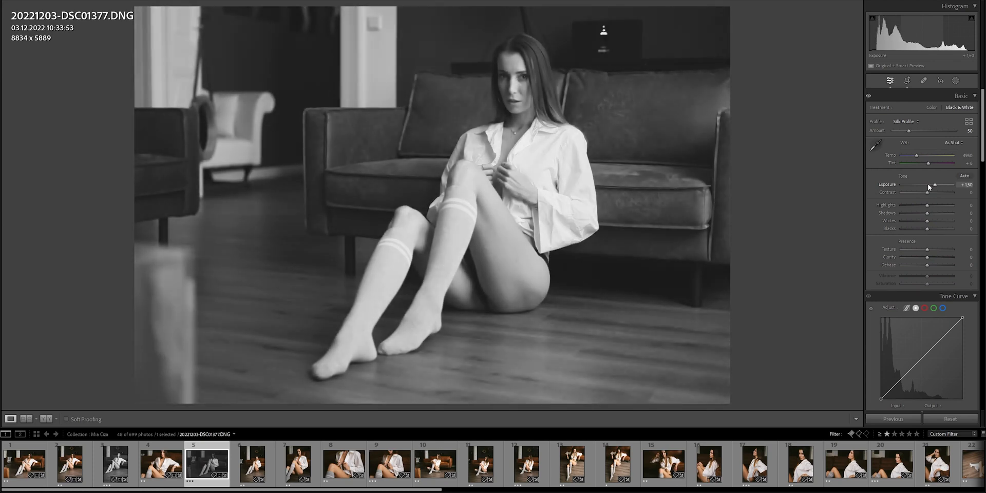
Lower both Shadows and Blacks of photo 5 to −25
scroll(926, 212, "down", 5)
scroll(919, 214, "up", 5)
scroll(927, 230, "down", 10)
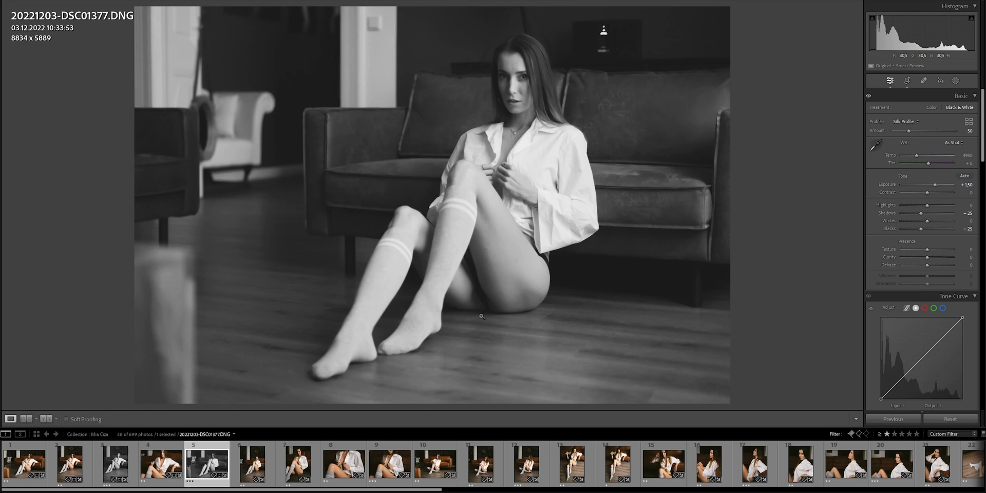
Straighten photo 6 to 0.50 and crop it from the upper edge to about 5367 x 8051 at the original aspect
left_click(247, 471)
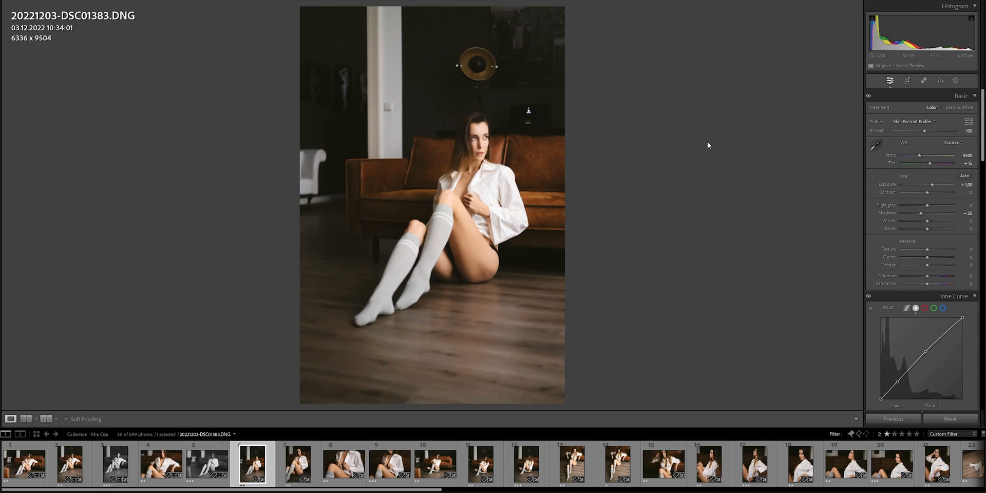
left_click(906, 81)
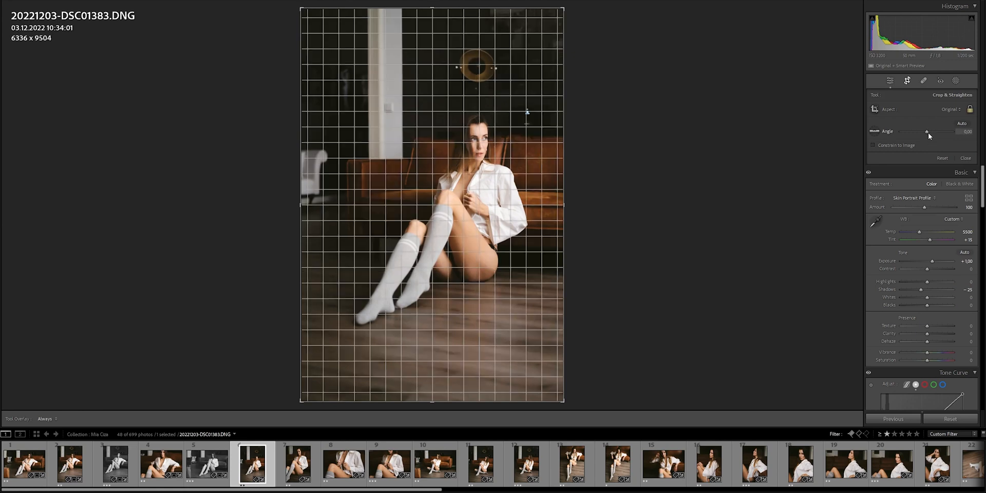
key("Up")
key("Up")
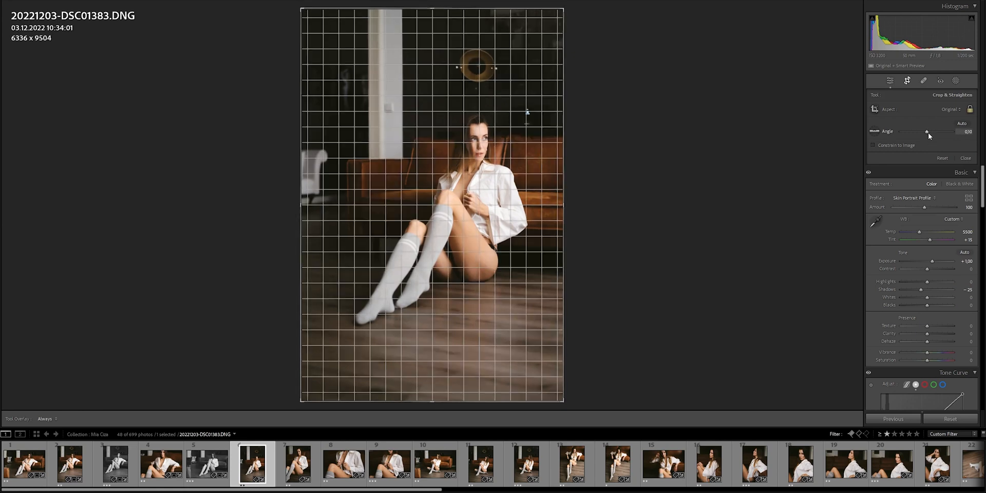
key("Up")
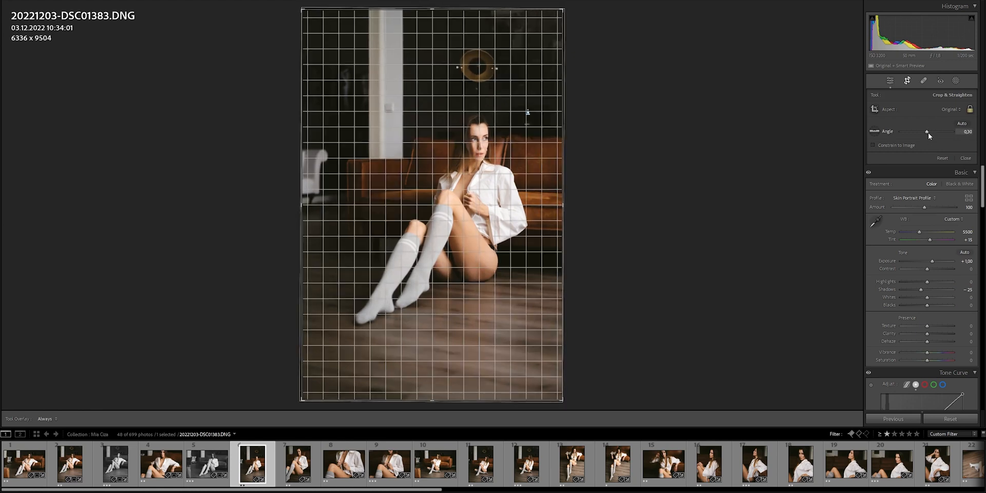
left_click_drag(432, 9, 437, 86)
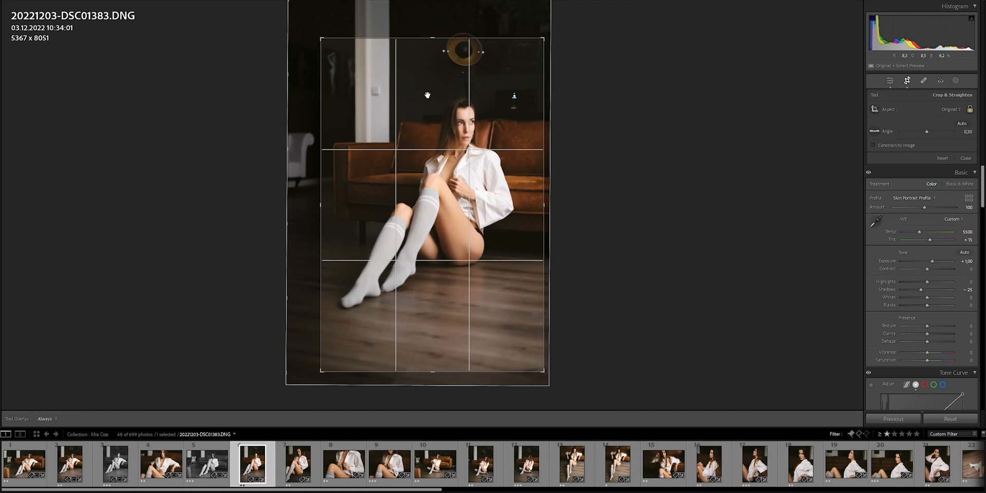
key("Return")
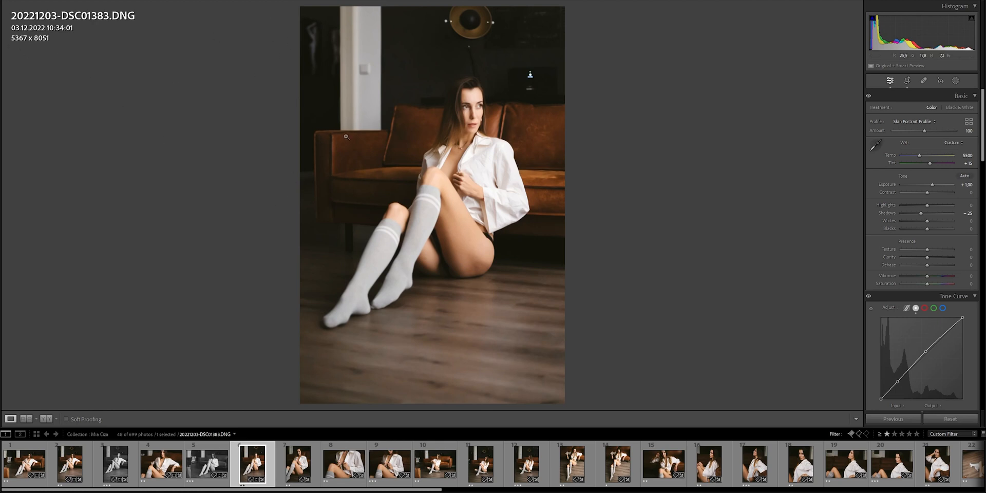
Open photo 7, set its Exposure to +1.50, and reset its Shadows to 0
left_click(290, 471)
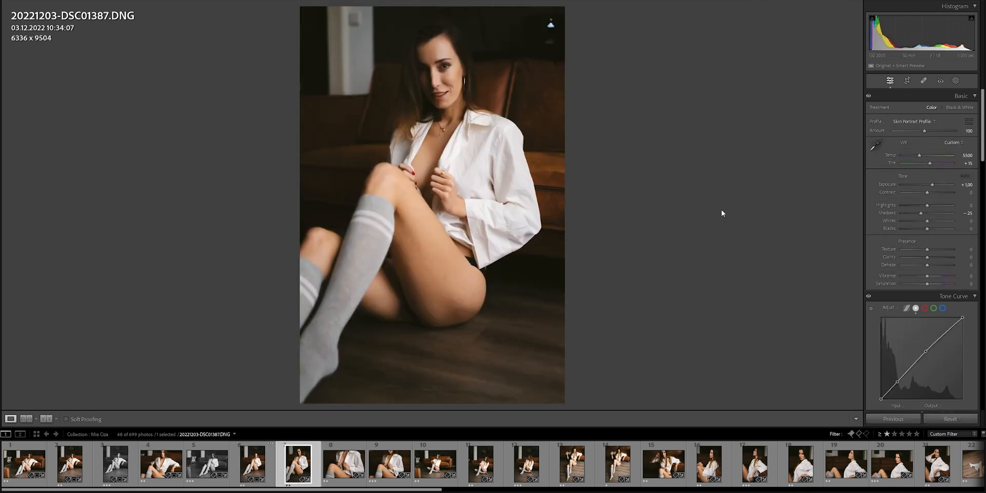
left_click_drag(931, 185, 935, 186)
left_click(967, 186)
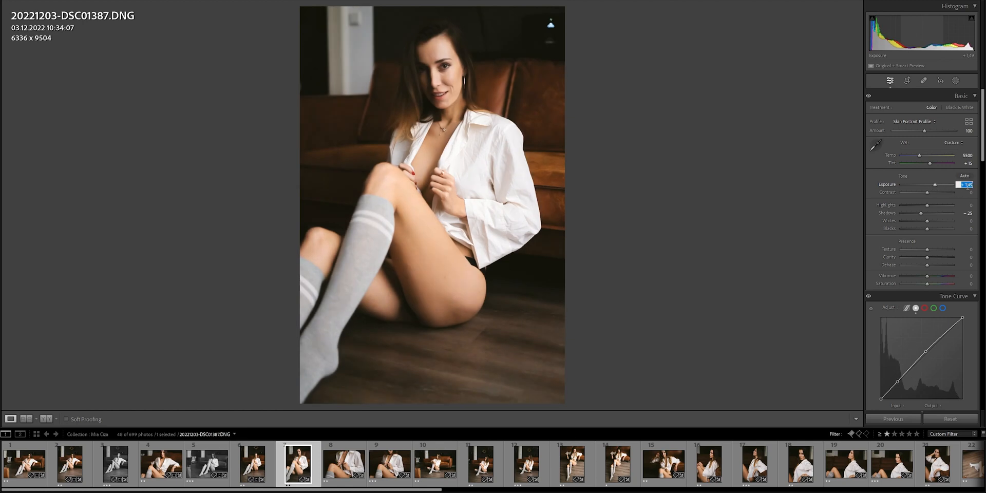
type("2")
key("Return")
left_click(967, 187)
type("1,5")
key("Return")
double_click(921, 213)
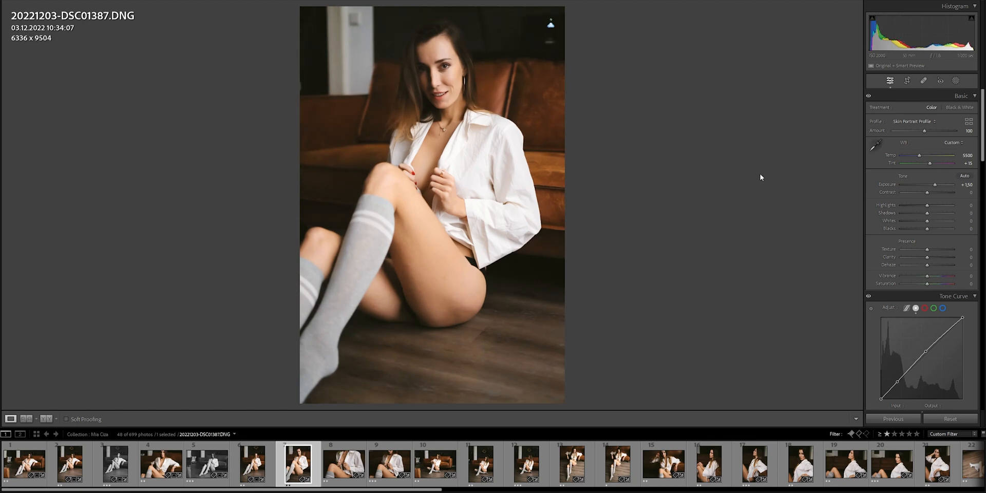
Crop photo 7 from the lower corners to about 5260 x 7889 at the original aspect, cutting off the foot
left_click(908, 82)
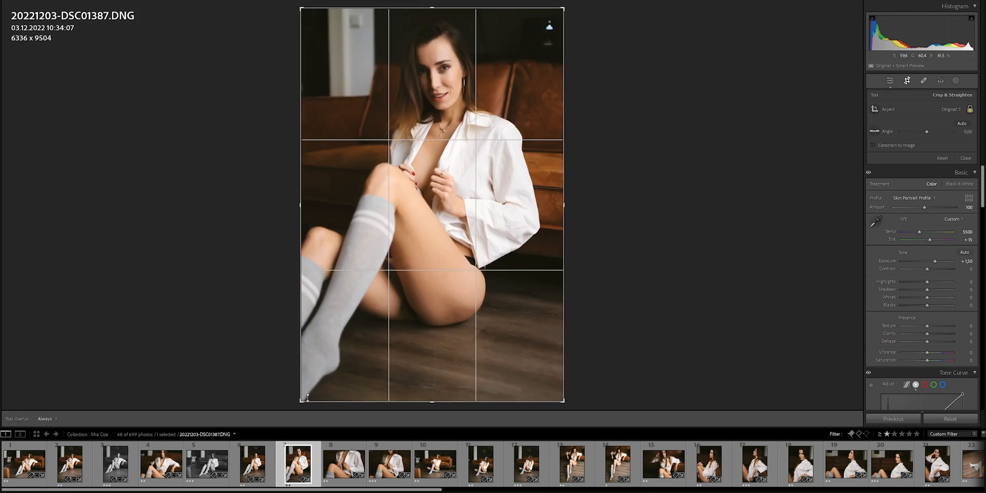
left_click_drag(305, 400, 324, 404)
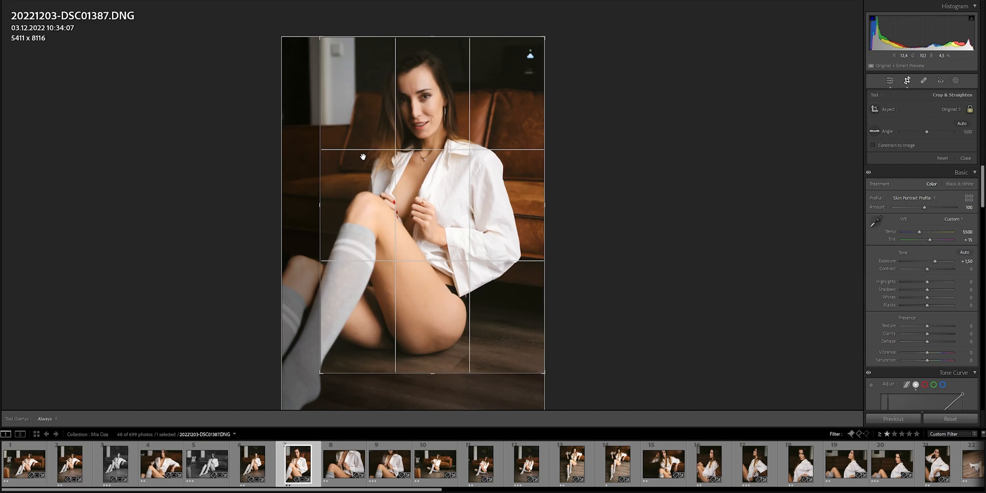
left_click_drag(543, 375, 544, 372)
key("Return")
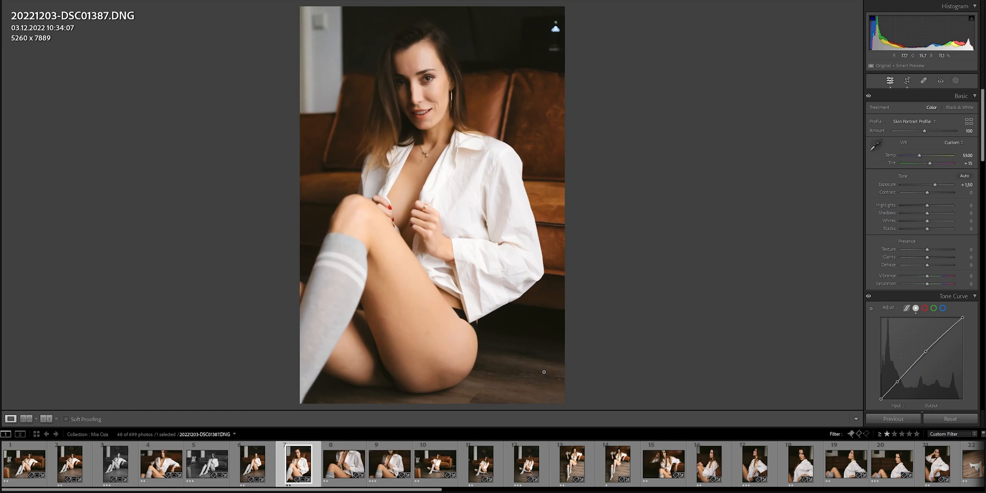
Refine photo 7's straightening and crop to about 5184 x 7776 at the original aspect
left_click(907, 81)
left_click_drag(283, 204, 327, 199)
key("Return")
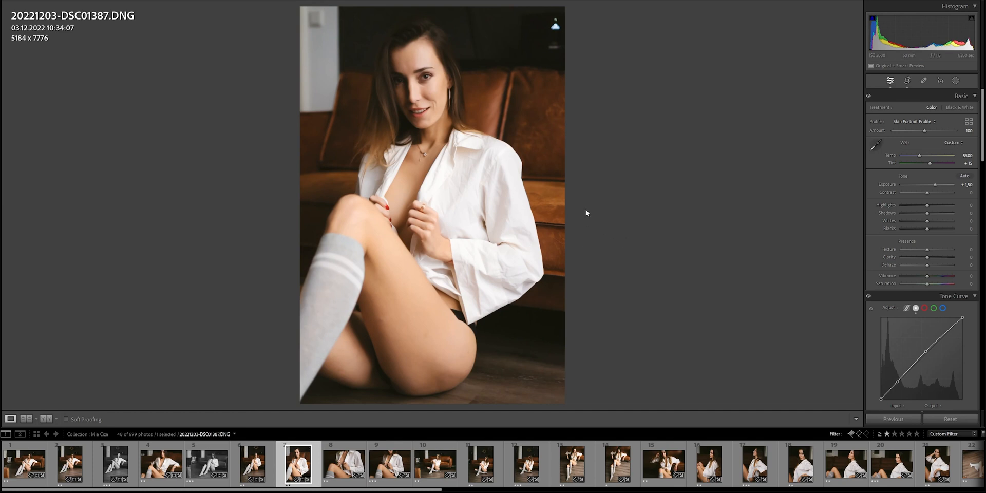
Heal away the light switch on the wall and a small spot on the leg in photo 7
left_click(923, 80)
scroll(307, 32, "up", 3)
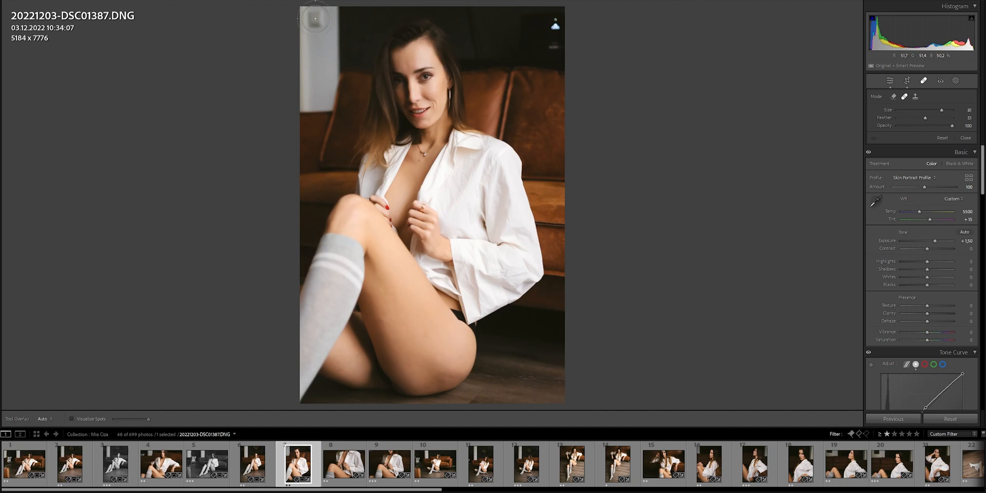
left_click(315, 18)
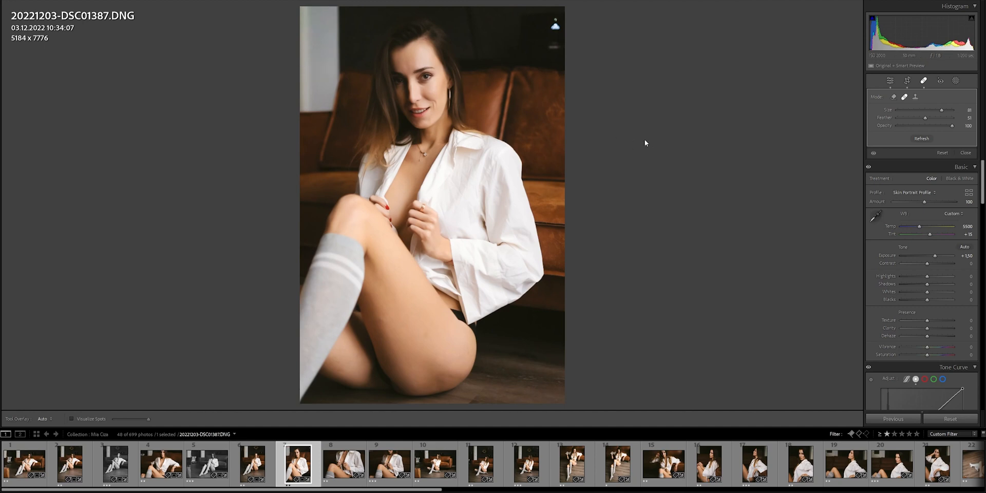
scroll(402, 291, "down", 4)
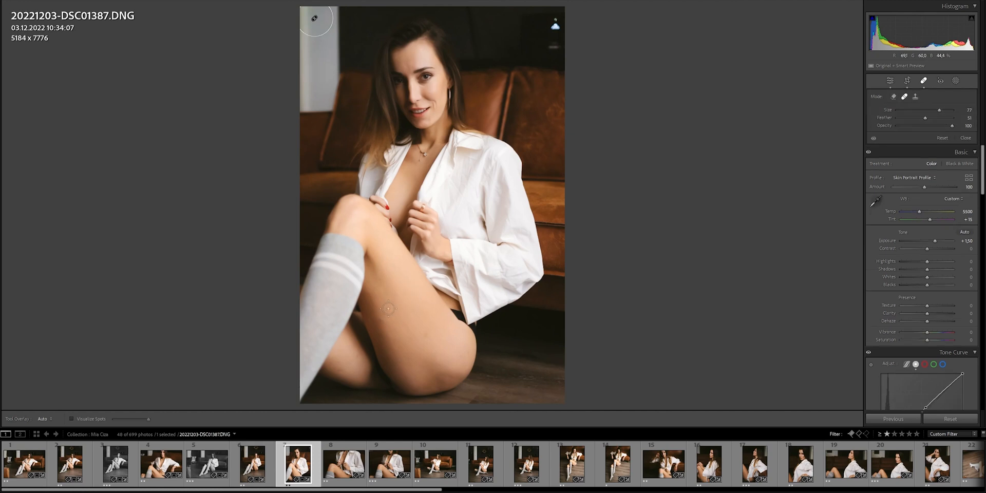
left_click(380, 322)
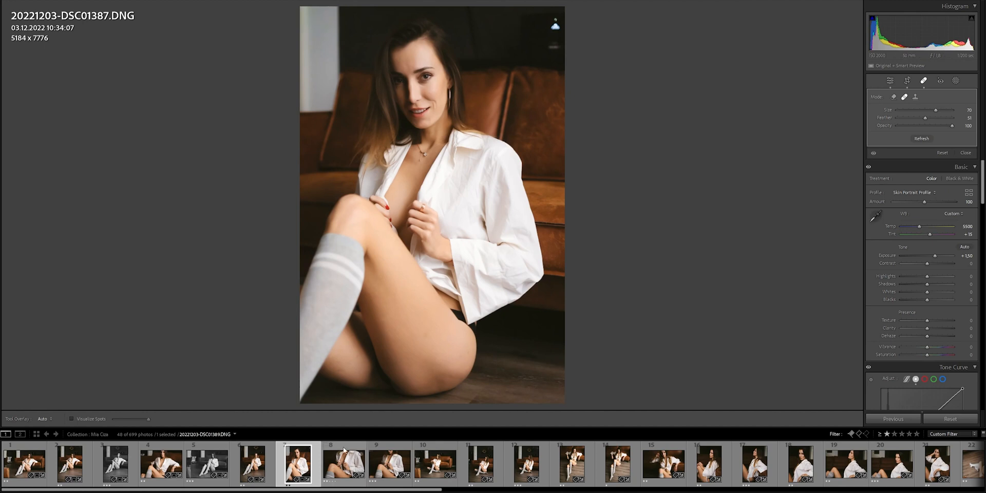
Open photo 8 and set its Exposure to +1.50
left_click(344, 451)
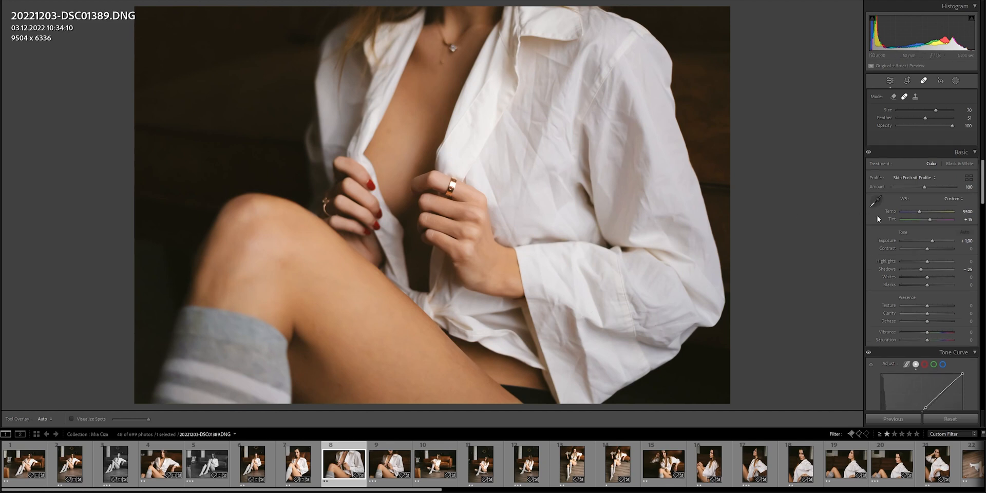
left_click(934, 240)
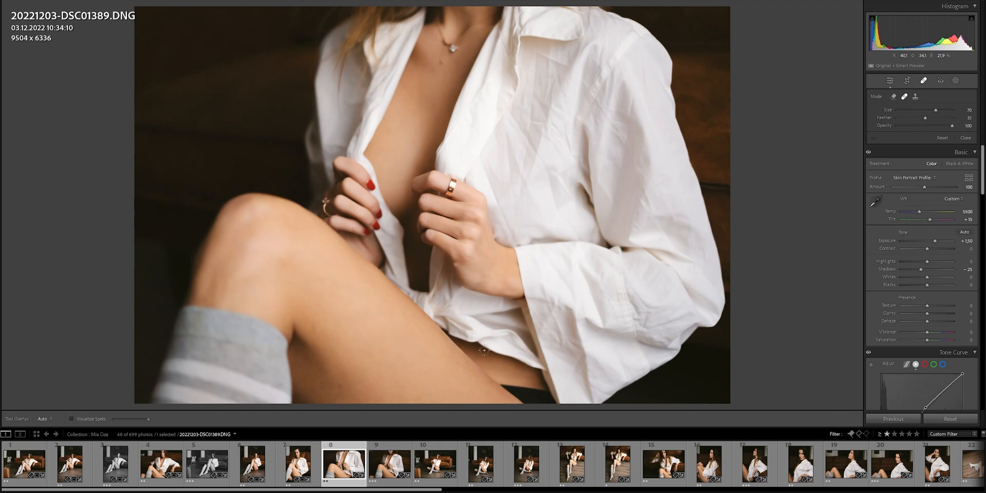
Apply the black-and-white settings of photo 5 to photo 9 and open photo 9 alone
left_click(395, 449)
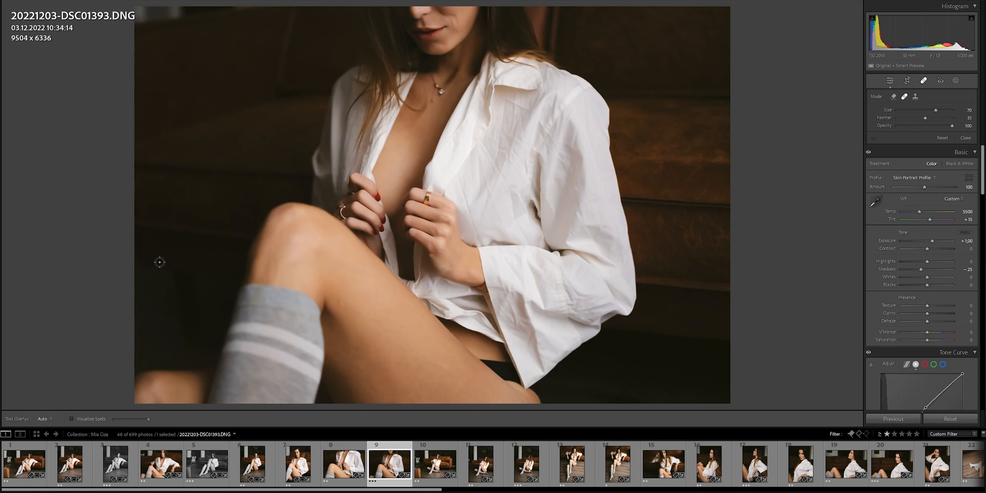
mouse_move(1, 220)
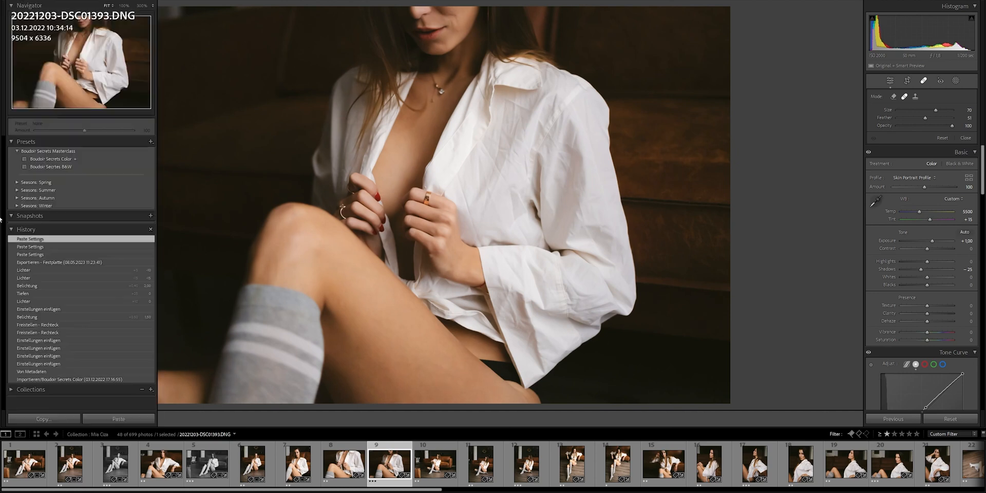
left_click(215, 456)
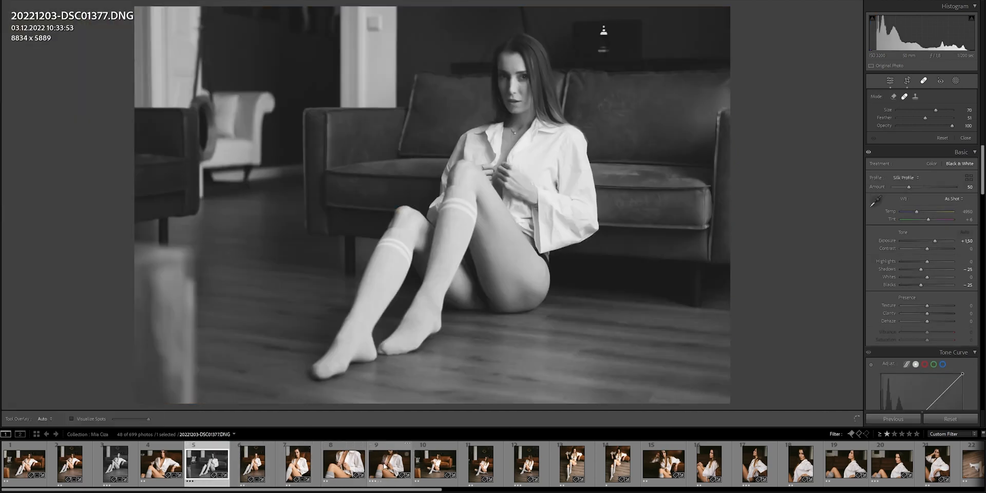
left_click(389, 459, "ctrl")
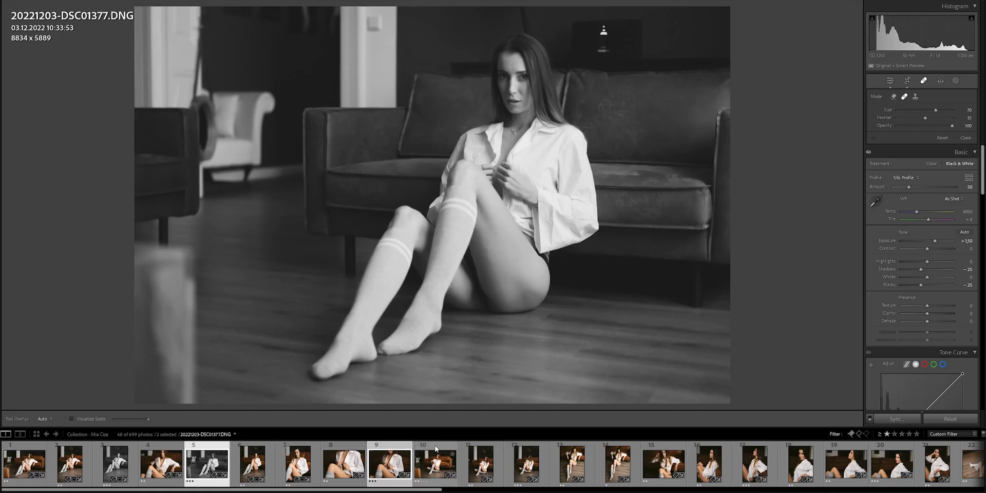
key("Right")
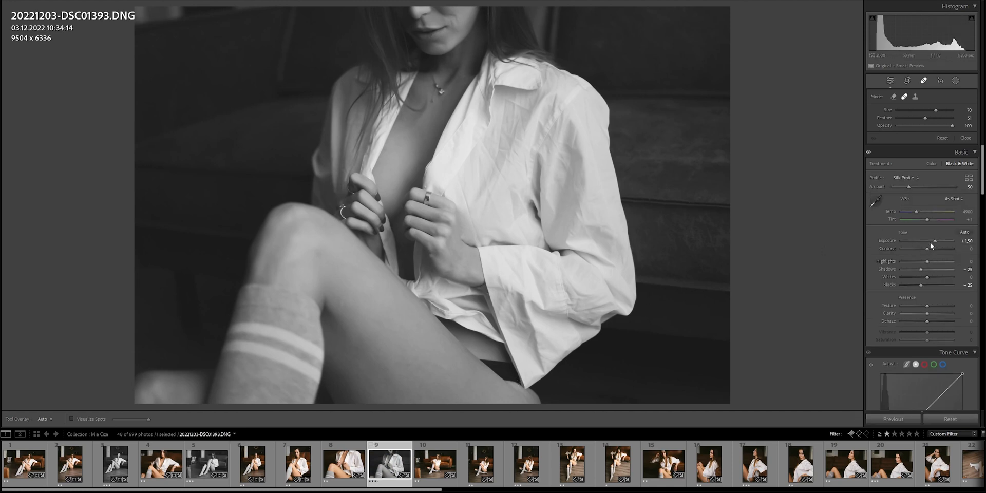
Reset photo 9's Shadows to 0, and try Blacks at 0 before returning them to −25
double_click(922, 269)
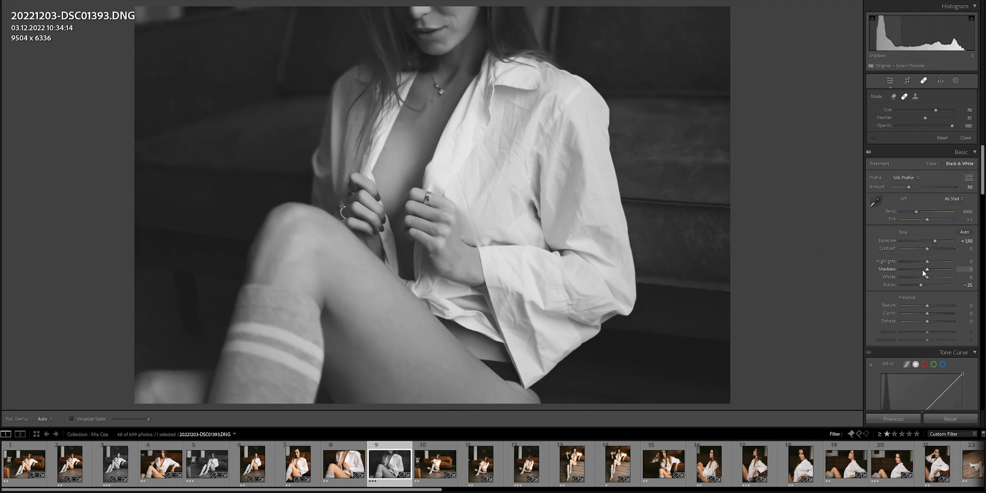
double_click(919, 284)
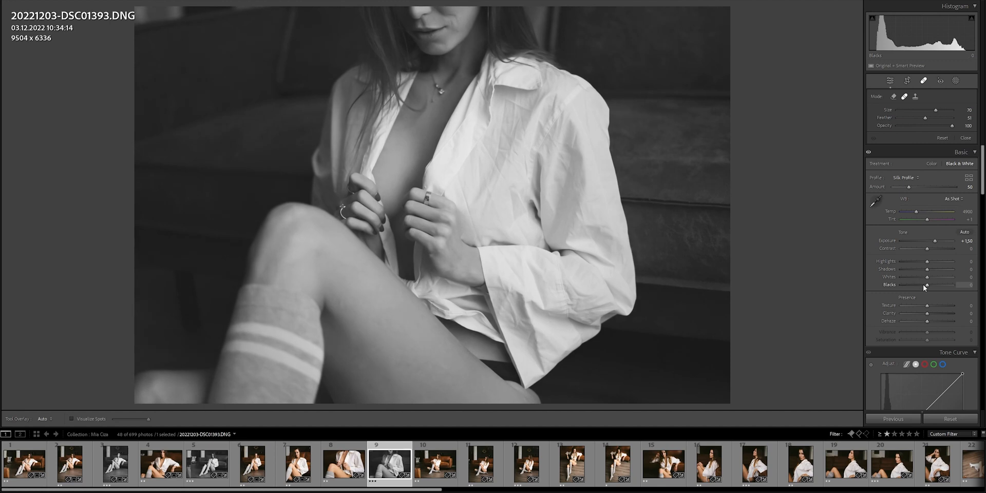
left_click_drag(926, 285, 925, 286)
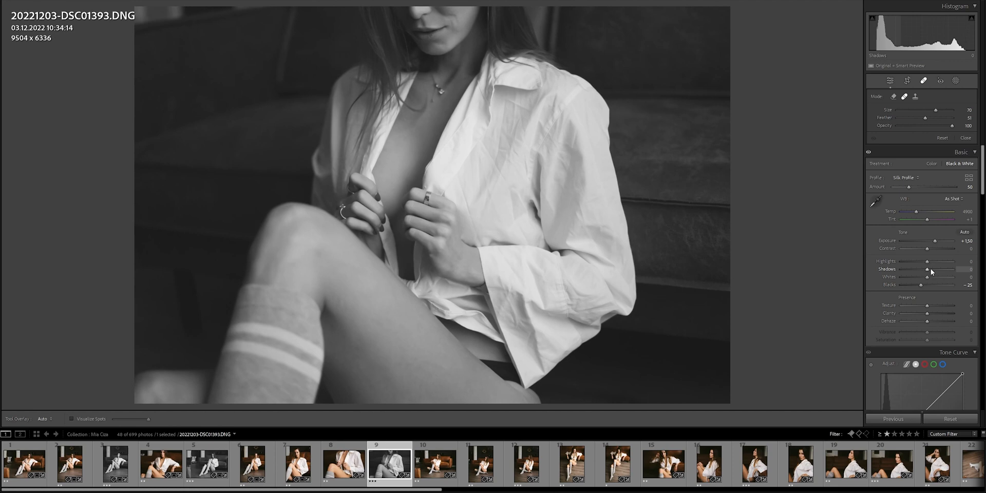
Straighten photo 9 to 0.50 and crop it from the upper edge to about 9109 x 6073 at the original aspect
key("r")
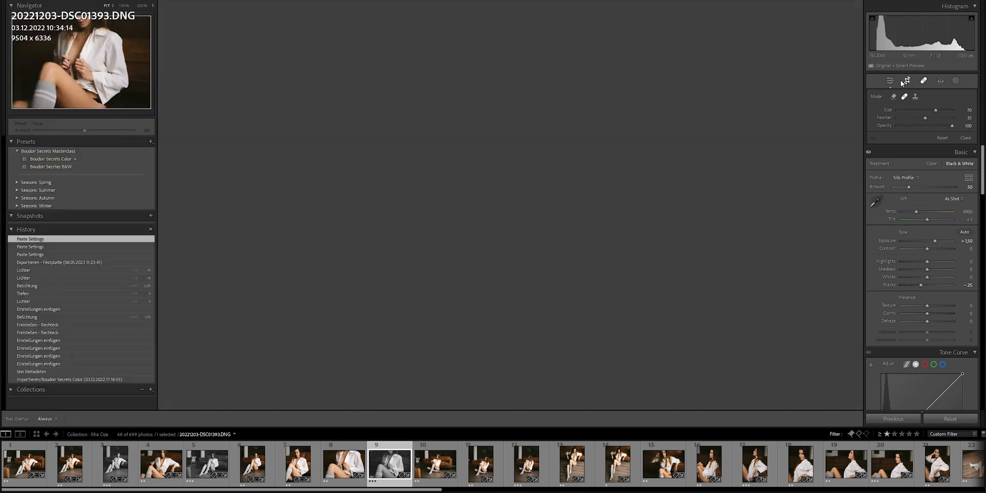
left_click(928, 131)
left_click_drag(929, 132, 927, 131)
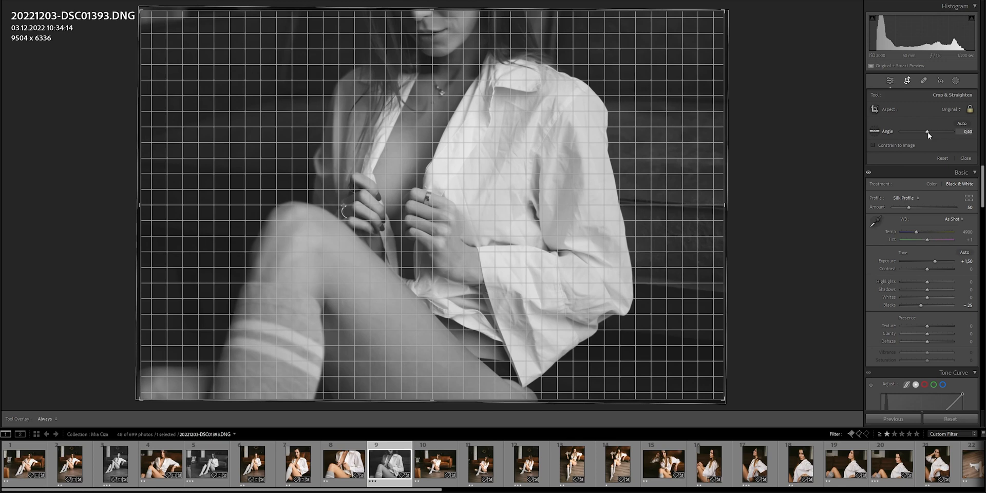
left_click_drag(927, 131, 926, 132)
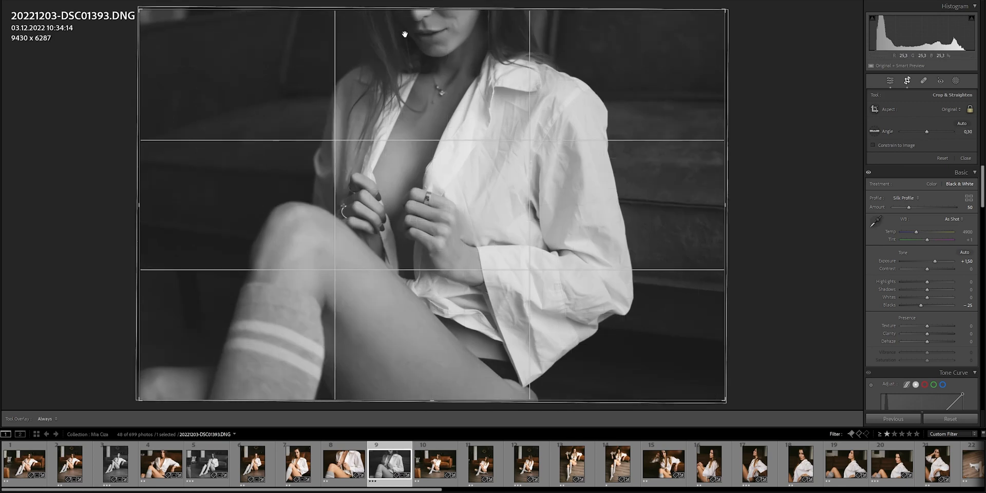
left_click_drag(430, 10, 435, 17)
left_click_drag(475, 215, 479, 215)
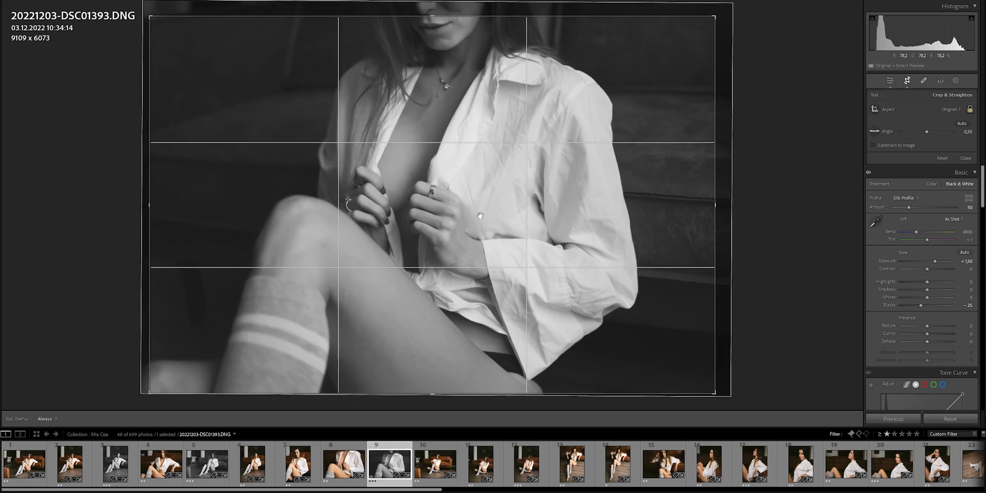
key("Return")
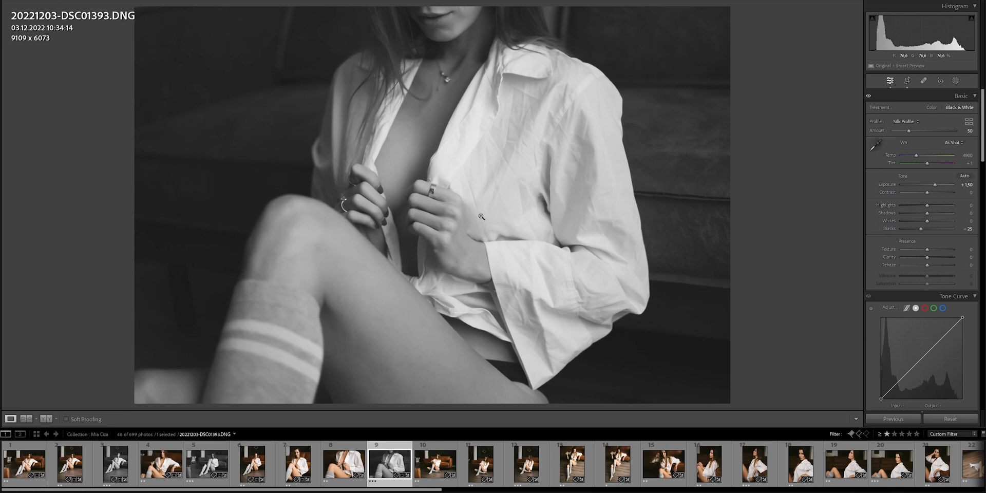
Set photo 9's Exposure to +1.75
left_click(963, 184)
type("1,75")
key("Return")
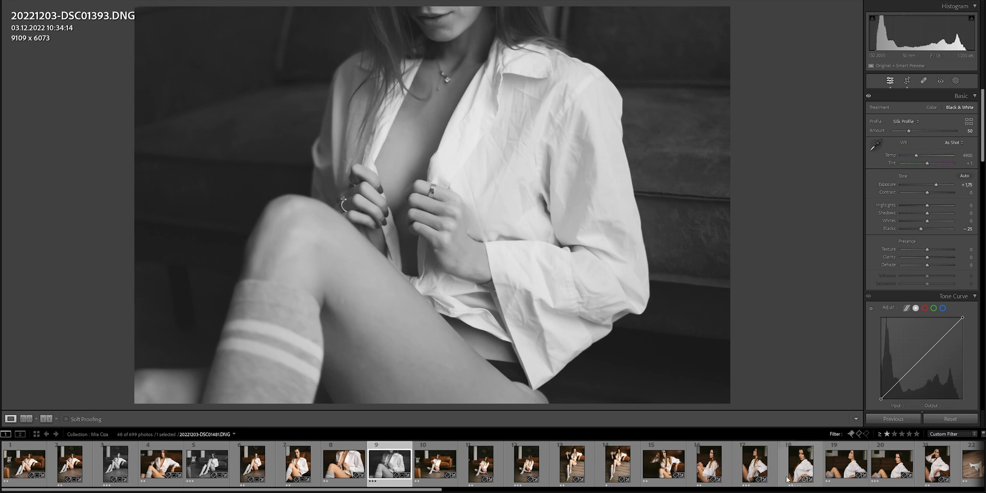
Open photo 10, straighten it to 0.60, and crop it to about 8640 x 5760 at the original aspect
left_click(441, 451)
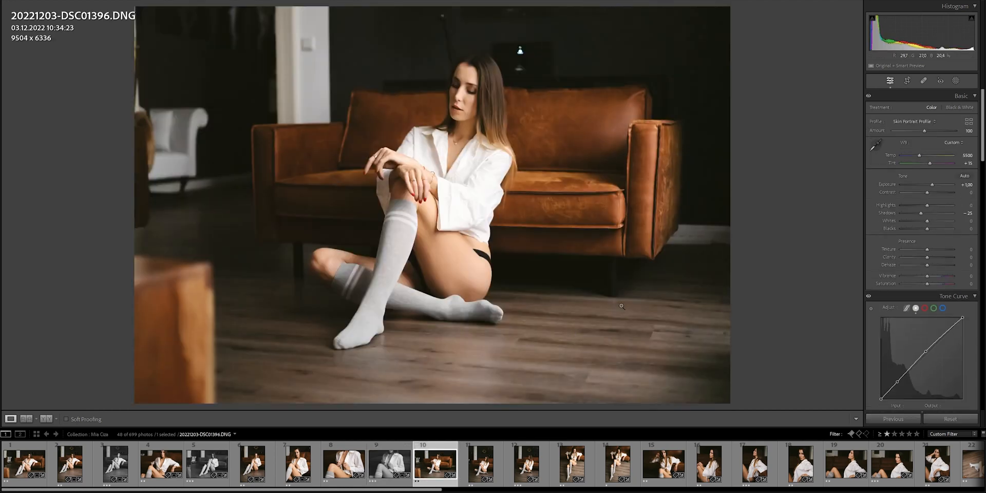
left_click(907, 80)
left_click_drag(925, 132, 925, 131)
left_click_drag(402, 10, 411, 22)
left_click_drag(423, 390, 438, 367)
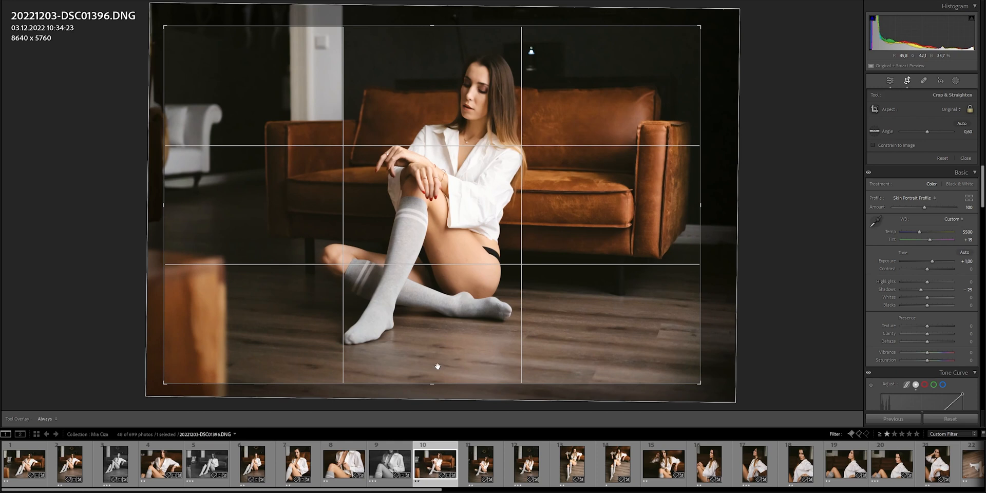
key("Return")
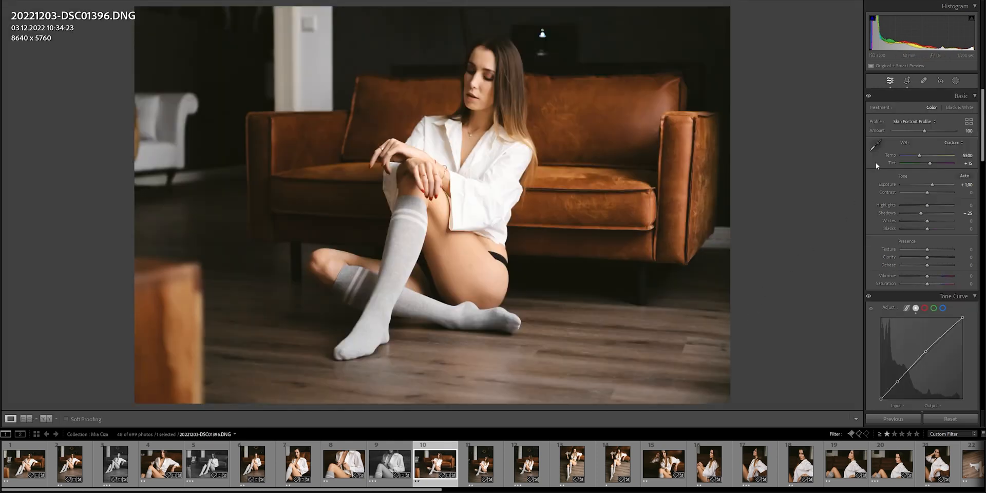
Heal a small blemish on the thigh in photo 10 with a brush size of 35
left_click(923, 81)
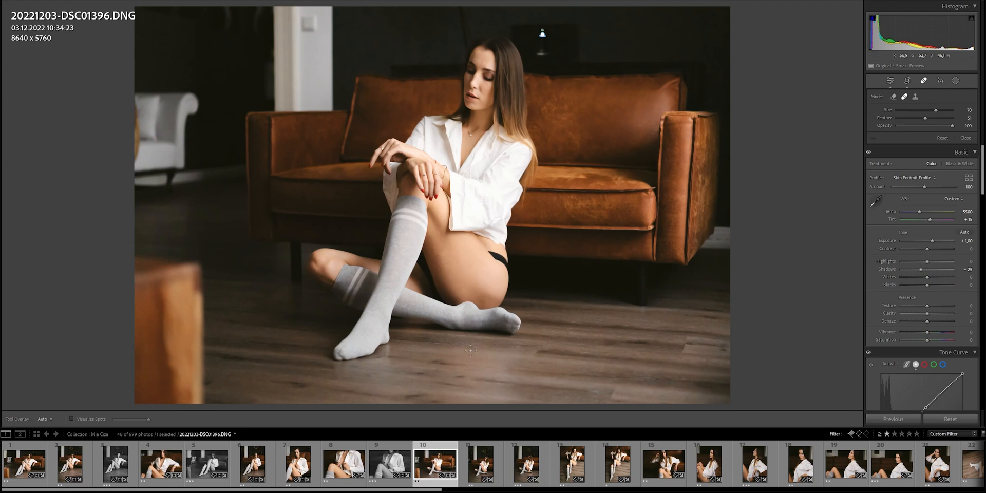
scroll(442, 256, "down", 4)
left_click(454, 280)
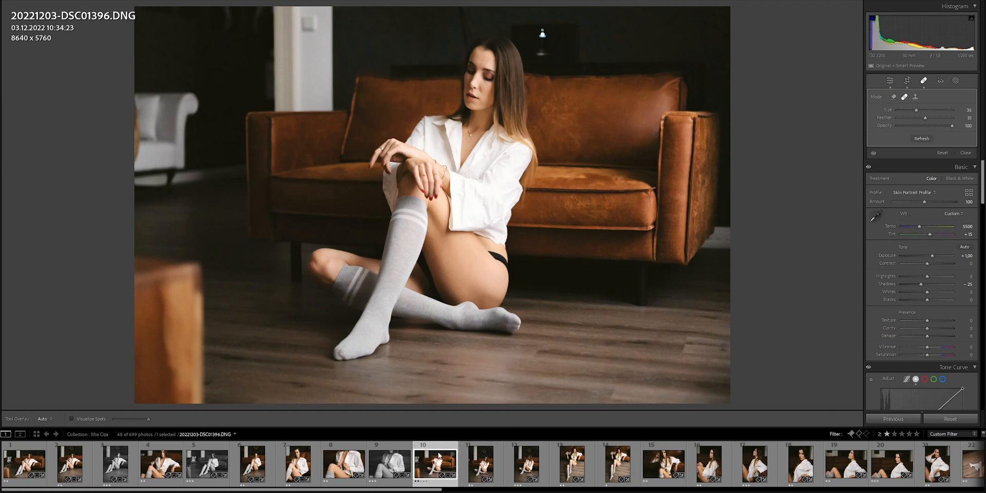
Select photos 1 through 10 and compare them side by side in Survey view
left_click(28, 448, "shift")
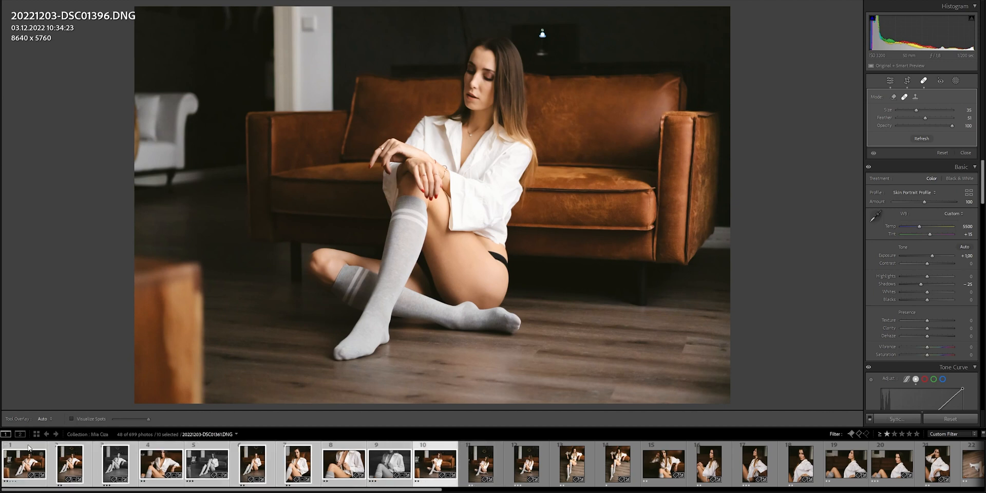
key("n")
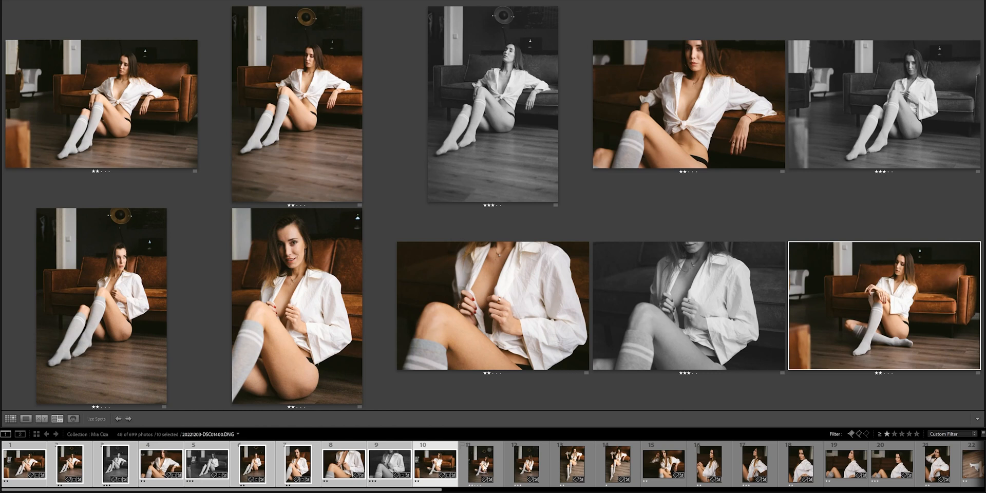
Open photo 11 in Develop, straighten it to −0.30, and crop it from the upper and left edges to about 5813 x 8720
left_click(466, 468)
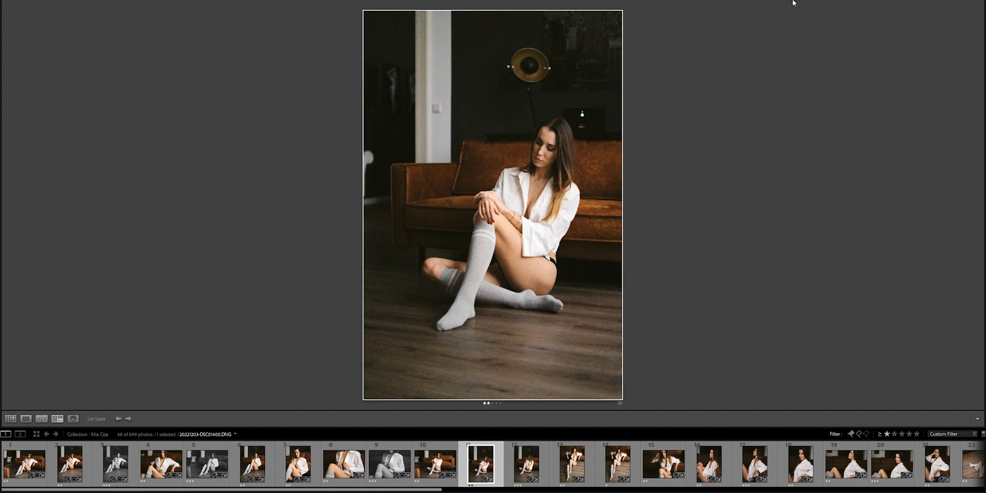
key("d")
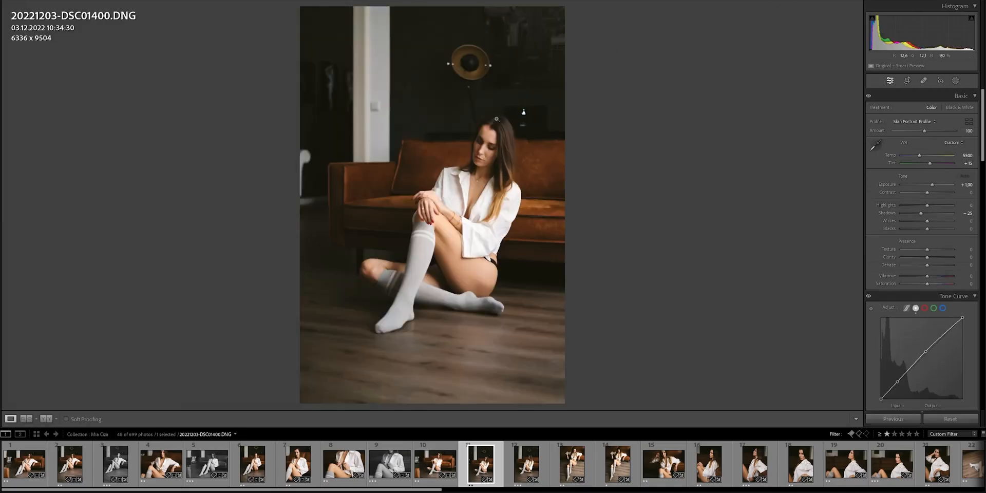
left_click(907, 81)
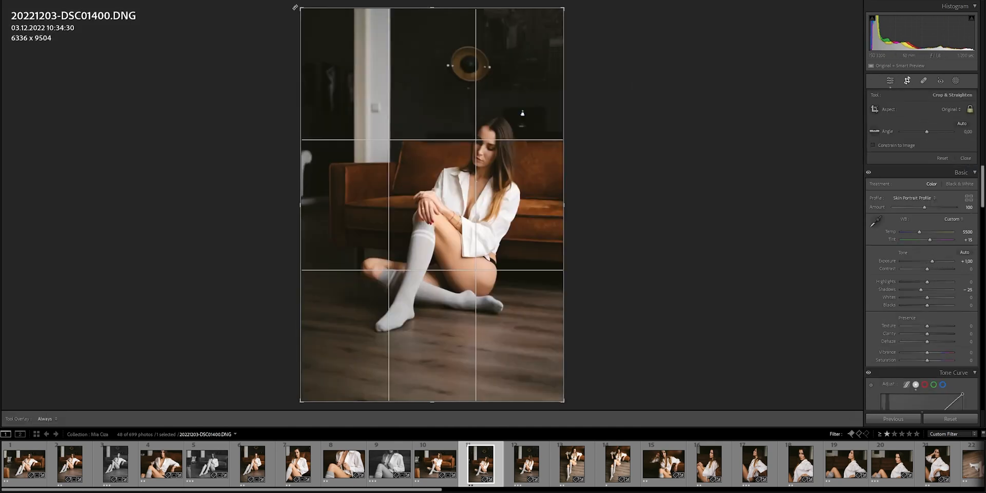
left_click_drag(301, 10, 309, 14)
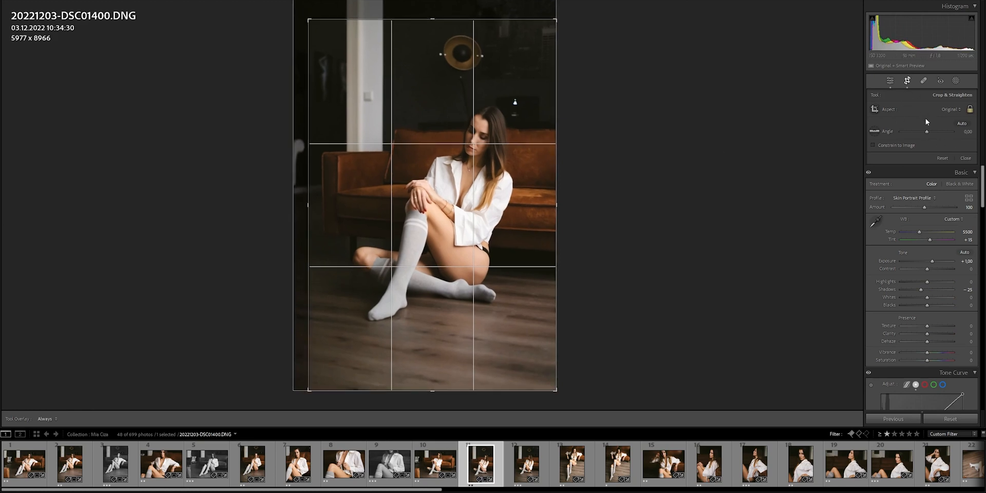
left_click_drag(928, 131, 923, 131)
left_click_drag(432, 20, 435, 27)
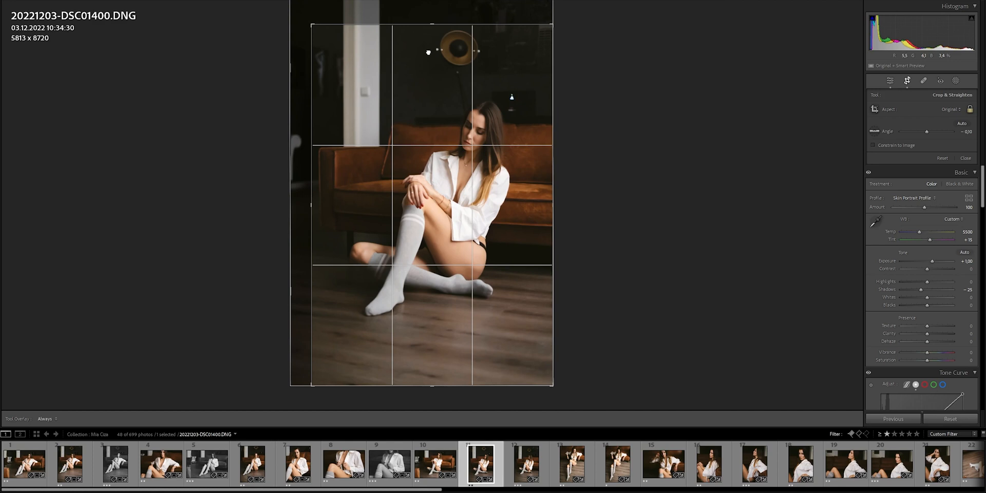
key("Return")
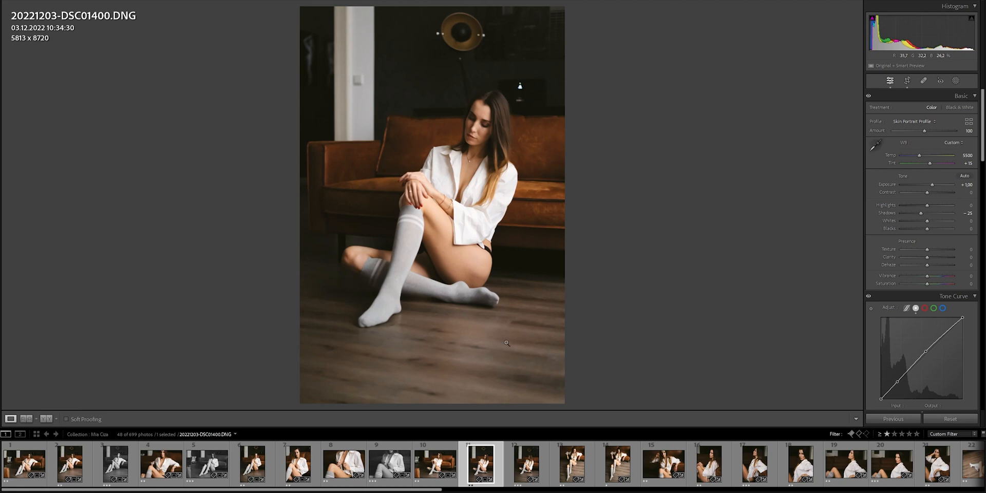
Open photo 12 and apply the Boudoir Secrets B&W preset
key("Right")
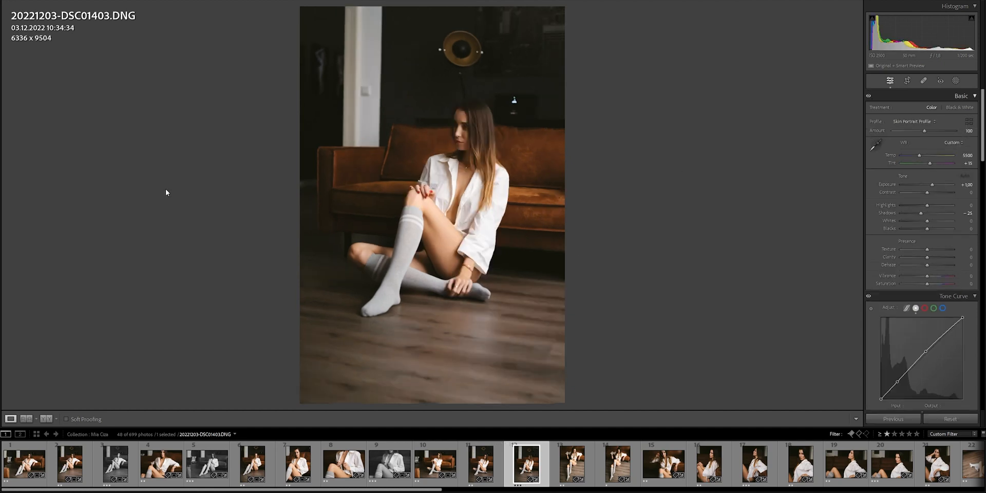
mouse_move(4, 207)
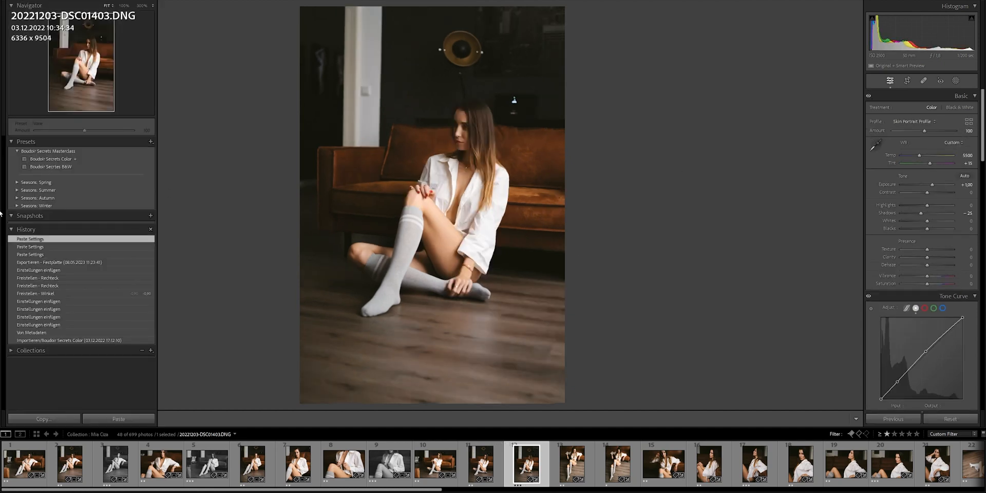
left_click(54, 166)
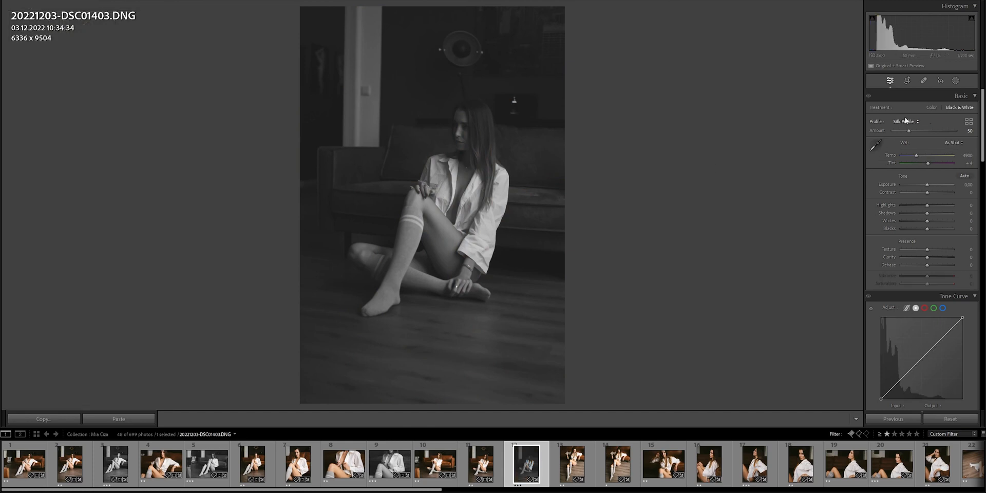
Straighten photo 12 to −1.00 and crop it at the original aspect to about 5684 x 8526
key("r")
left_click_drag(929, 131, 928, 132)
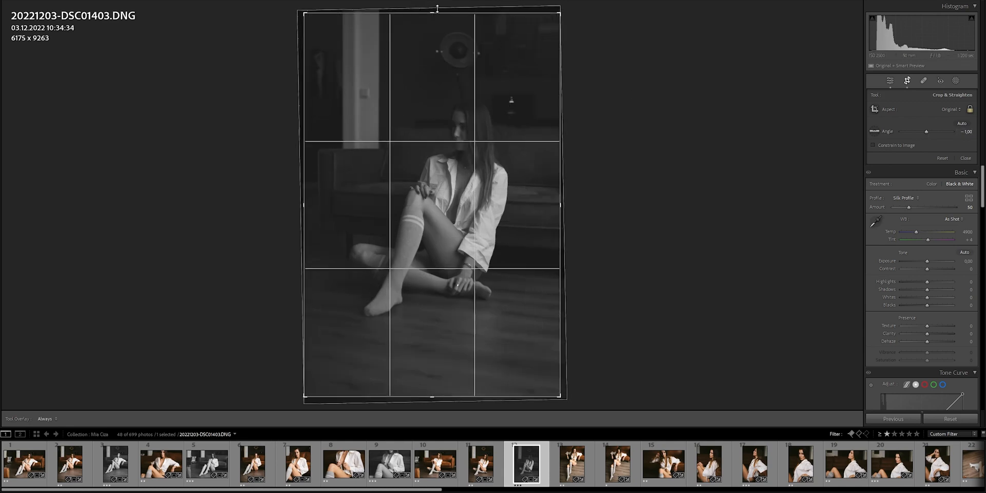
left_click_drag(436, 13, 438, 28)
left_click_drag(447, 71, 436, 69)
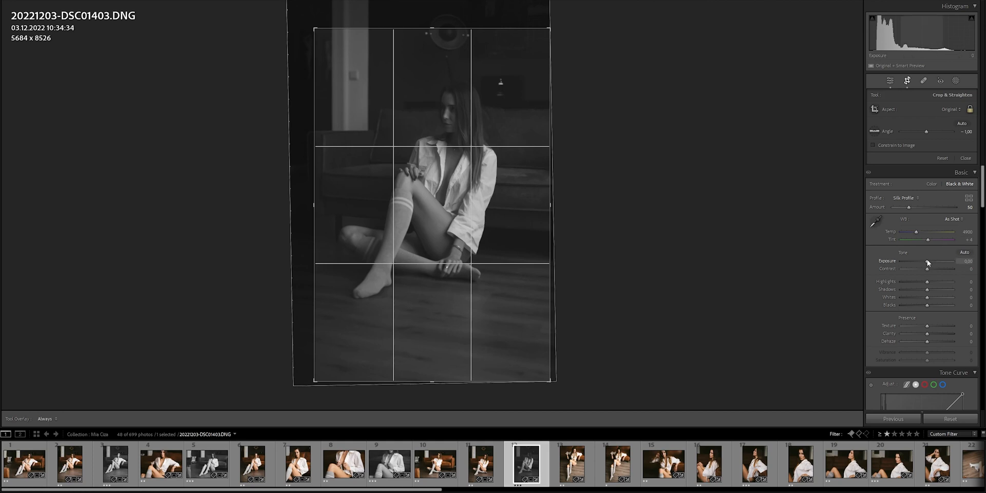
Set photo 12's exposure to +1.50, highlights to −15, shadows to −25 and blacks to −25
scroll(927, 262, "up", 4)
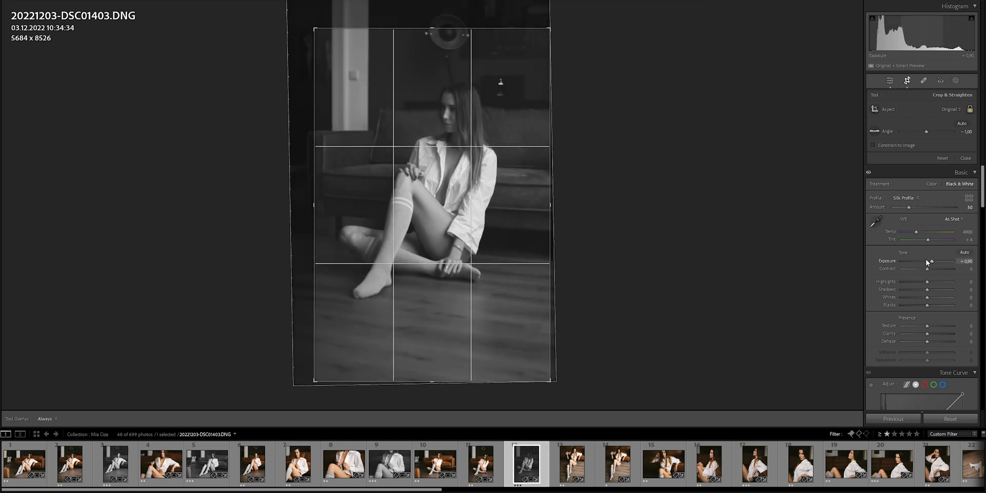
scroll(927, 262, "up", 1)
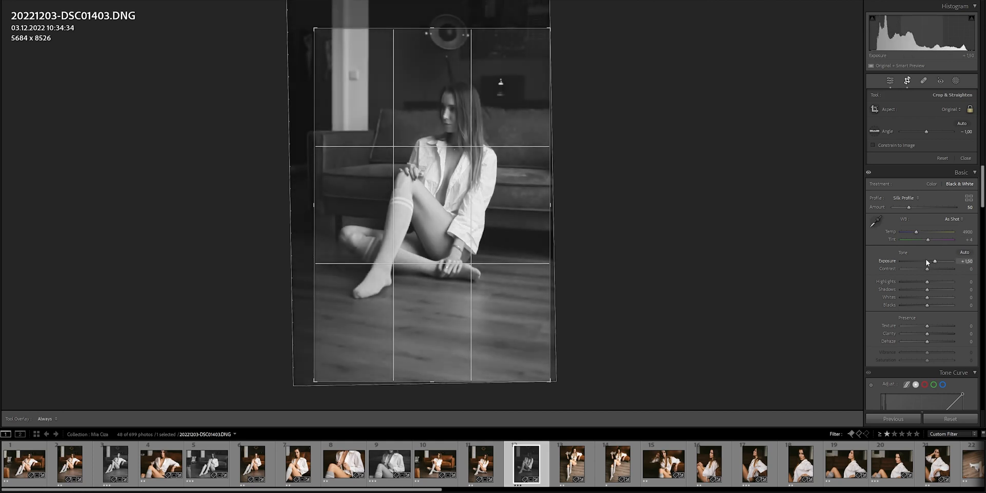
key("Return")
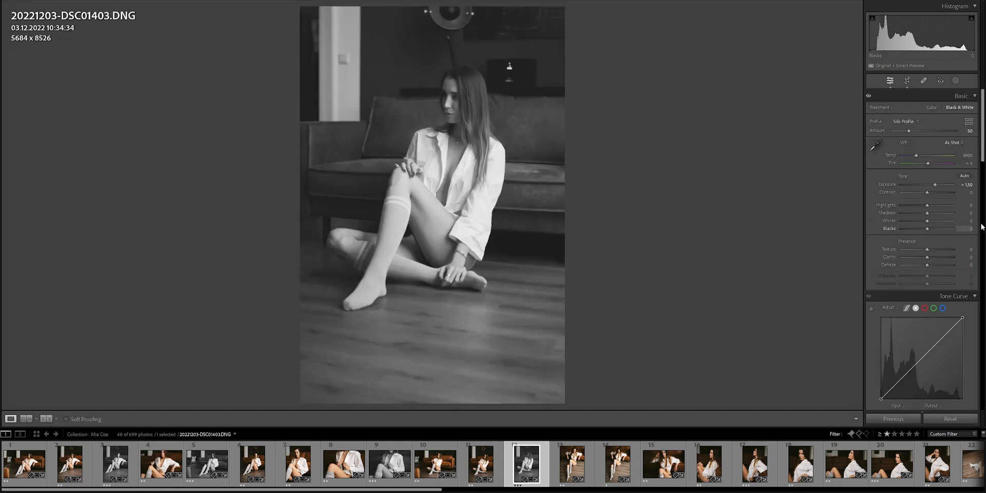
scroll(927, 206, "down", 2)
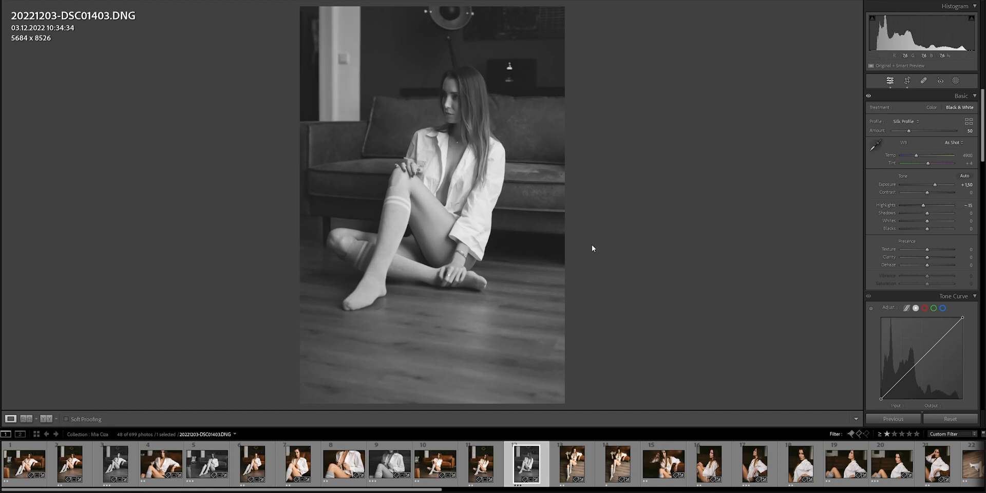
scroll(927, 215, "down", 4)
scroll(928, 229, "down", 5)
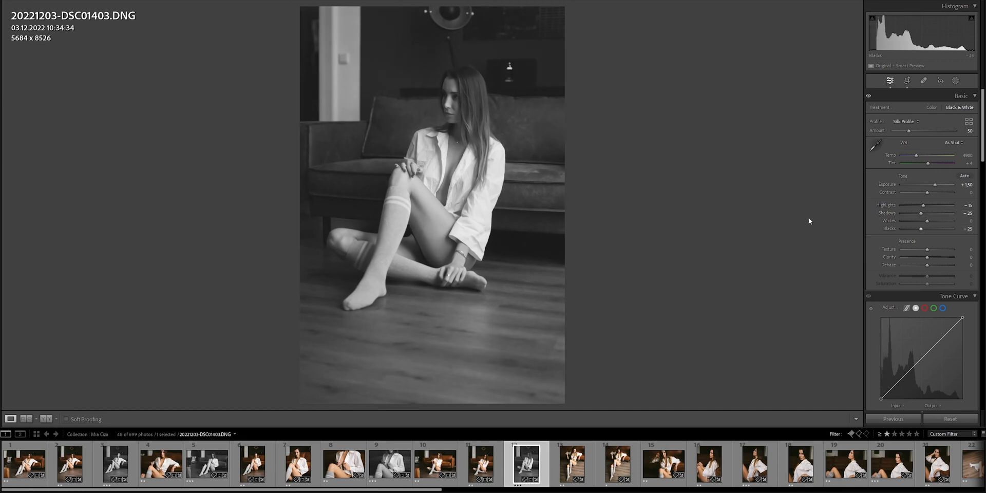
Rate photo 14 three stars and sync the black-and-white settings from photo 12 to it
left_click(568, 463)
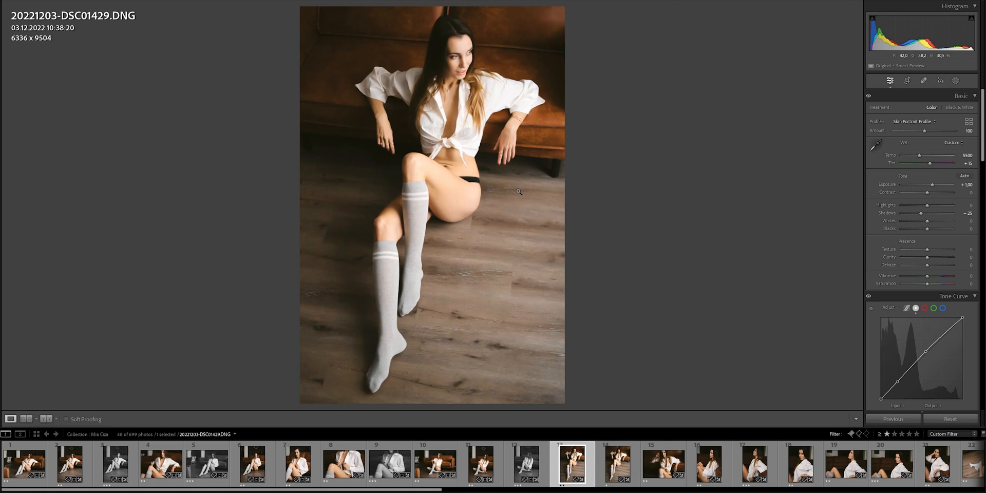
left_click(616, 465)
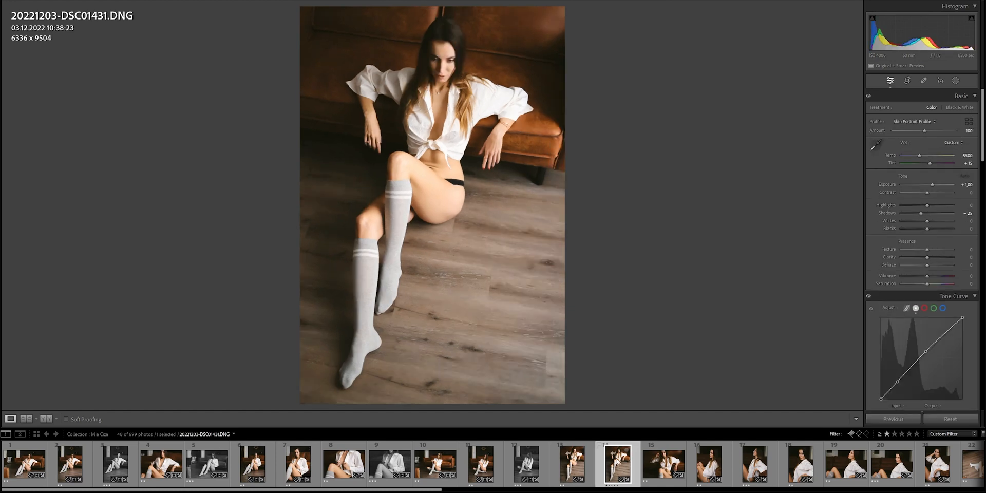
key("3")
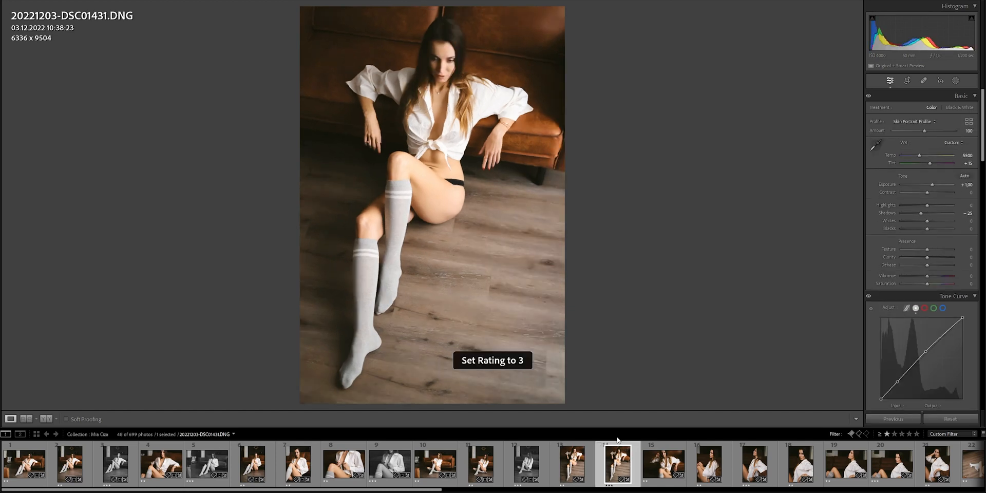
left_click(519, 473, "ctrl")
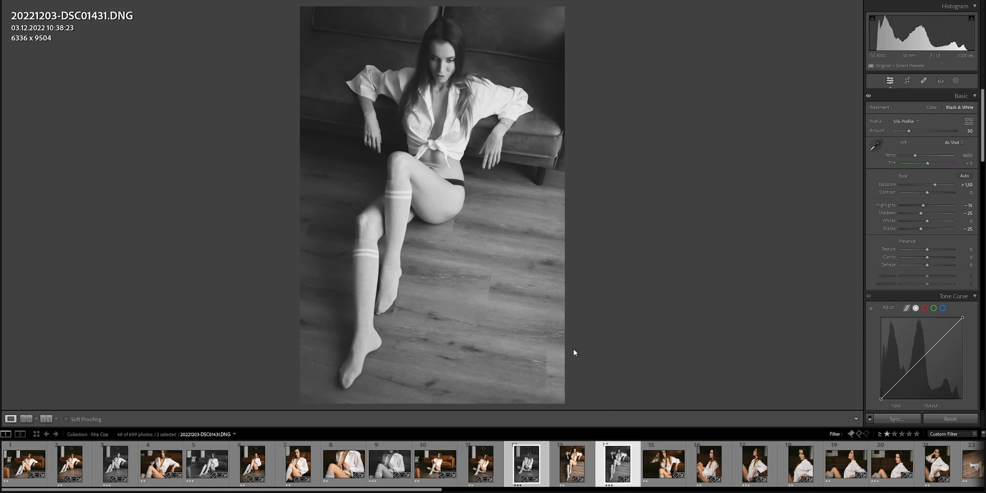
Open photo 15 and reset its shadows to 0
left_click(673, 452)
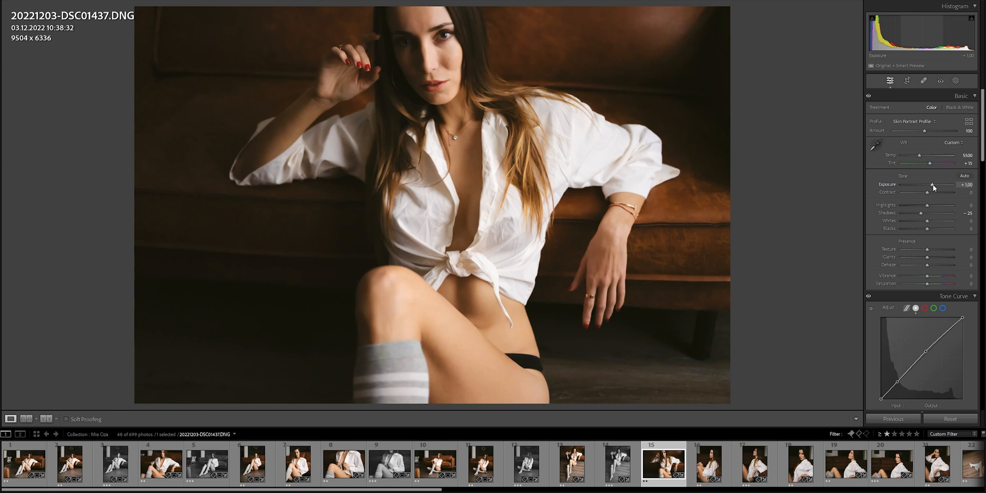
double_click(921, 215)
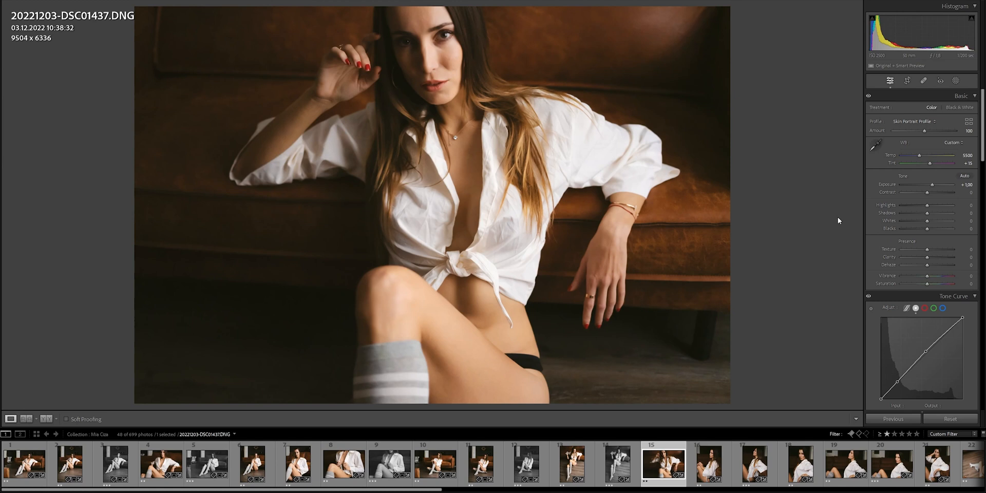
Open photo 16 and raise its exposure to +2.00
left_click(708, 462)
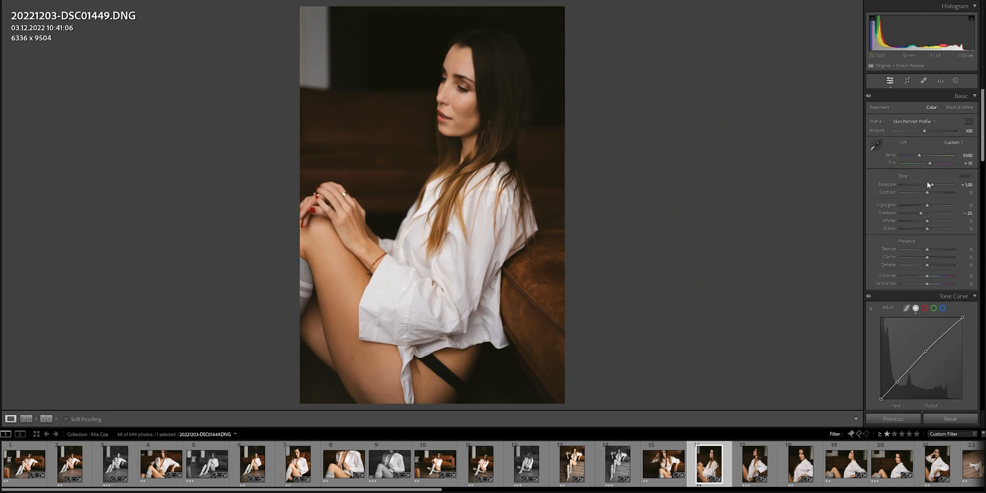
key("Up")
key("Up")
key("Up")
key("Up")
key("Up")
key("Up")
key("Up")
key("Up")
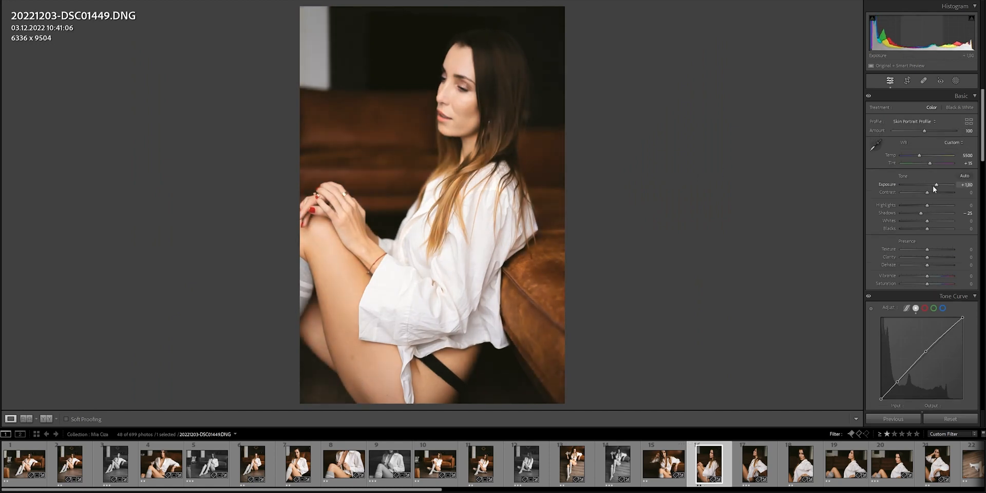
key("Up")
key("Up")
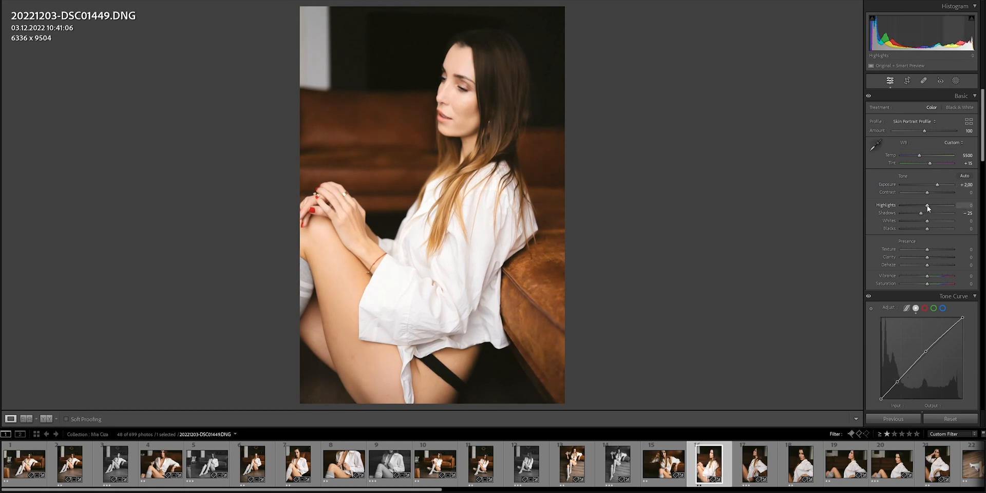
Set photo 16's highlights to −25 and sync its settings to photos 17 through 21
key("Down")
key("Down")
key("Down")
key("Down")
key("Down")
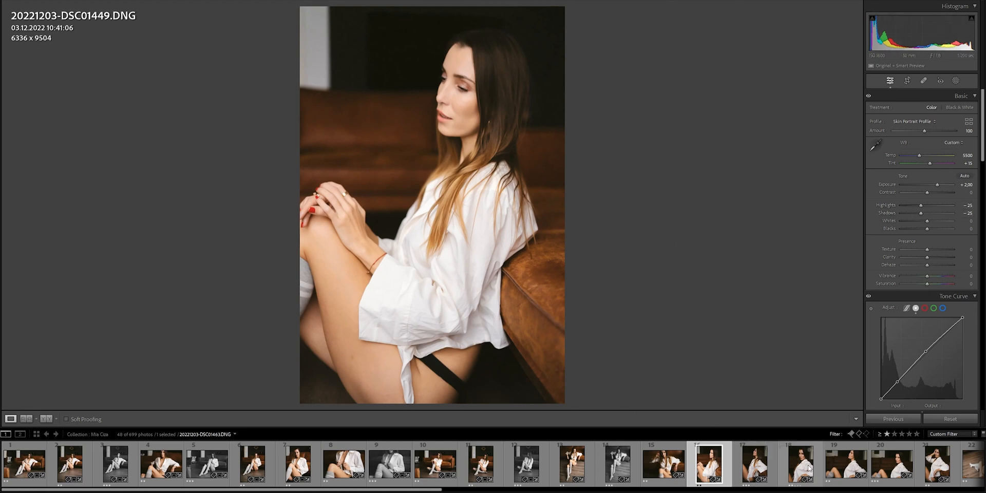
scroll(801, 465, "down", 3)
left_click(739, 465, "shift")
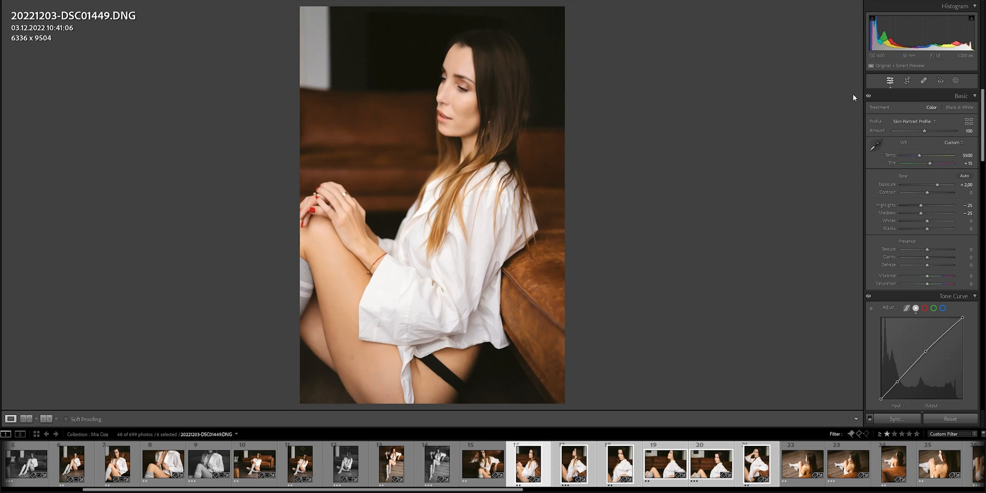
Straighten photo 16 to 0.30 and crop it at the original aspect to about 6199 x 9298
left_click(908, 80)
left_click_drag(926, 134, 927, 132)
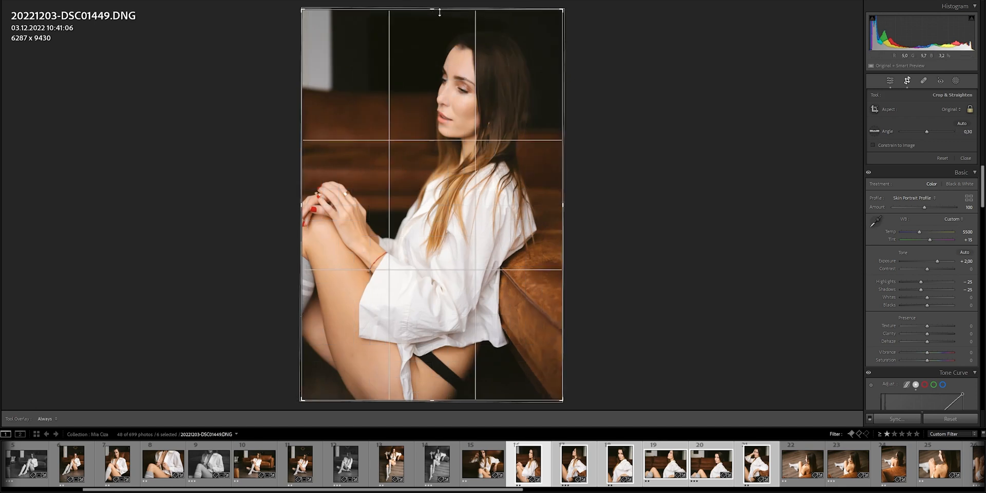
left_click_drag(457, 32, 460, 30)
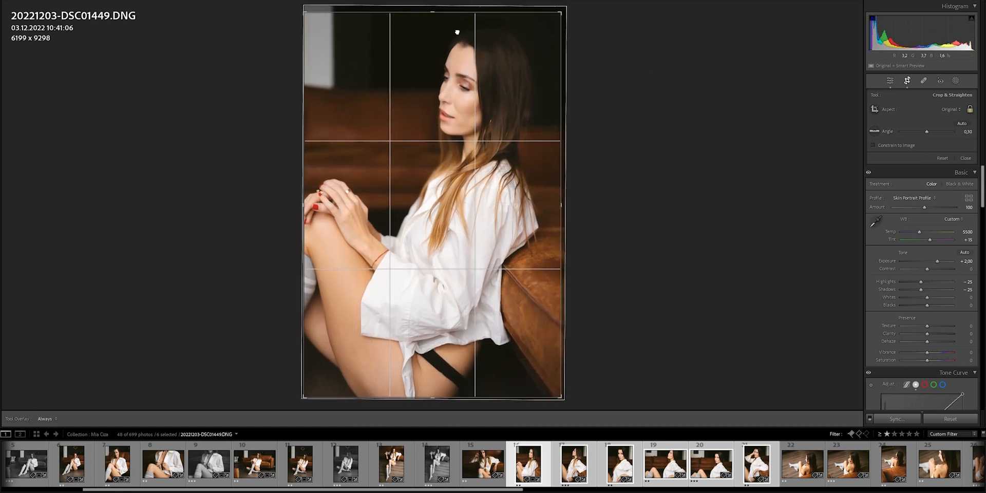
key("Return")
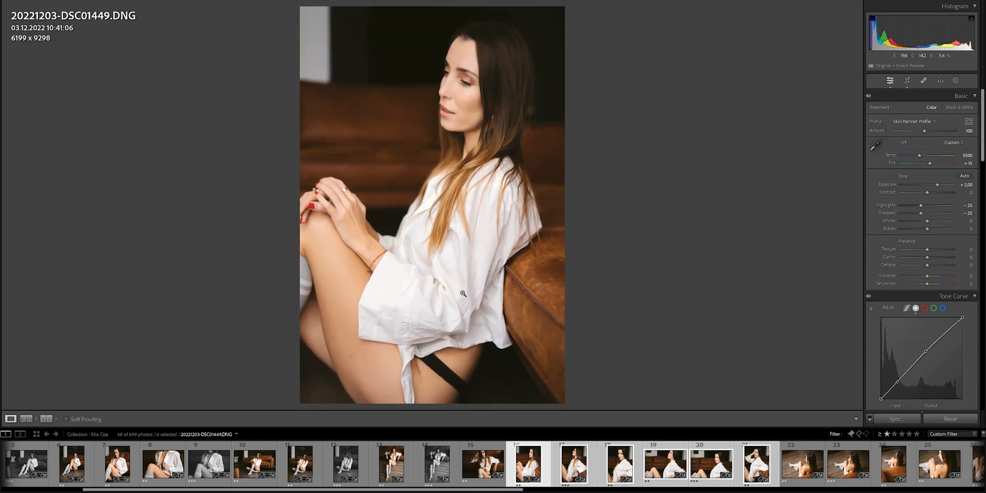
Open photo 17 and apply the Boudoir Secrets B&W preset
left_click(559, 462)
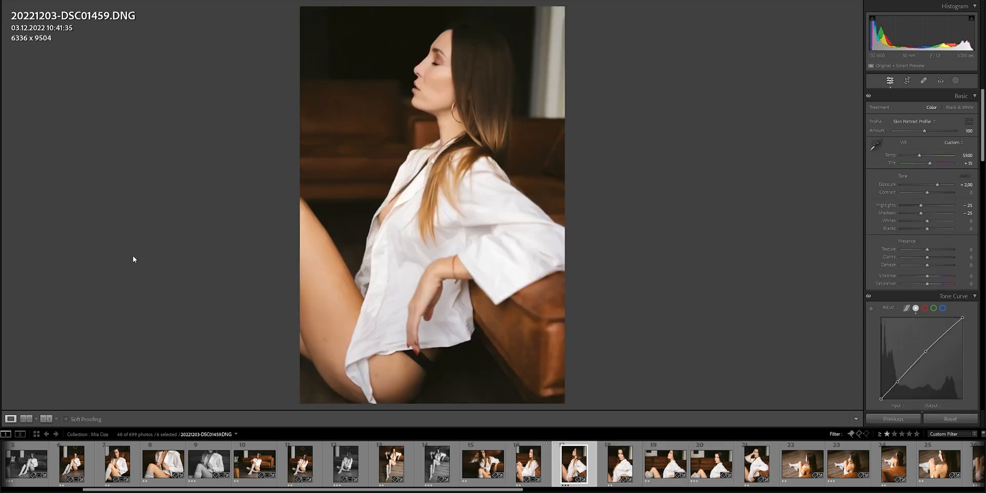
mouse_move(0, 213)
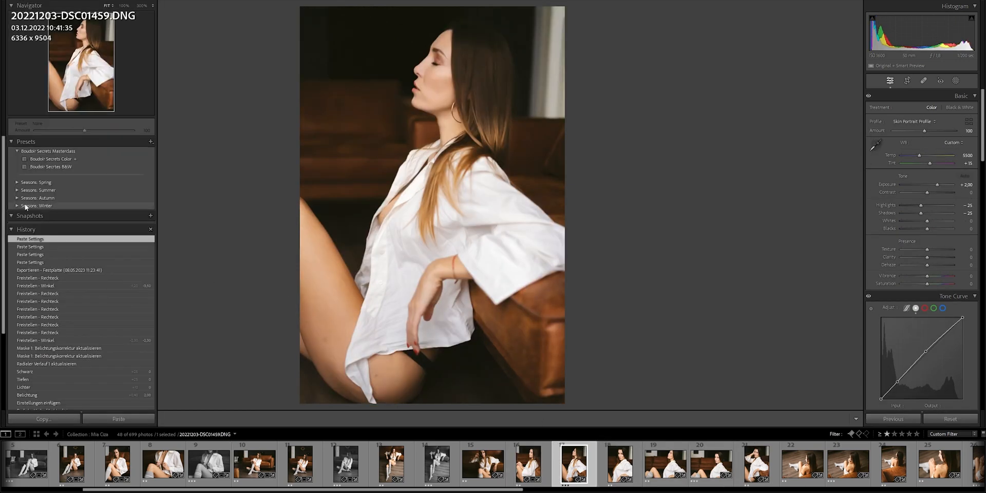
left_click(57, 167)
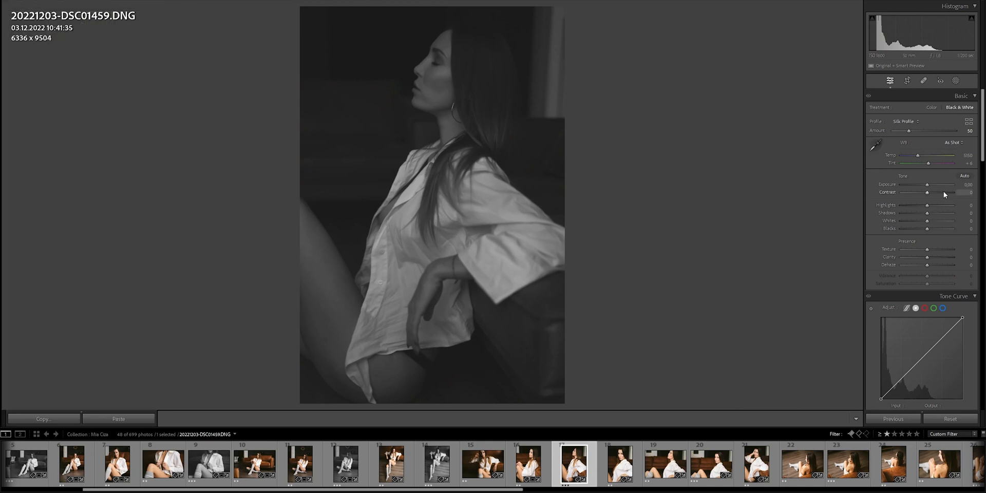
Raise the exposure of photo 17 to +2.00
key("shift+Up")
key("shift+Up")
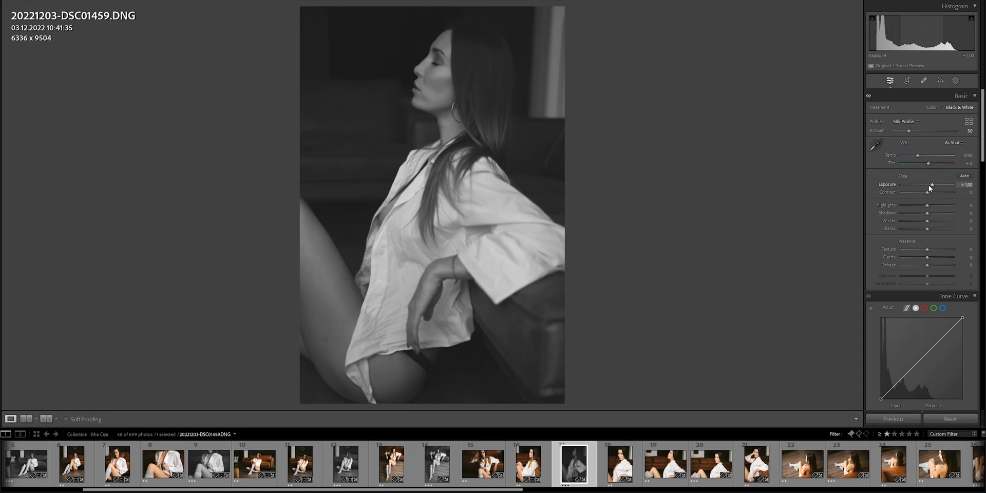
key("Up")
key("Up")
key("Up")
key("Up")
key("Up")
key("Up")
key("Down")
key("Up")
key("Up")
key("Up")
key("Up")
key("Up")
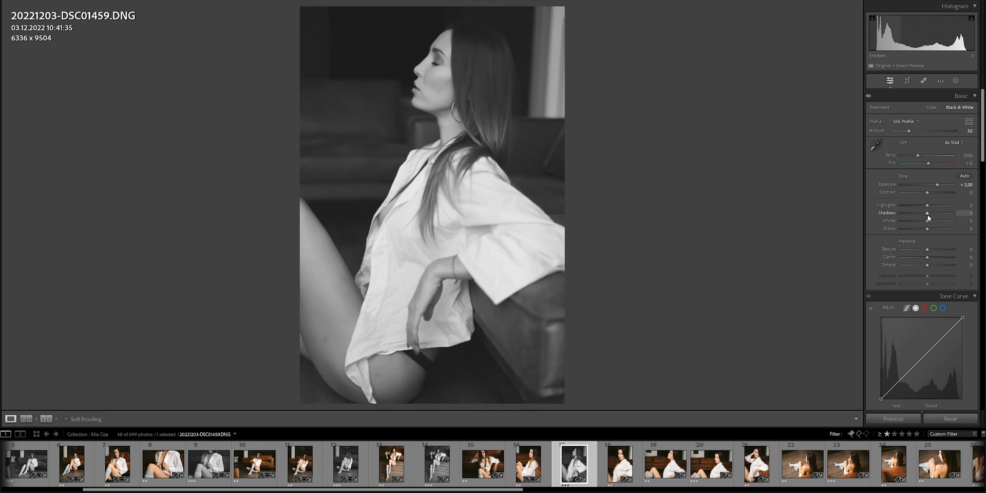
Lower photo 17's shadows to −25 and blacks to −25
key("Down")
key("Down")
key("Down")
key("Down")
key("Down")
key("Down")
key("Down")
key("Down")
key("Down")
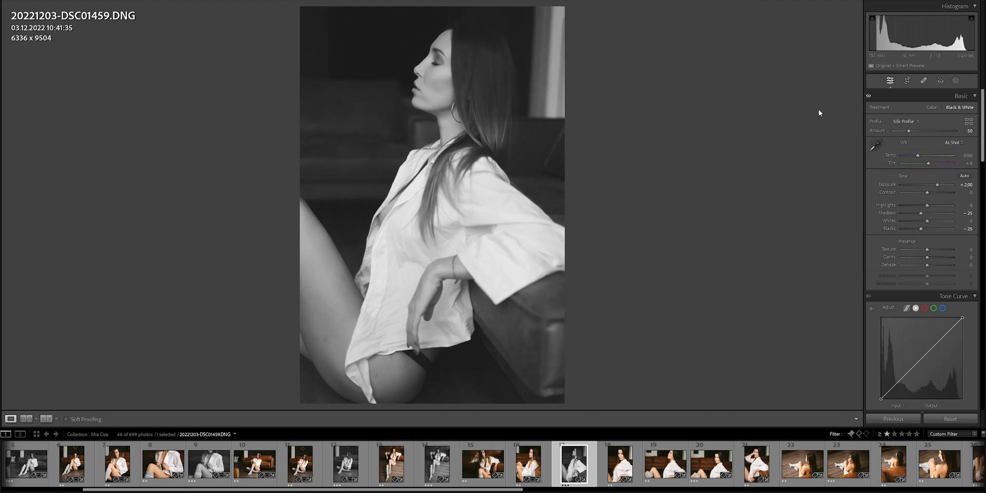
Add a tilted radial gradient mask over the woman's face and head in photo 17 with its exposure set to 0.20
left_click(956, 81)
left_click(880, 177)
left_click_drag(451, 69, 497, 135)
left_click_drag(489, 99, 473, 113)
left_click_drag(461, 83, 463, 90)
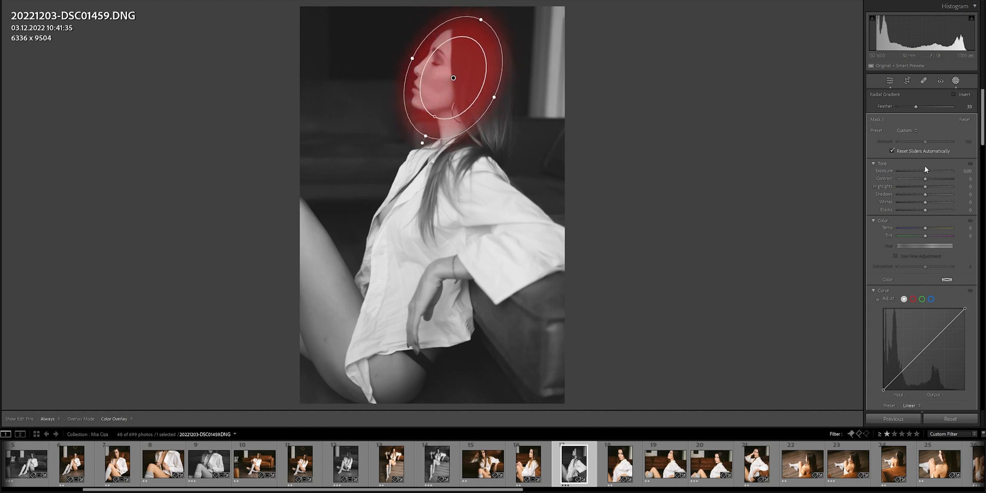
left_click_drag(925, 173, 926, 173)
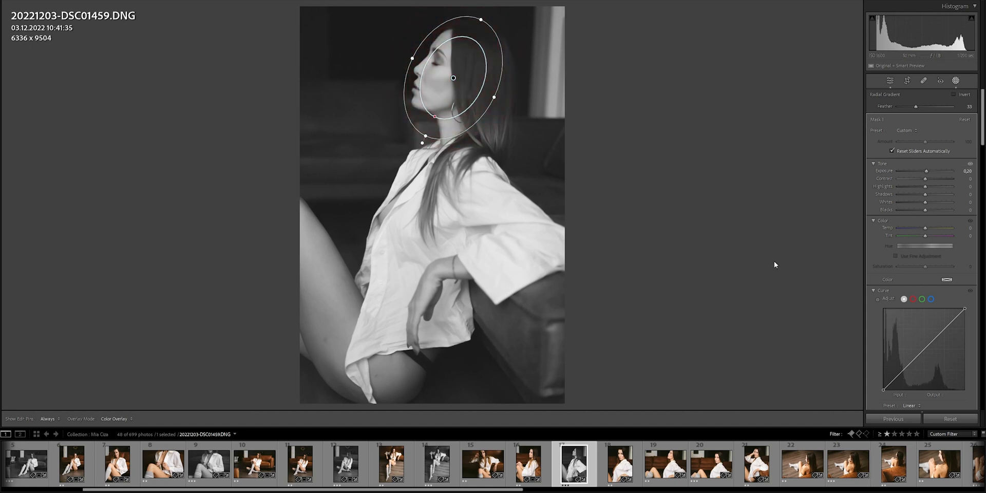
scroll(960, 359, "down", 2)
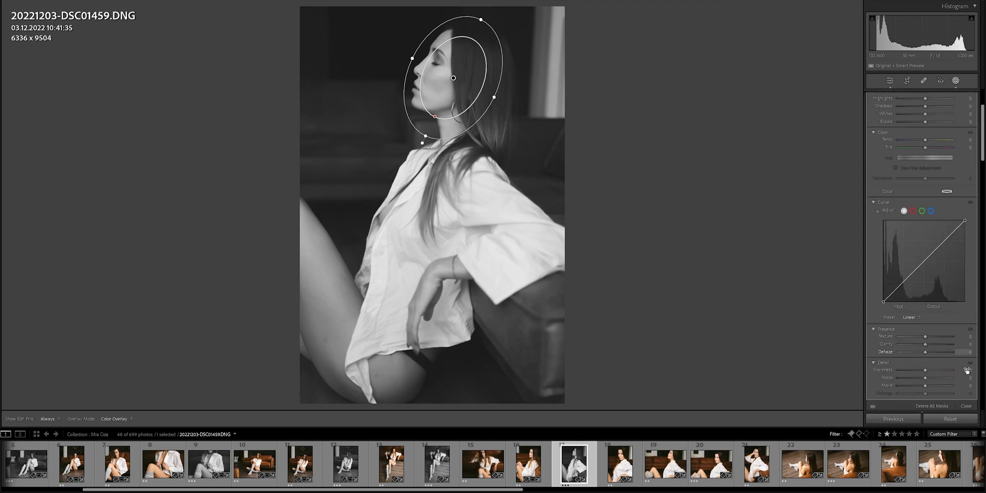
left_click(966, 317)
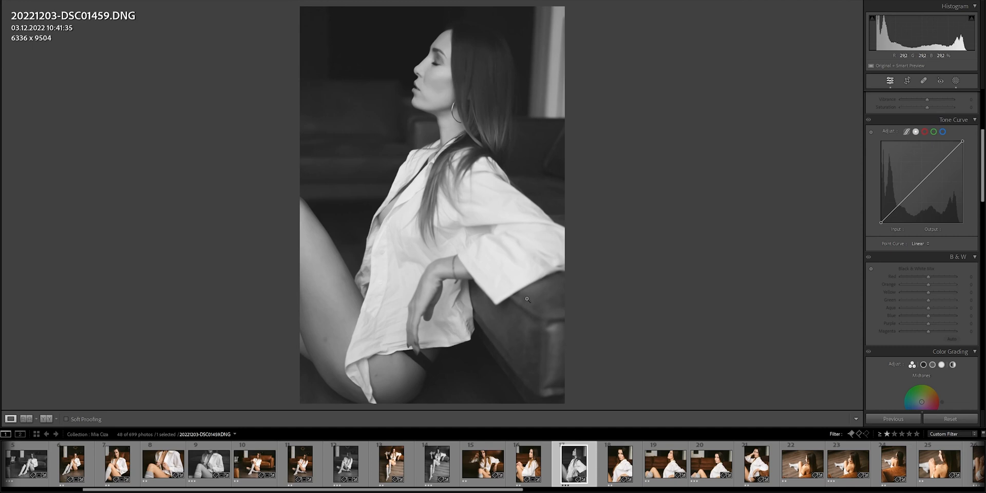
Open photo 18 and straighten it with a crop angle of −1.50
left_click(612, 469)
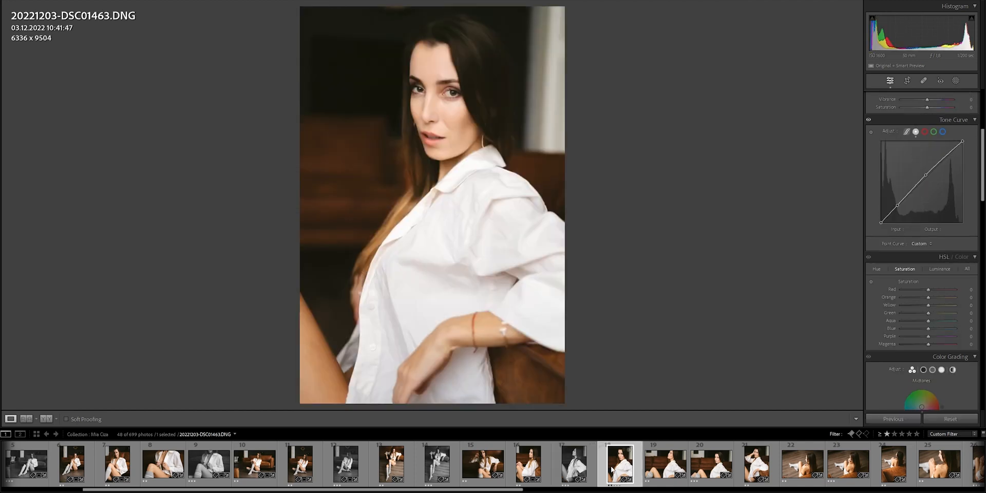
left_click(906, 81)
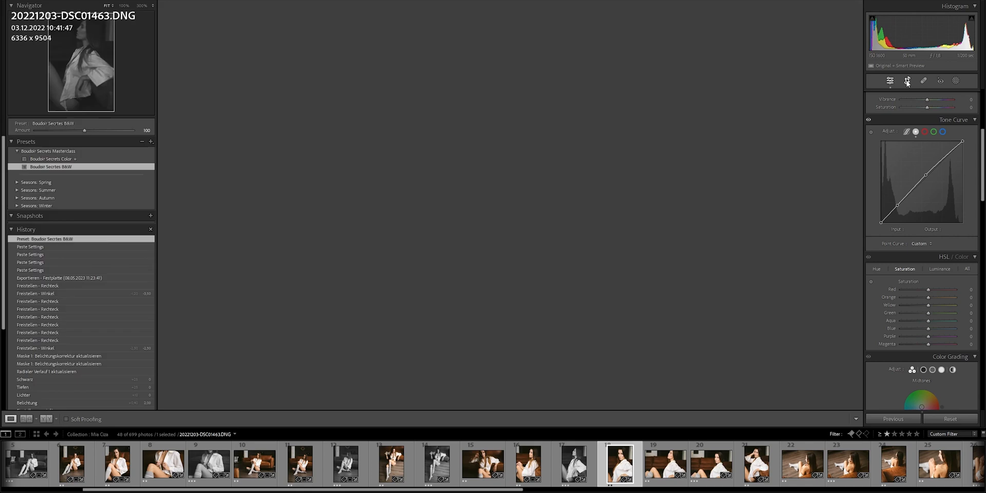
left_click_drag(927, 131, 928, 131)
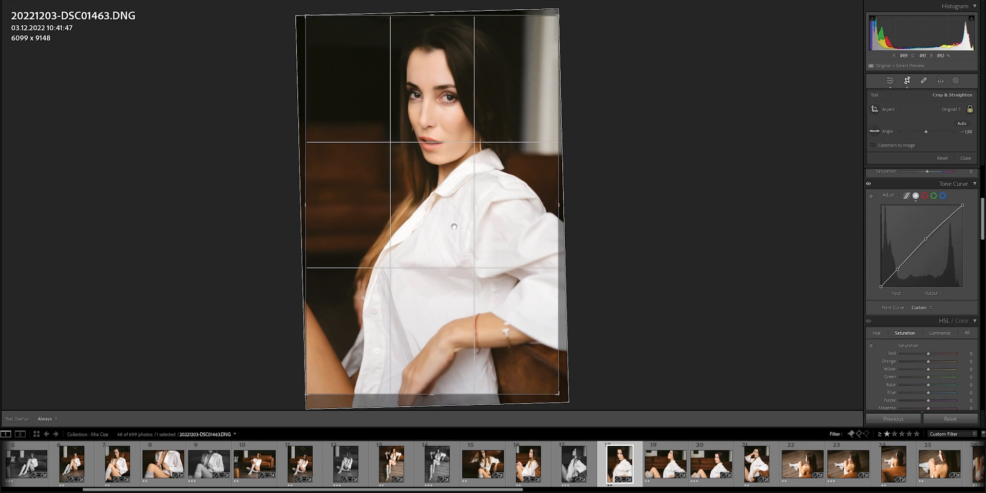
key("Return")
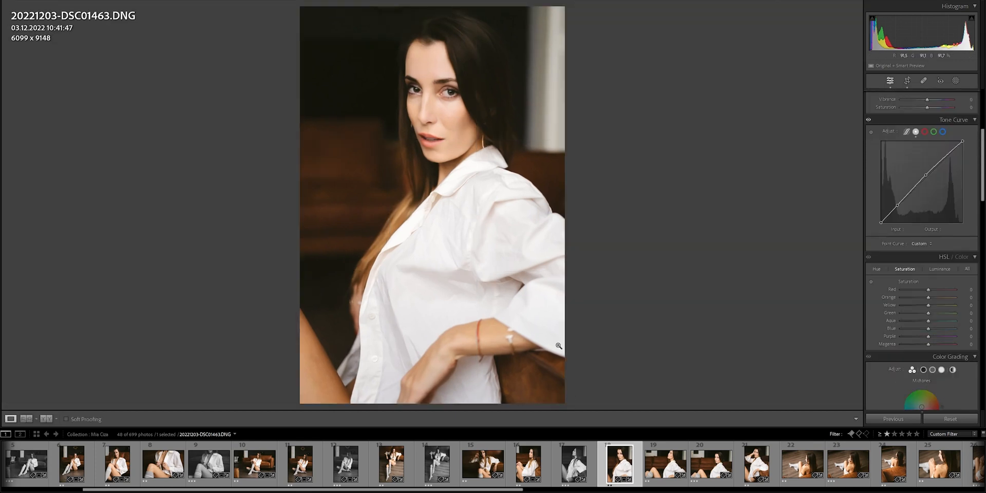
Crop photo 19 slightly inward from its upper edge to about 9428 x 6286 pixels, keeping the original aspect ratio
left_click(666, 463)
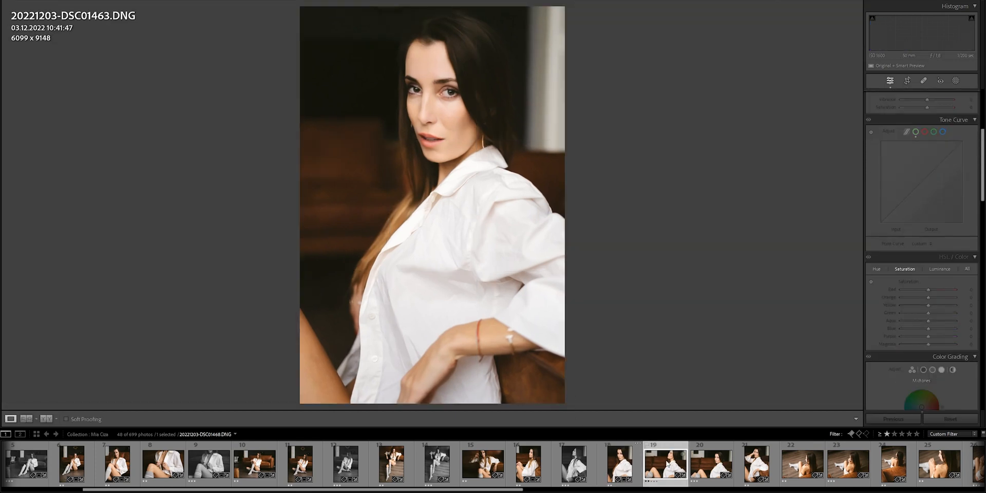
left_click(907, 81)
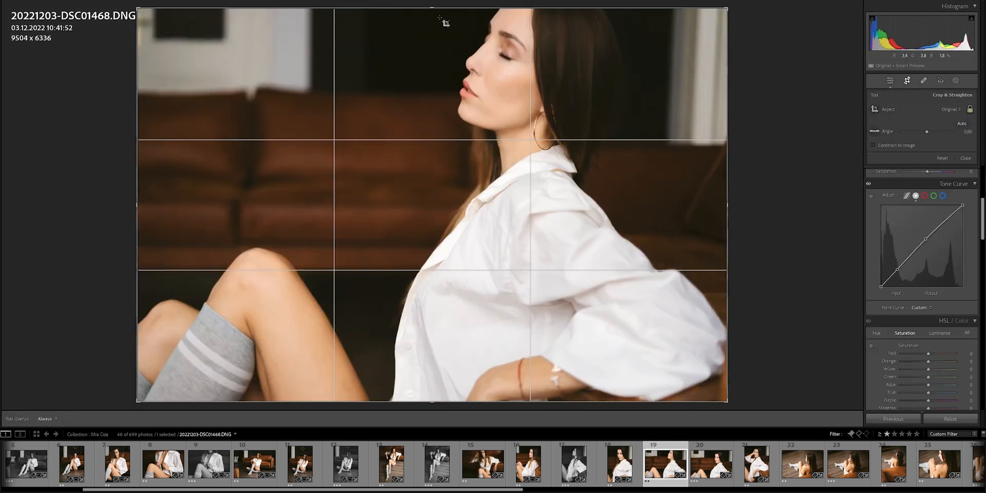
left_click_drag(436, 9, 436, 13)
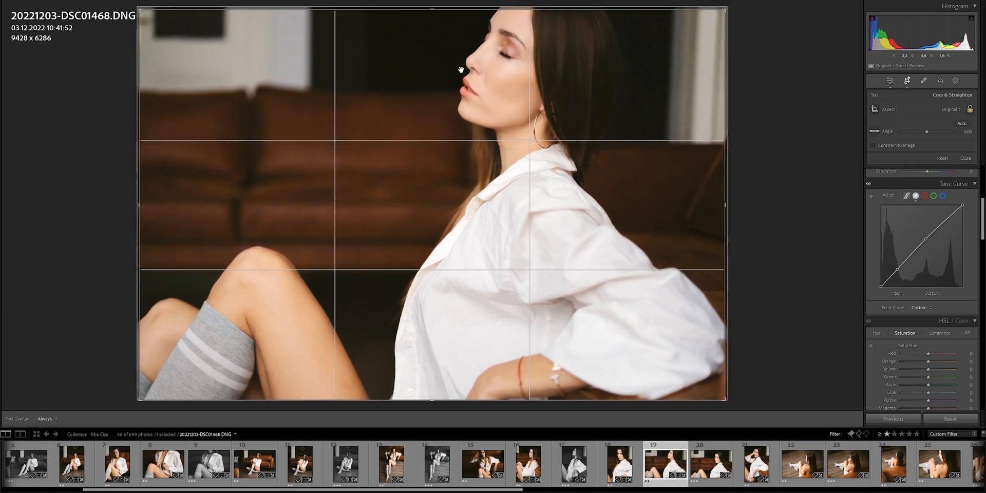
key("Return")
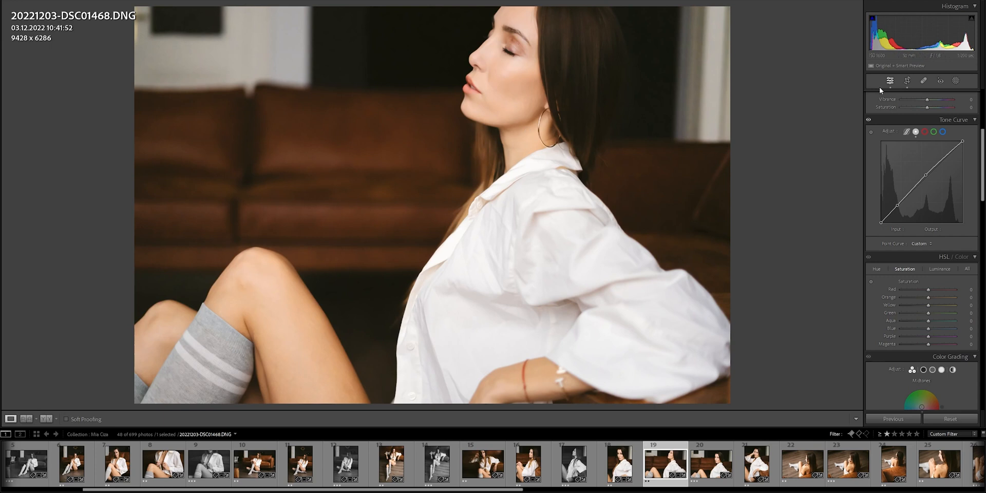
Straighten photo 19 with a crop angle of −0.40
left_click(907, 81)
left_click_drag(926, 131, 927, 133)
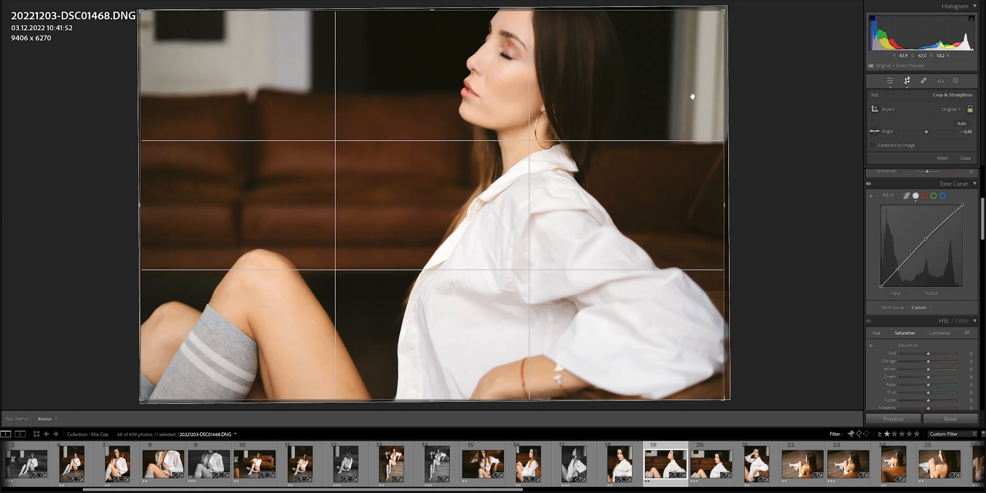
key("Return")
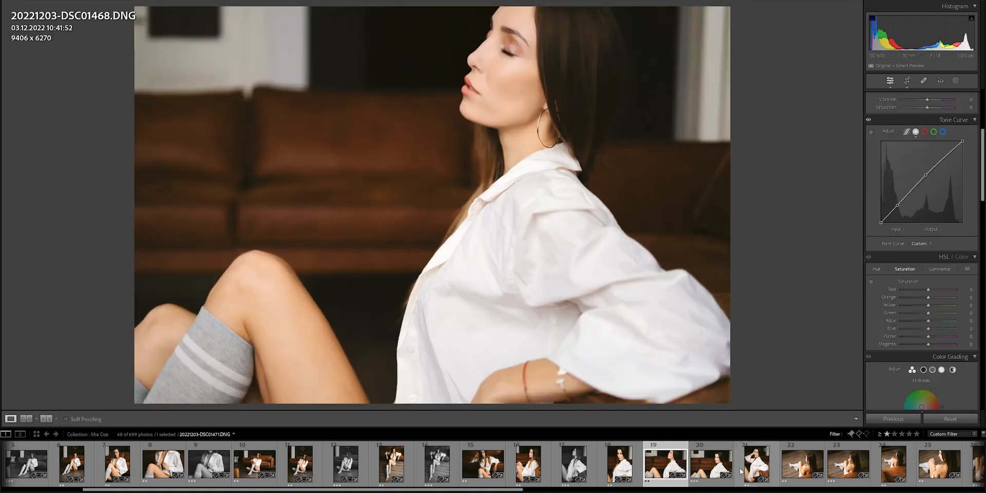
Open photo 20 and apply the Boudoir Secrets B&W preset
left_click(711, 460)
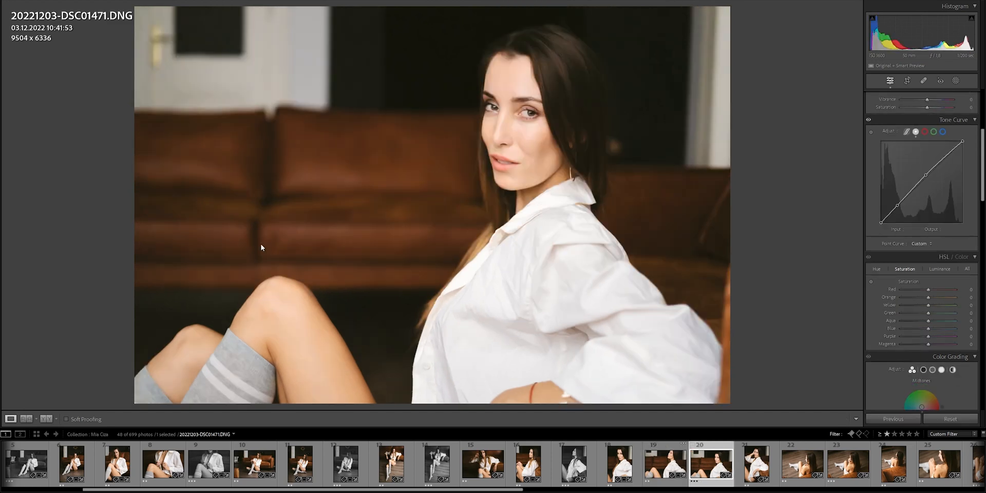
mouse_move(2, 211)
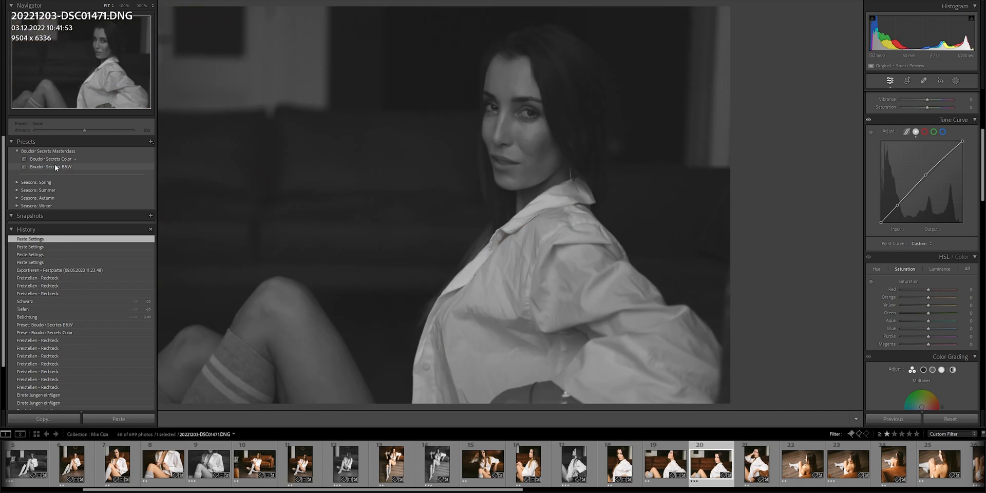
left_click(54, 167)
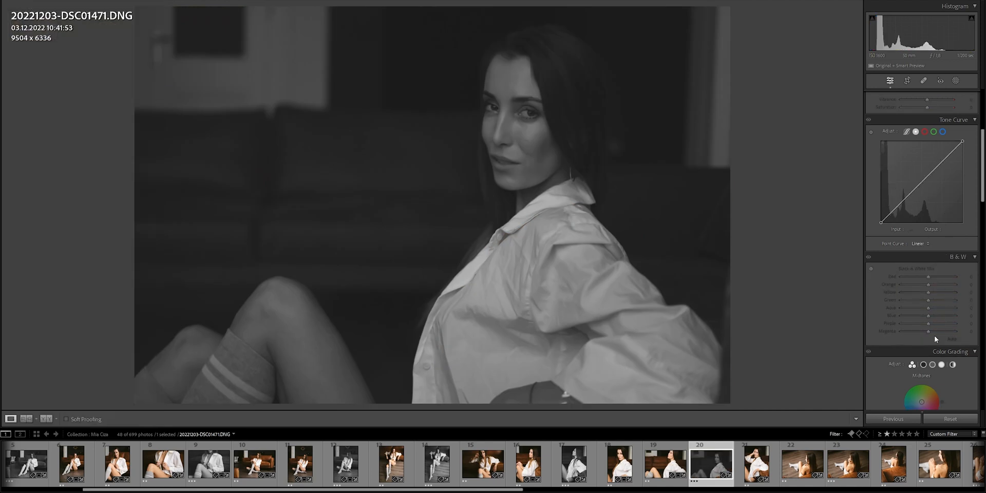
Raise the exposure of photo 20 to +2.00
scroll(916, 230, "up", 4)
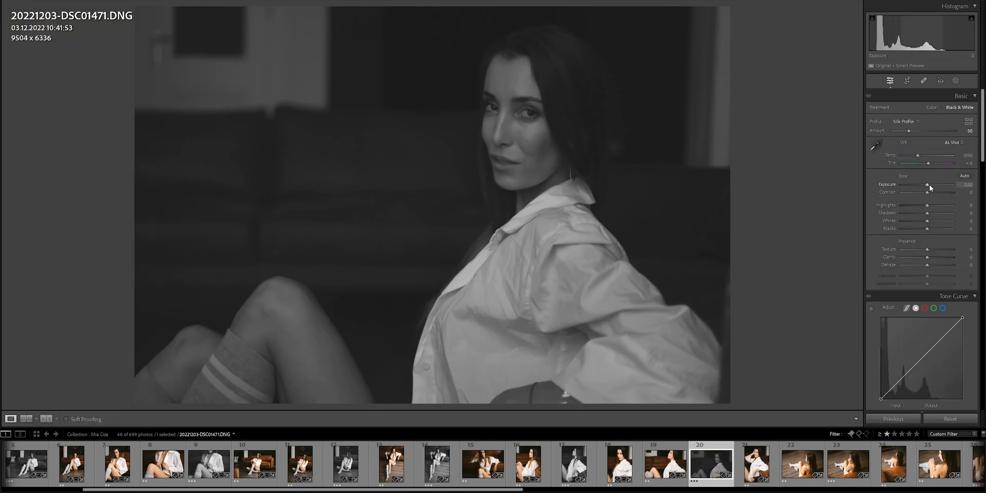
key("Up")
key("Up")
key("Up")
key("Up")
key("Up")
key("Up")
key("Up")
key("Up")
key("Up")
key("Up")
key("Up")
key("Up")
key("Up")
key("Up")
key("Up")
key("Up")
key("Up")
key("Up")
key("Up")
key("Up")
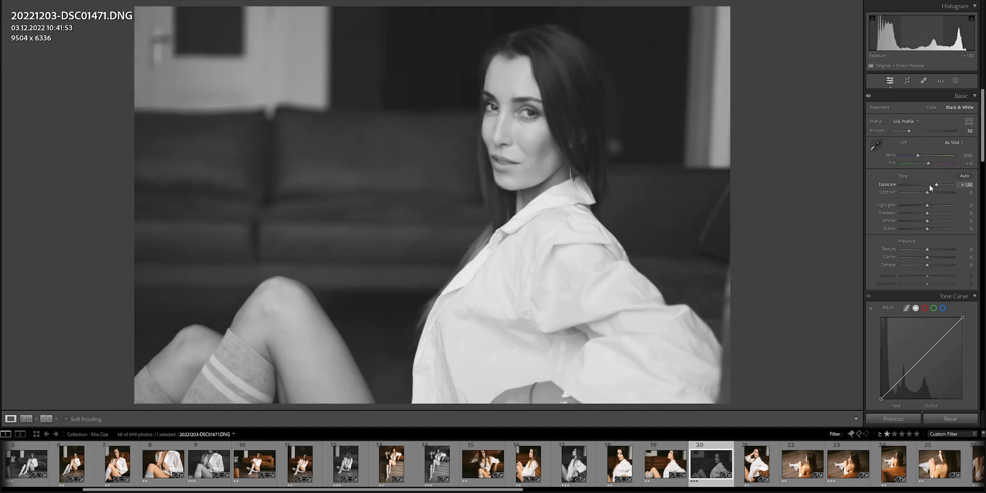
Lower photo 20's shadows to −25 and blacks to −25
key("Down")
key("Down")
key("Down")
key("Down")
key("Down")
key("Down")
key("Down")
key("Down")
key("Down")
key("Down")
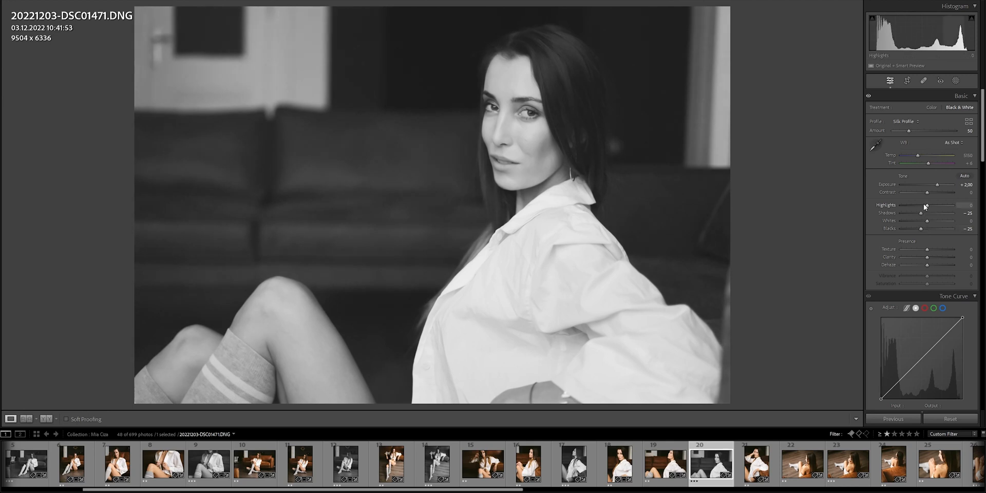
Lower the highlights of photo 20 to −10
key("Down")
key("Down")
key("Down")
key("Up")
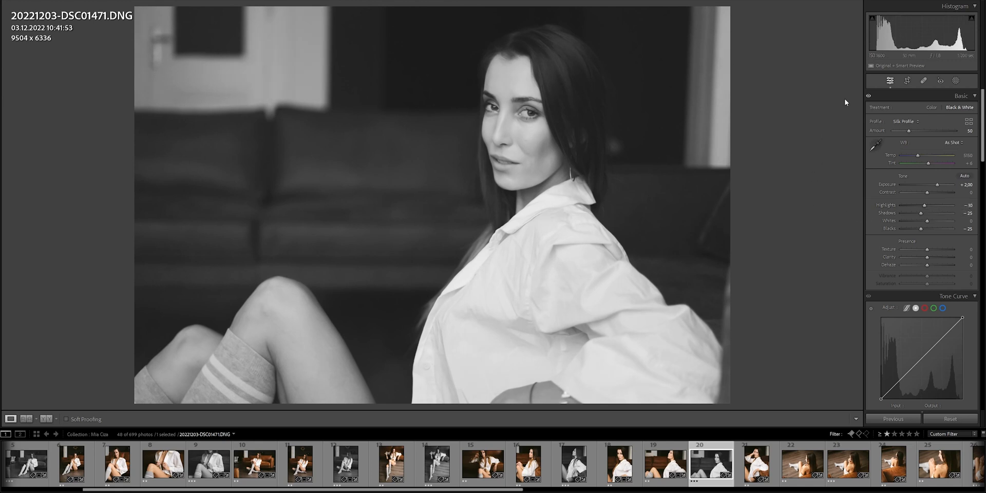
Crop the black-and-white sofa portrait 20221203-DSC01471.DNG tighter from its upper right corner to about 7898 x 5265 pixels, keeping the original aspect
left_click(906, 81)
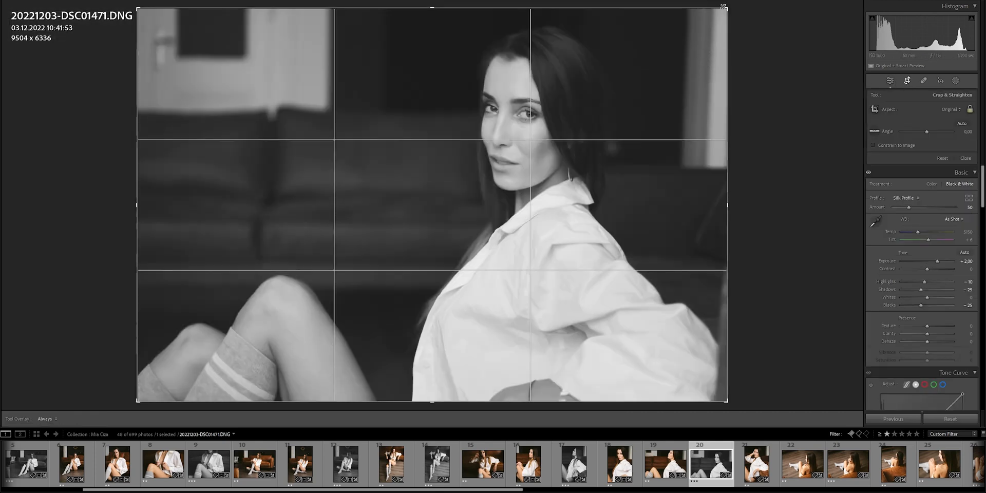
left_click_drag(723, 7, 707, 41)
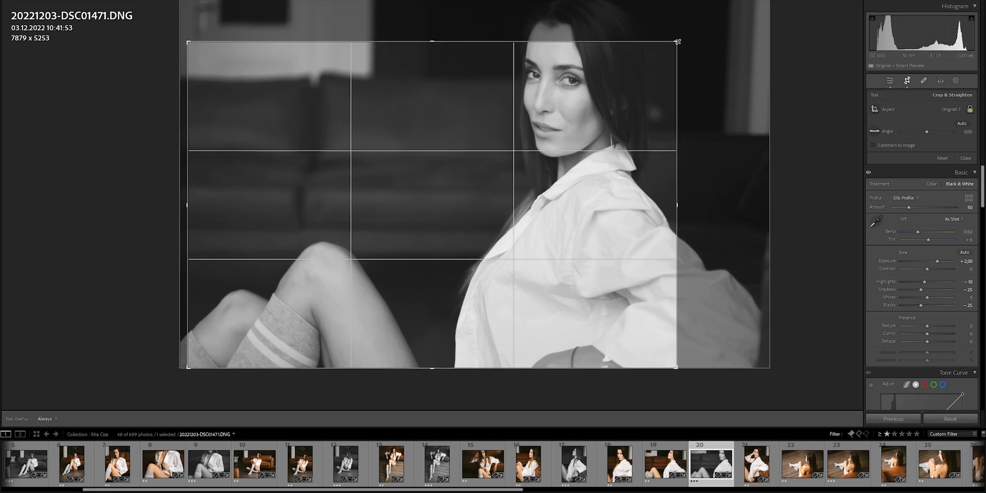
left_click_drag(678, 41, 680, 40)
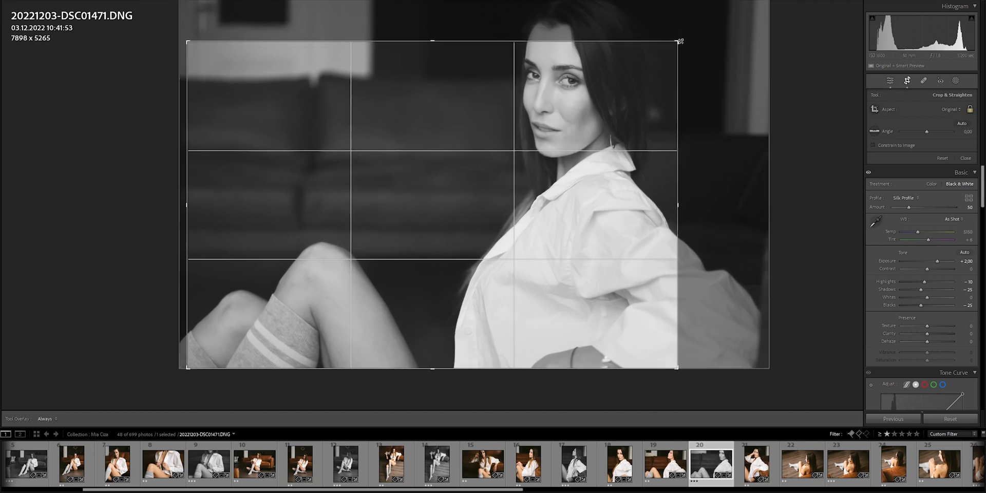
key("Return")
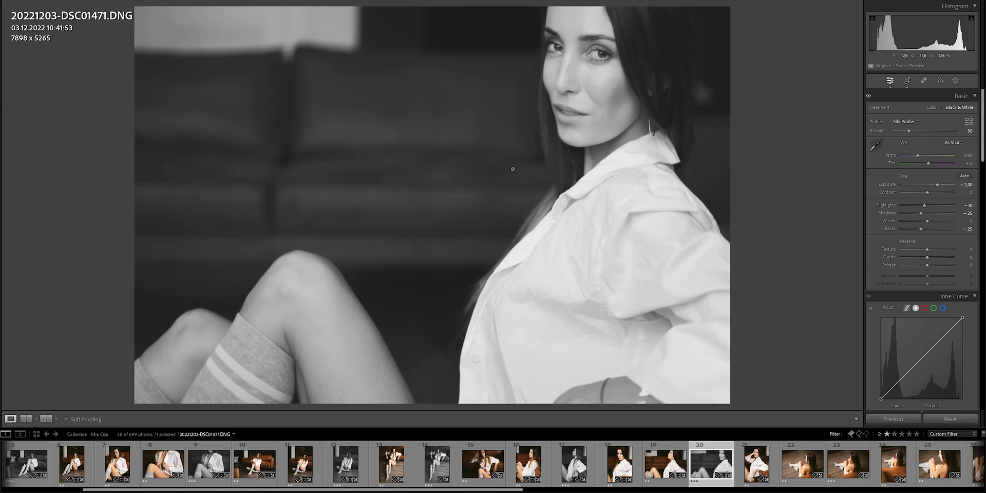
Compare the cropped black-and-white portrait side by side with the preceding colour photo of the same pose
left_click(665, 462, "ctrl")
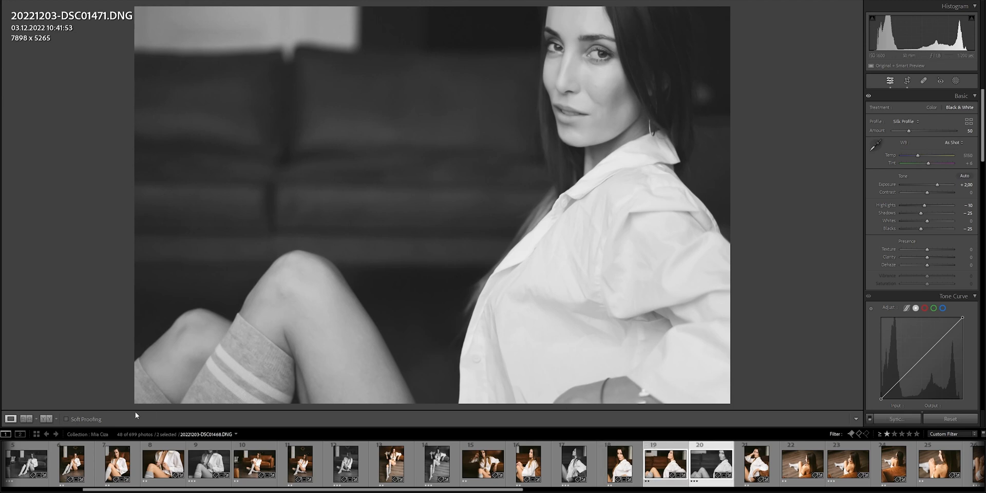
key("c")
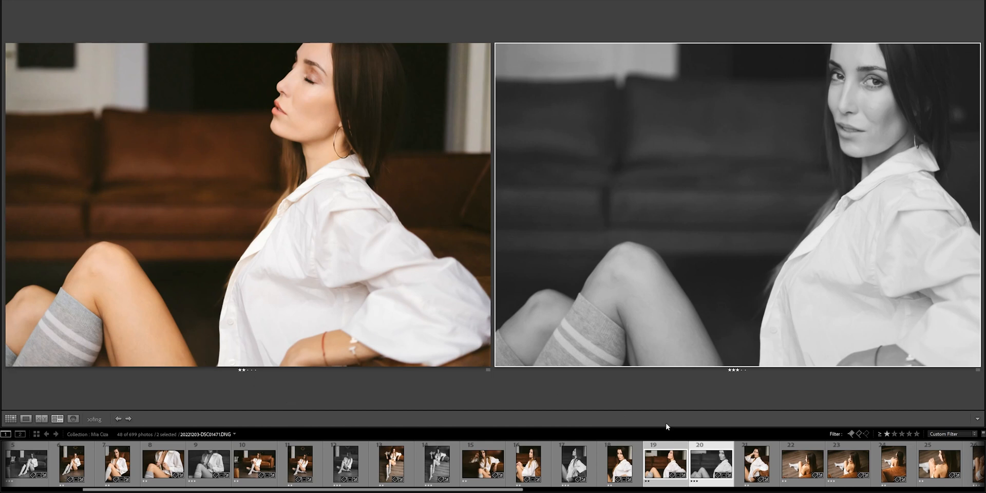
Open the vertical portrait 20221203-DSC01477.DNG for developing and straighten it with a crop angle of -1.00
double_click(756, 462)
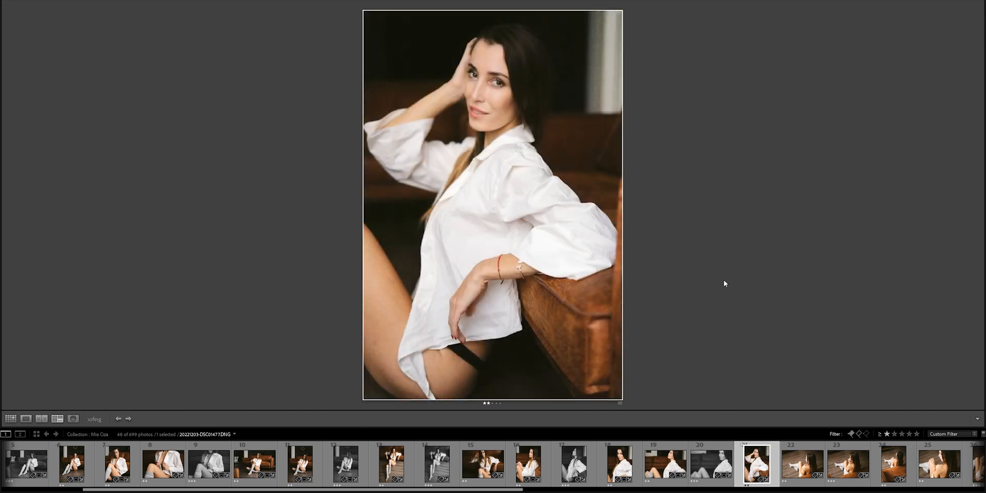
key("d")
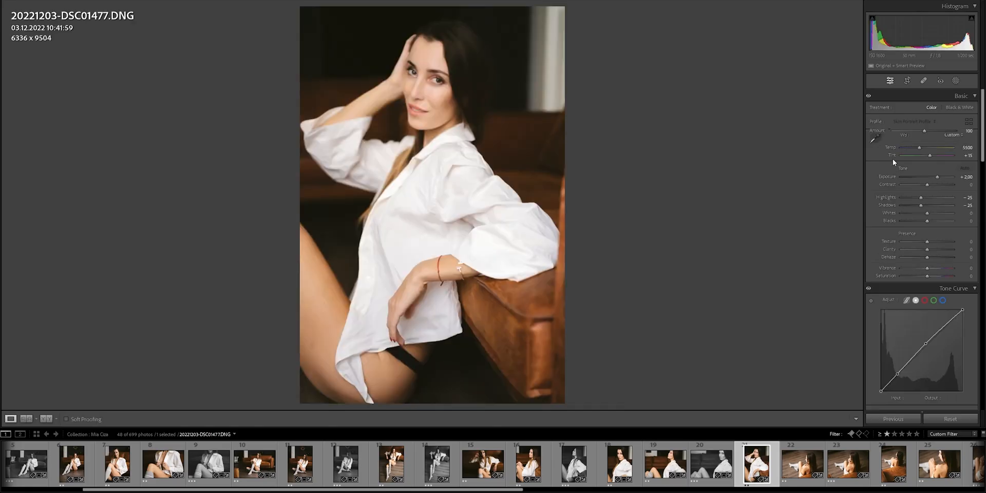
key("r")
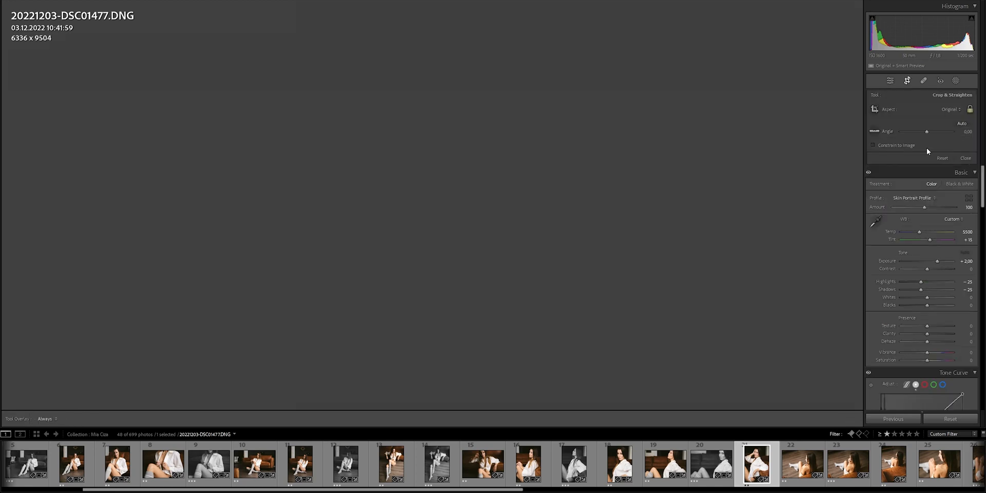
left_click_drag(926, 131, 926, 132)
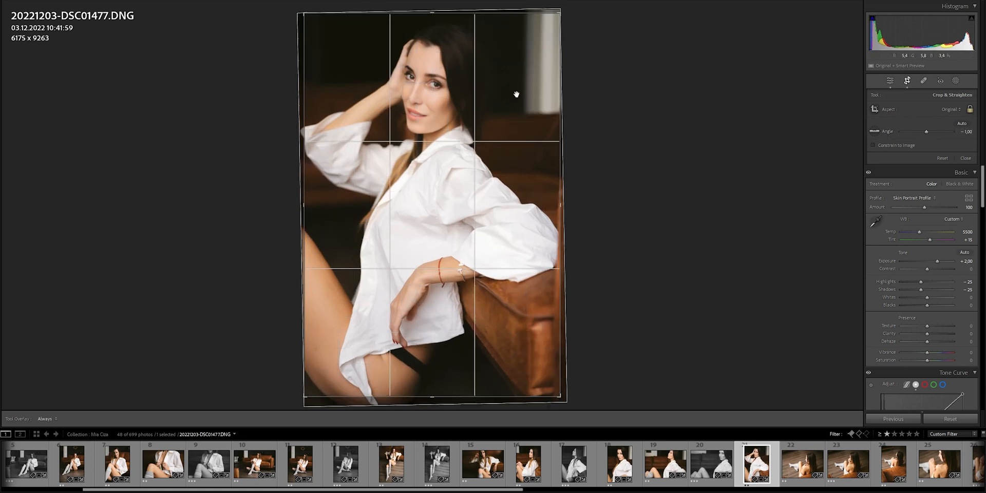
key("Return")
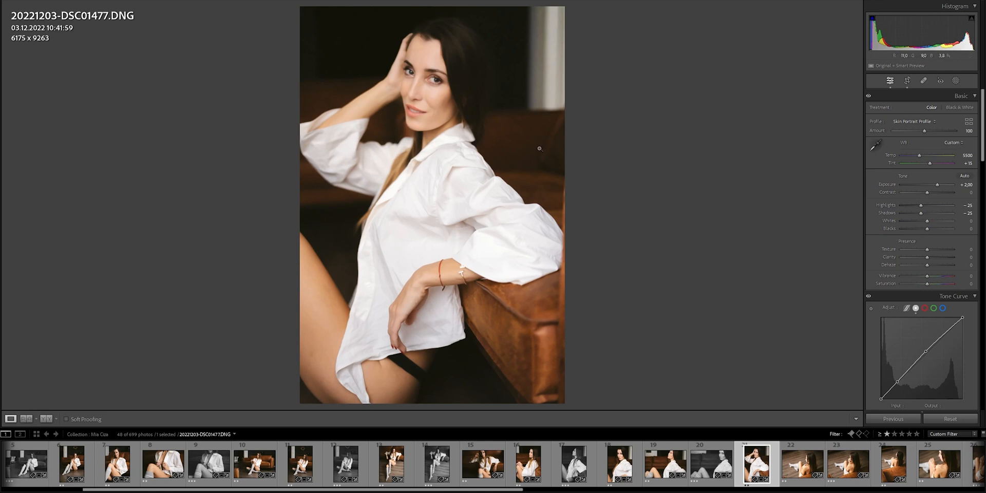
Crop the straightened portrait in slightly from its right edge to about 6024 x 9036 pixels
left_click(907, 81)
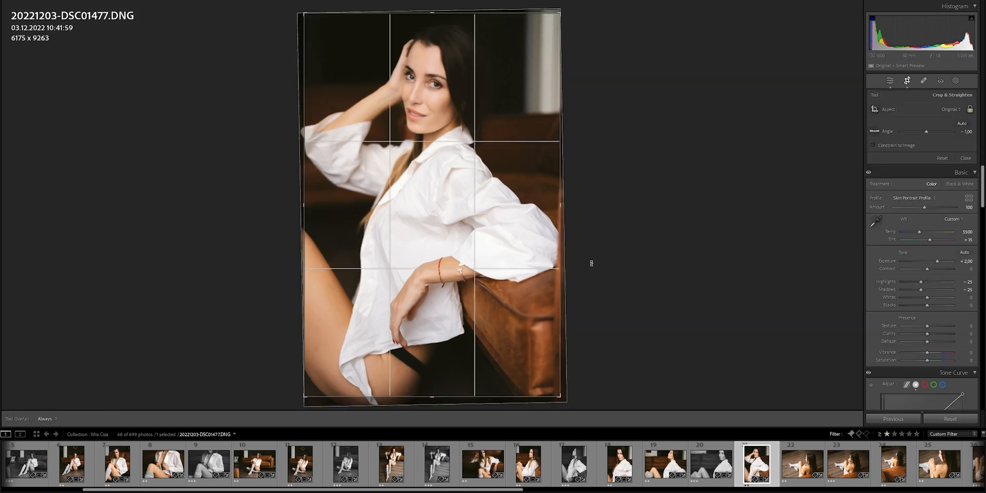
left_click_drag(562, 266, 559, 266)
key("Return")
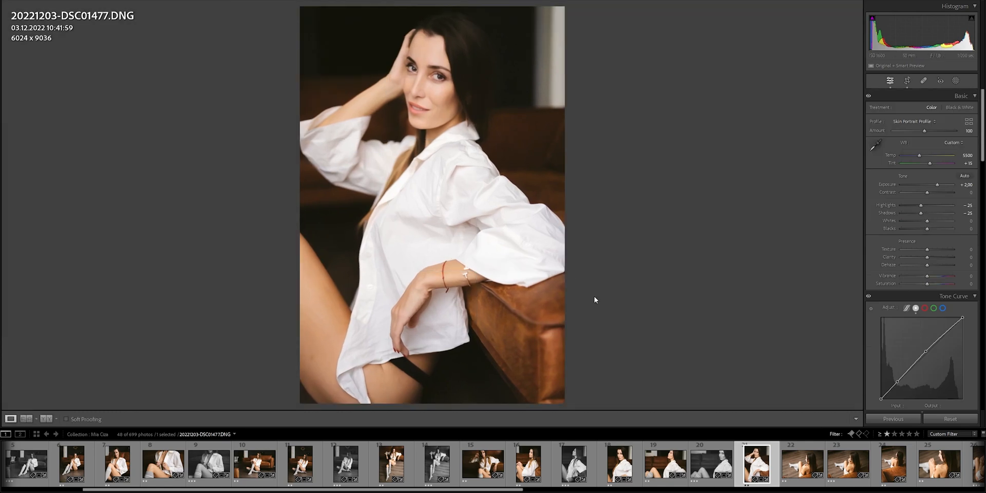
Open photo 20221203-DSC01481.DNG and set its exposure to +0.50
left_click(786, 460)
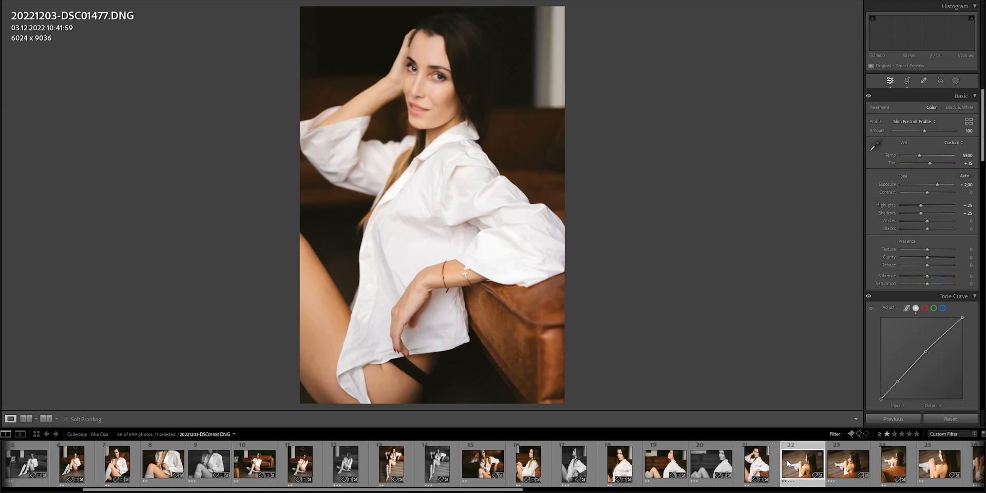
scroll(799, 469, "down", 5)
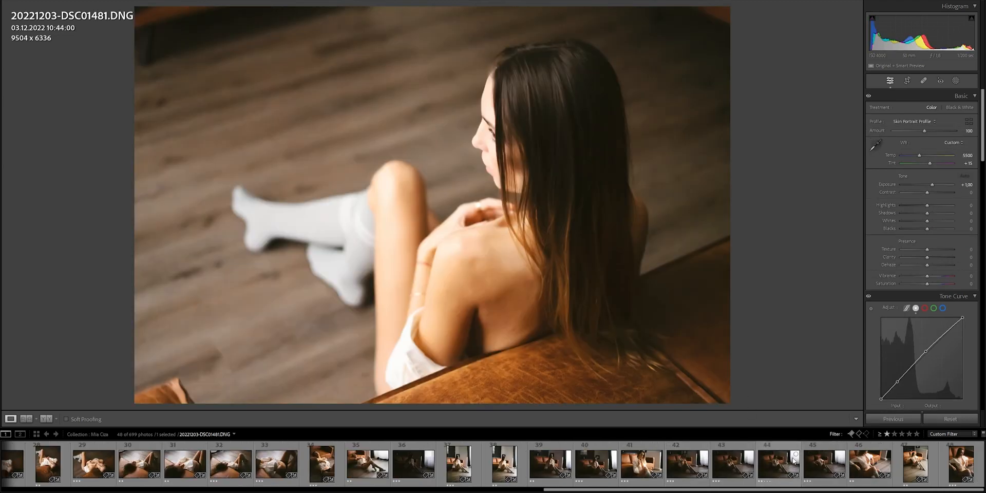
scroll(336, 466, "up", 5)
scroll(336, 466, "up", 4)
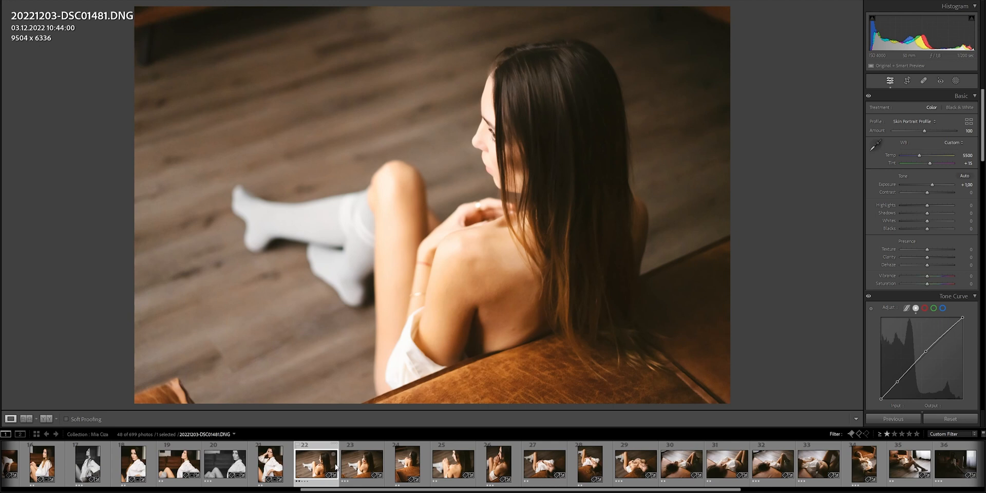
double_click(932, 184)
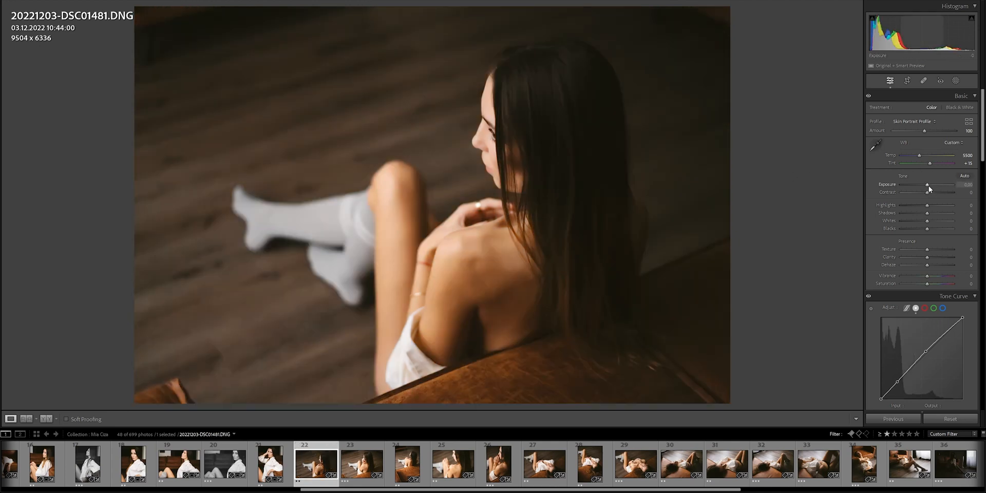
left_click(928, 186)
key("Up")
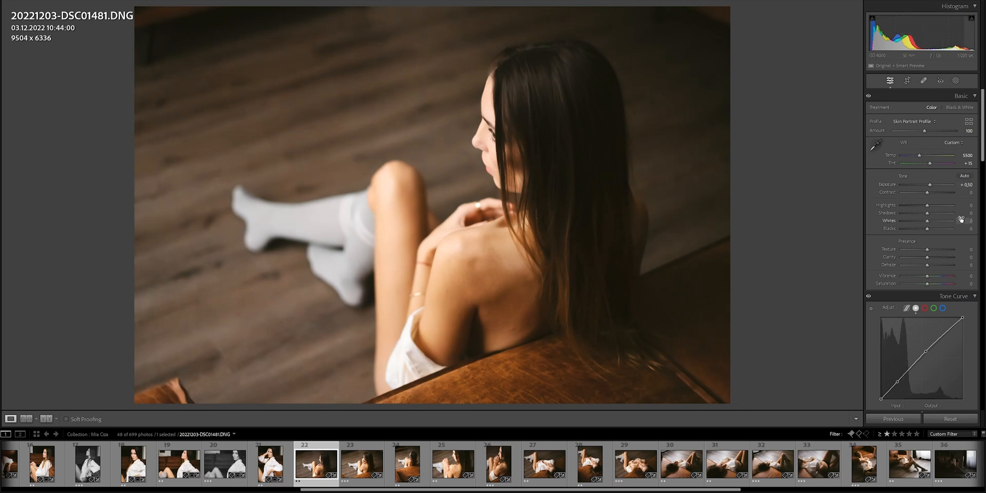
Crop the photo in slightly from its upper left and lower right corners to about 9126 x 6084 pixels
left_click(905, 81)
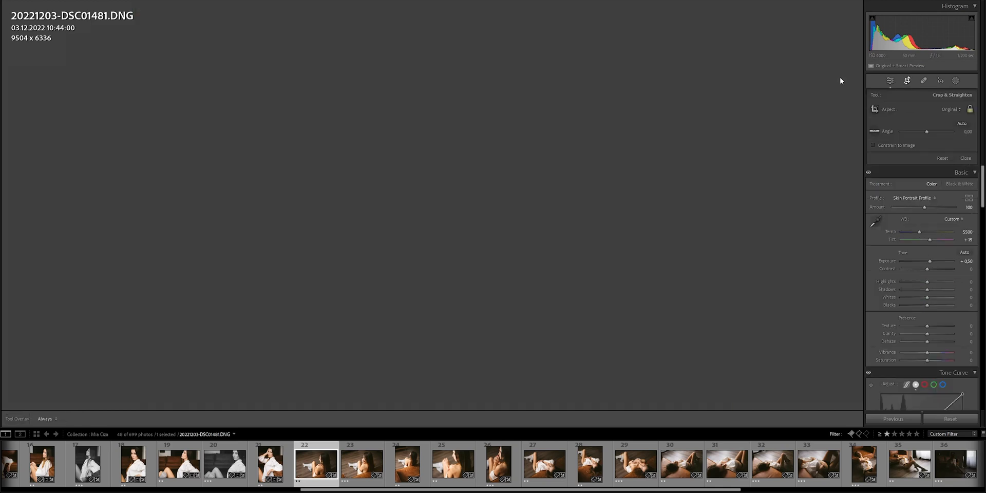
left_click_drag(136, 9, 146, 14)
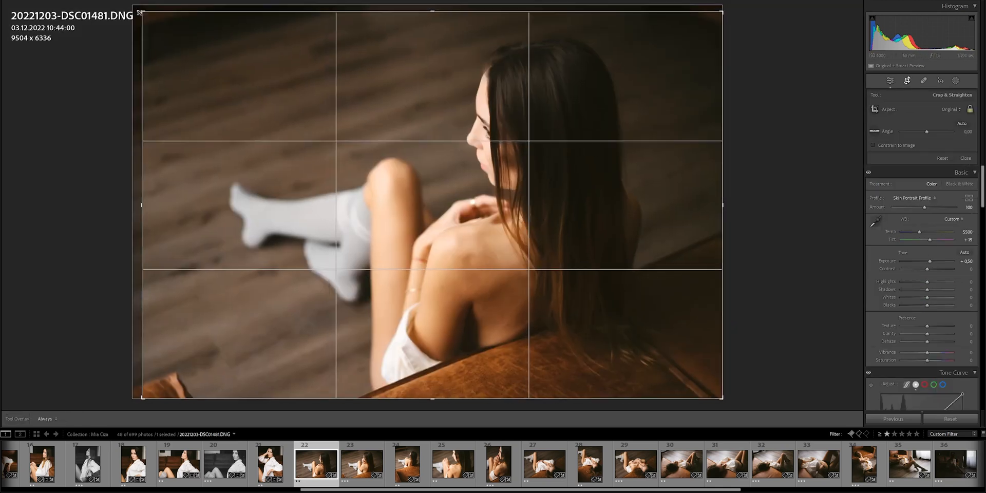
left_click_drag(721, 396, 713, 392)
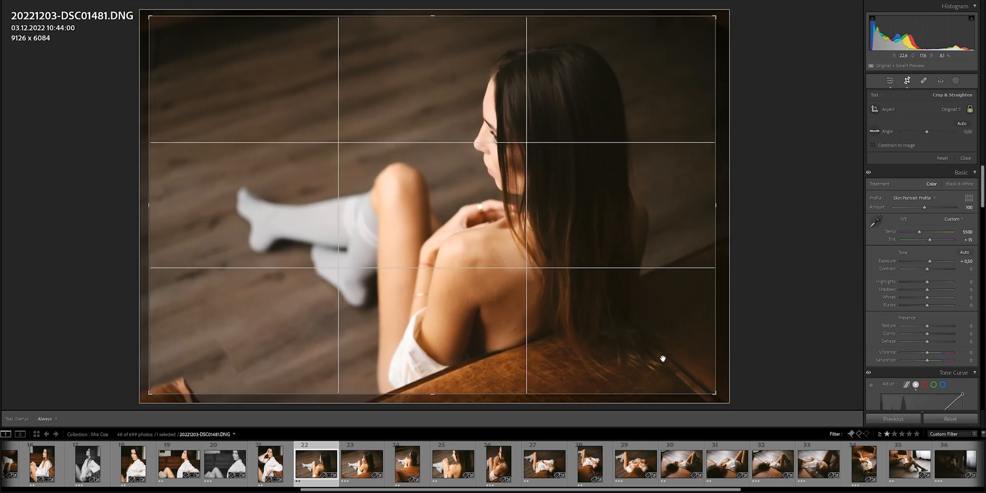
key("Return")
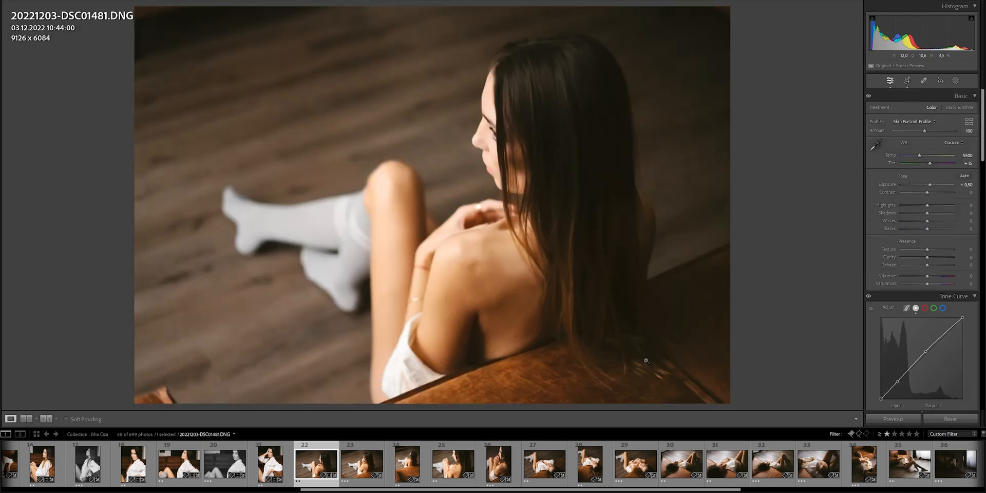
Open 20221203-DSC01489.DNG, reset its exposure, and apply the black-and-white preset that uses the Silk Profile at amount 50
left_click(360, 462)
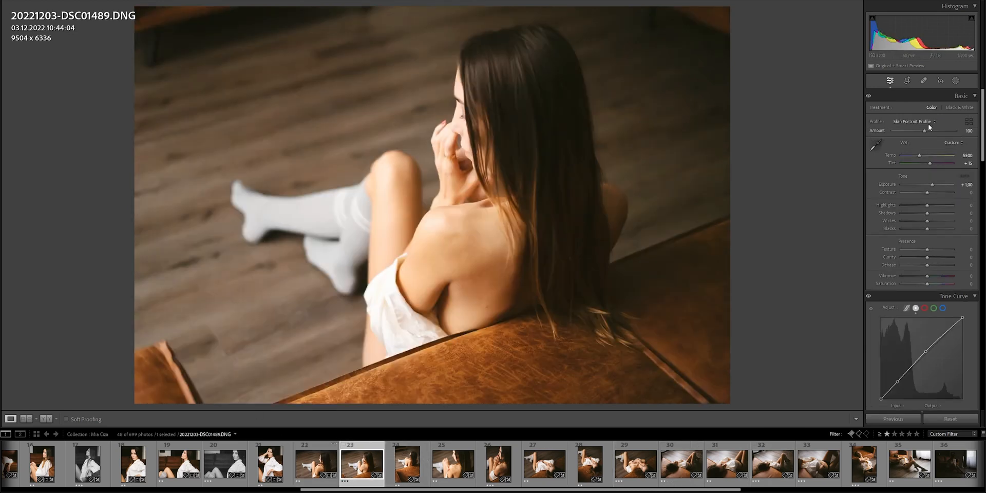
double_click(948, 184)
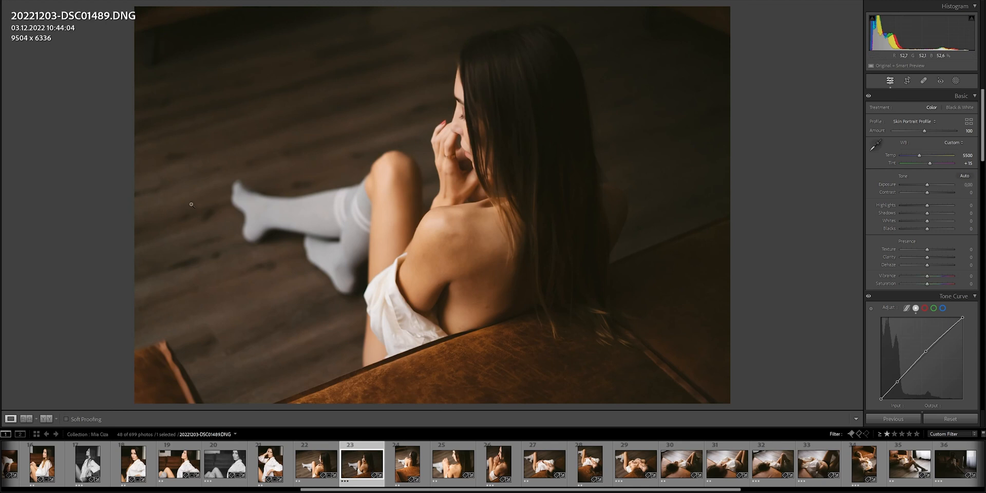
mouse_move(4, 217)
left_click(51, 166)
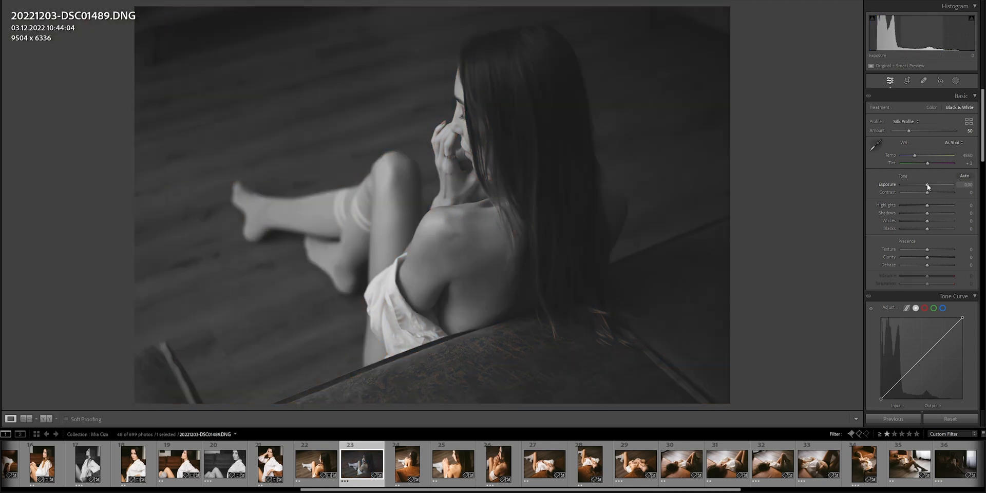
Set the black-and-white photo's exposure to +1.00 and its blacks to -25
key("shift+Up")
key("shift+Up")
key("shift+Up")
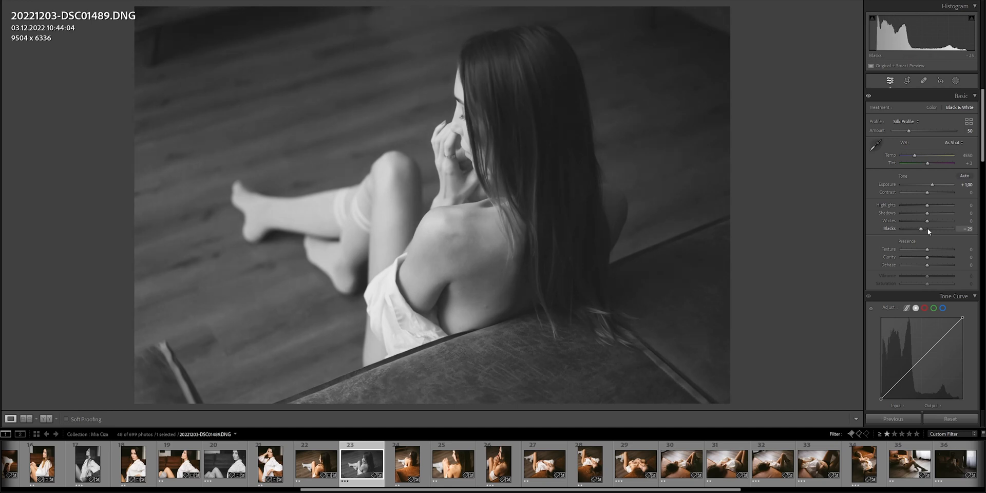
Crop the black-and-white photo in from its lower left corner to about 9202 x 6134 pixels
left_click(907, 81)
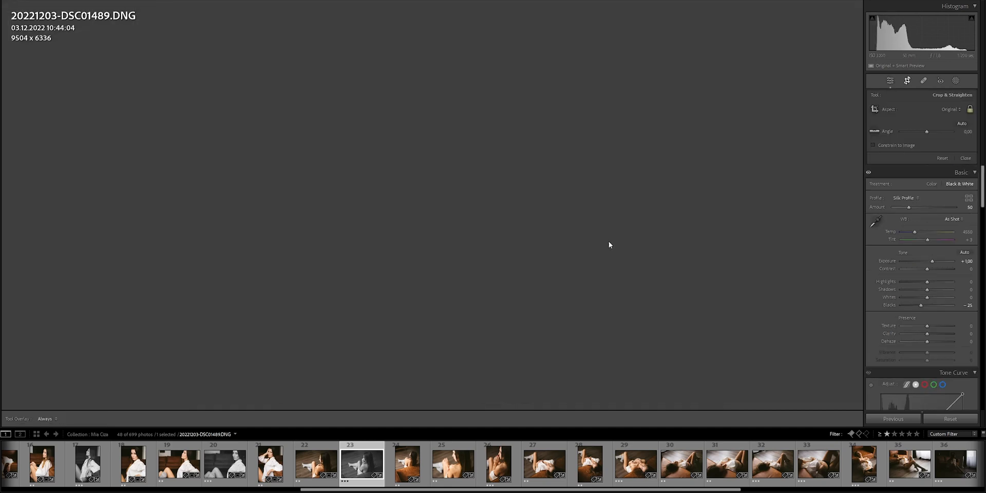
left_click_drag(137, 401, 148, 396)
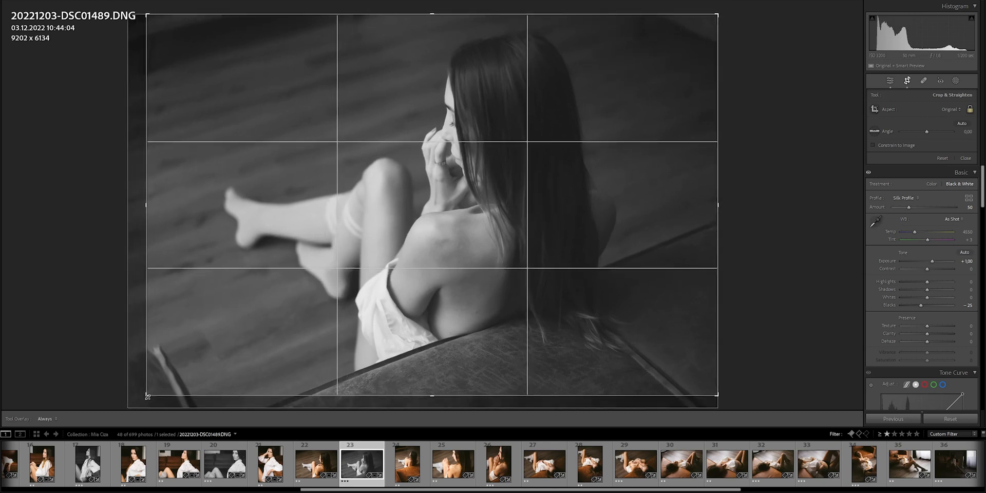
key("Return")
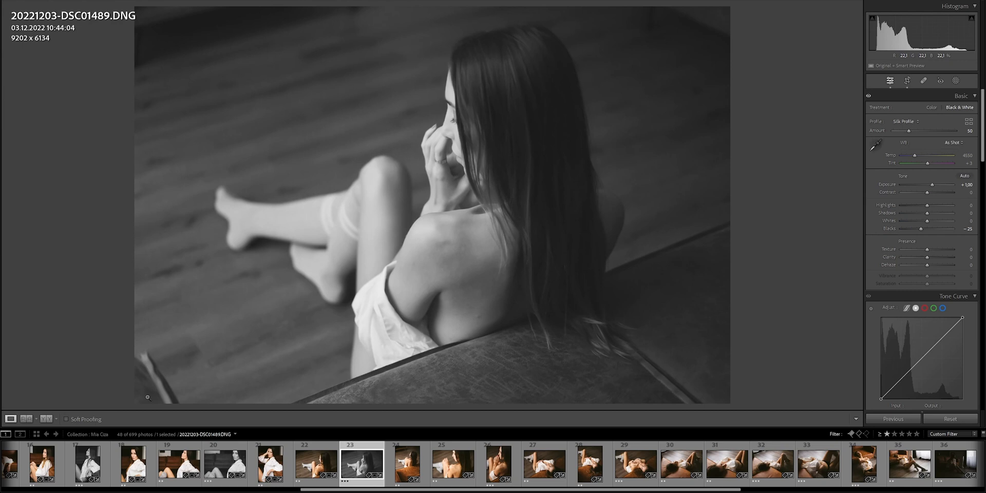
Open the vertical photo 20221203-DSC01498.DNG and set its exposure to +0.50
left_click(403, 466)
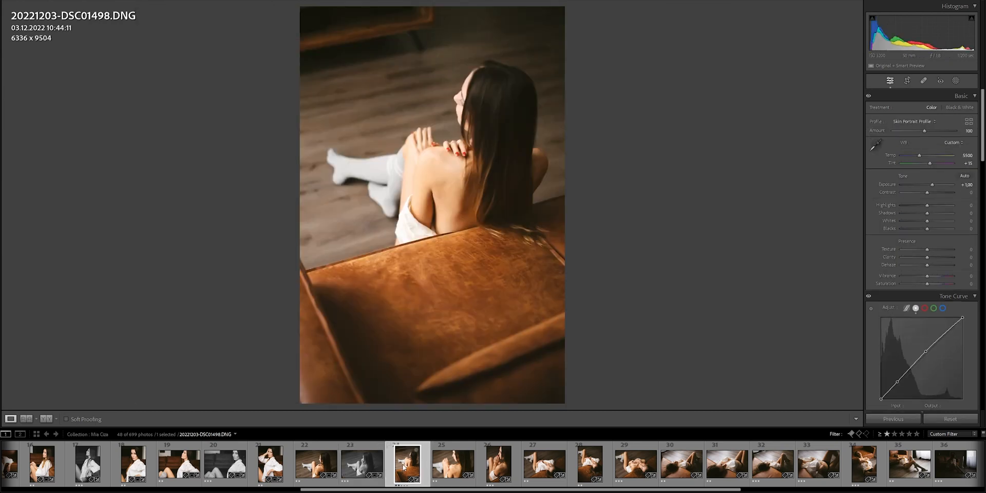
double_click(931, 185)
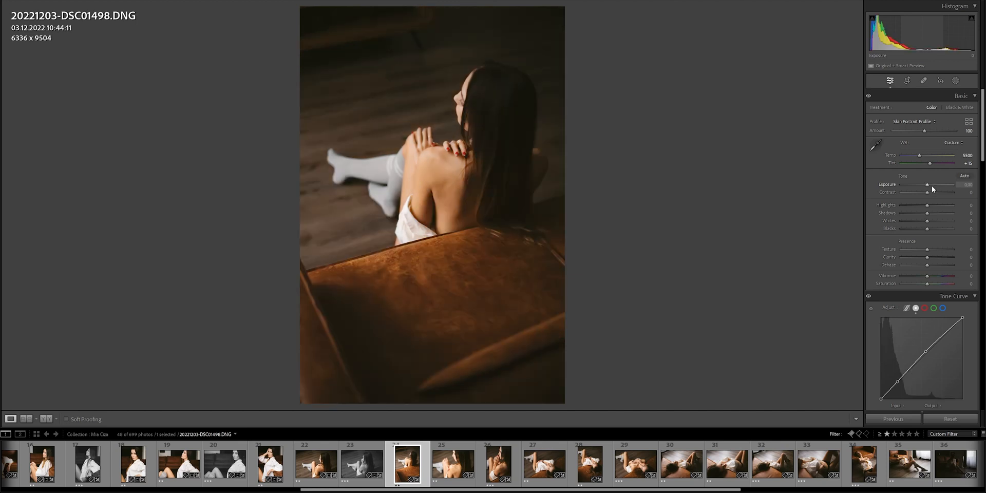
key("shift+Up")
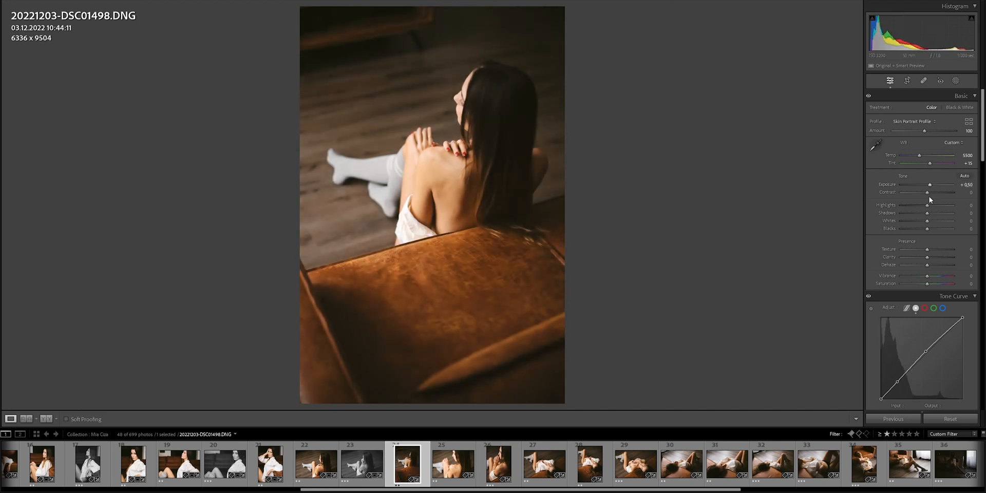
Straighten the vertical photo with a crop angle of -1.50 and crop it tighter around the woman to about 5740 x 8609 pixels
left_click(913, 87)
left_click_drag(927, 133, 926, 132)
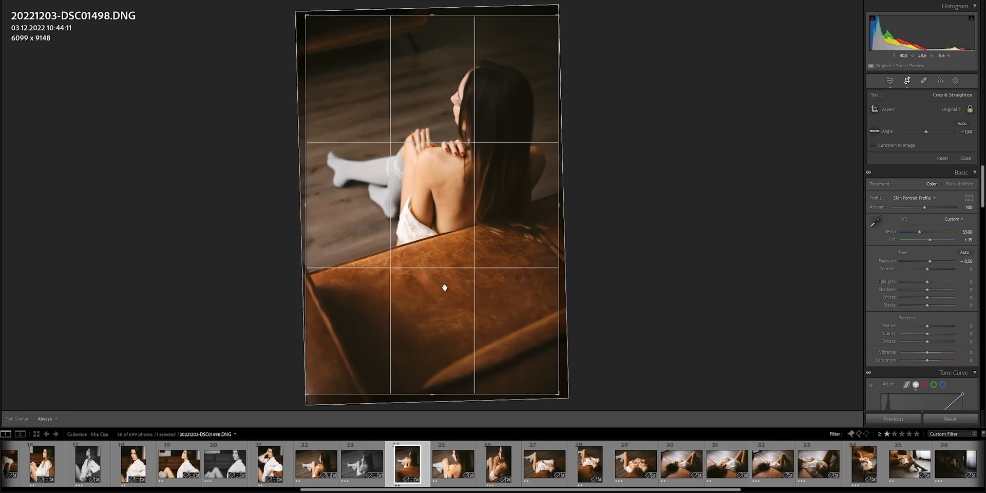
left_click_drag(432, 391, 432, 379)
left_click_drag(428, 347, 420, 346)
left_click_drag(316, 380, 314, 384)
left_click_drag(365, 358, 367, 356)
key("Return")
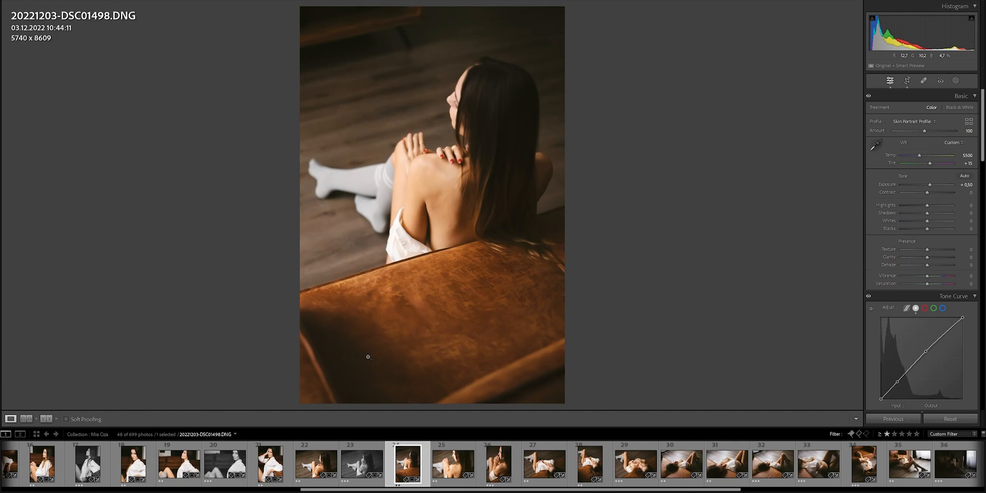
Open the photo 20221203-DSC01503.DNG and set its exposure to +0.50
key("Right")
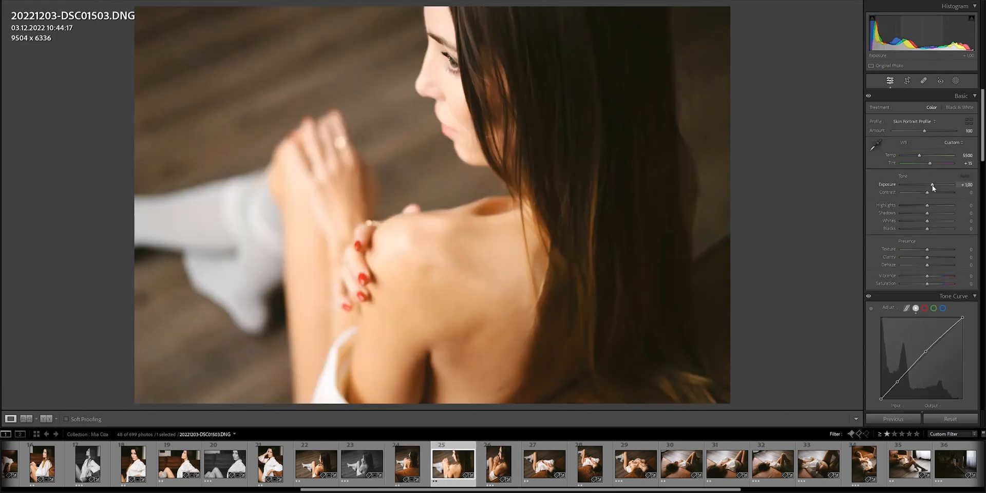
double_click(931, 185)
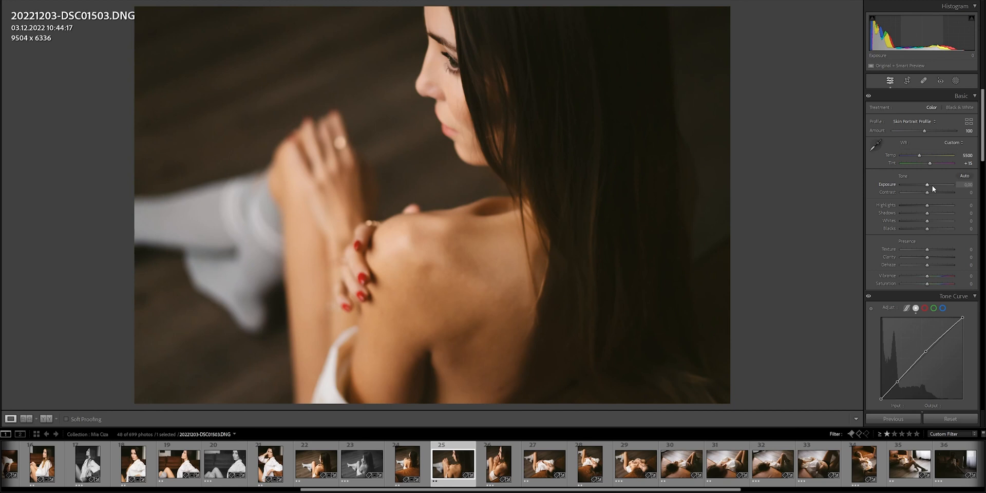
key("Up")
key("Up")
key("Up")
key("Up")
key("Up")
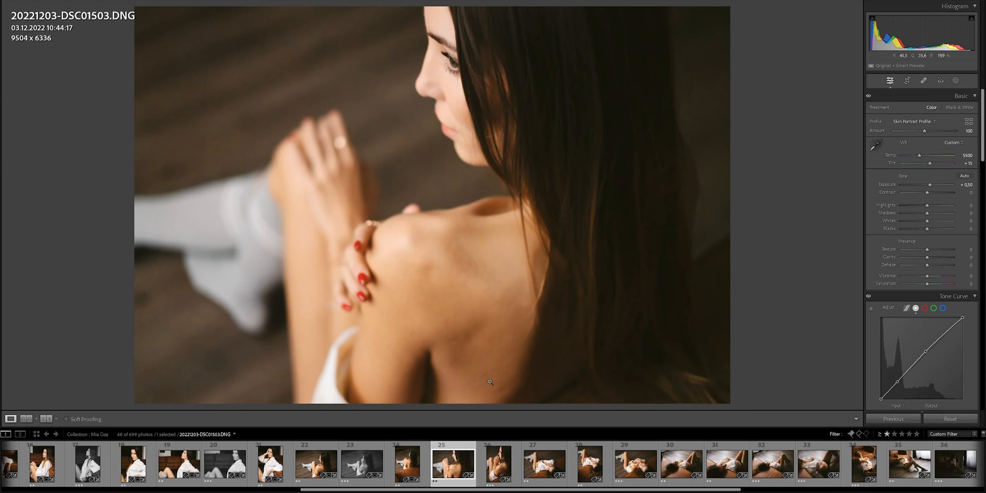
Apply the black-and-white settings of 20221203-DSC01489.DNG to the vertical photo 20221203-DSC01513.DNG
left_click(499, 464)
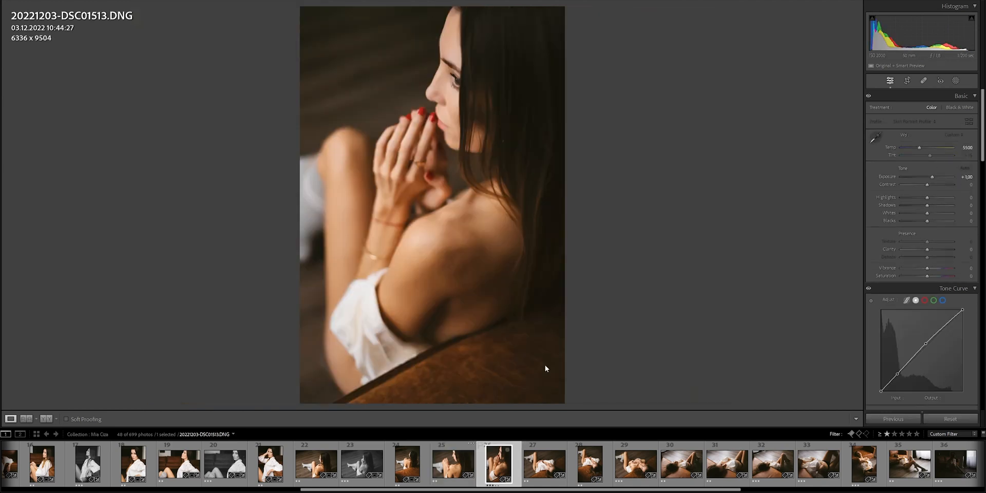
left_click(362, 464, "ctrl")
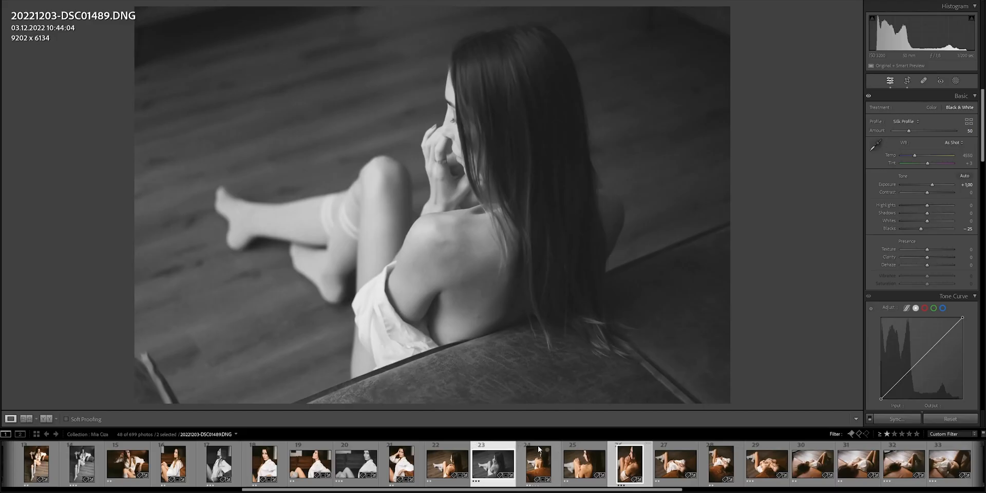
left_click(629, 464, "ctrl")
Raise the exposure of the black-and-white vertical photo 20221203-DSC01513.DNG to +2.00
left_click_drag(932, 185, 931, 185)
key("Up")
key("Up")
key("Up")
key("Up")
key("Up")
key("Up")
key("Up")
key("Up")
key("Up")
key("Up")
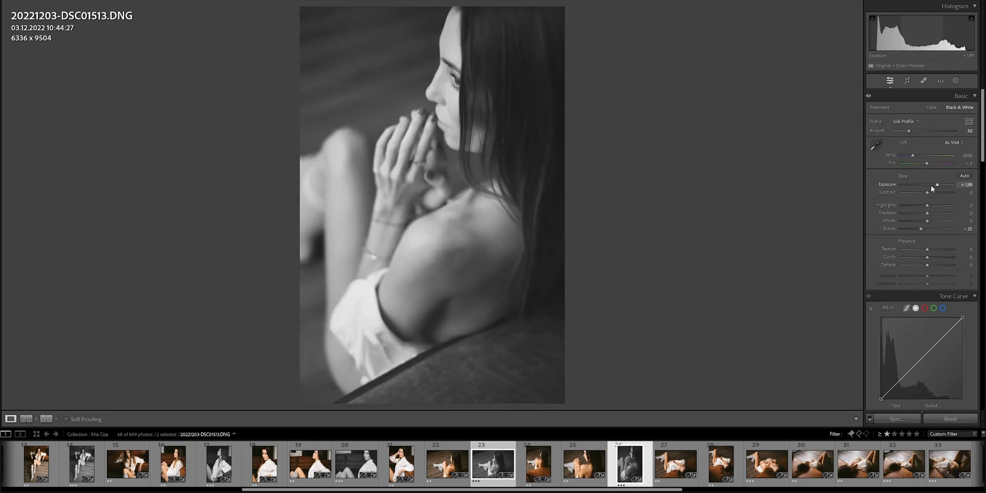
left_click(968, 184)
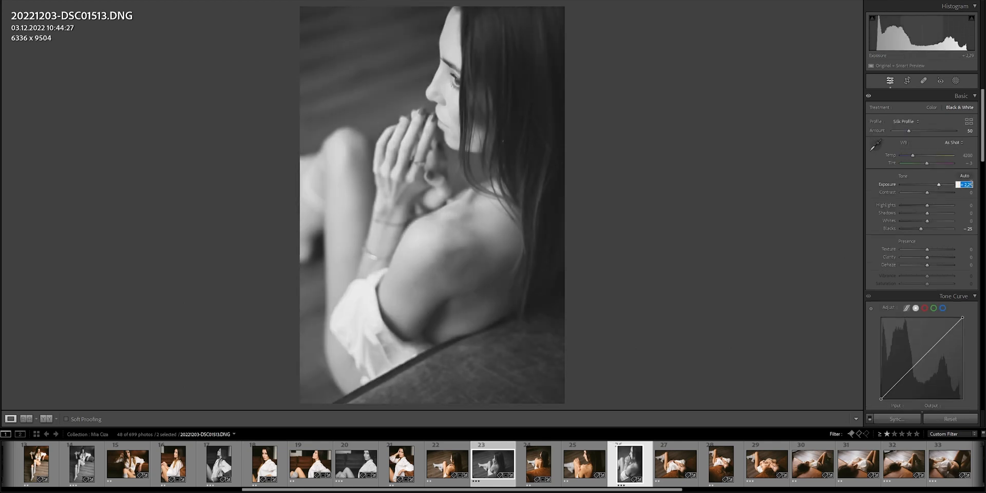
type("2")
key("Return")
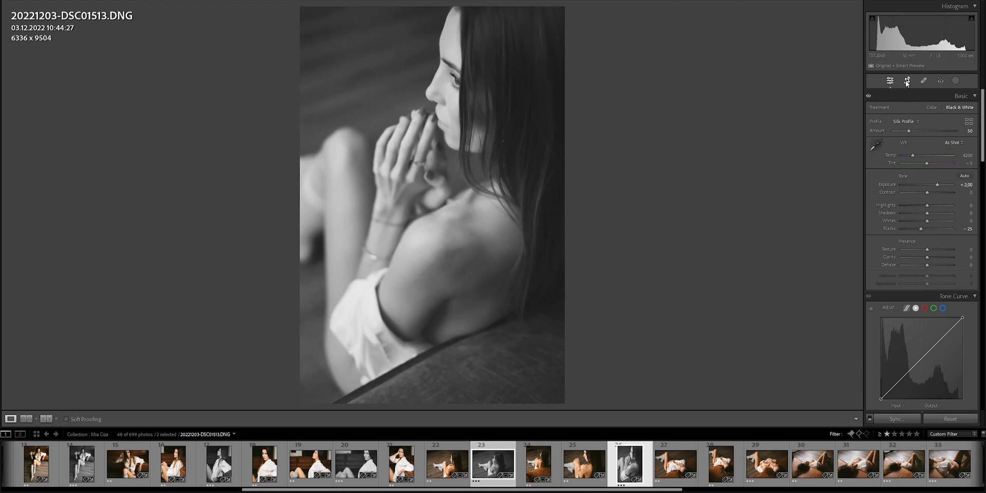
Crop the black-and-white vertical photo tighter around the woman to about 5713 x 8569 pixels
left_click(906, 80)
left_click_drag(561, 11, 552, 22)
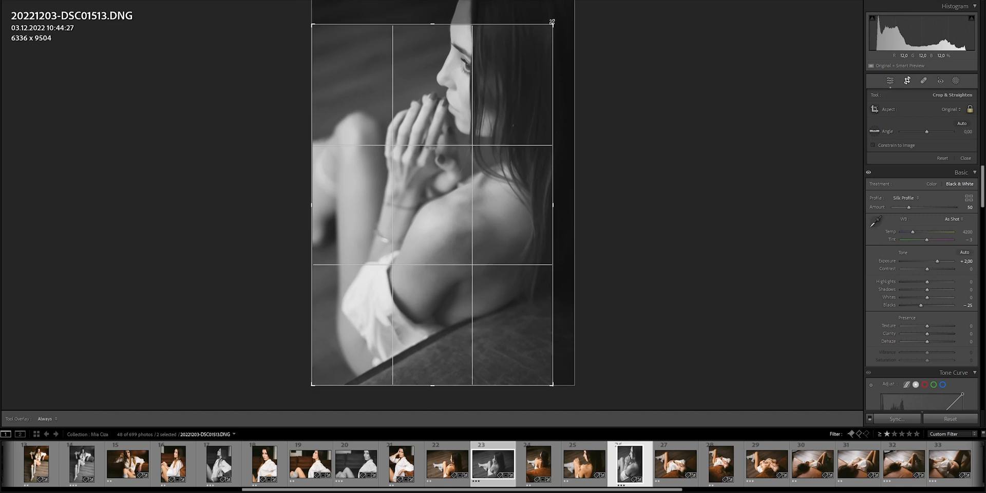
left_click_drag(552, 384, 550, 381)
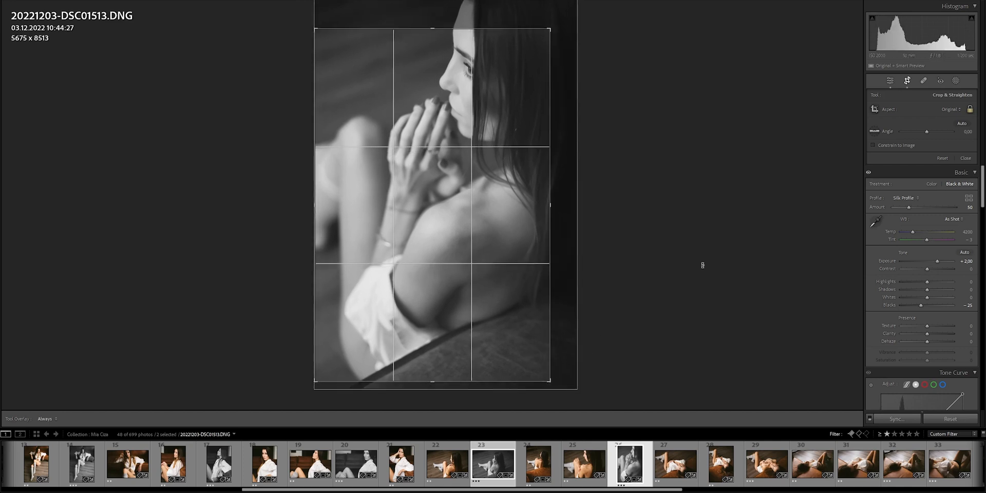
left_click_drag(926, 131, 926, 131)
left_click_drag(556, 23, 555, 24)
key("Return")
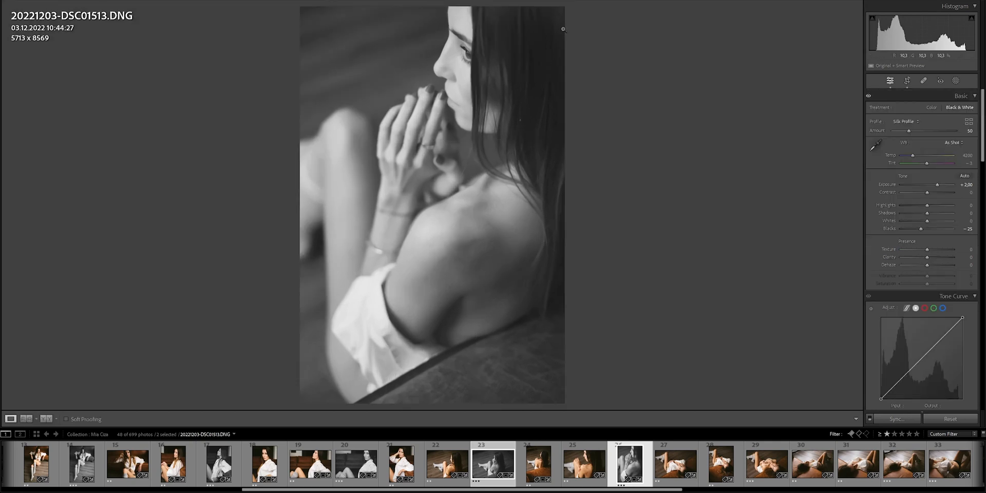
Compare the color photo 20221203-DSC01503.DNG side by side with the black-and-white 20221203-DSC01513.DNG
left_click(590, 462, "shift")
key("n")
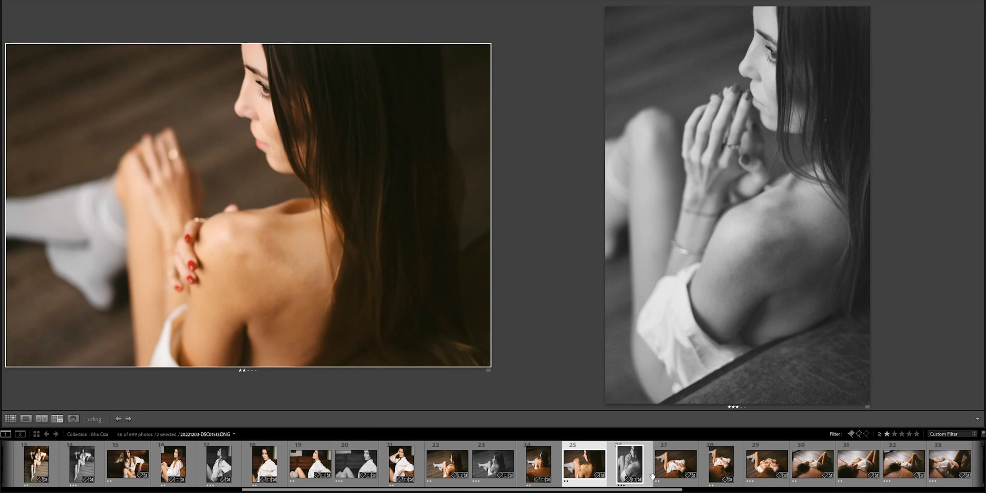
Open the photo 20221203-DSC01557.DNG for editing and crop it in from its lower right corner to about 9063 x 6042 pixels
left_click(680, 450)
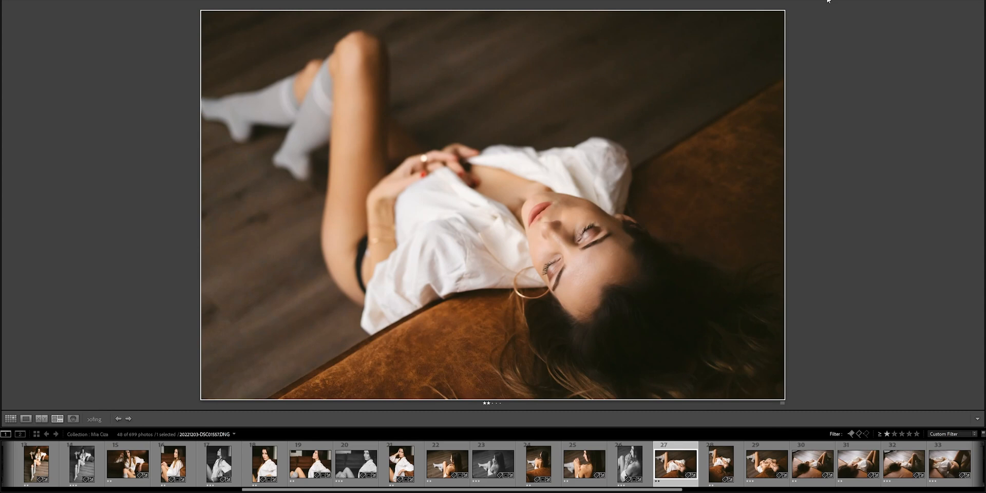
key("d")
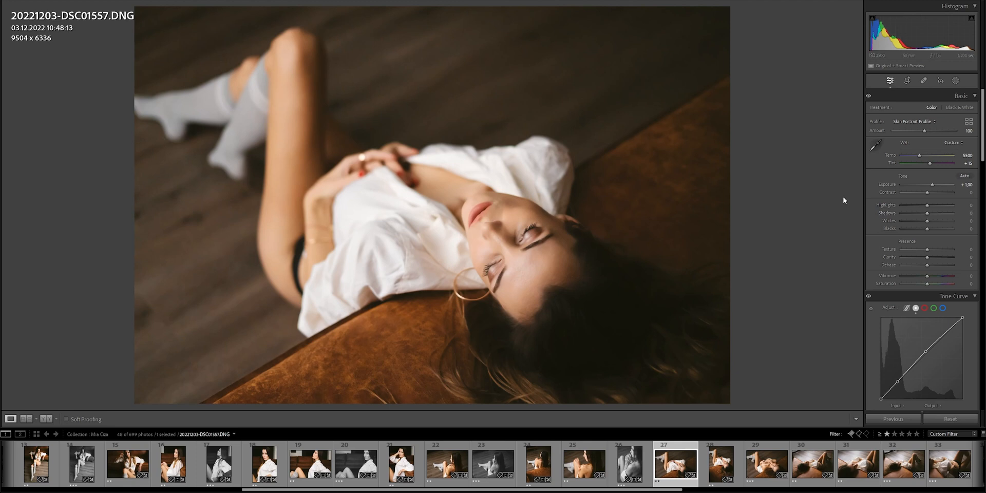
left_click(906, 81)
left_click_drag(726, 402, 662, 370)
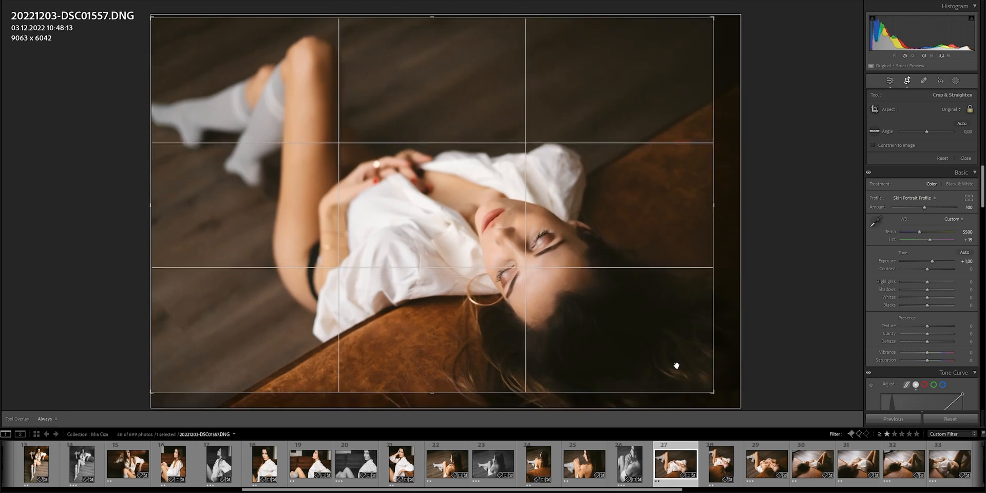
key("Return")
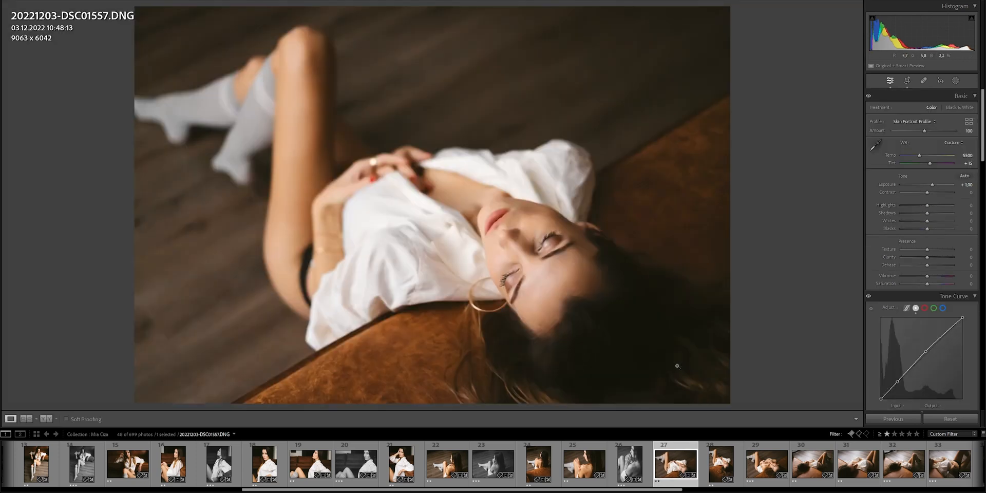
Open the vertical photo 20221203-DSC01600.DNG and straighten it with a crop angle of -1.50
left_click(712, 470)
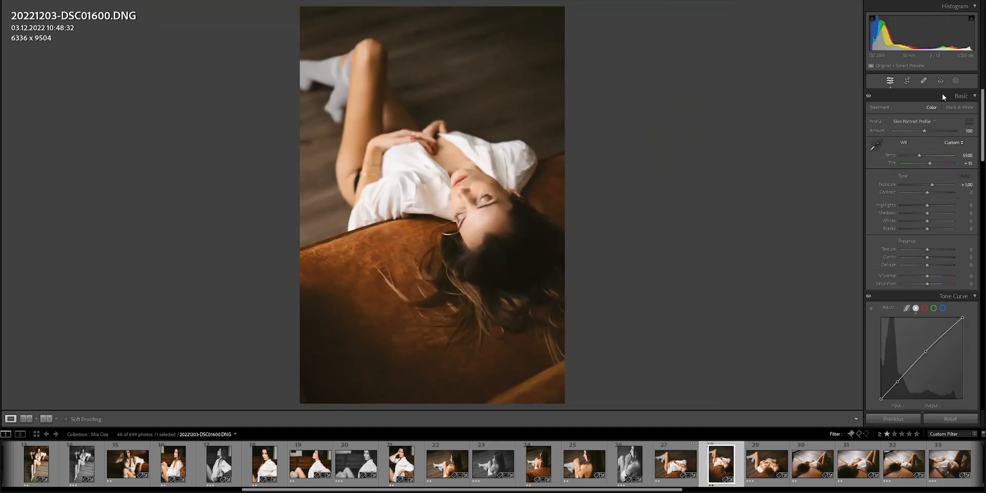
left_click(908, 80)
left_click_drag(926, 131, 927, 130)
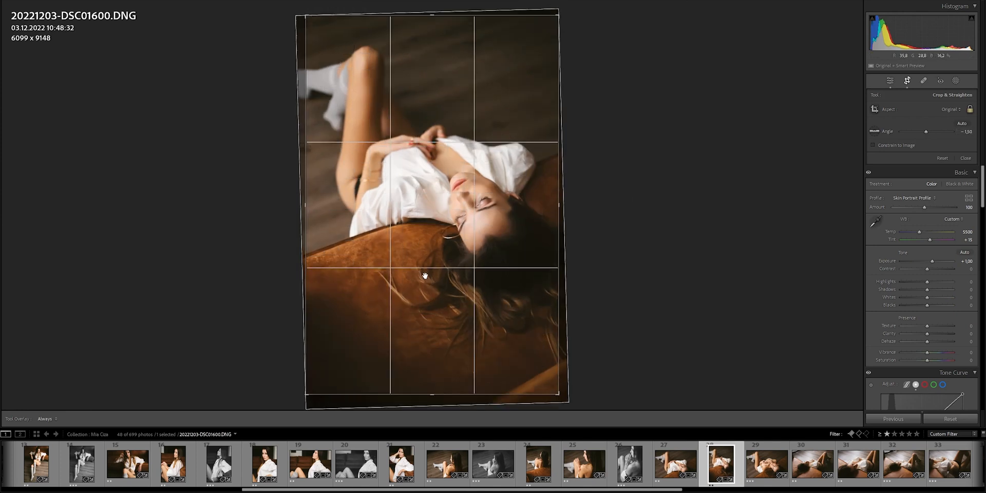
key("Return")
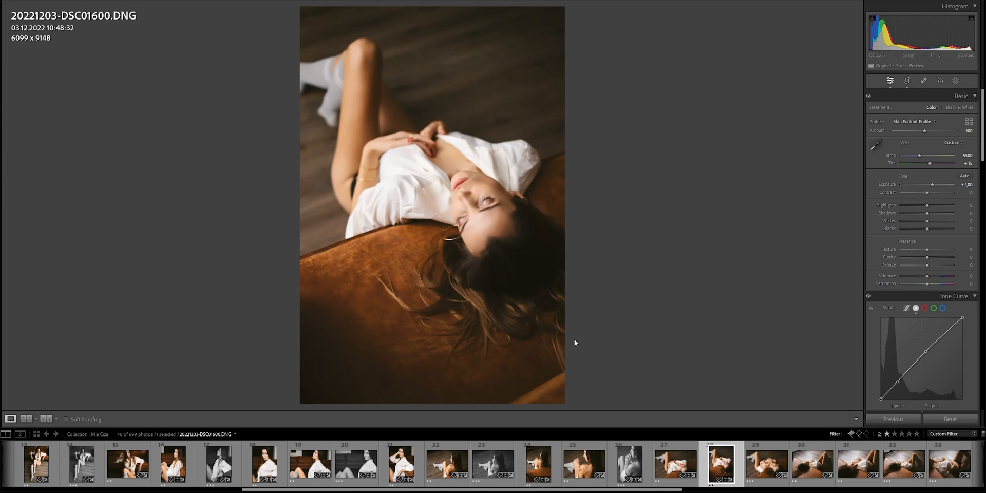
Open the photo 20221203-DSC01634.DNG and apply the Boudoir Secrets B&W preset to it
left_click(768, 464)
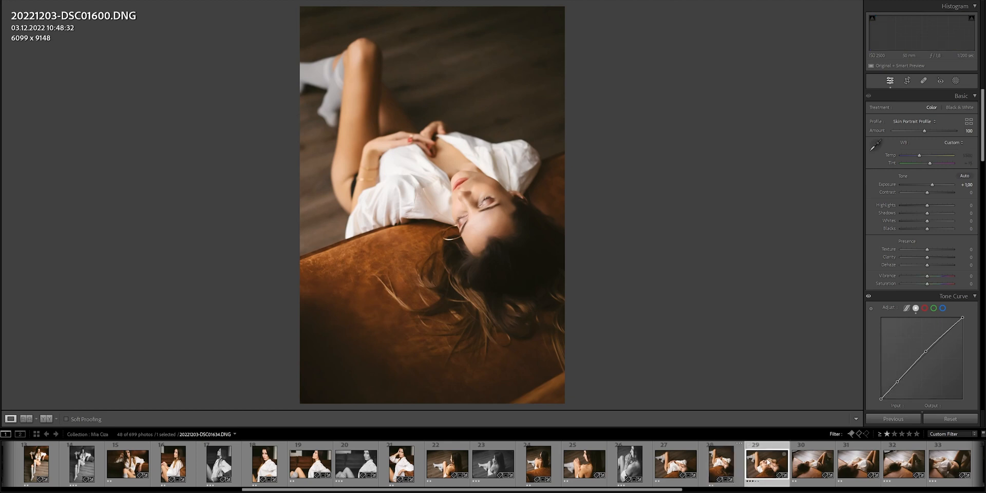
mouse_move(2, 198)
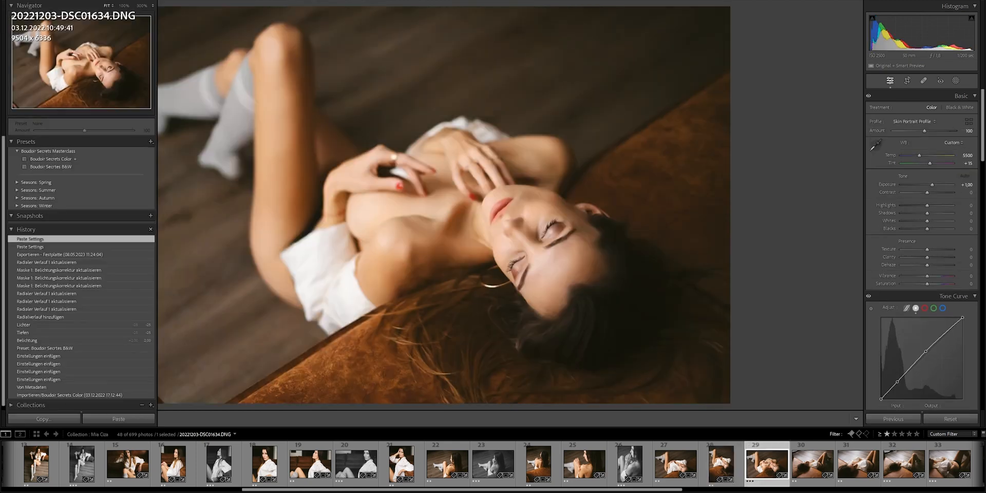
left_click(54, 167)
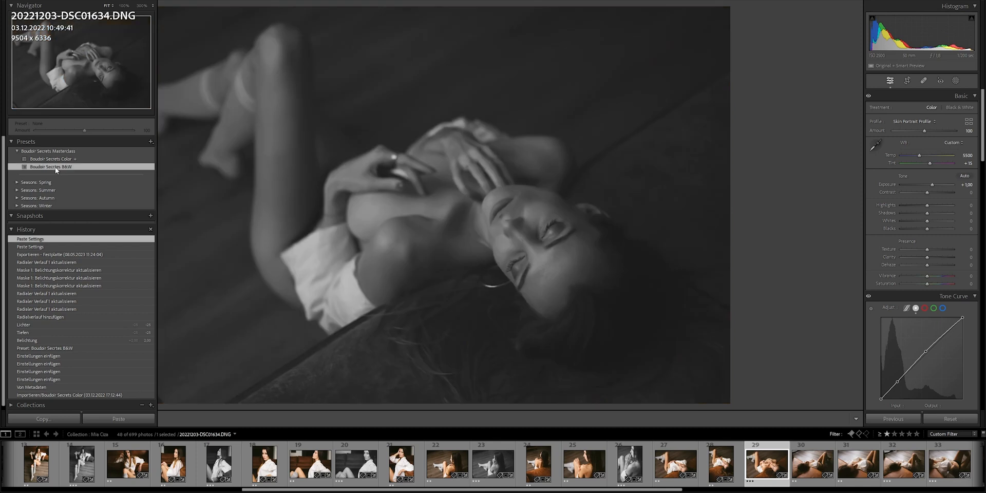
Set the exposure of the black-and-white photo 20221203-DSC01634.DNG to +2.00
left_click_drag(926, 184, 930, 184)
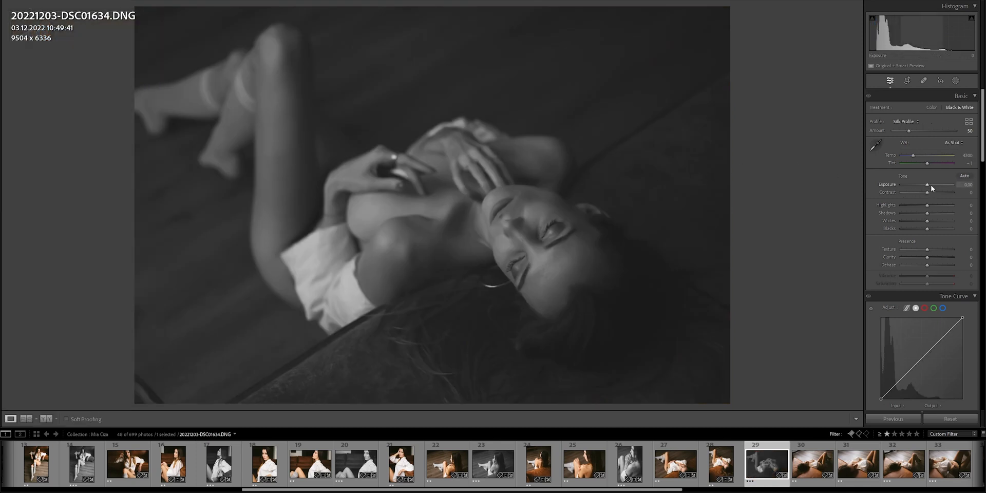
key("Up")
key("Up")
key("Up")
key("Up")
key("Up")
key("Up")
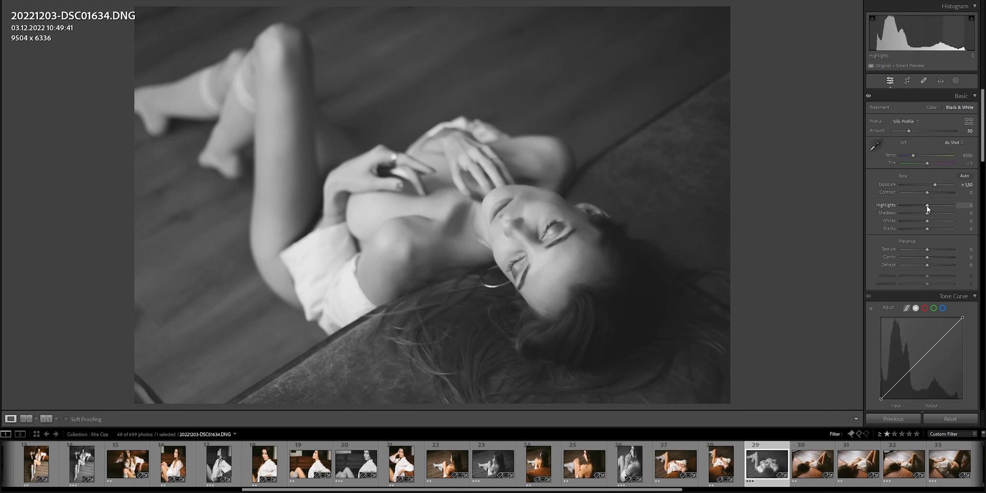
left_click(964, 185)
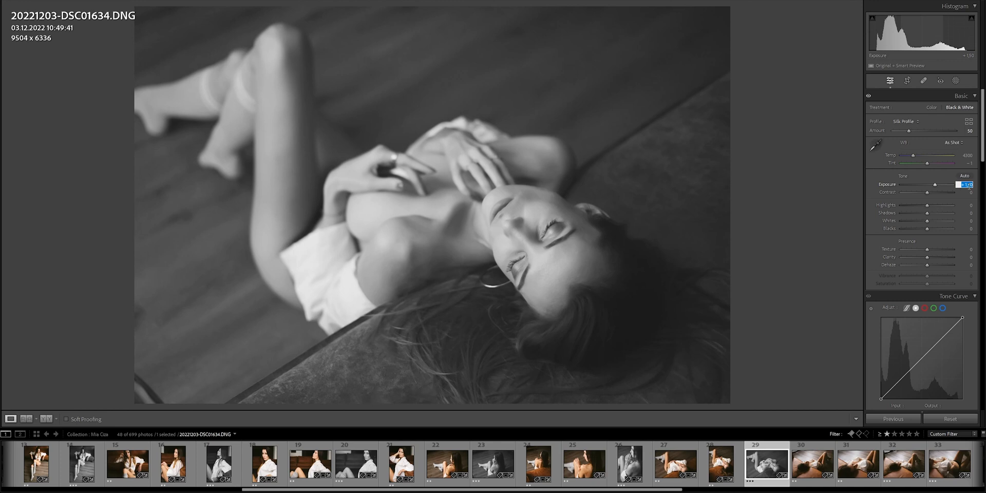
type("2")
key("Return")
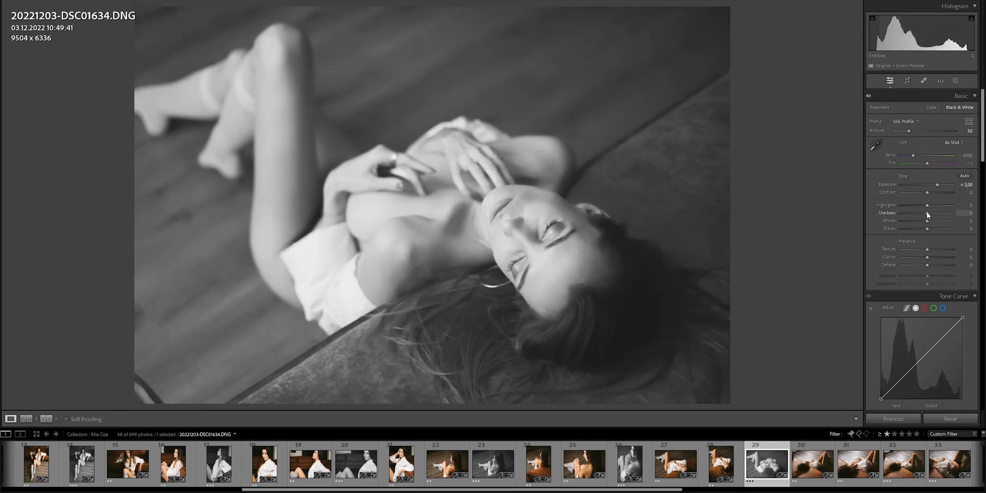
Darken the black-and-white photo's tones with shadows at -25, blacks at -25 and highlights at -10
key("Down")
key("Down")
key("Down")
key("Down")
key("Down")
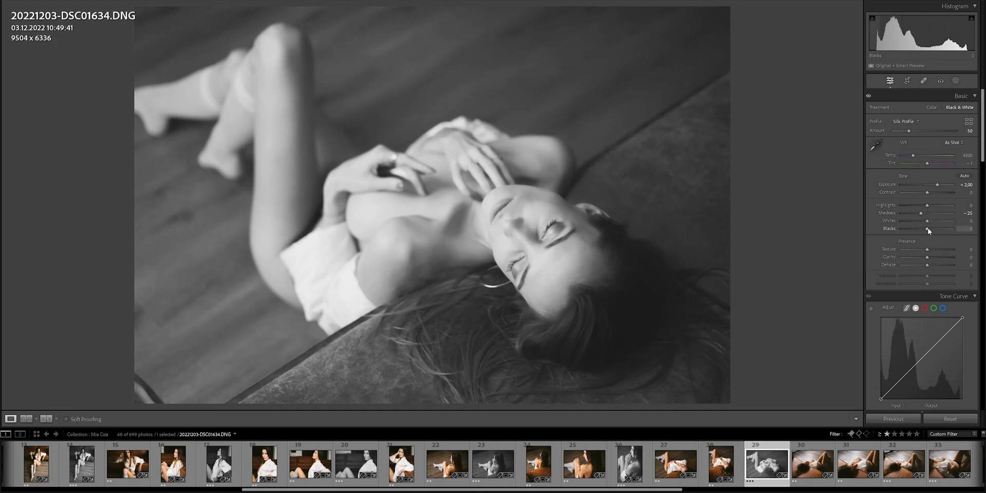
key("Down")
key("Down")
key("Down")
key("Down")
key("Down")
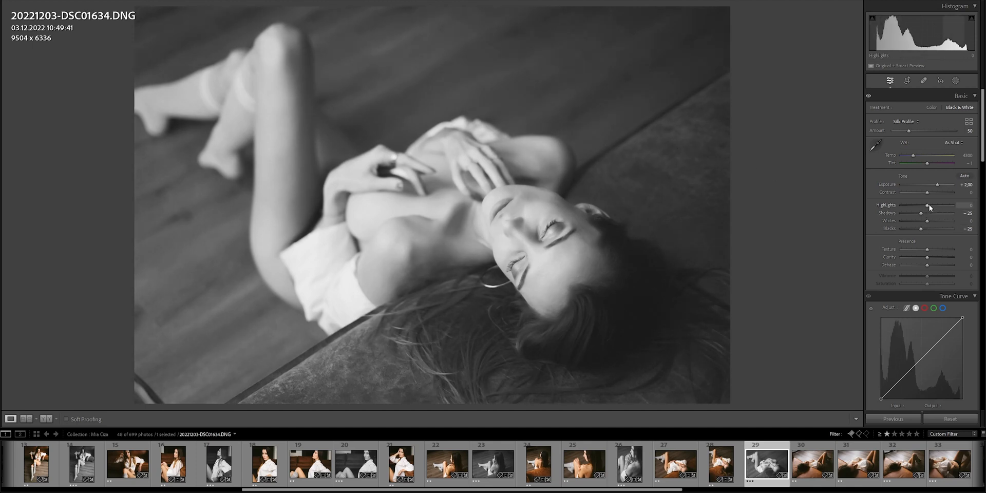
key("Down")
key("Down")
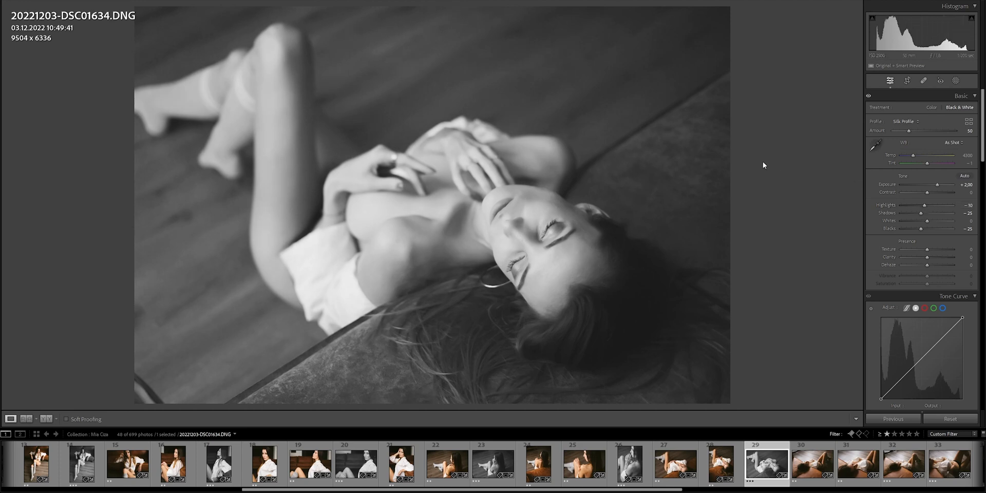
Crop the black-and-white photo in from its lower right corner to about 9151 x 6101 pixels
left_click(906, 81)
left_click_drag(724, 403, 714, 395)
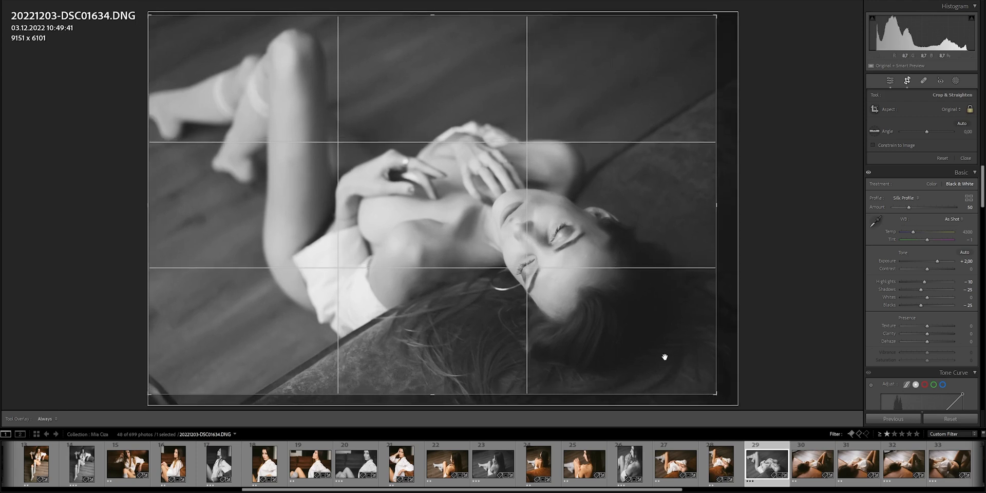
key("Return")
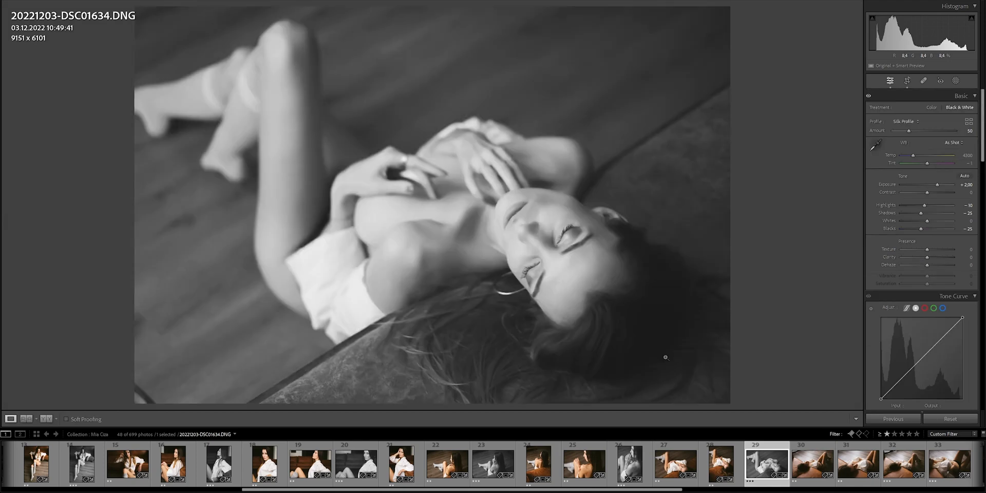
Open the photo 20221203-DSC01692.DNG and set its exposure to +1.25
left_click(808, 451)
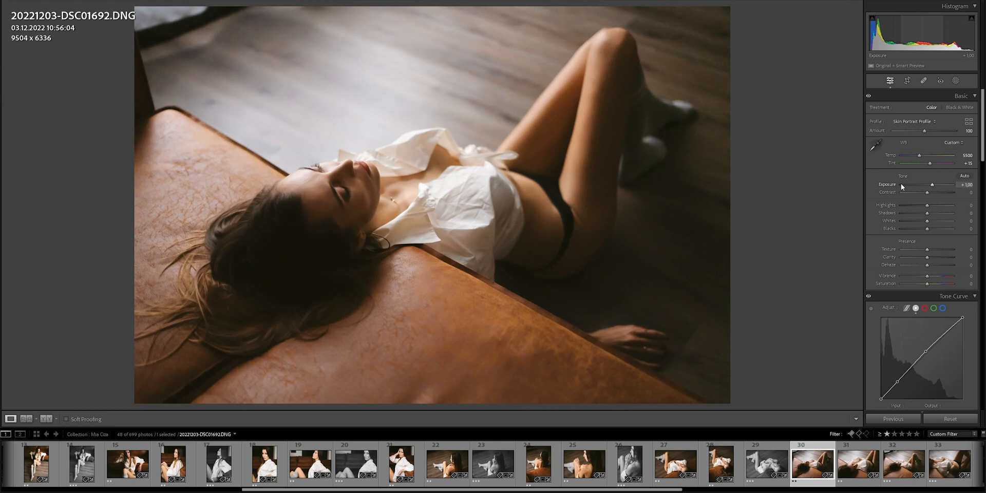
left_click(961, 186)
key("Return")
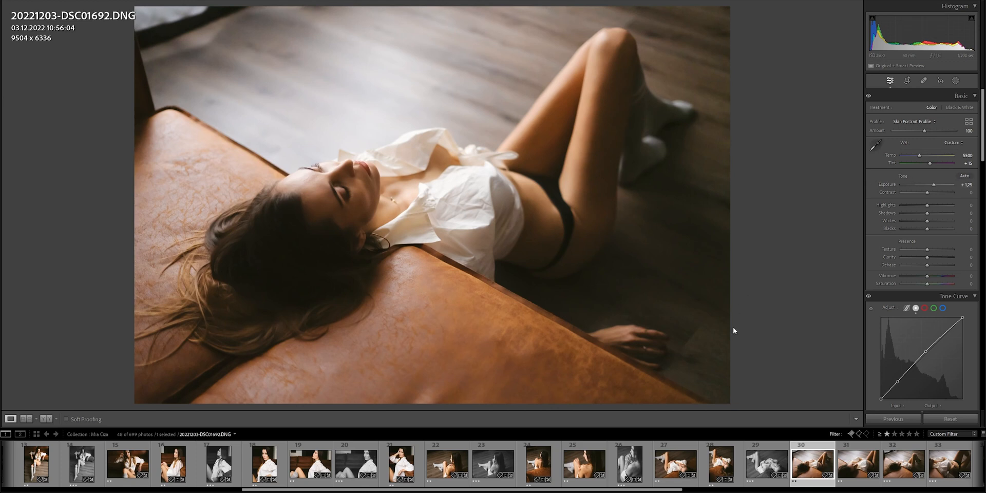
Compare the brightness of the following photo 20221203-DSC01700.DNG with 20221203-DSC01692.DNG
left_click(857, 464)
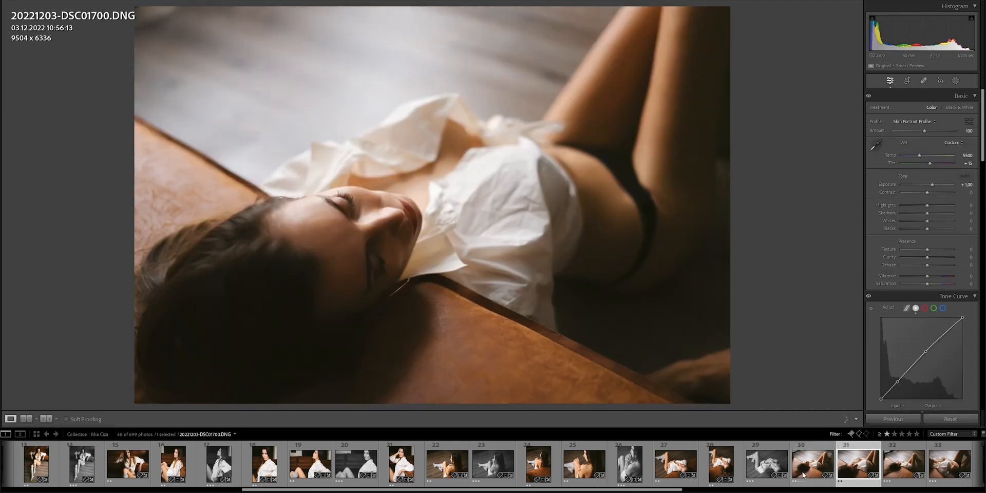
left_click(813, 464)
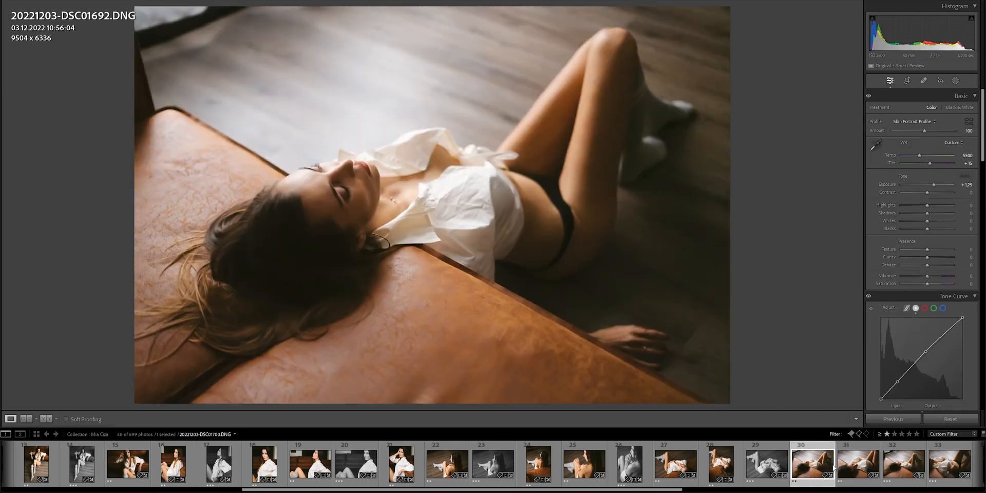
Sync the develop settings of 20221203-DSC01692.DNG to the following photos up to 20221203-DSC01863.DNG and check the result on 20221203-DSC01700.DNG
scroll(880, 472, "down", 5)
scroll(460, 465, "up", 1)
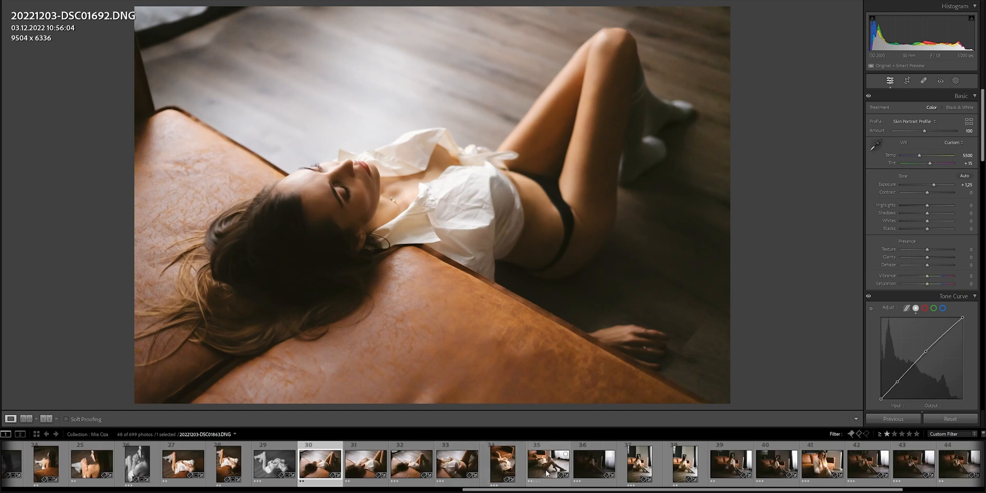
left_click(552, 457, "shift")
left_click(896, 419)
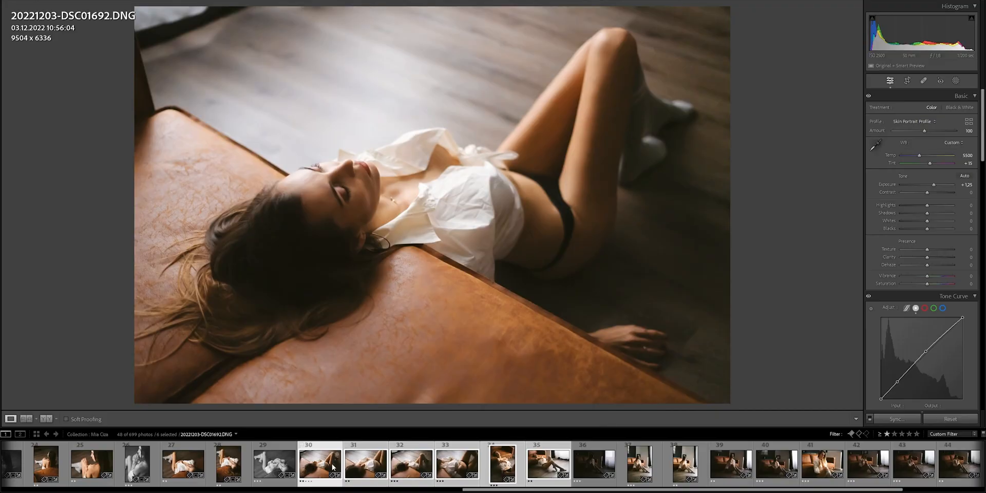
left_click(358, 465)
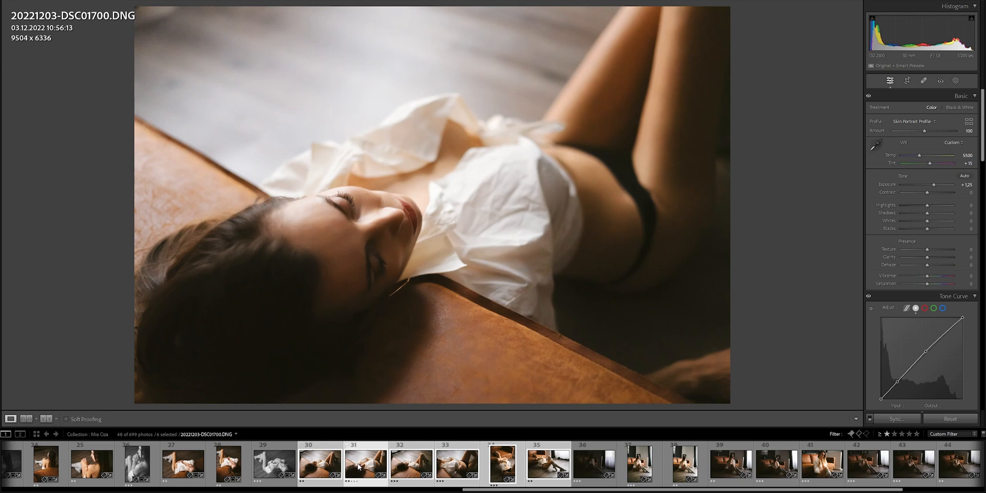
Apply the Boudoir Secrets B&W preset to 20221203-DSC01713.DNG and raise its exposure to +2.00
left_click(404, 465)
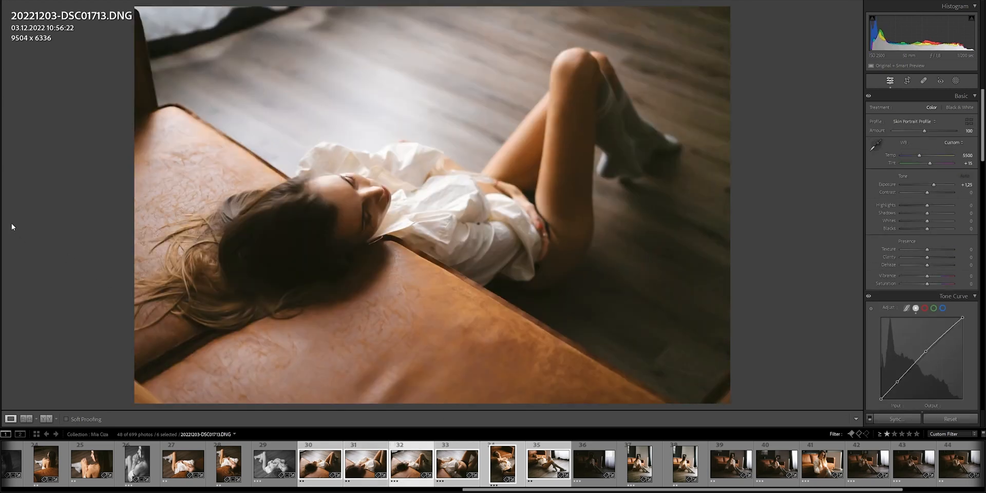
mouse_move(2, 224)
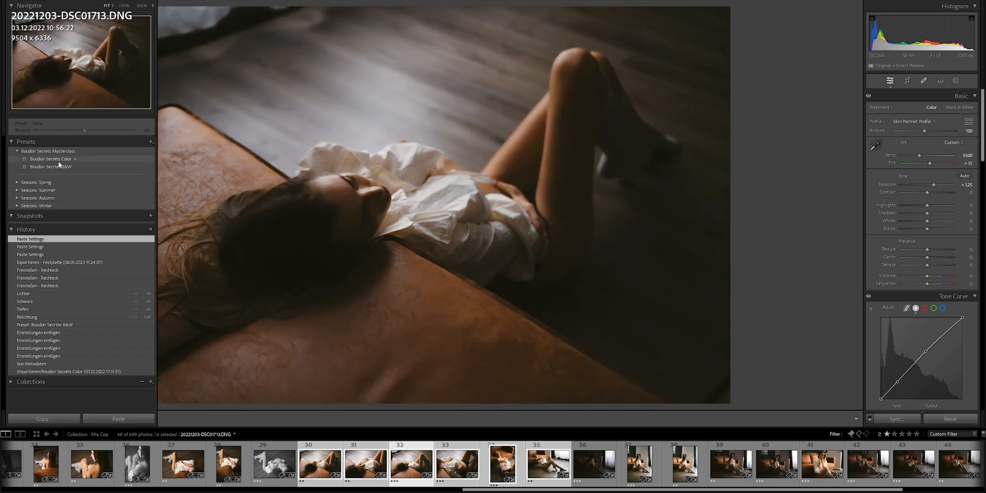
left_click(58, 164)
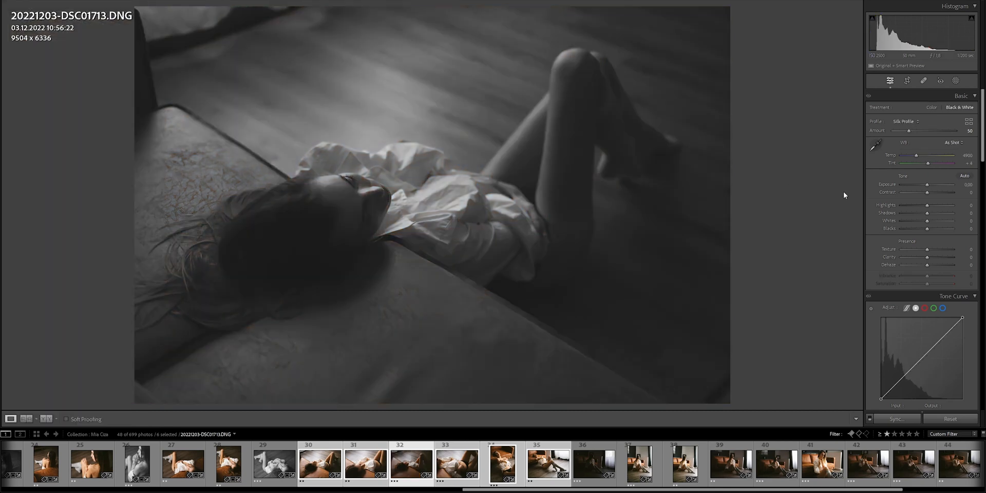
key("Up")
key("Up")
key("Up")
key("Up")
key("Up")
key("Up")
key("Up")
key("Up")
key("Up")
key("Up")
key("Up")
key("Up")
key("Up")
key("Up")
key("Up")
key("Up")
key("Up")
key("Up")
key("Up")
key("Up")
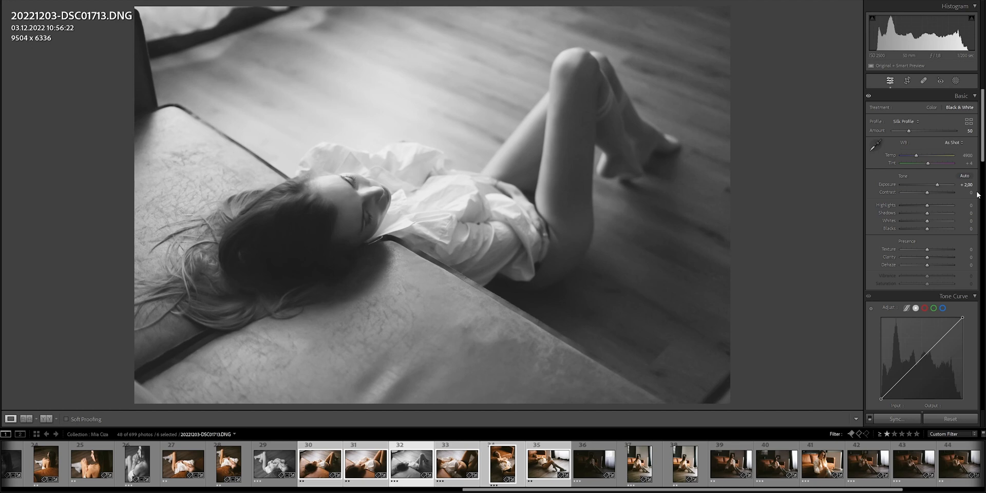
Set the black-and-white photo's shadows to -25, blacks to -25 and highlights to -10
key("shift+Down")
key("Down")
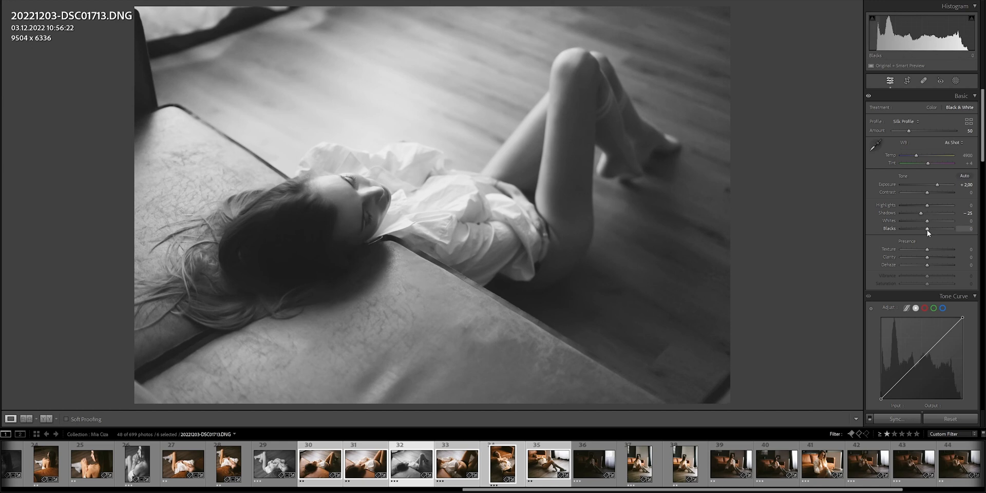
key("shift+Down")
key("Down")
key("Up")
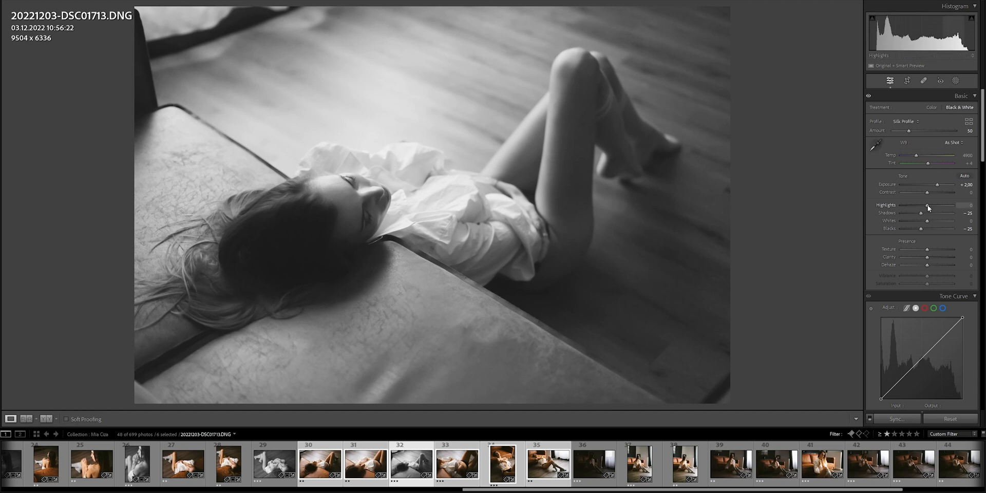
left_click_drag(927, 205, 924, 204)
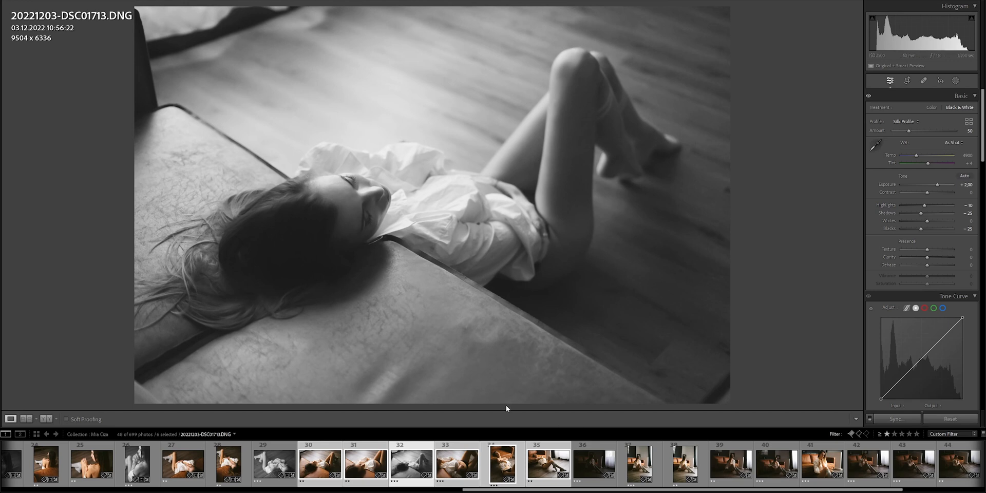
Review the neighbouring photos and sync the black-and-white settings of 20221203-DSC01713.DNG to 20221203-DSC01765.DNG
left_click(364, 450)
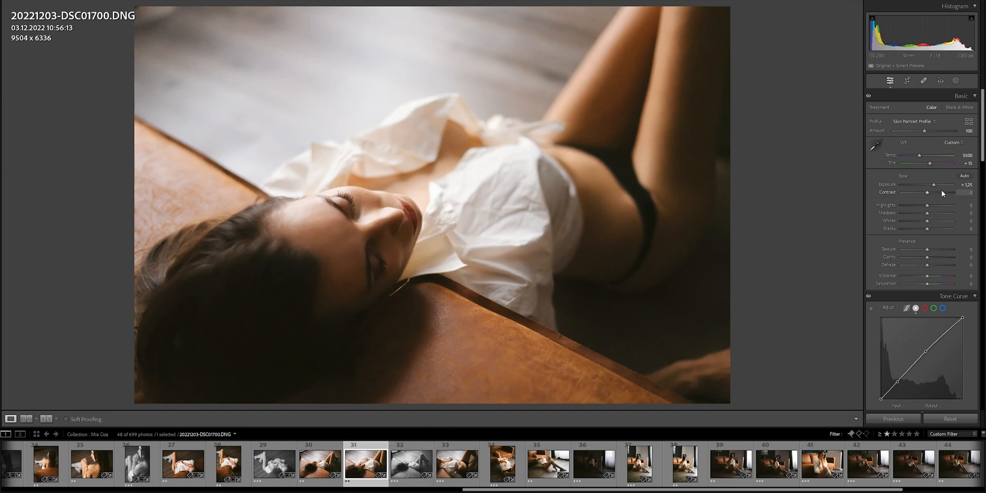
left_click(418, 441)
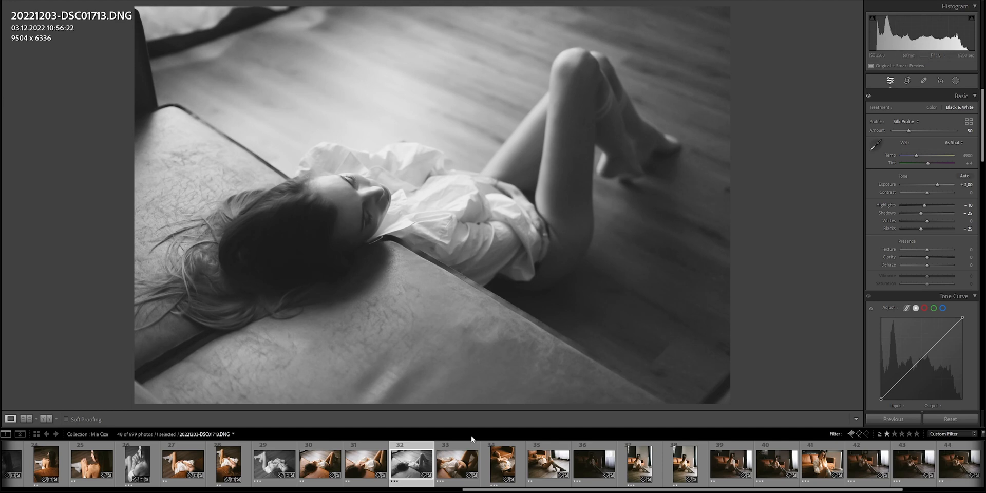
left_click(457, 457)
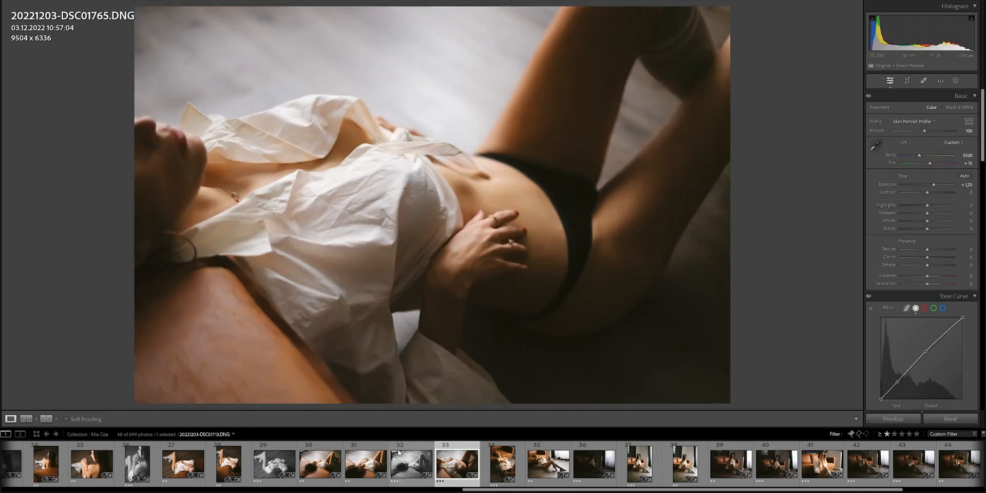
left_click(426, 459)
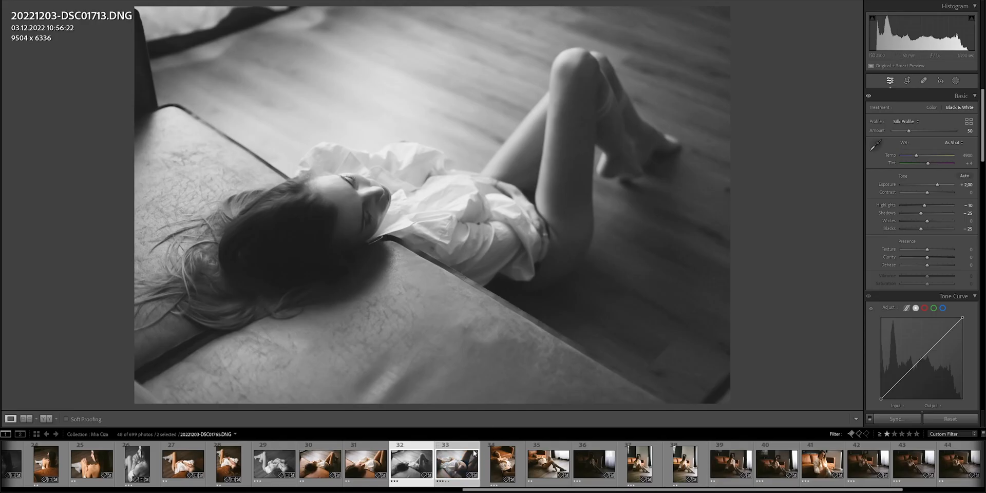
left_click(457, 447)
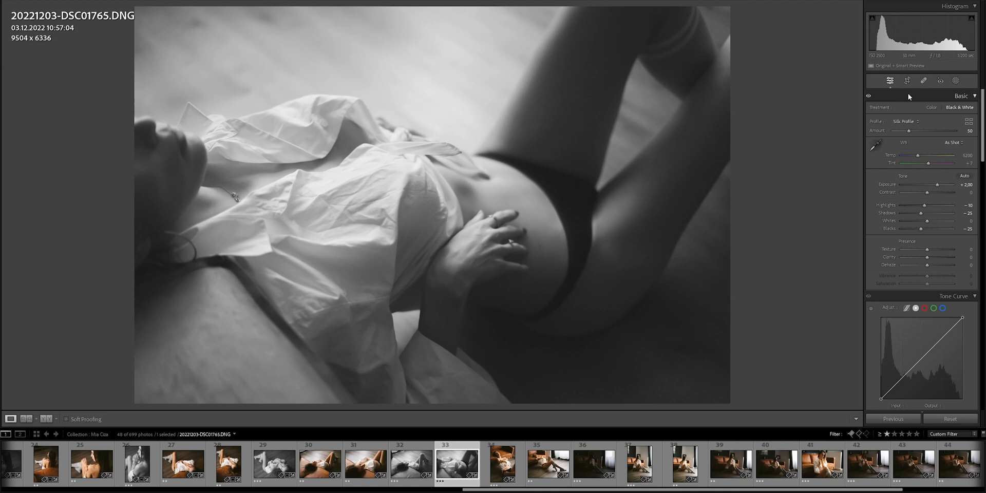
Crop 20221203-DSC01765.DNG in from its left edge to about 9114 x 6076 pixels
key("r")
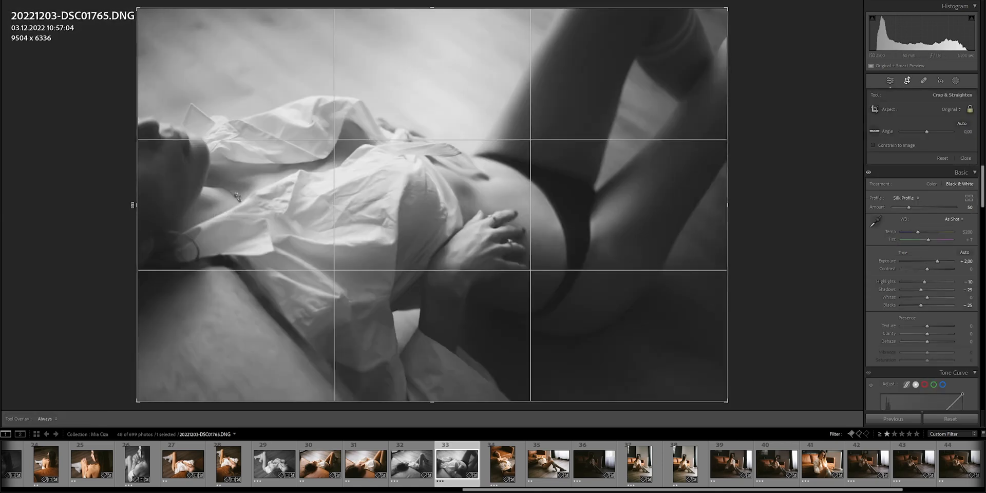
left_click_drag(134, 206, 145, 205)
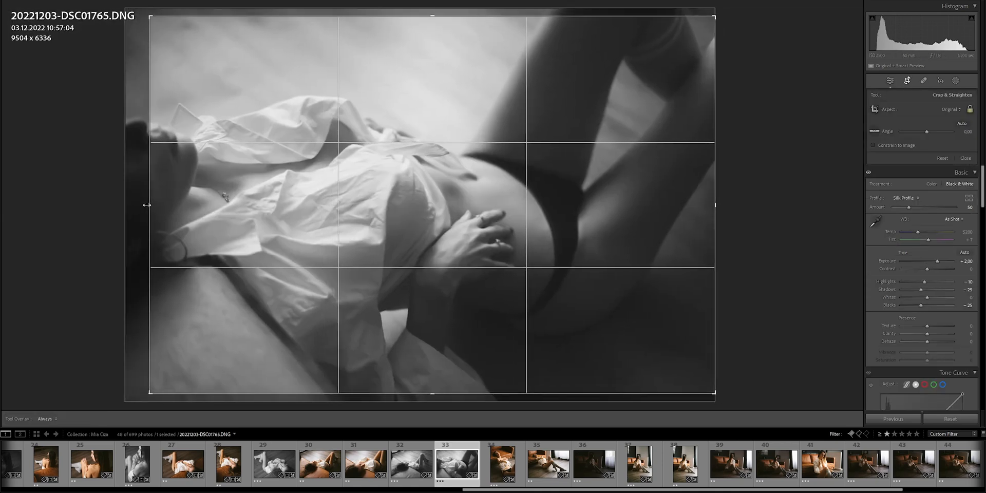
key("Return")
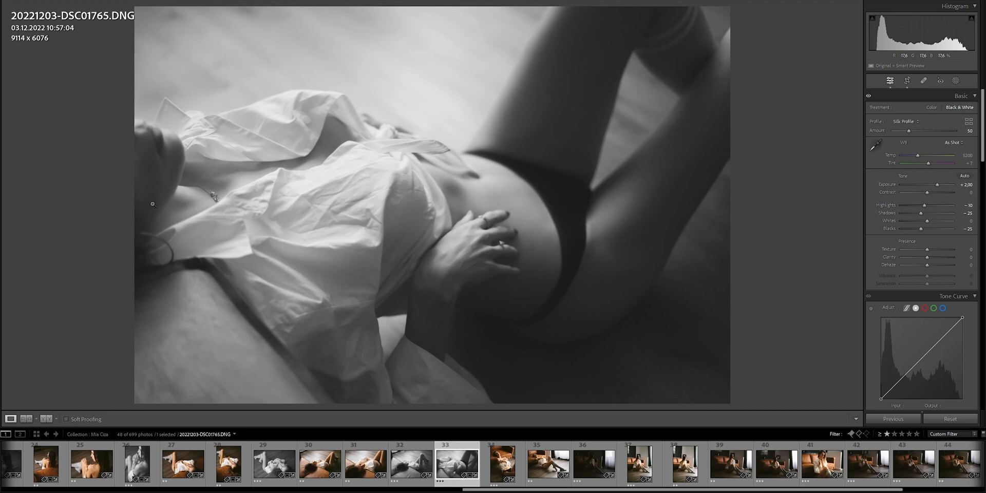
Lower the cropped photo's highlights to -25 and sync its black-and-white settings to 20221203-DSC01852.DNG
key("Down")
key("Down")
left_click(491, 469)
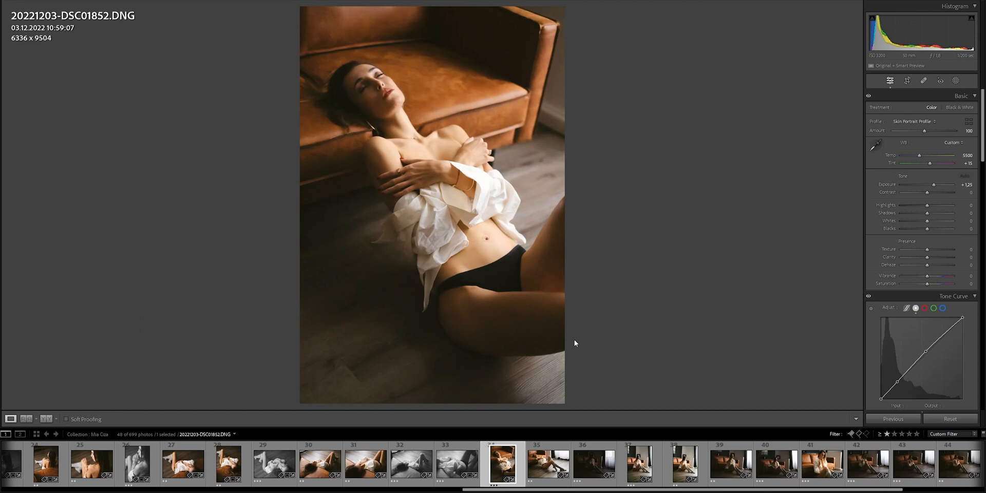
left_click(477, 467)
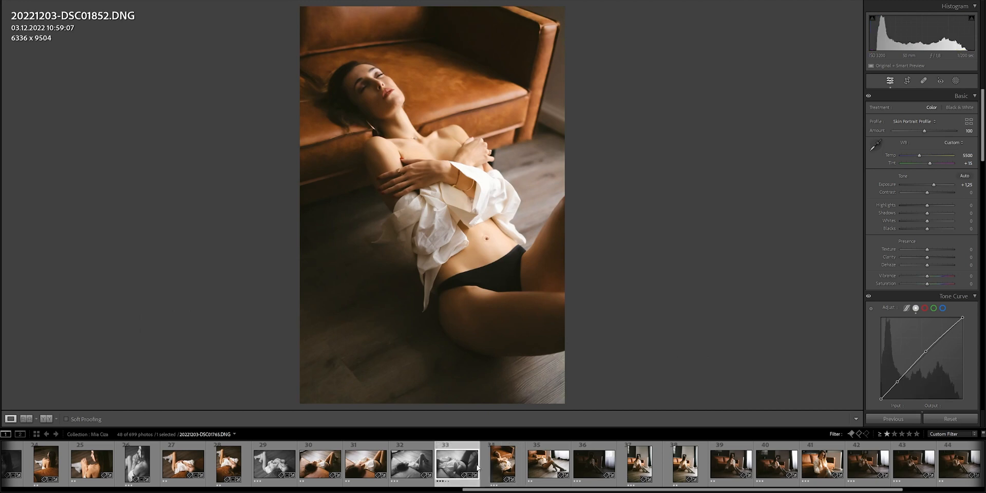
left_click(502, 465, "ctrl")
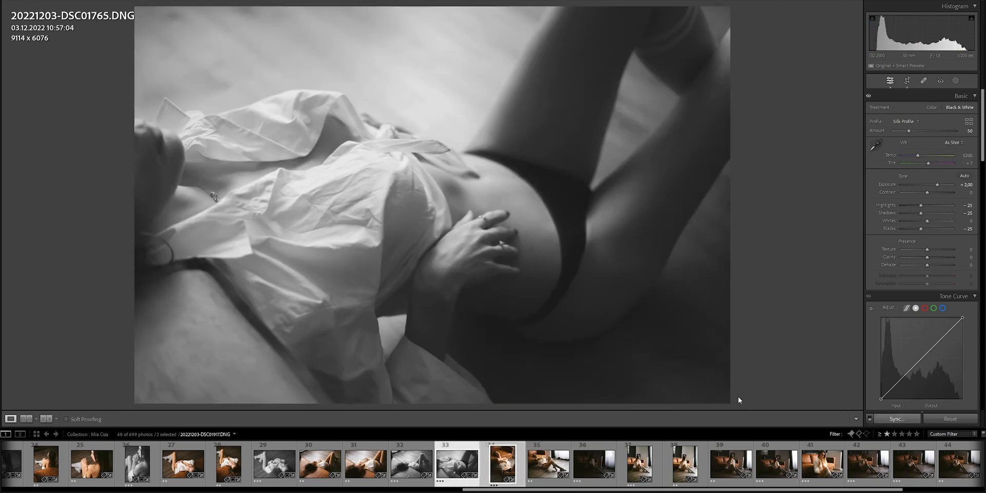
left_click(500, 460)
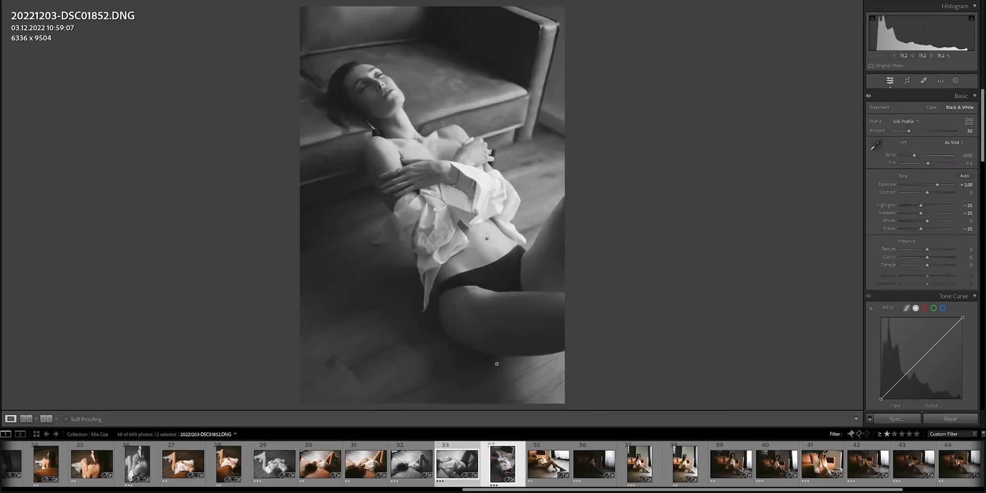
Straighten 20221203-DSC01852.DNG with a crop angle of -1.00
left_click(906, 80)
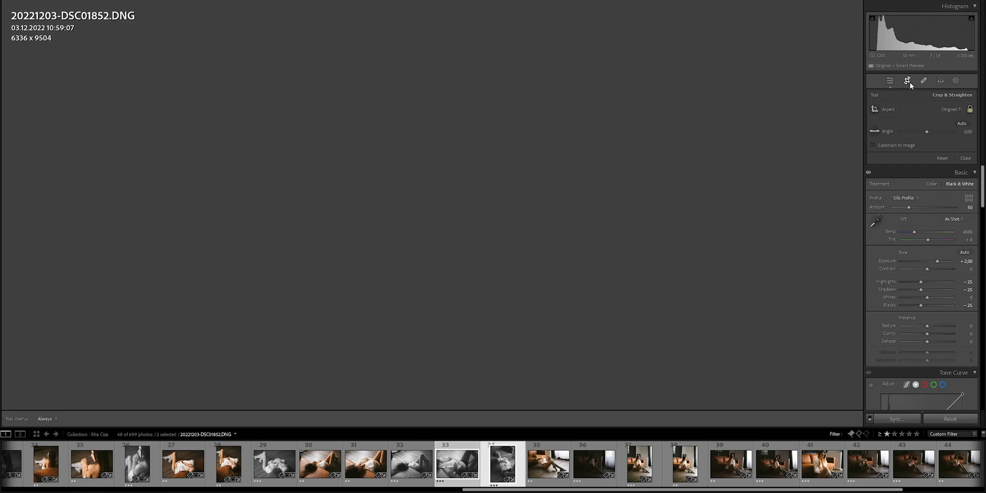
left_click_drag(928, 134, 928, 133)
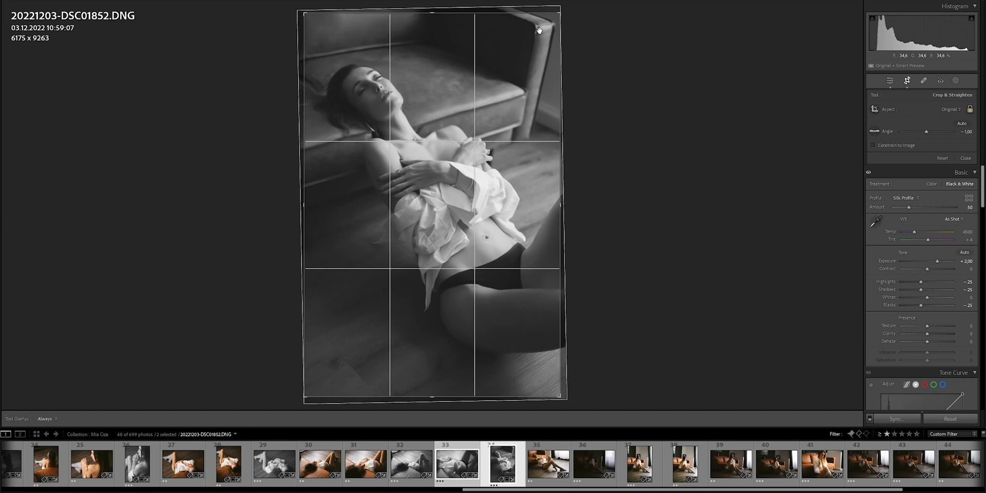
left_click_drag(449, 190, 448, 189)
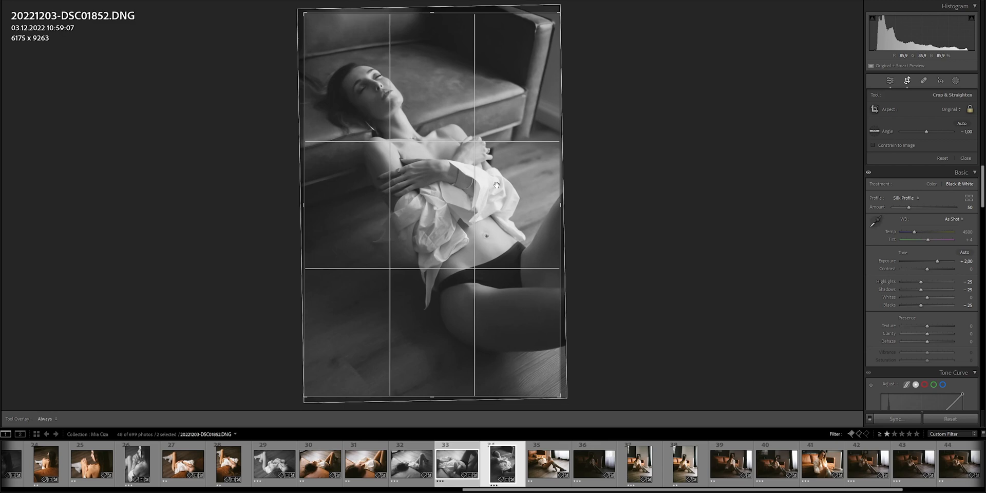
key("Return")
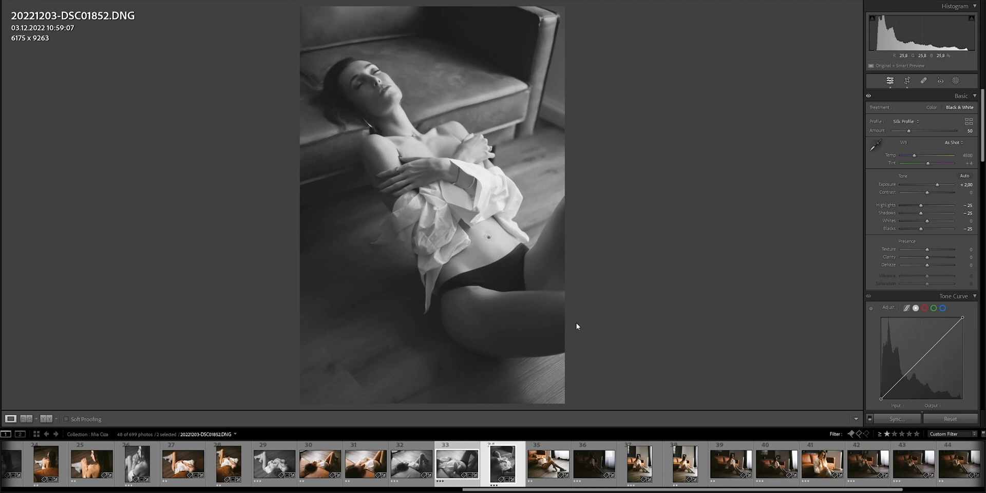
Straighten 20221203-DSC01863.DNG with an angle of 1.50 and crop it to about 8713 x 5809 pixels
left_click(541, 463)
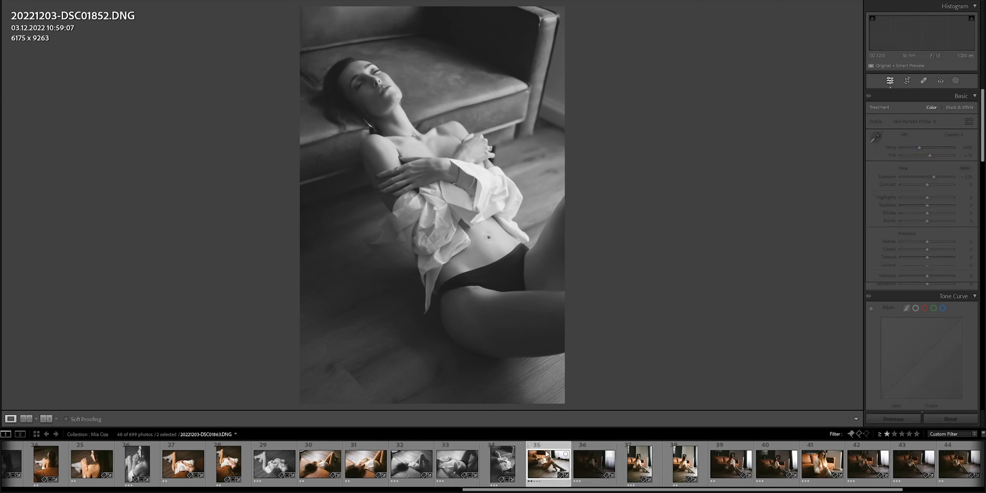
left_click(908, 81)
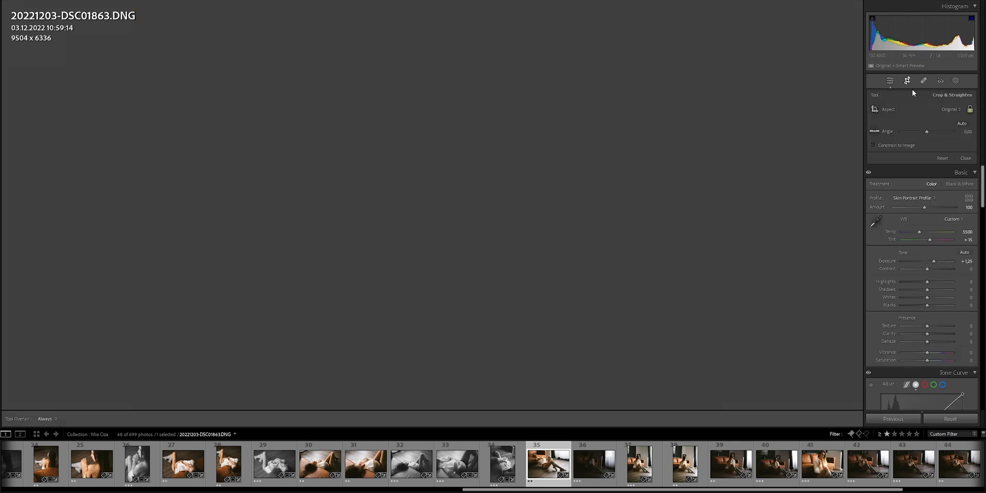
left_click_drag(926, 131, 926, 134)
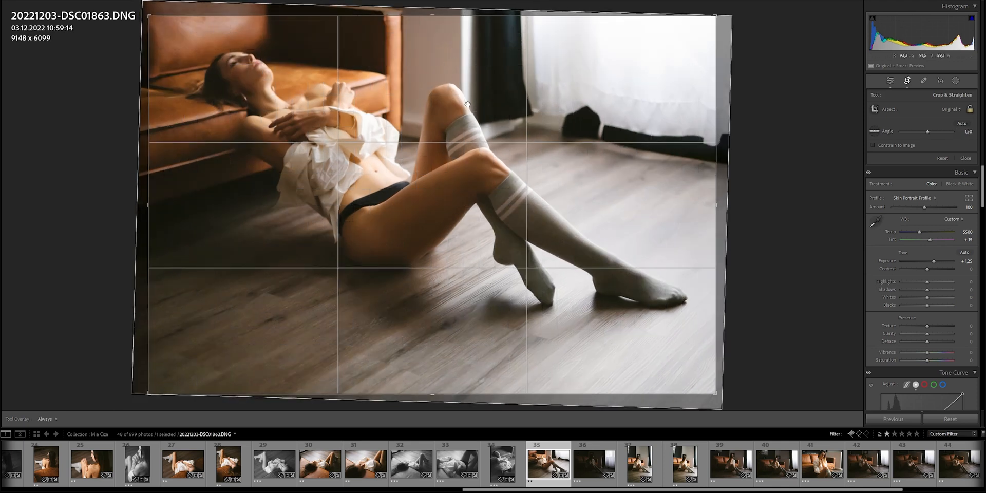
left_click_drag(466, 392, 451, 360)
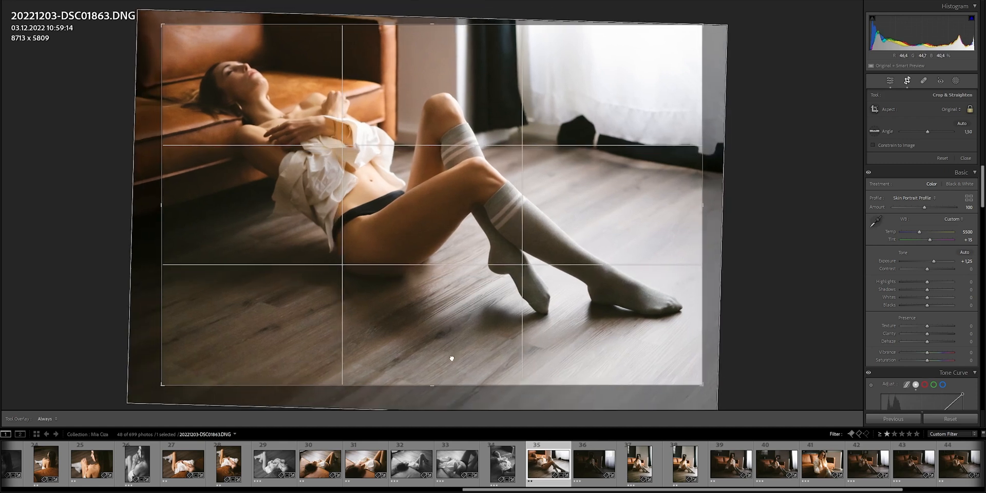
key("Return")
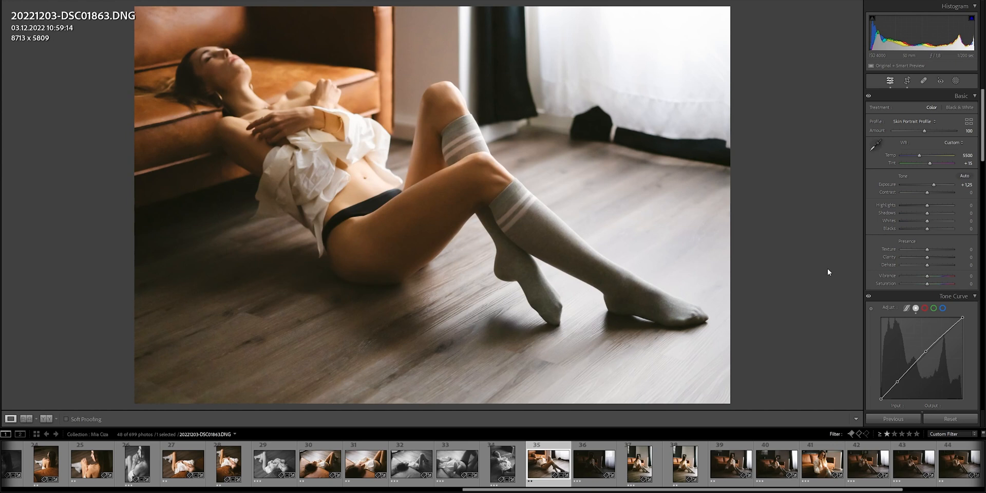
Set the shadows of 20221203-DSC01863.DNG to -25
key("shift+Down")
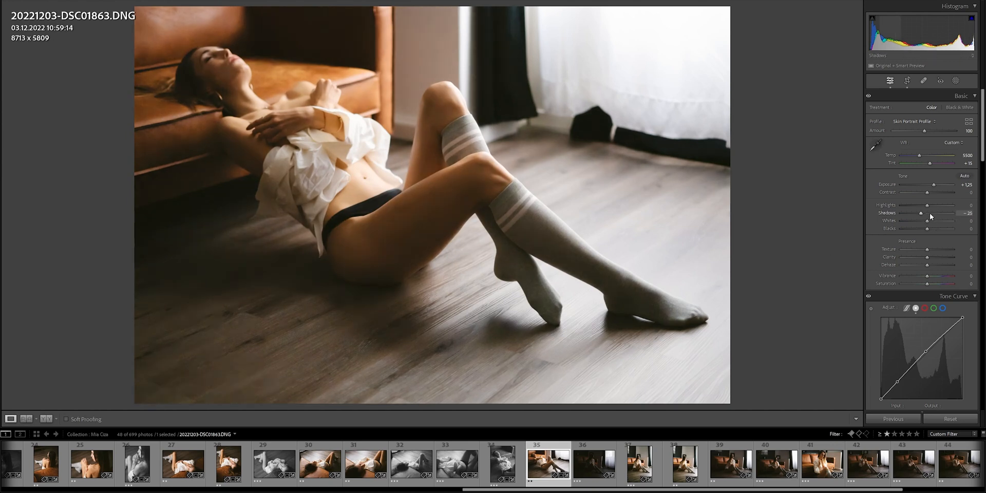
key("Up")
key("Up")
key("Up")
key("Down")
key("Down")
key("Down")
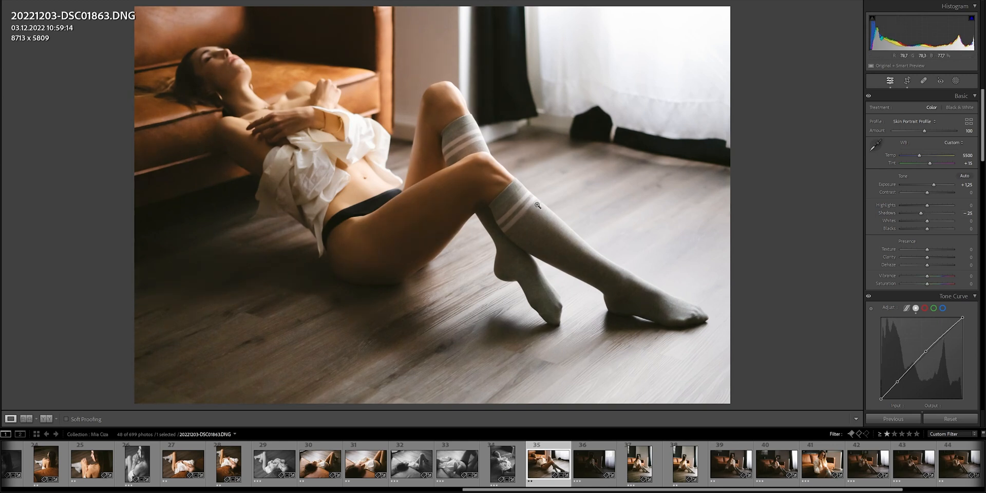
Apply the Boudoir Secrets B&W preset to 20221203-DSC01909.DNG
left_click(591, 456)
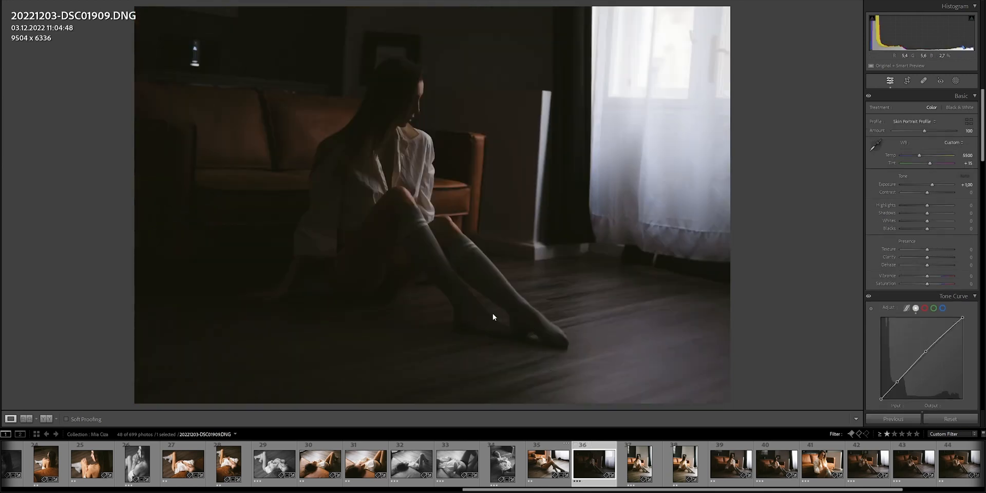
mouse_move(2, 218)
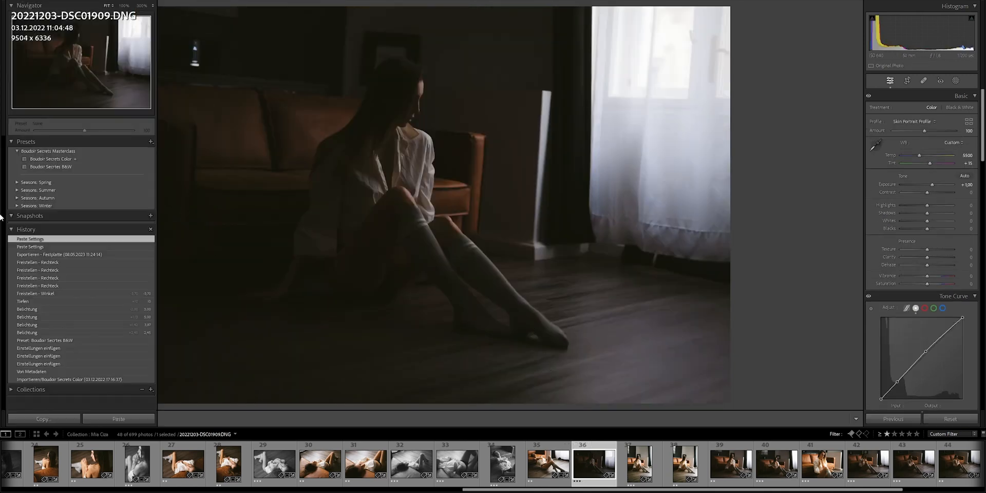
left_click(45, 167)
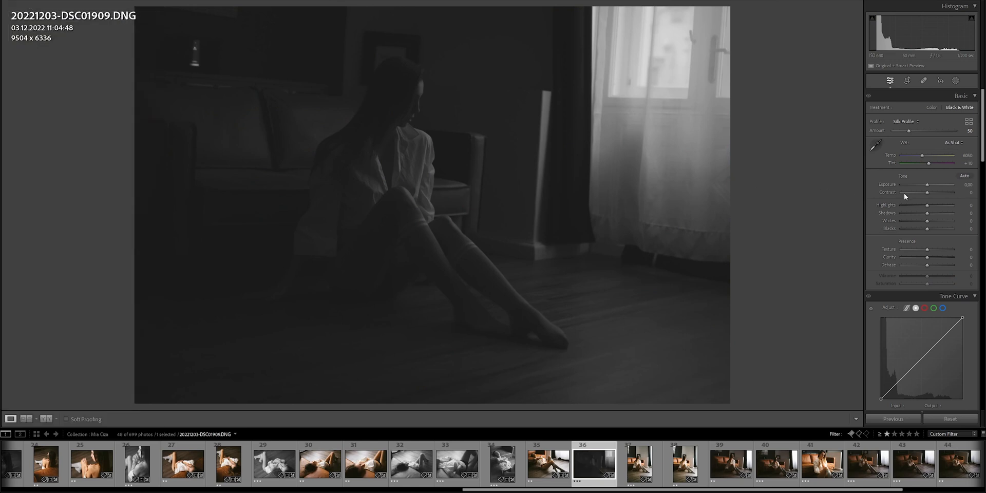
Brighten 20221203-DSC01909.DNG by setting its exposure to +3.00
left_click_drag(928, 187, 953, 187)
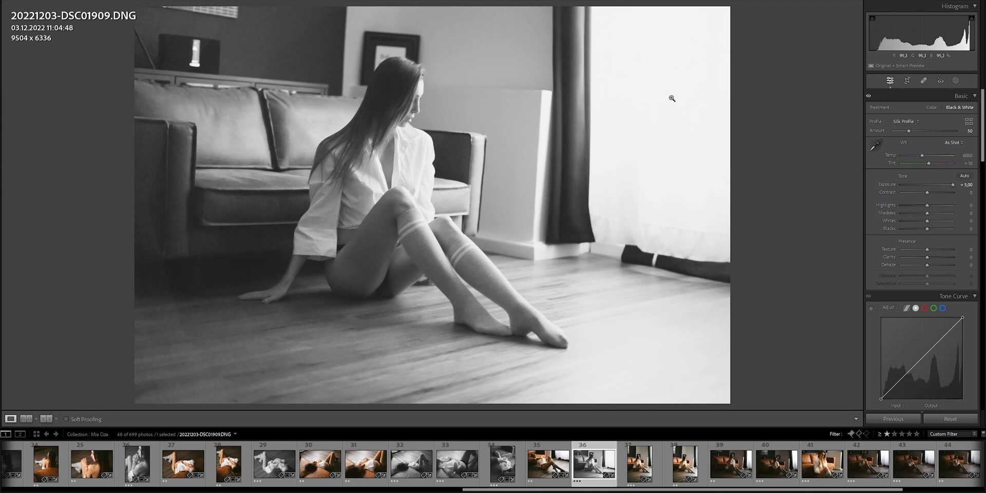
double_click(953, 186)
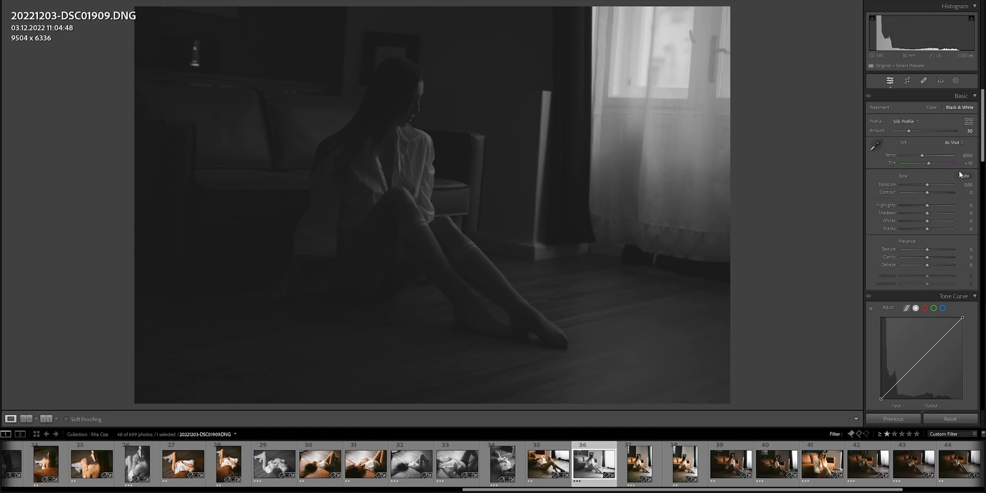
left_click_drag(927, 184, 943, 189)
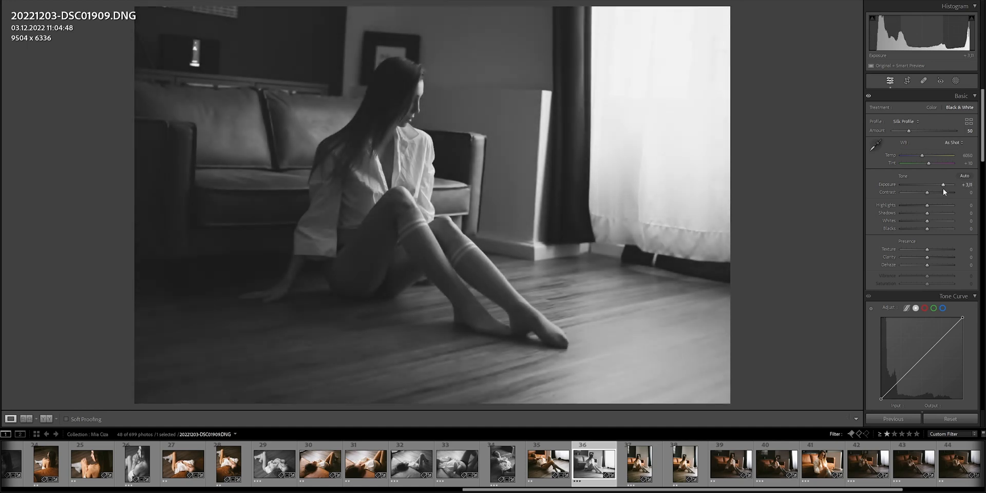
left_click(965, 184)
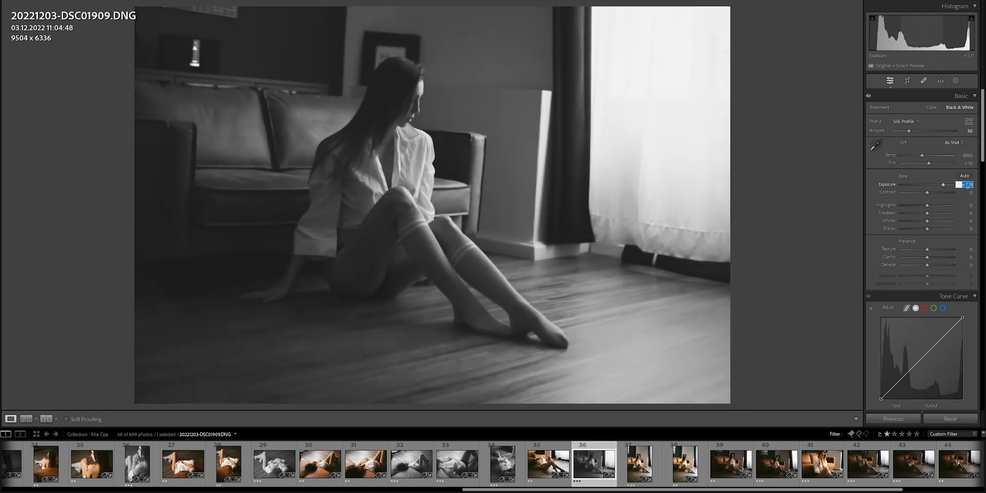
type("3")
key("Return")
Straighten 20221203-DSC01909.DNG with a crop angle of -3.30, cropping it to about 8762 x 5841 pixels
left_click(908, 82)
left_click_drag(929, 130, 927, 135)
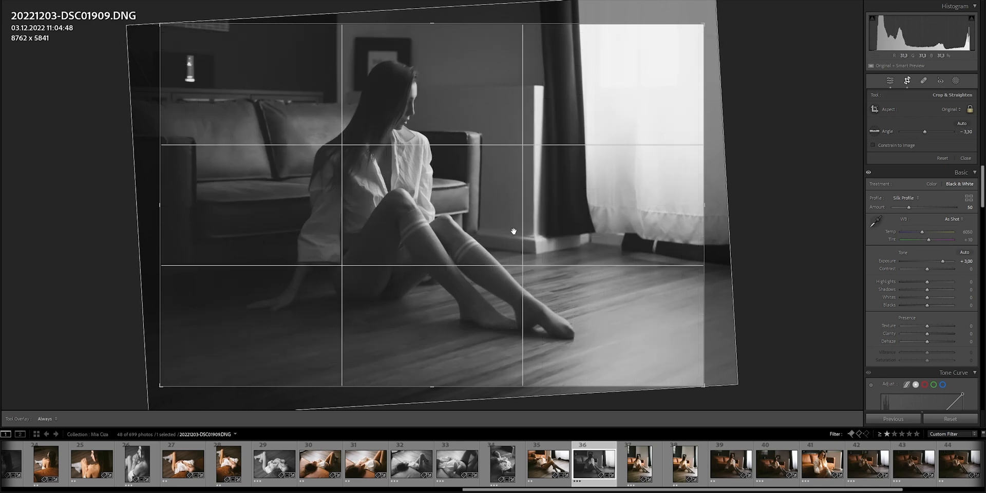
key("Return")
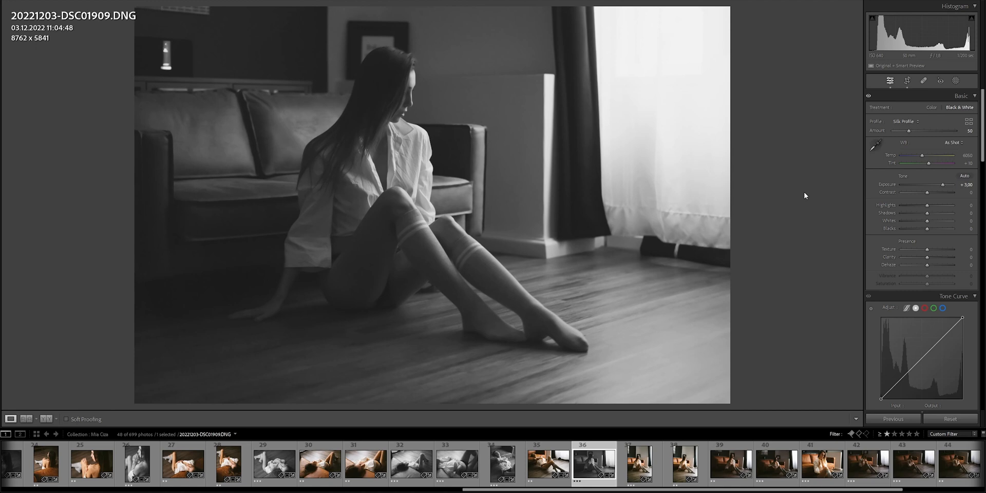
Raise the shadows of 20221203-DSC01909.DNG to +25
key("Up")
key("Up")
key("Up")
key("Up")
key("Up")
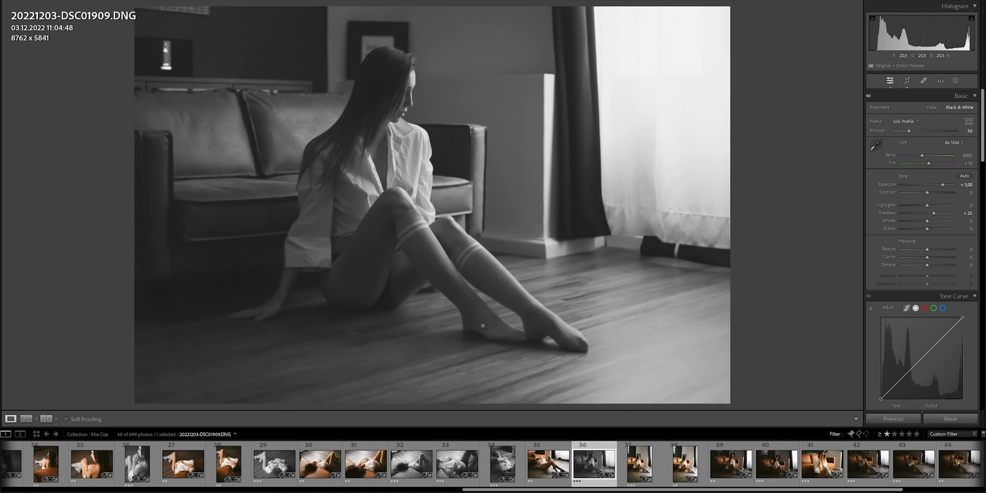
left_click(907, 80)
left_click_drag(163, 207, 164, 207)
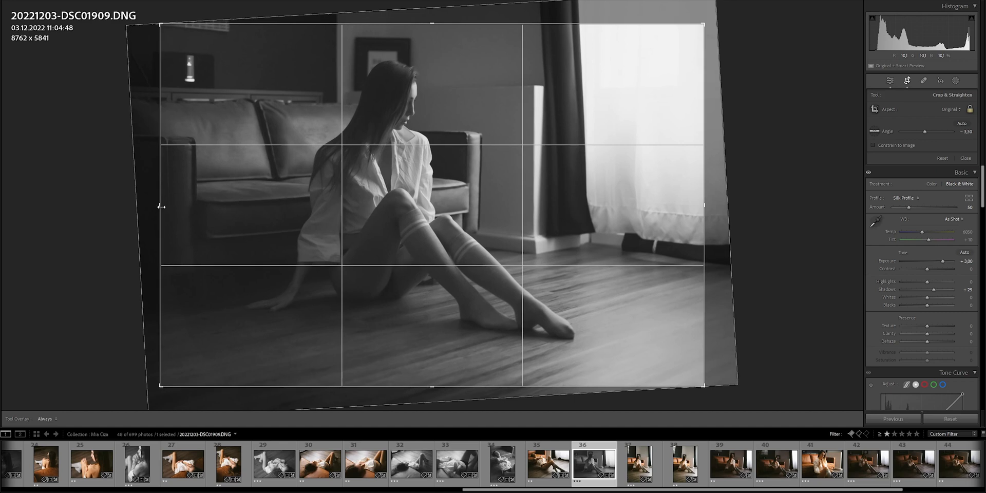
key("Return")
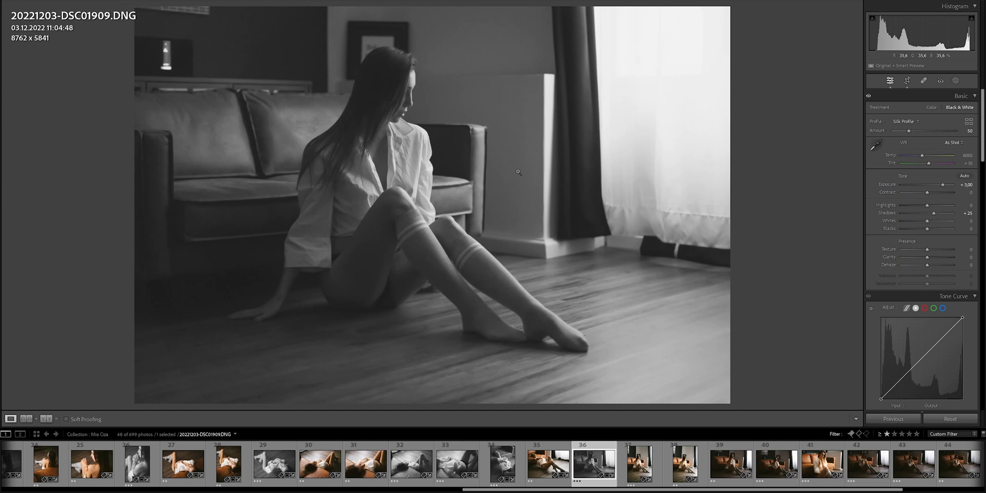
Sync the black-and-white settings of 20221203-DSC01909.DNG to 20221203-DSC01917.DNG and set the latter's exposure to +1.00
left_click(638, 455)
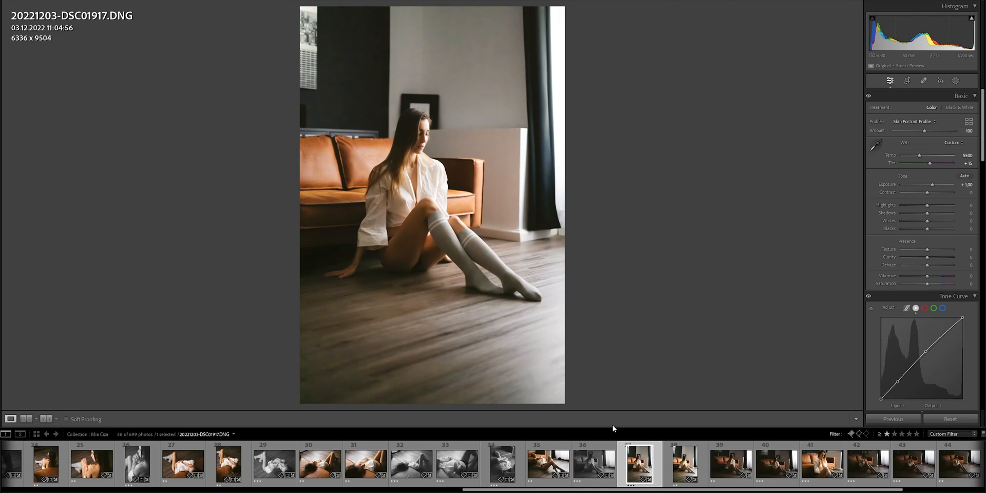
left_click(593, 460, "ctrl")
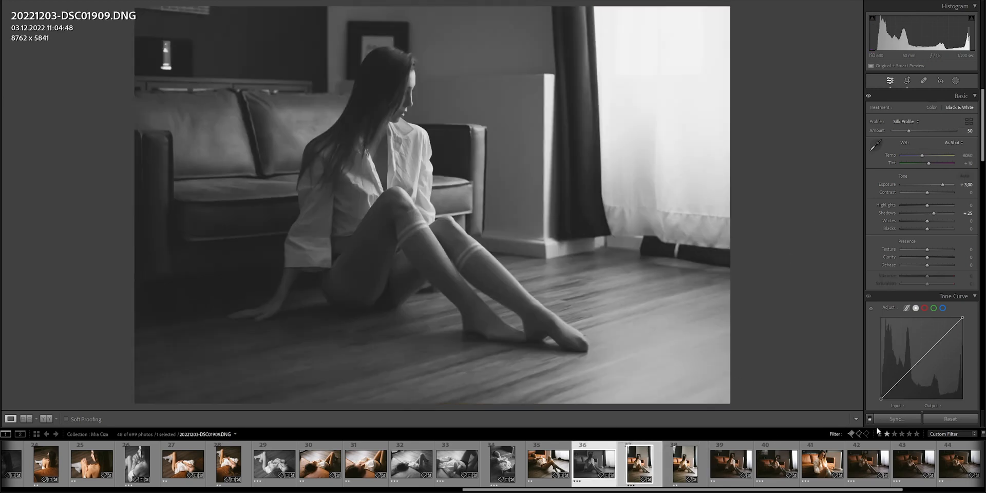
left_click(634, 465)
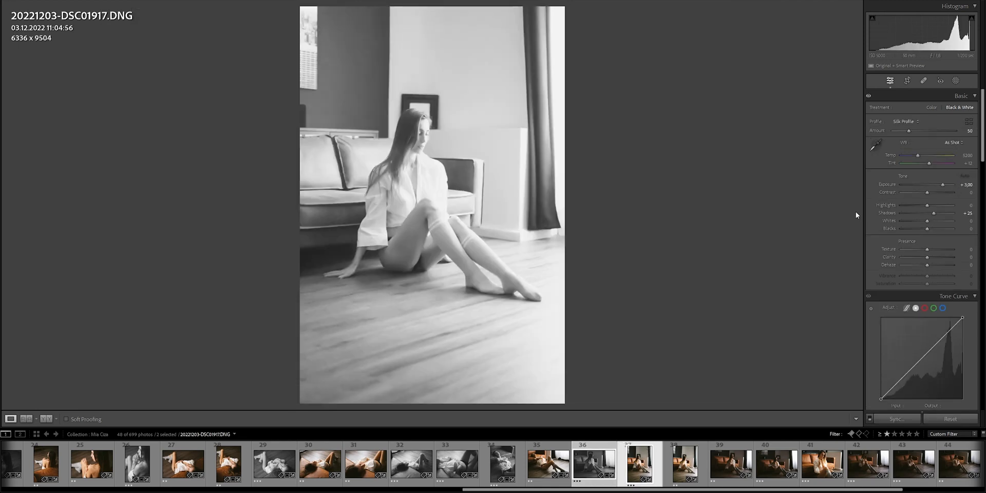
left_click(969, 185)
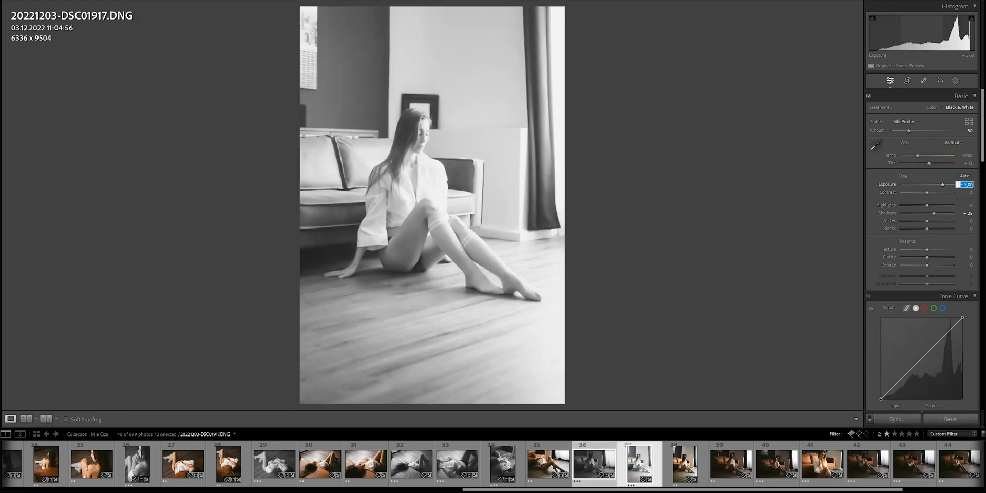
type("1")
key("Return")
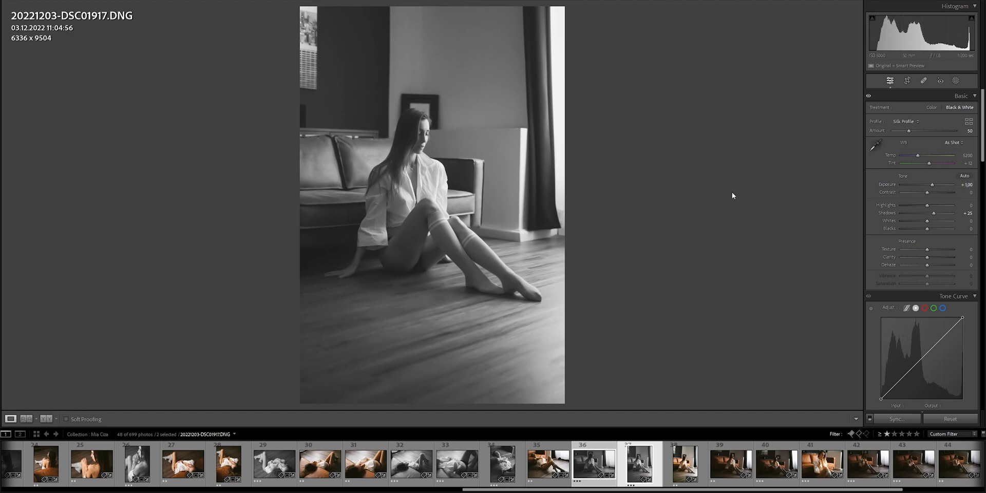
Straighten 20221203-DSC01917.DNG and crop it closer around the woman to about 5514 x 8271 pixels
left_click(907, 81)
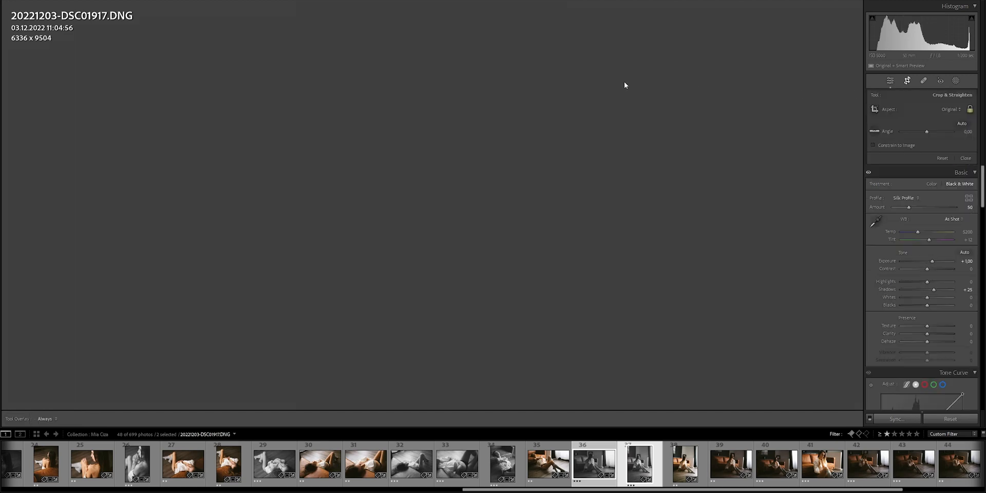
left_click_drag(926, 132, 926, 131)
left_click_drag(423, 34, 430, 66)
key("Return")
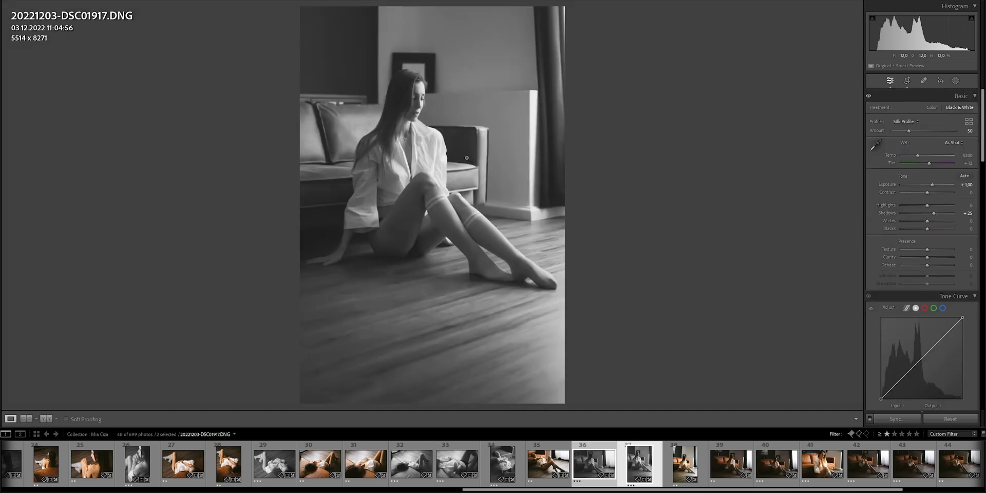
Try a white balance sampled from the grey wall in 20221203-DSC01921.DNG and undo it
left_click(674, 463)
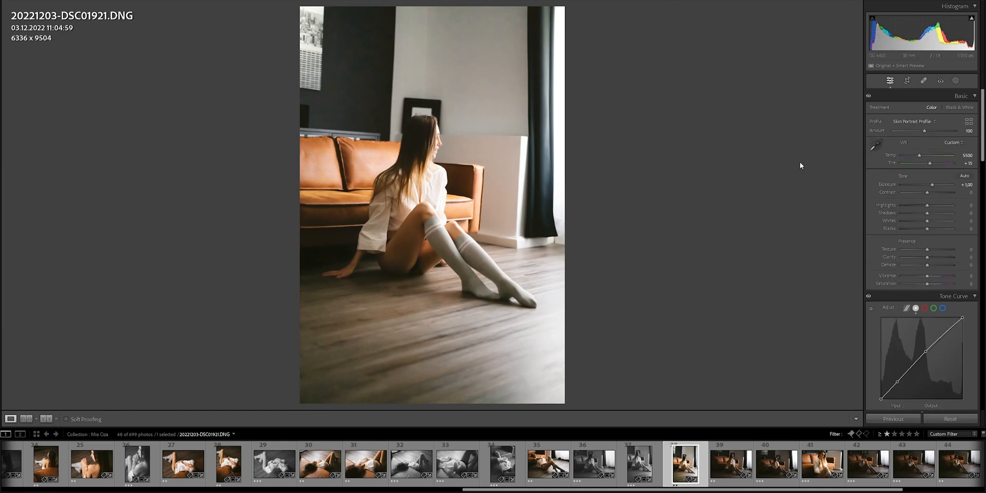
left_click(872, 148)
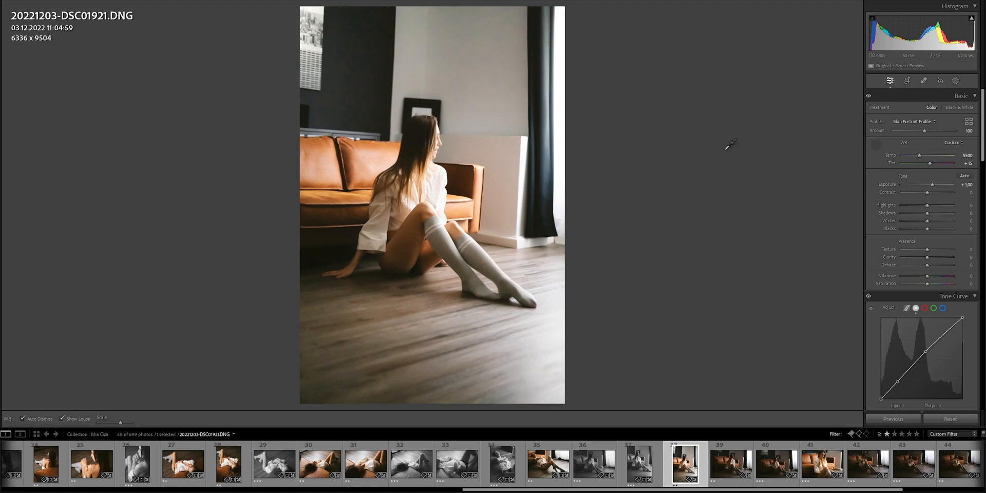
left_click(468, 81)
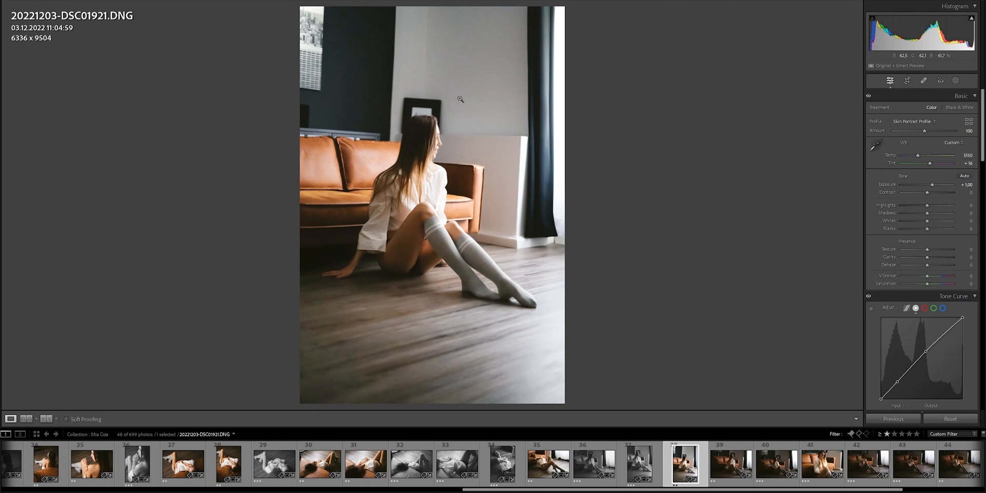
key("ctrl+z")
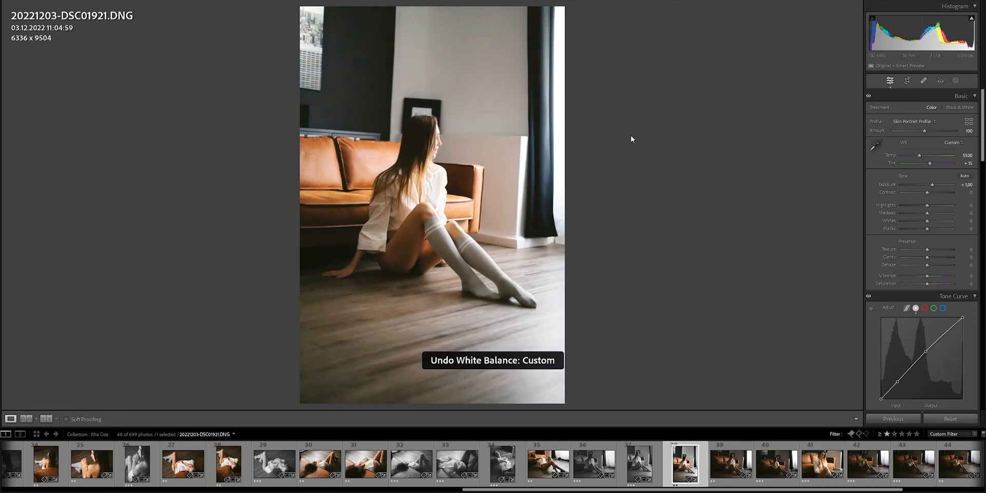
Set the white balance of 20221203-DSC01921.DNG to a temperature of 5250 and a tint of +20
left_click(967, 156)
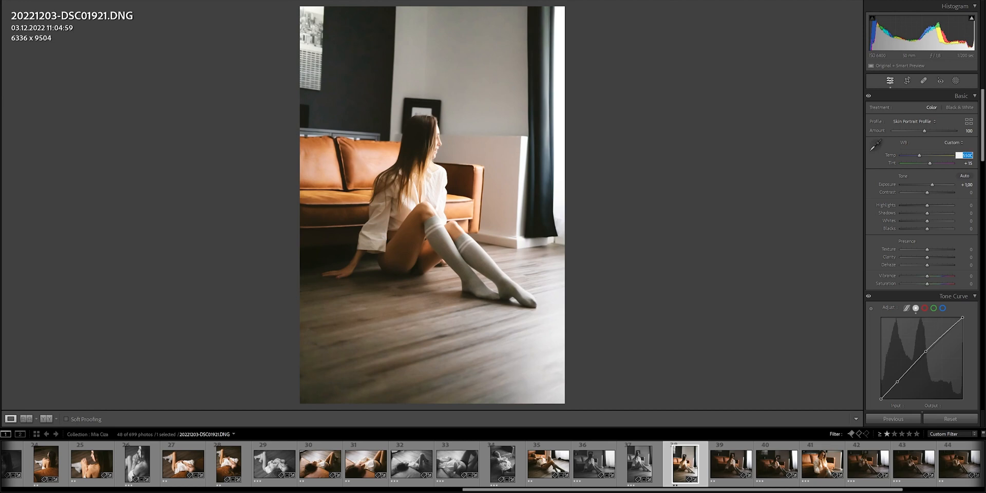
type("5250")
key("Tab")
type("20")
key("Return")
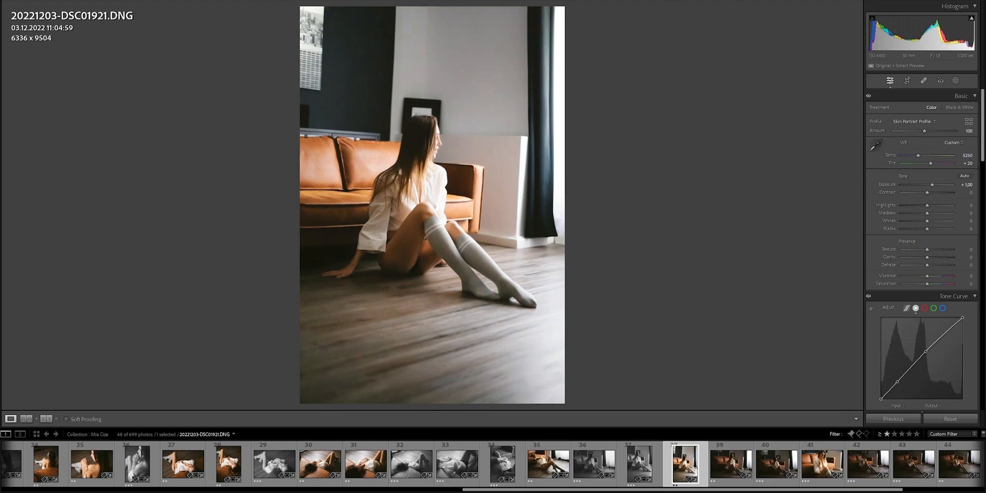
Compare 20221203-DSC01921.DNG side by side with colour photos 30, 31 and 35 in Survey view, and return to developing it alone
left_click(549, 462, "ctrl")
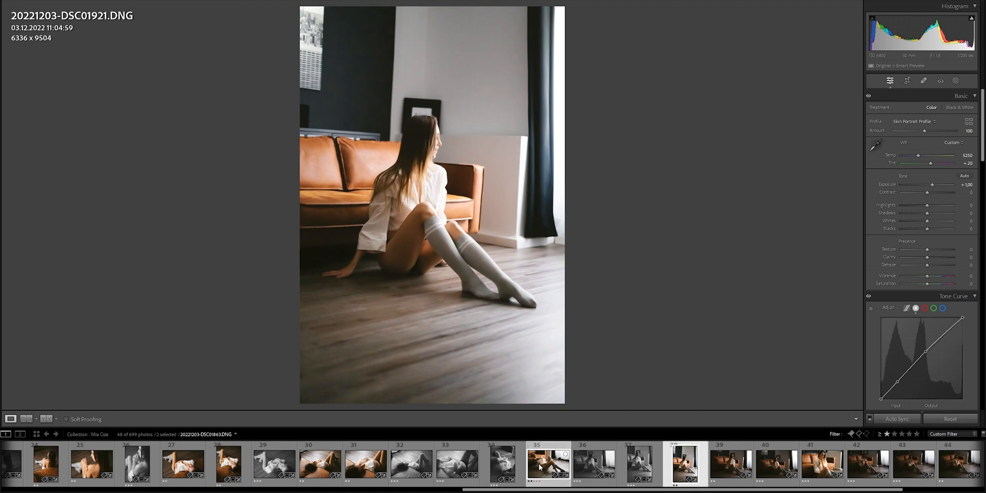
left_click(364, 471, "ctrl")
left_click(320, 465, "ctrl")
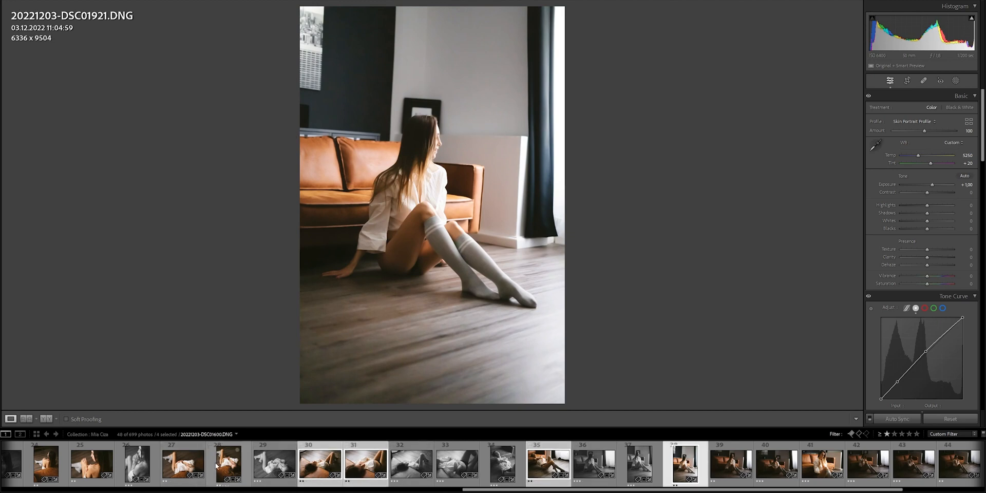
key("n")
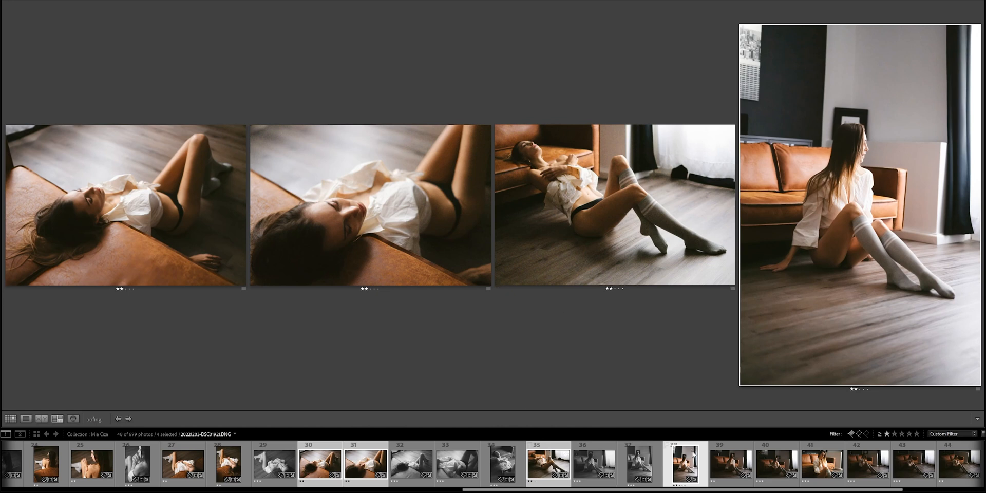
left_click(673, 465)
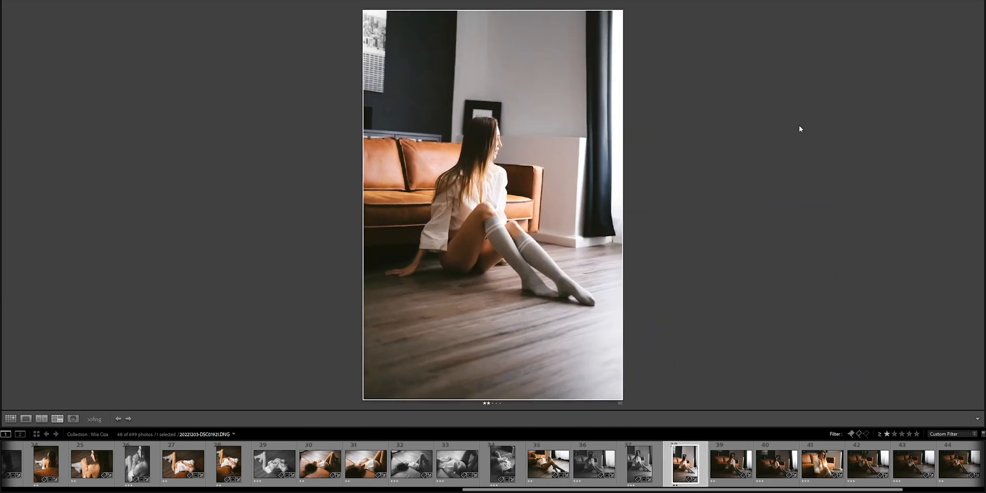
key("d")
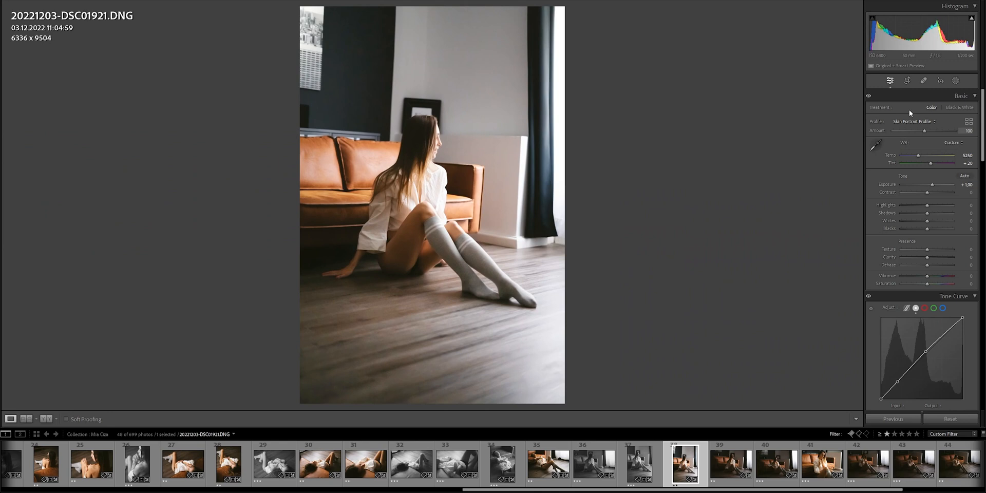
Straighten 20221203-DSC01921.DNG with a crop angle of -2.90 and crop it to about 5707 x 8561 pixels
left_click(906, 81)
left_click_drag(925, 132, 925, 132)
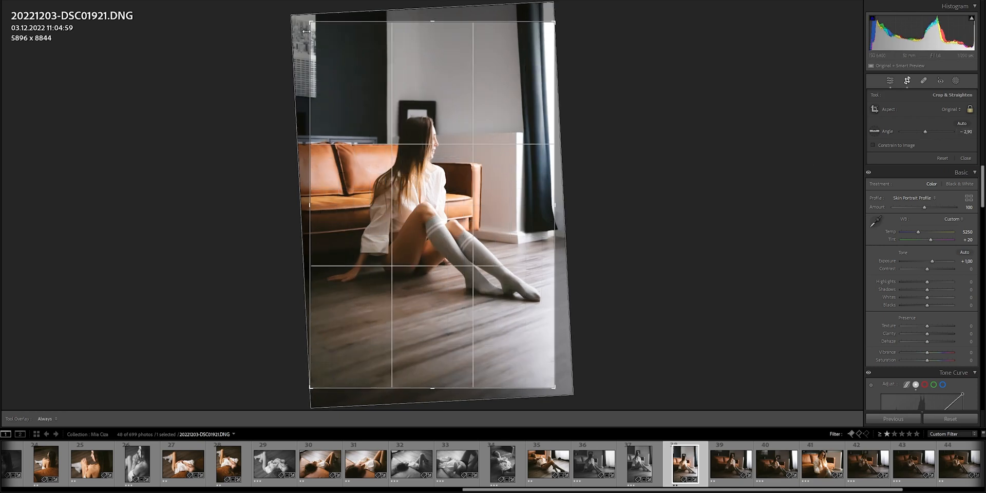
left_click_drag(309, 23, 312, 31)
left_click_drag(494, 186, 492, 175)
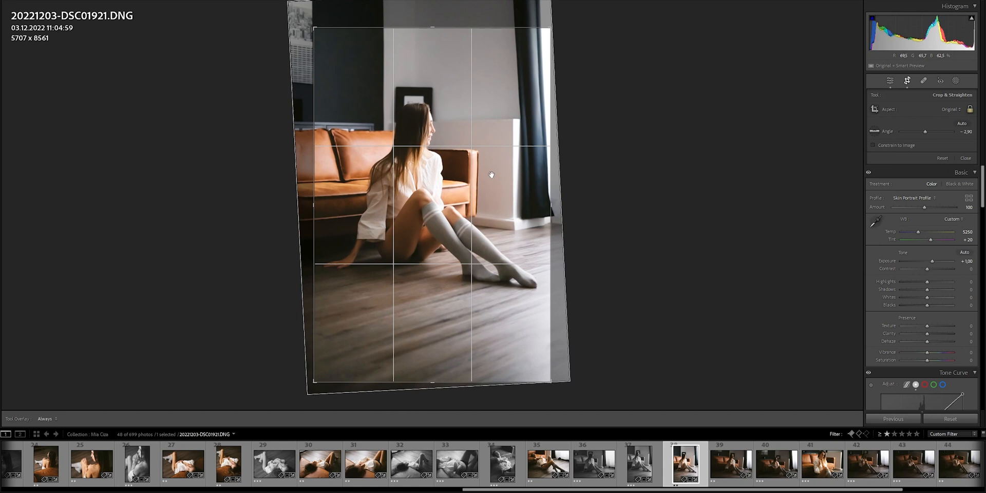
key("Return")
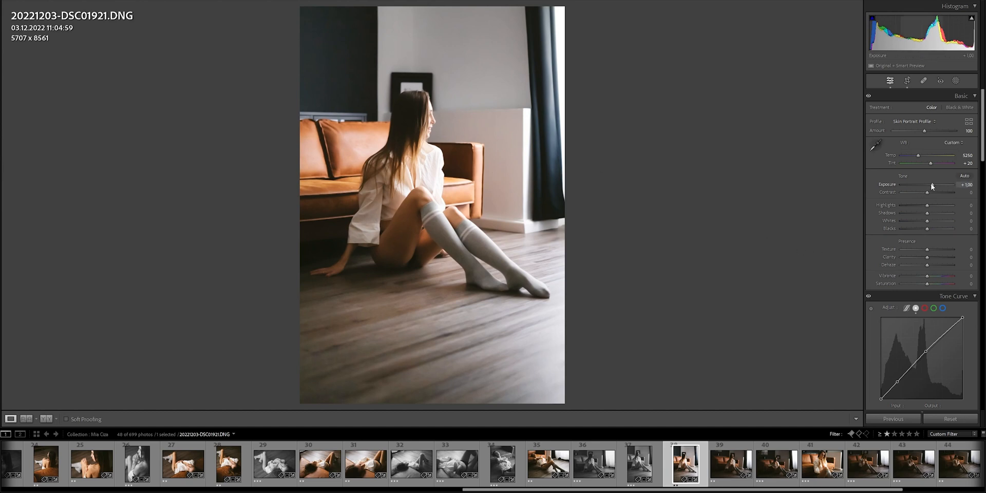
Set the exposure of 20221203-DSC01921.DNG to +0.75
left_click_drag(932, 186, 930, 186)
key("Down")
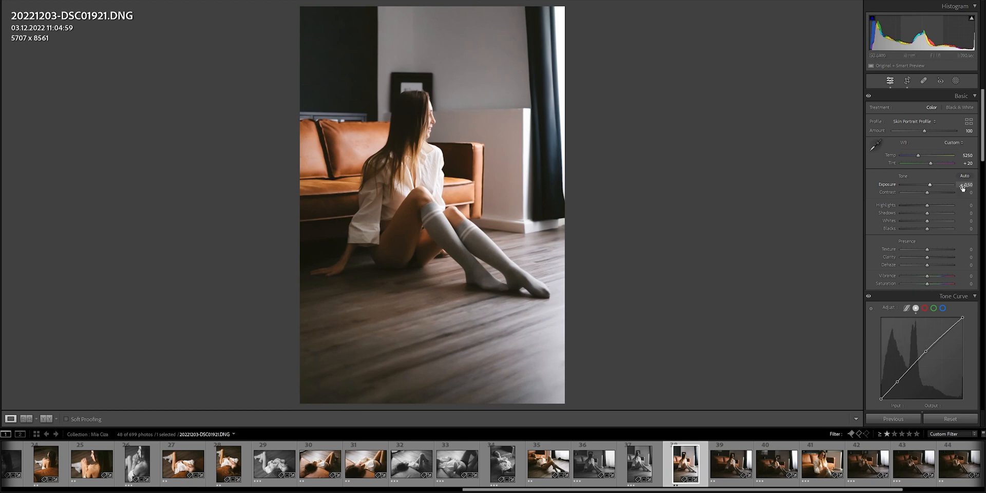
left_click(963, 185)
type("0,75")
key("Return")
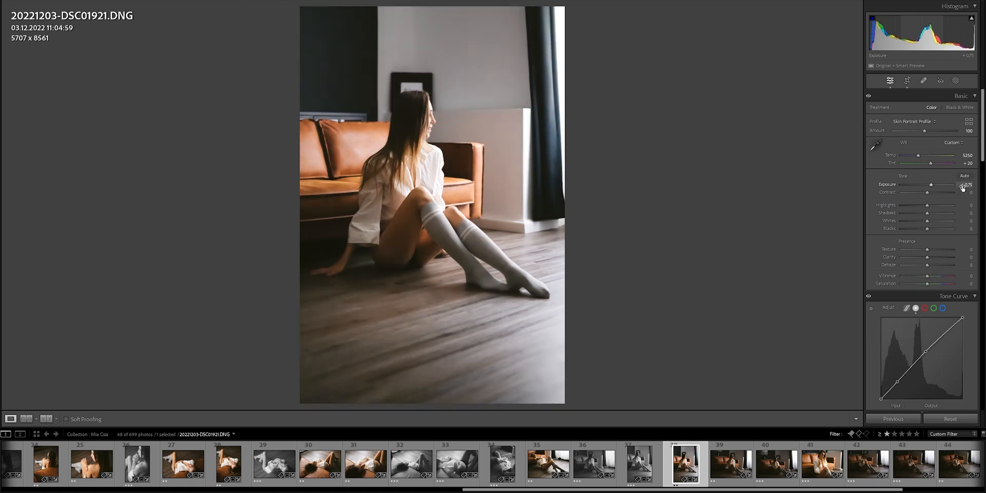
Straighten 20221203-DSC01925.DNG with a crop angle of -4.10, cropping it to 8603 x 5736 pixels, and set its exposure to +1.50
left_click(725, 451)
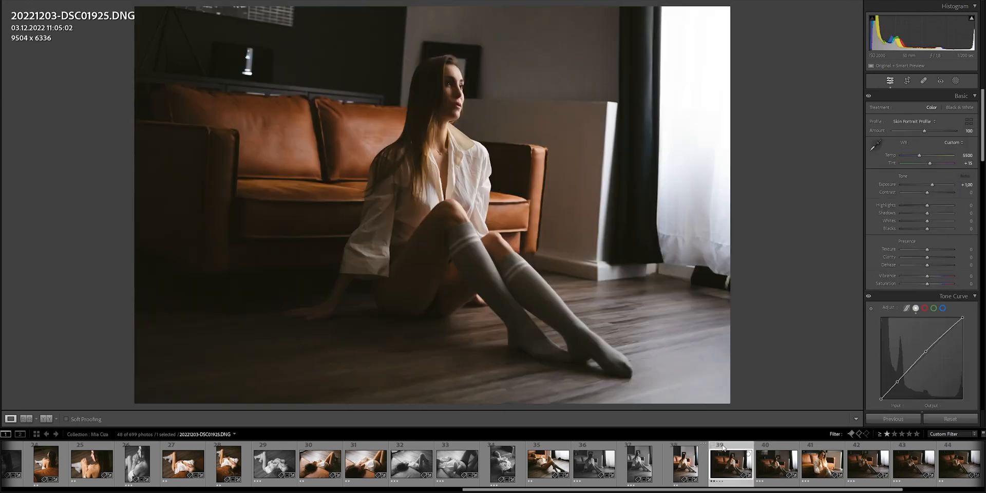
left_click(907, 83)
left_click_drag(928, 132, 928, 131)
key("Up")
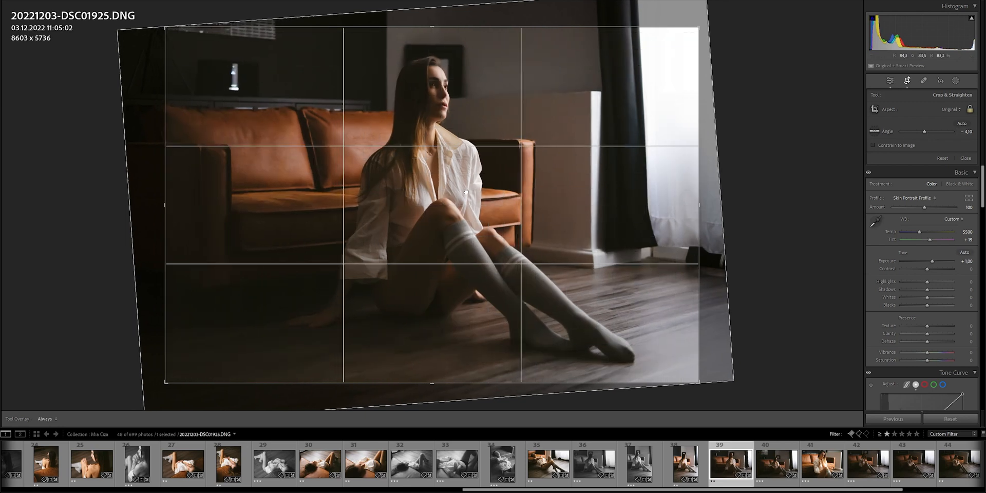
left_click_drag(466, 193, 442, 183)
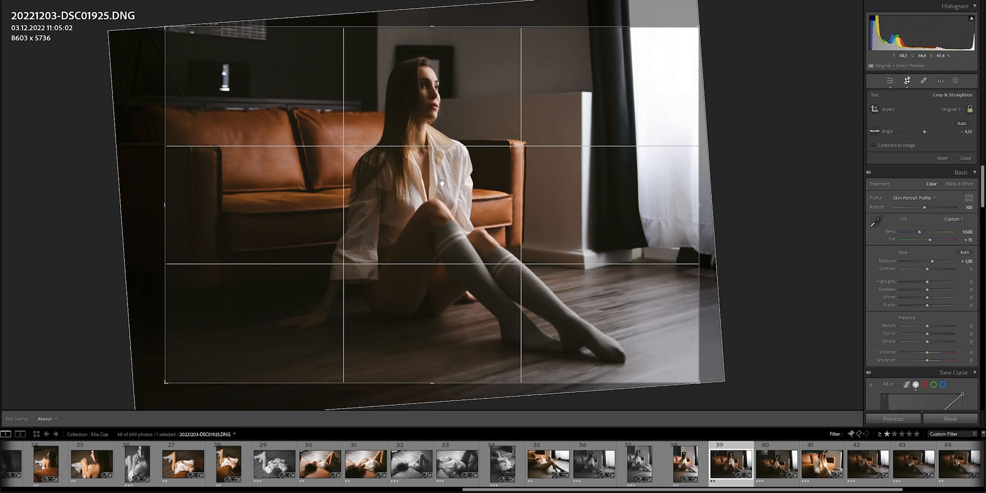
left_click(924, 132)
key("Return")
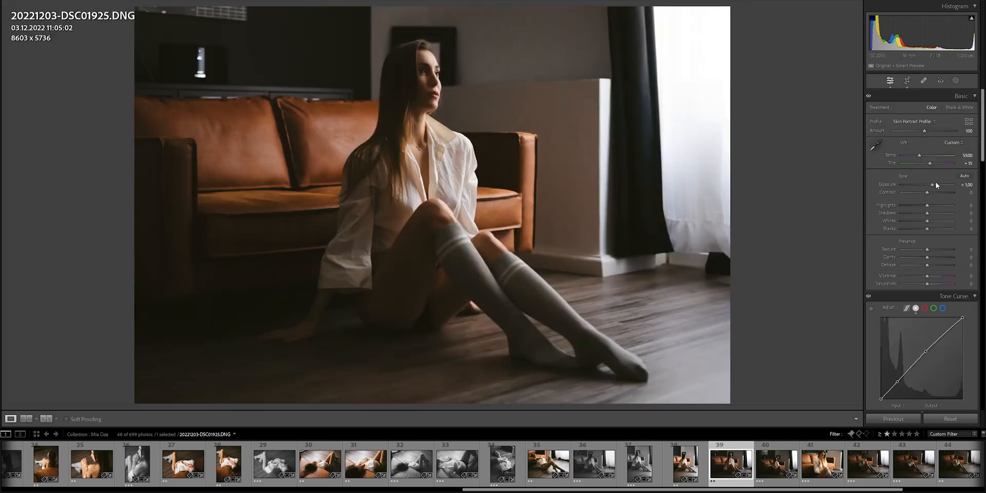
left_click_drag(931, 185, 934, 185)
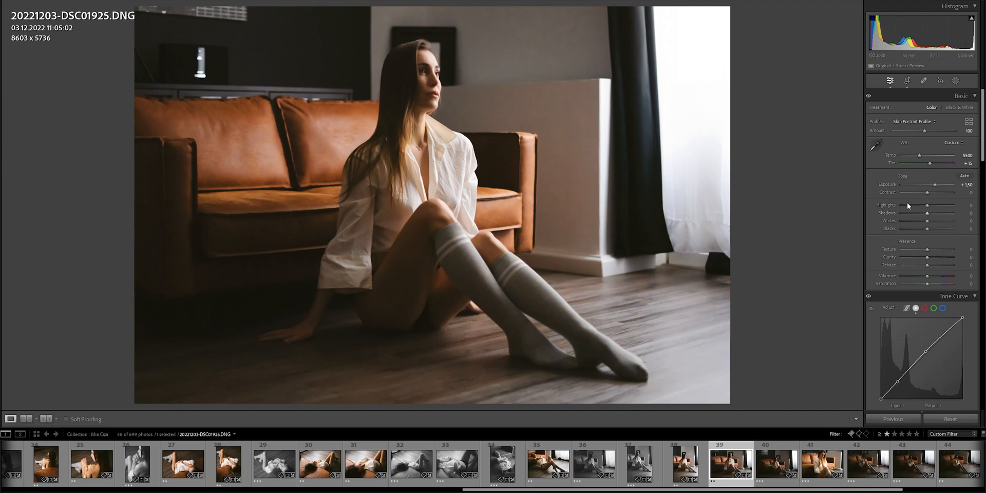
Apply the Boudoir Secrets B&W preset to 20221203-DSC01937.DNG and set its exposure to +2.00
left_click(772, 454)
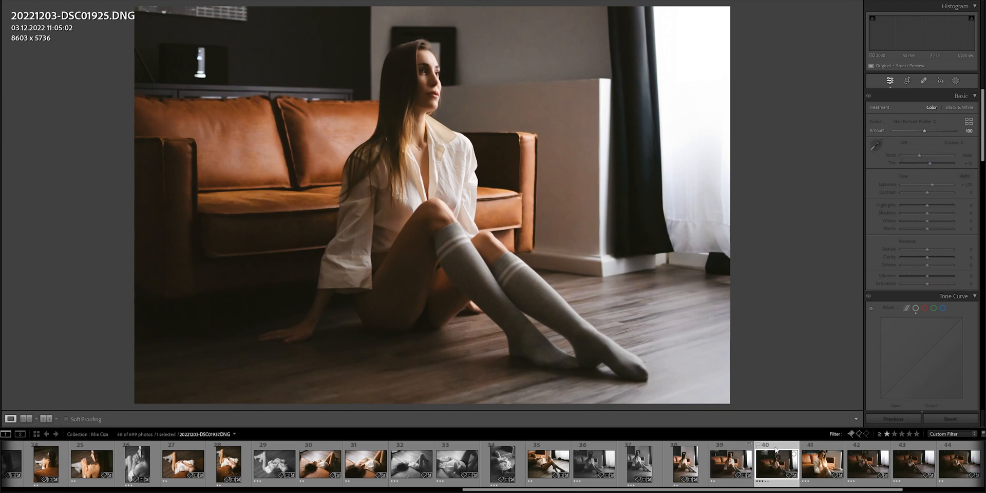
mouse_move(2, 218)
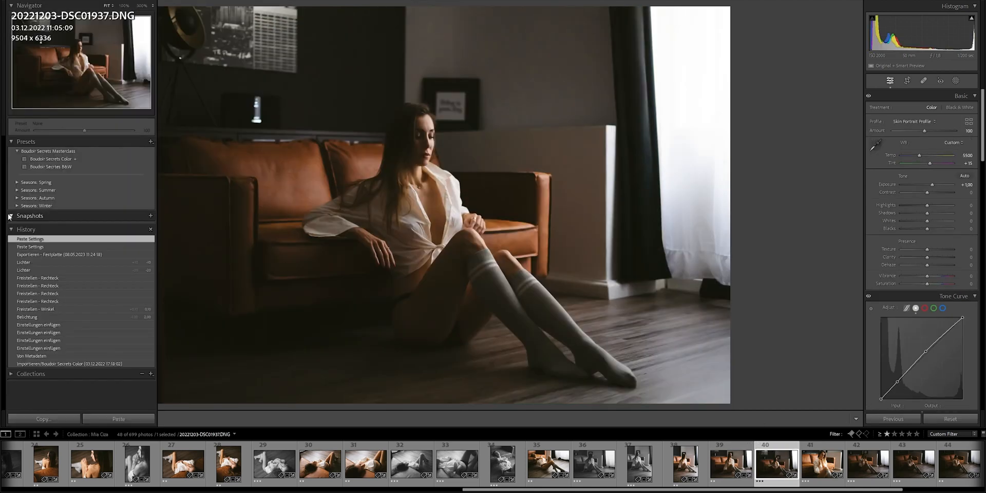
left_click(48, 168)
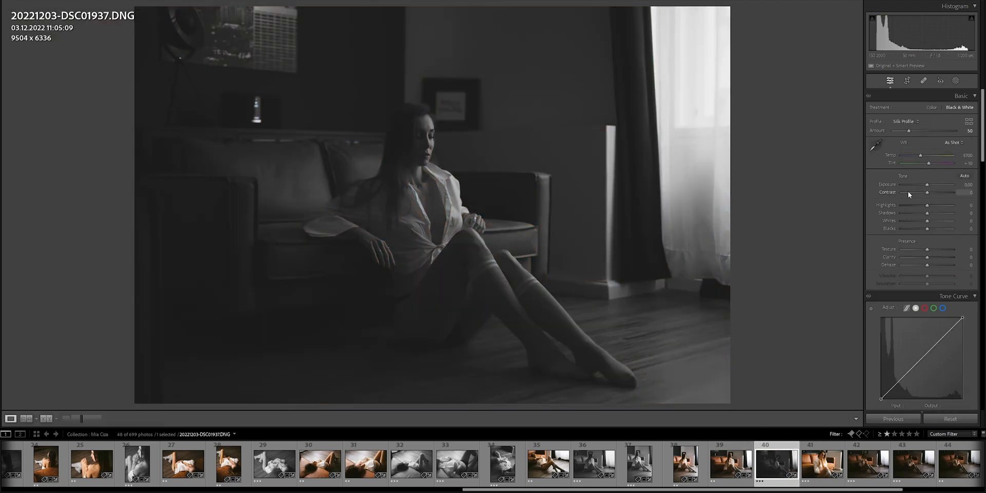
scroll(925, 184, "up", 15)
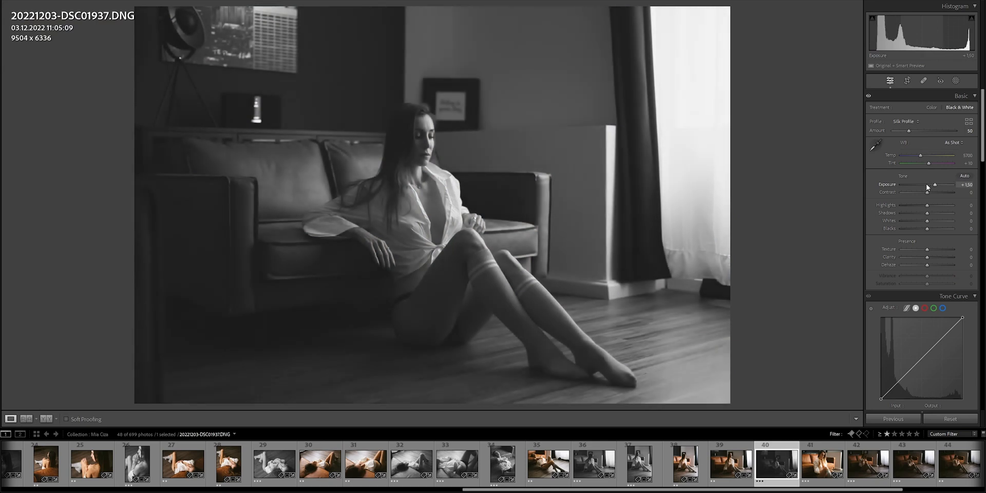
scroll(925, 183, "up", 4)
scroll(926, 183, "down", 3)
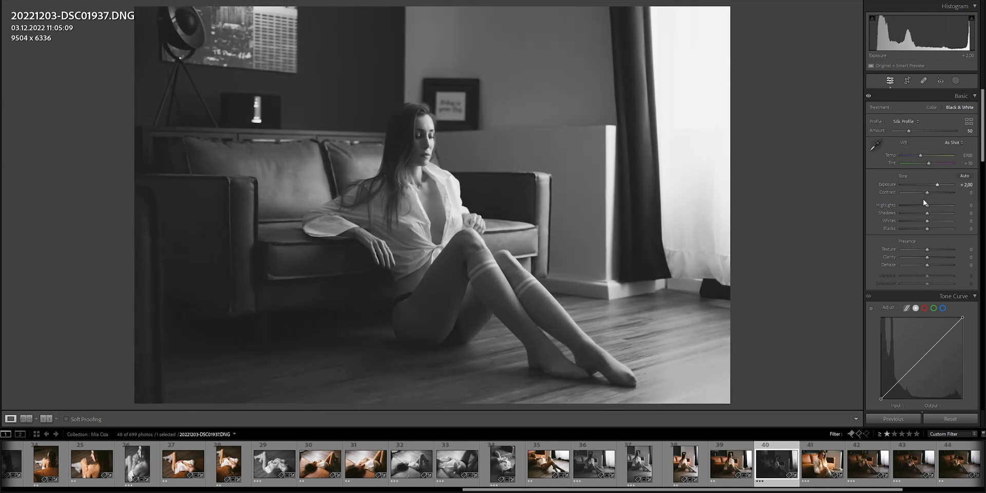
Set the shadows of 20221203-DSC01937.DNG to +25 and the highlights to -25
scroll(928, 217, "up", 3)
scroll(927, 218, "up", 2)
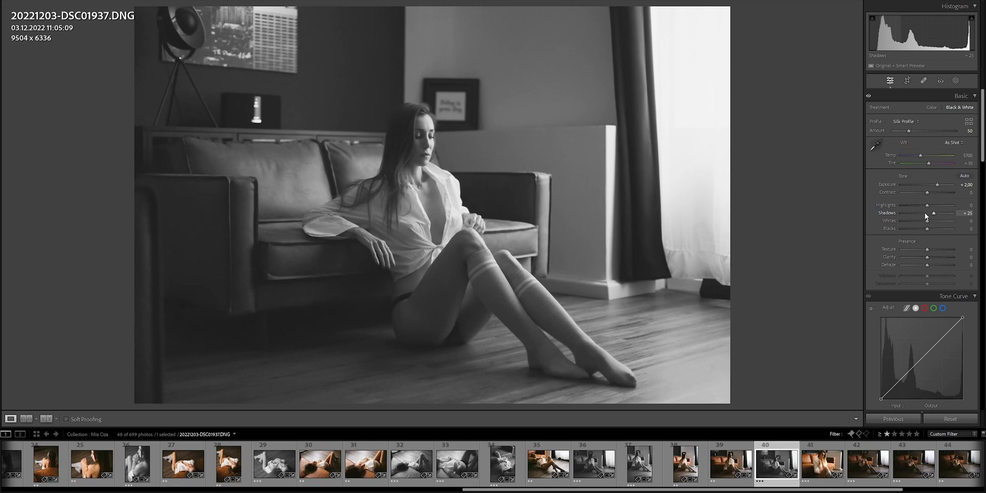
scroll(927, 206, "down", 4)
scroll(925, 205, "down", 1)
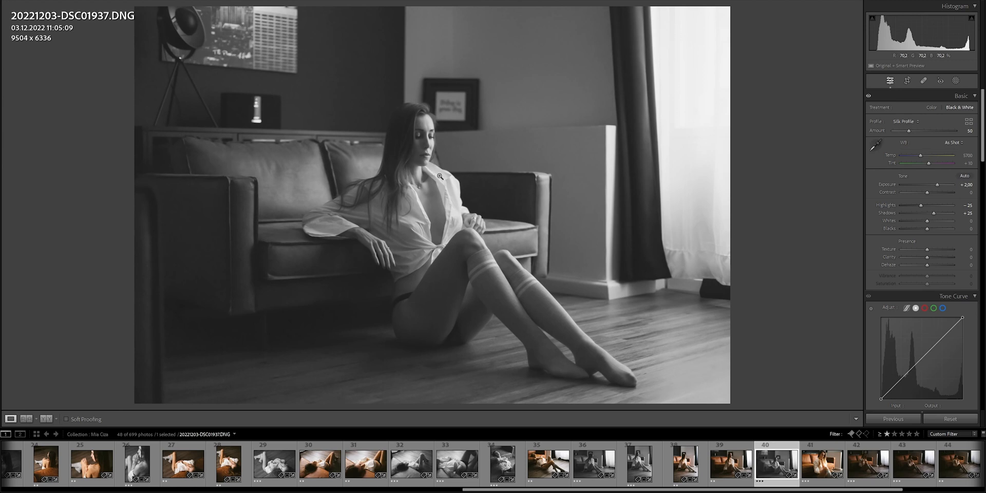
Straighten 20221203-DSC01937.DNG with a crop angle of -0.50 and crop it to about 8210 x 5473 pixels around the woman
left_click(907, 80)
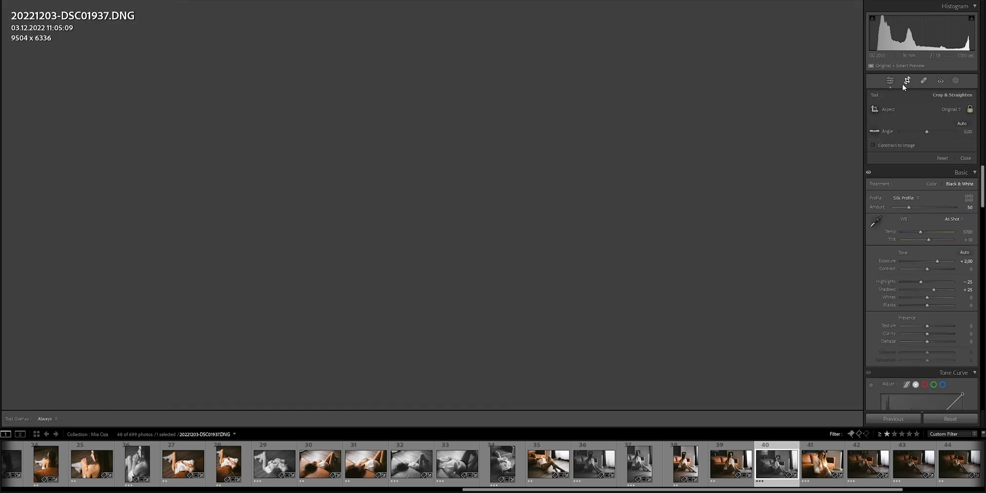
left_click_drag(927, 133, 926, 133)
left_click_drag(416, 12, 415, 58)
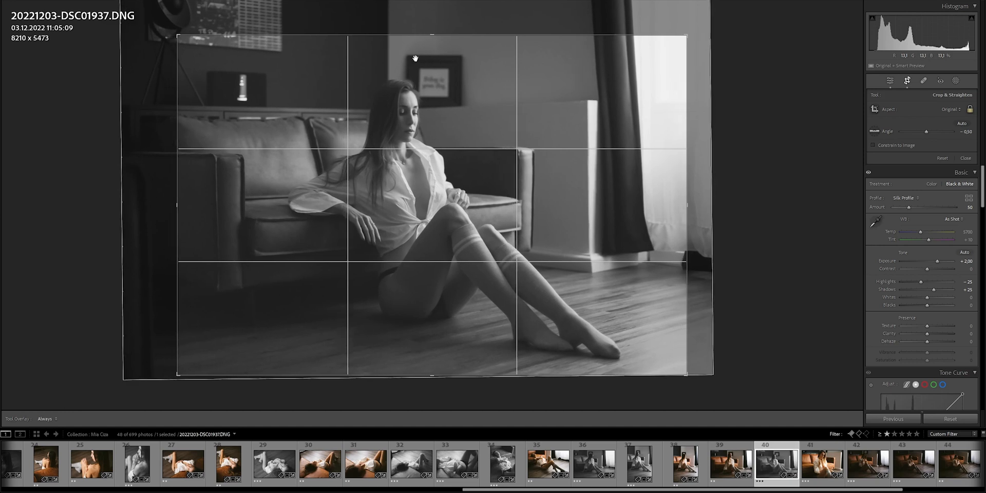
key("Return")
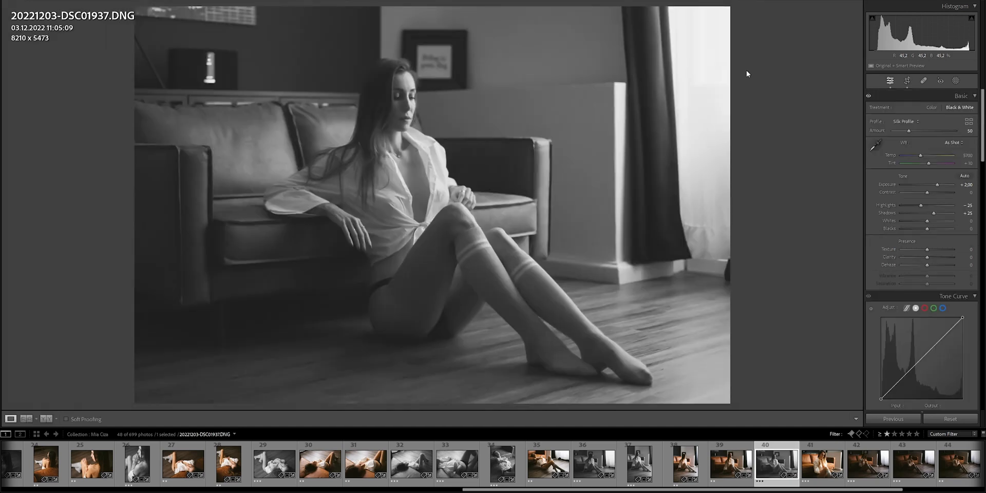
left_click(907, 80)
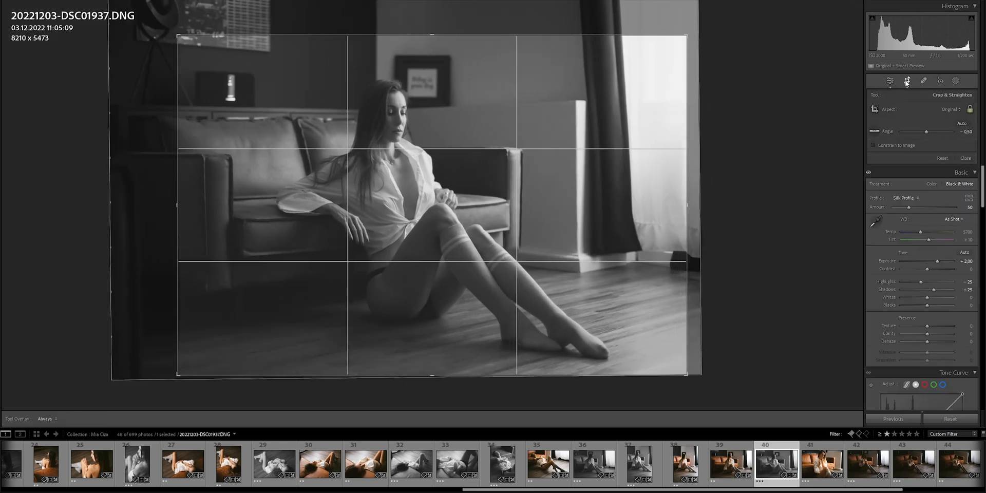
left_click(907, 80)
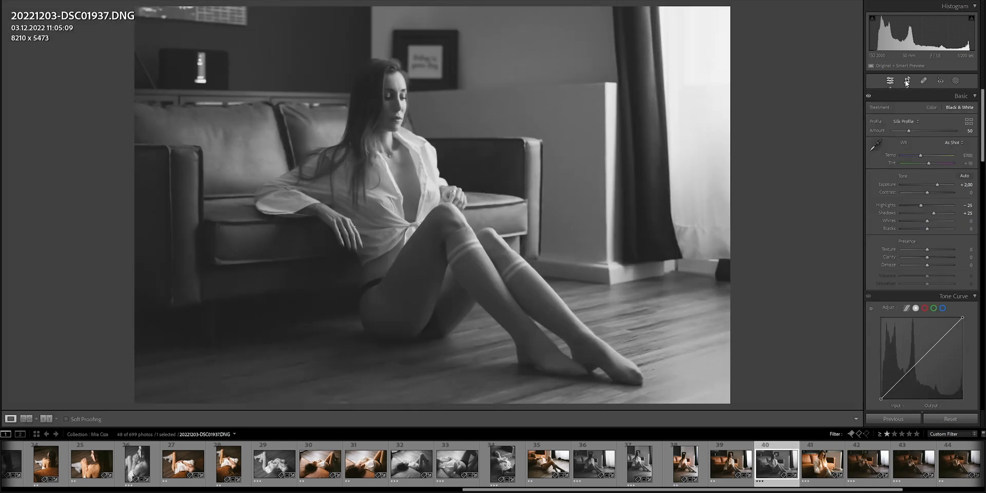
Try an exposure of +0.50 on 20221203-DSC01962.DNG and set it back to +1.00
left_click(817, 453)
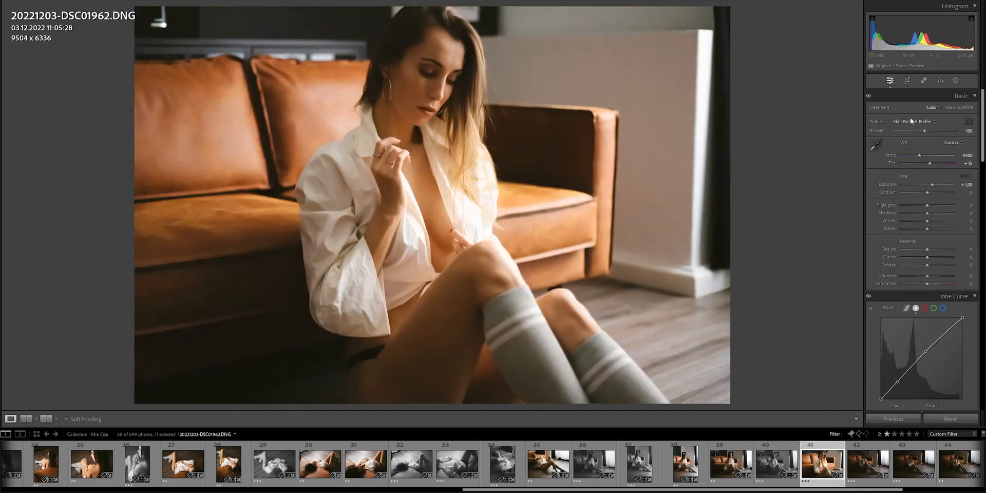
double_click(929, 185)
left_click(929, 184)
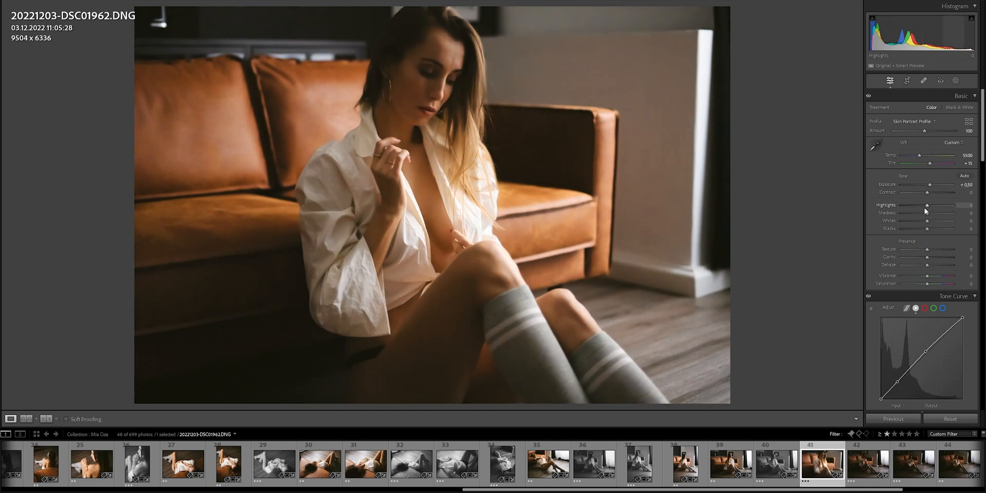
left_click_drag(928, 184, 929, 186)
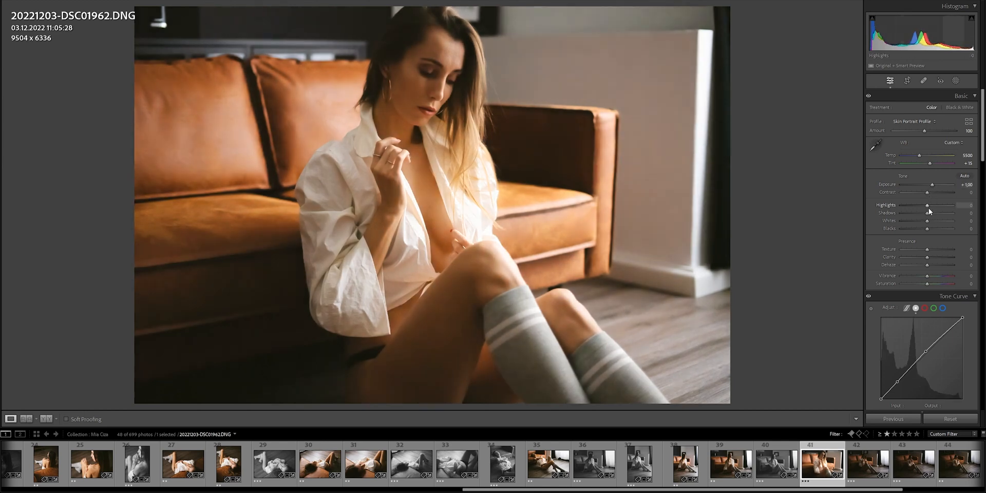
Set the highlights of 20221203-DSC01962.DNG to -50, try the shadows at -20 and reset them to 0
scroll(928, 208, "down", 7)
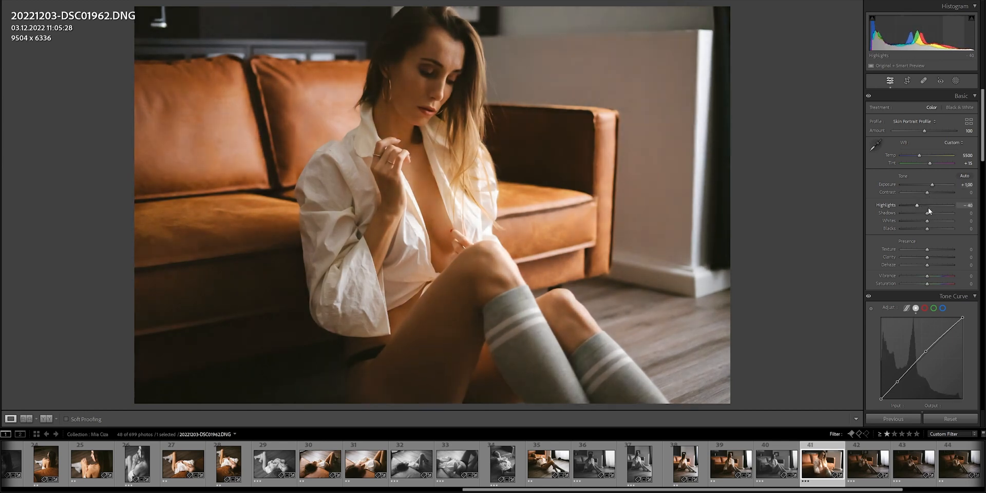
scroll(928, 207, "down", 1)
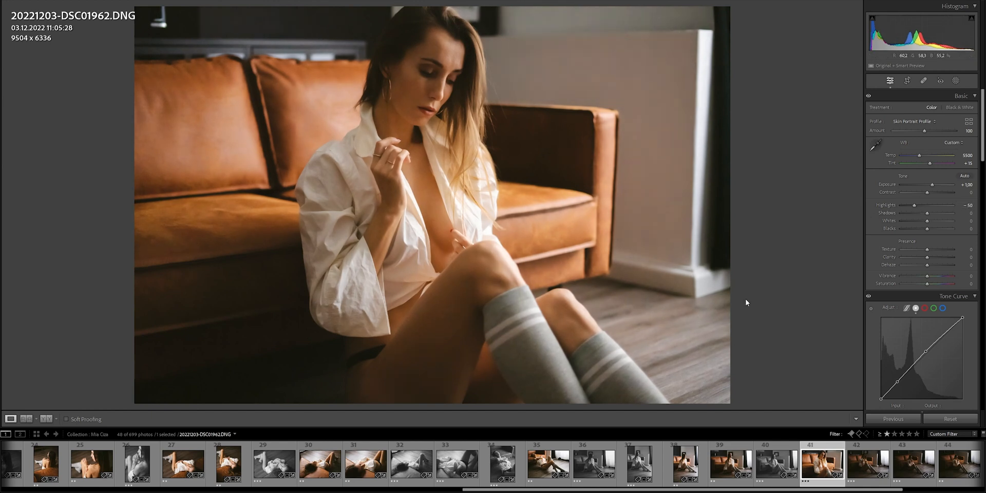
scroll(929, 216, "up", 1)
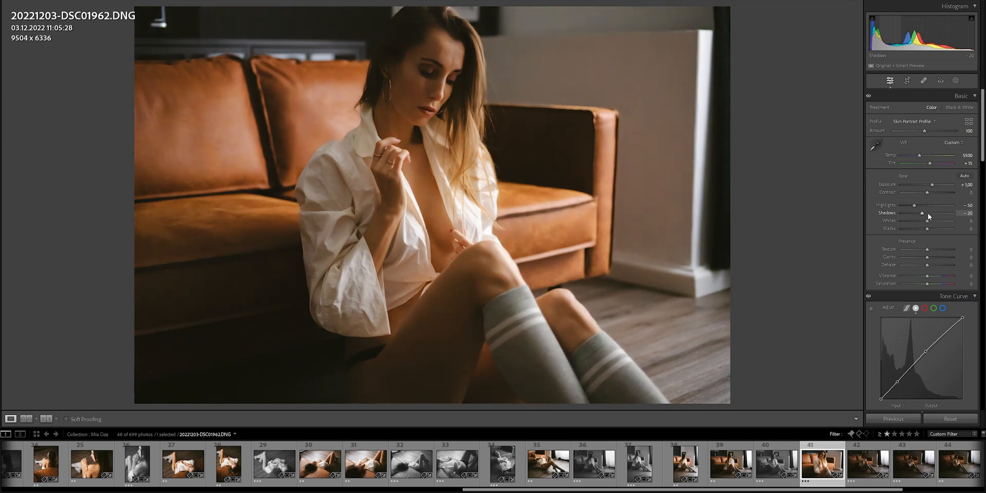
double_click(928, 214)
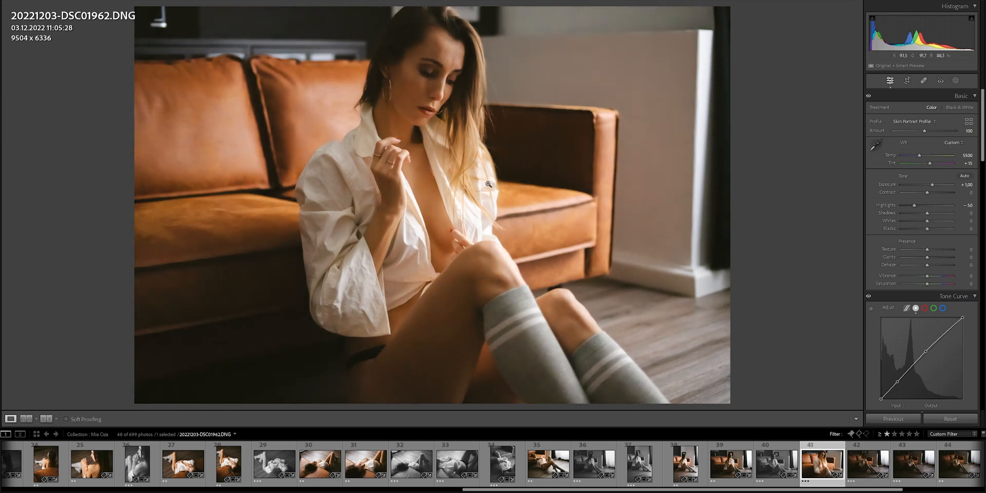
Straighten 20221203-DSC01962.DNG with a crop angle of -2.00, cropping it to 9036 x 6024 pixels
left_click(907, 80)
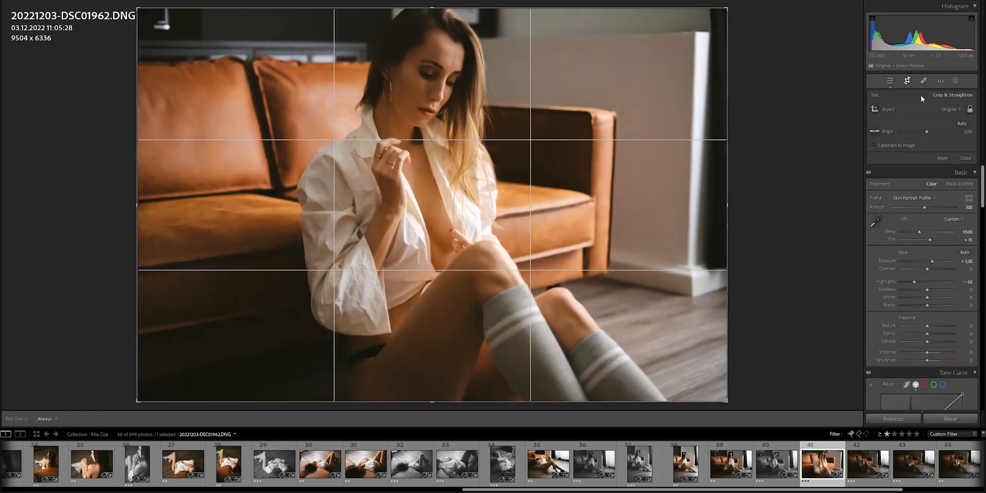
left_click_drag(925, 132, 923, 130)
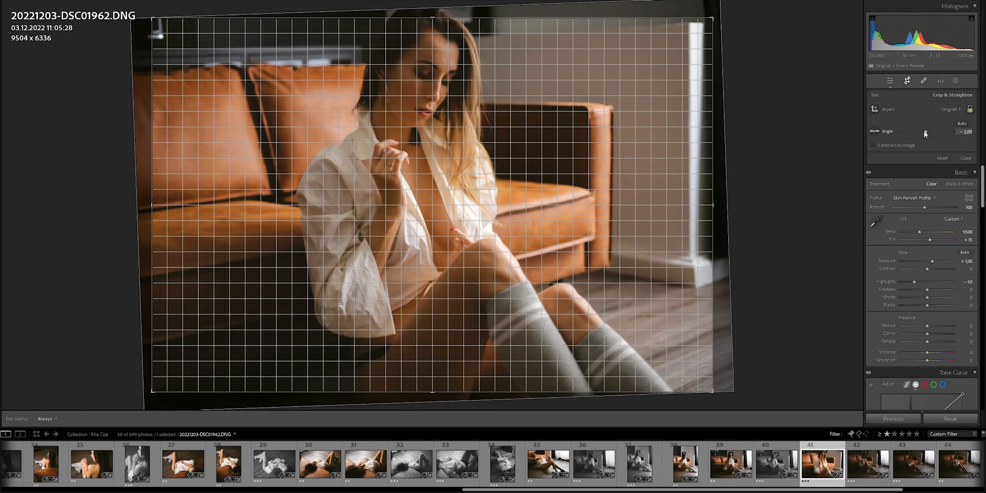
left_click_drag(910, 131, 910, 132)
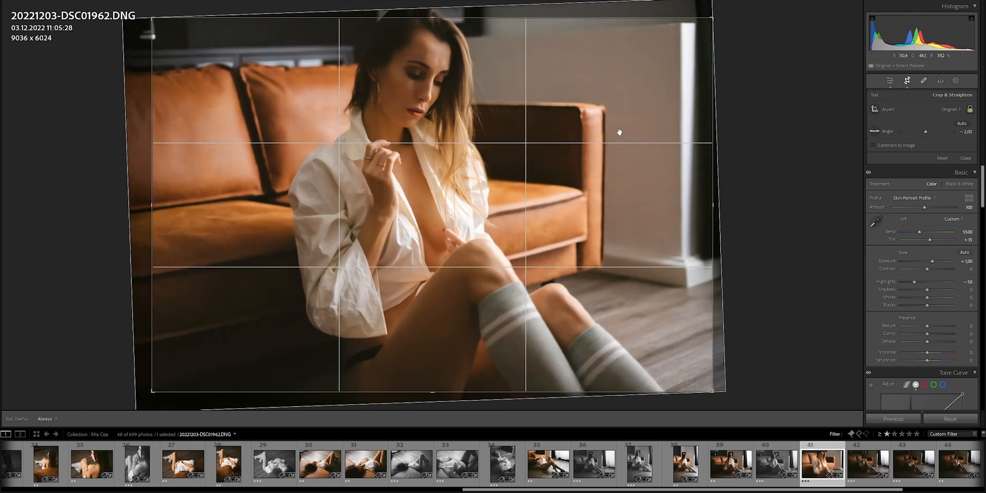
key("Return")
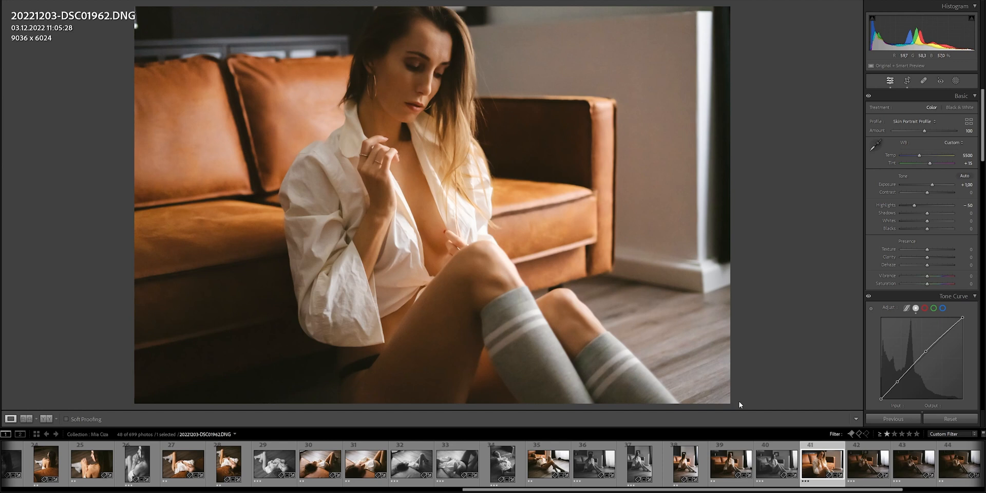
Convert 20221203-DSC01968.DNG to black and white with the Boudoir Secrets B&W preset
left_click(852, 466)
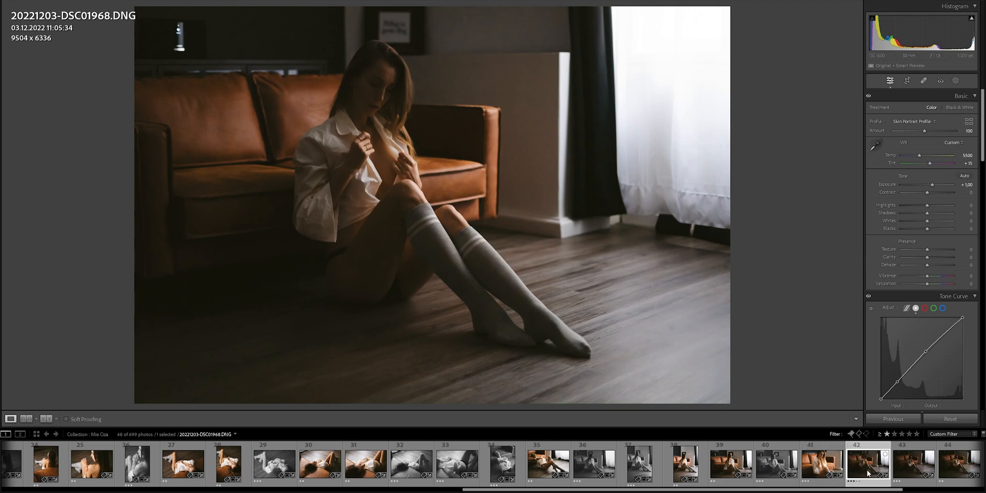
mouse_move(2, 212)
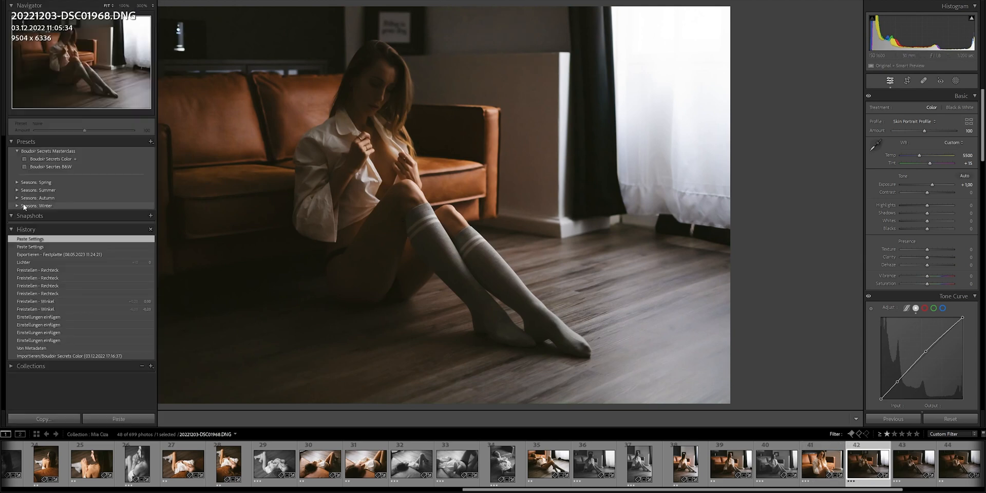
left_click(42, 167)
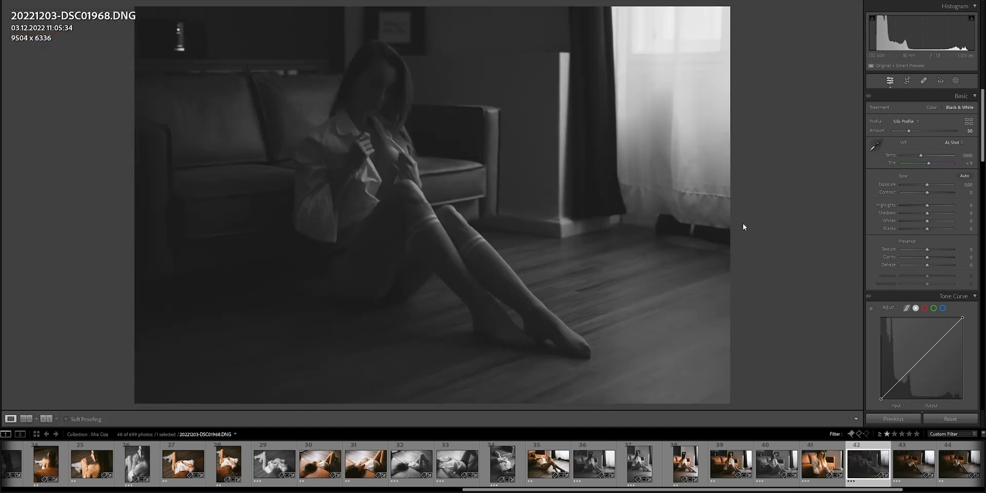
Set the exposure of 20221203-DSC01968.DNG to +2.50
key("Up")
key("Up")
key("Up")
key("Up")
key("Up")
key("Up")
key("Up")
key("Up")
key("Up")
key("Up")
key("Up")
key("Up")
key("Up")
key("Up")
key("Up")
key("Up")
key("Up")
key("Up")
key("Up")
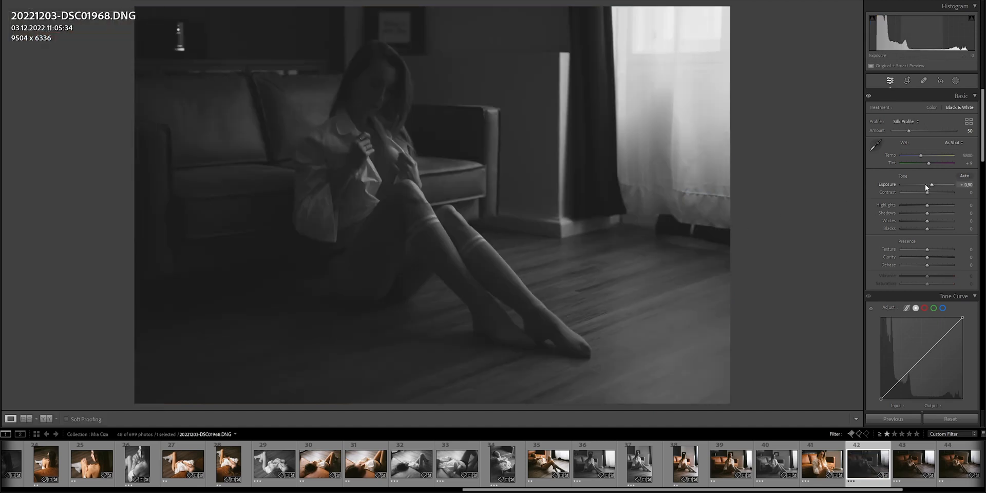
key("Up")
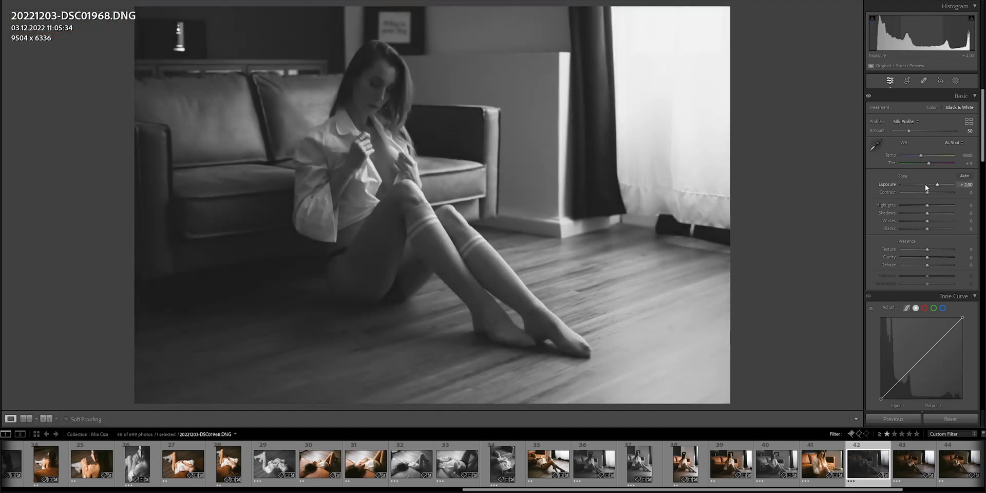
key("Up")
key("Up")
key("Up")
key("Up")
key("Up")
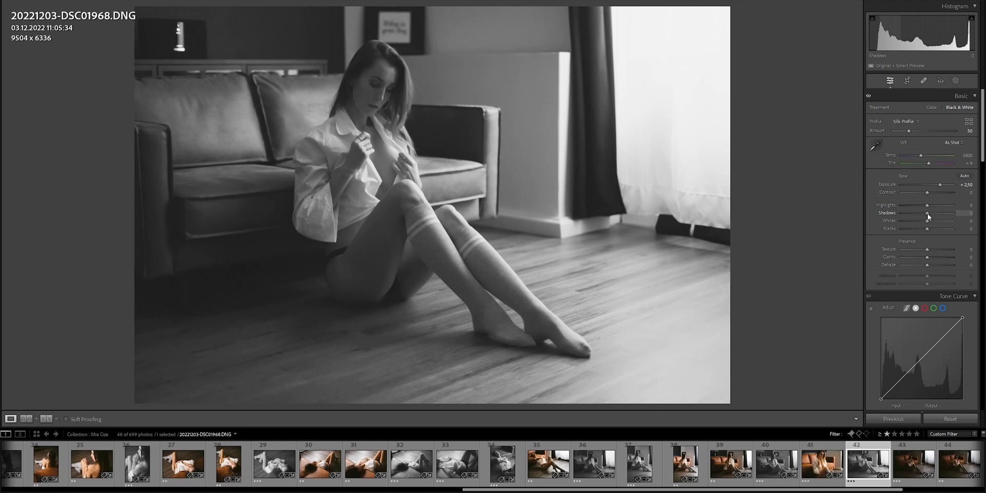
Lower the shadows of 20221203-DSC01968.DNG to -25
key("shift+Down")
key("Down")
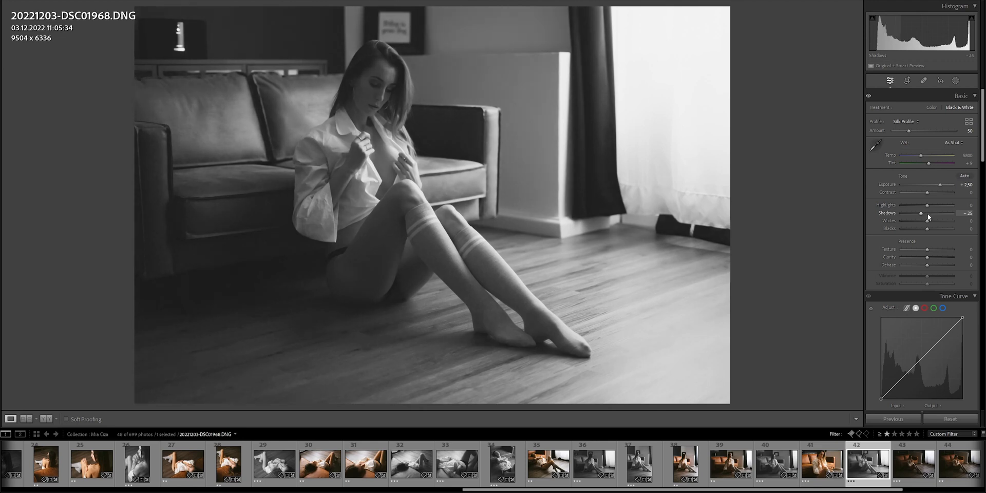
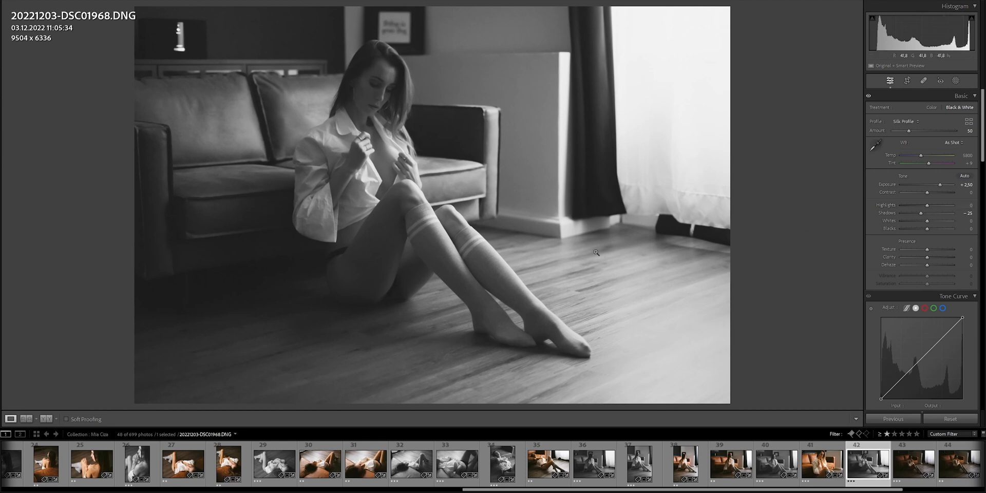
Sync the black-and-white settings of 20221203-DSC01968.DNG to 20221203-DSC01975.DNG
left_click(908, 466)
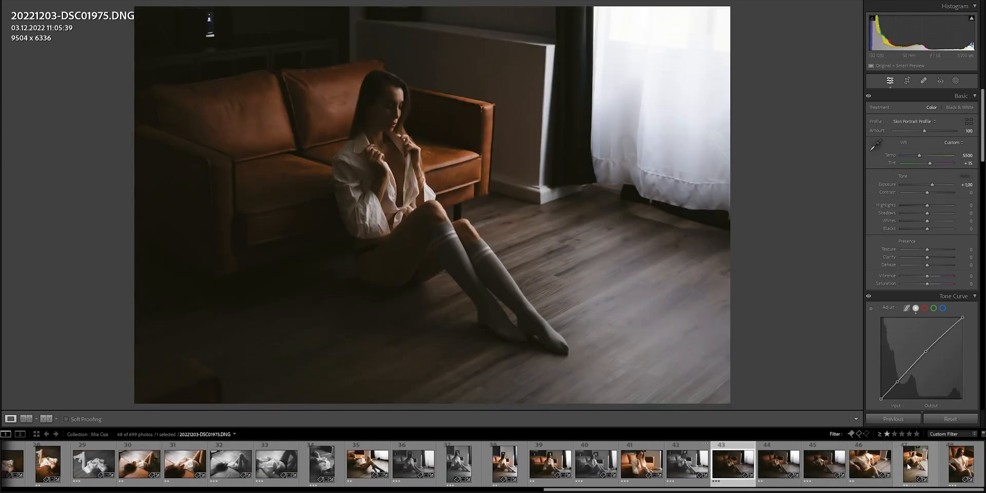
key("Left")
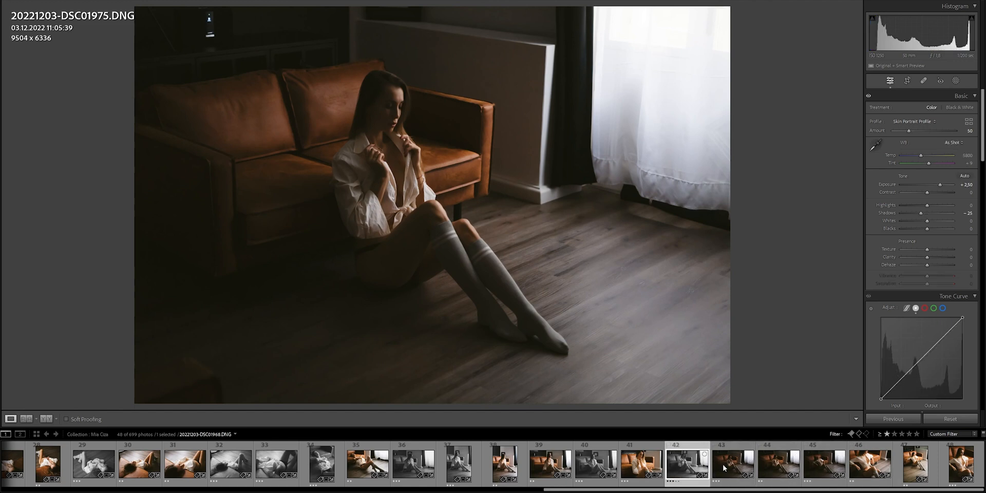
key("shift+Right")
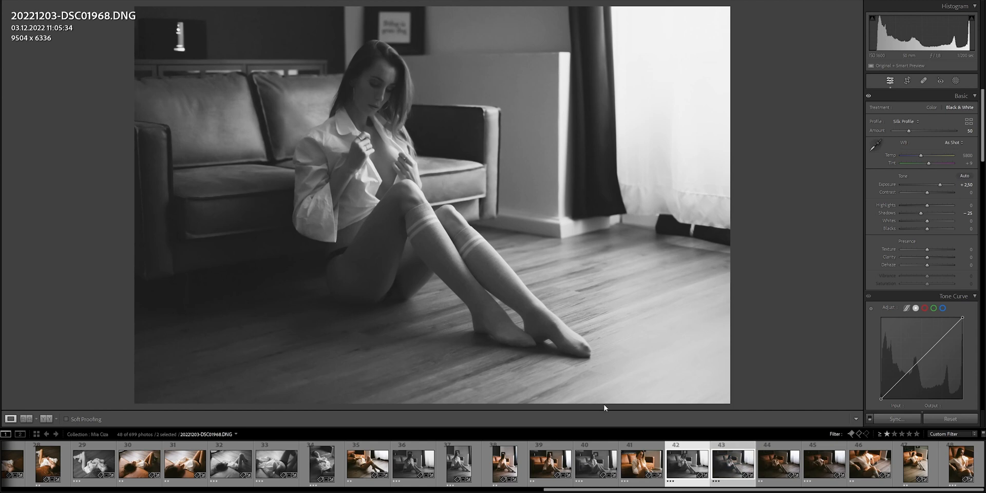
left_click(726, 448)
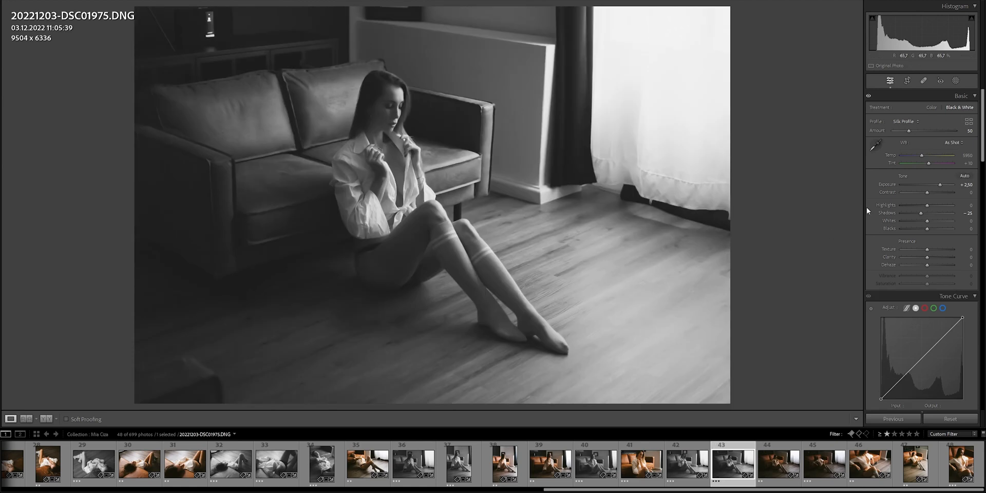
Straighten 20221203-DSC01975.DNG with a crop angle of -0.60 and crop it to 8640 x 5760 pixels
left_click(906, 81)
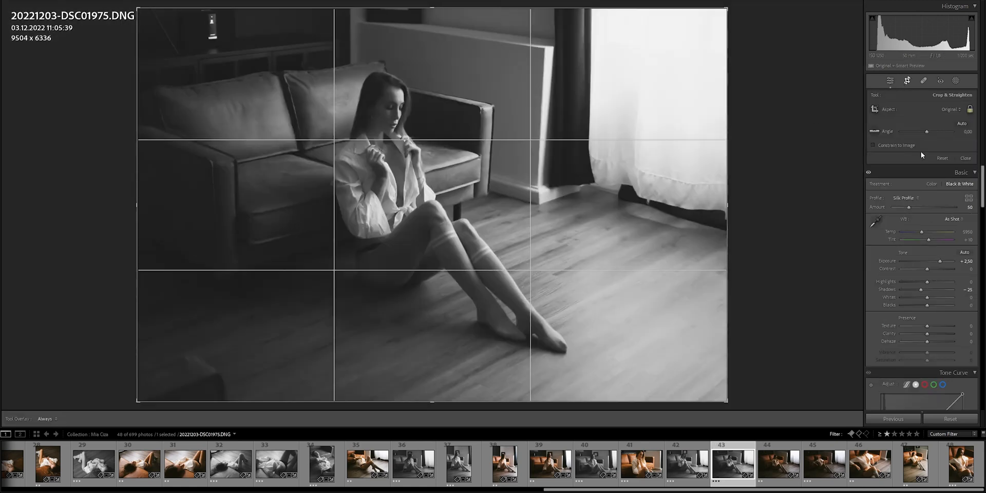
left_click_drag(931, 133, 928, 130)
left_click_drag(140, 12, 159, 22)
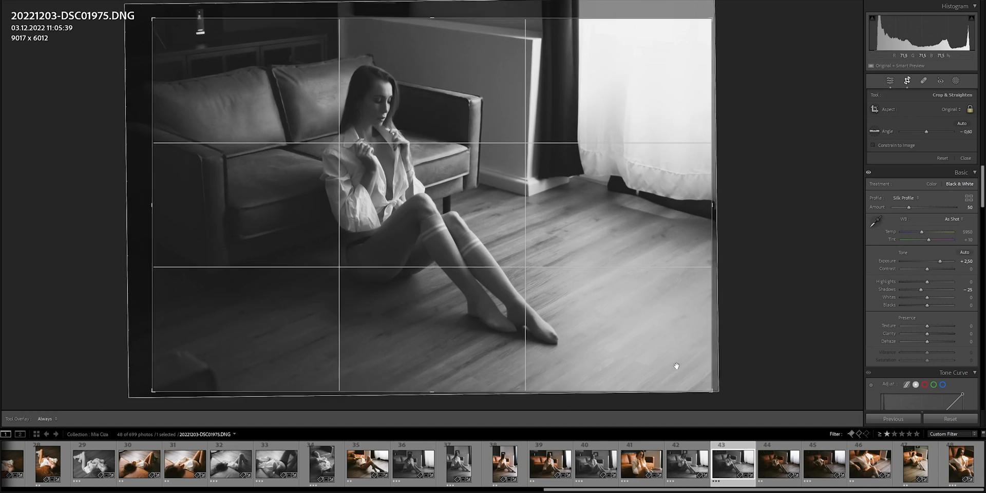
left_click_drag(692, 381, 666, 360)
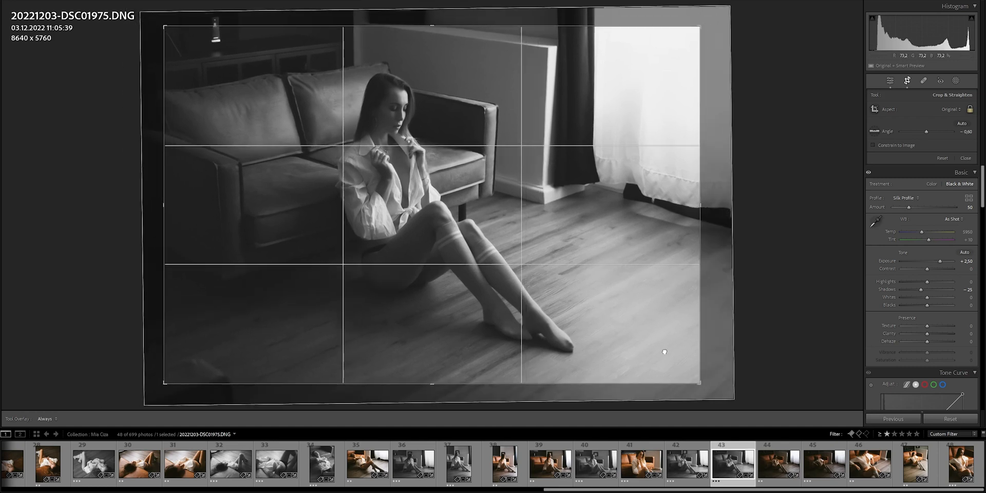
key("Return")
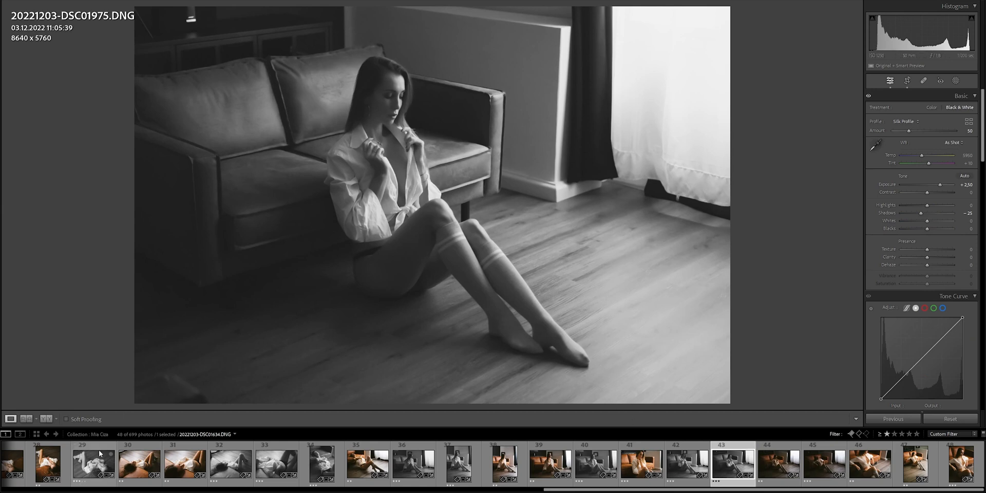
View the first photo of the series, 20221203-DSC01361.DNG, for comparison and return to 20221203-DSC01975.DNG
scroll(100, 462, "up", 10)
left_click(33, 465)
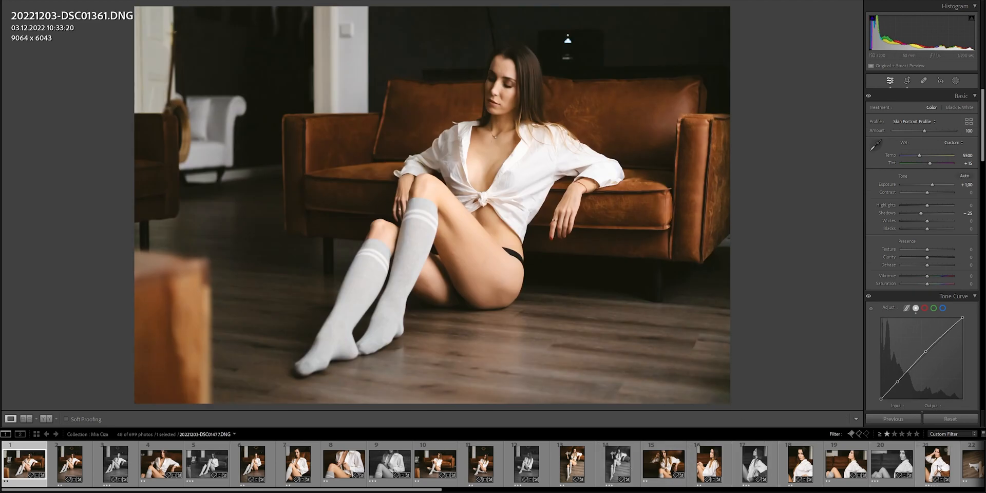
scroll(924, 462, "down", 10)
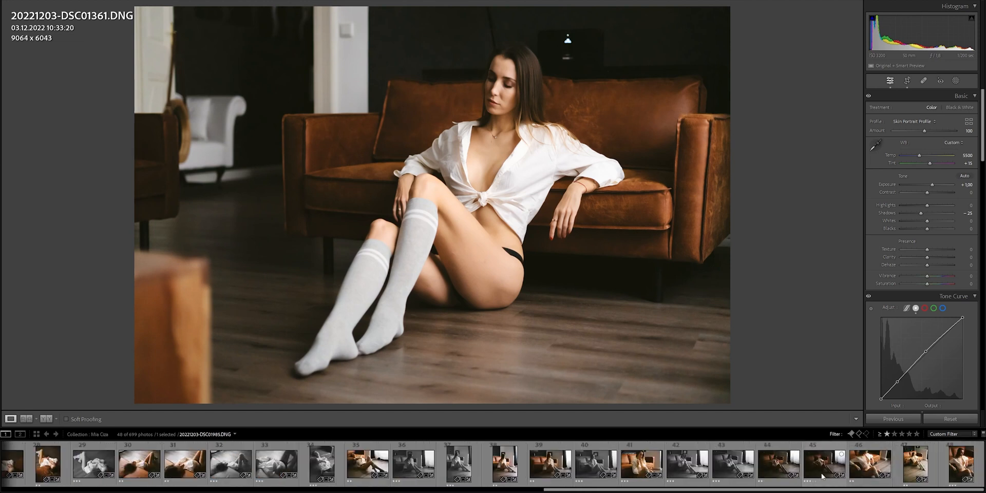
left_click(725, 460)
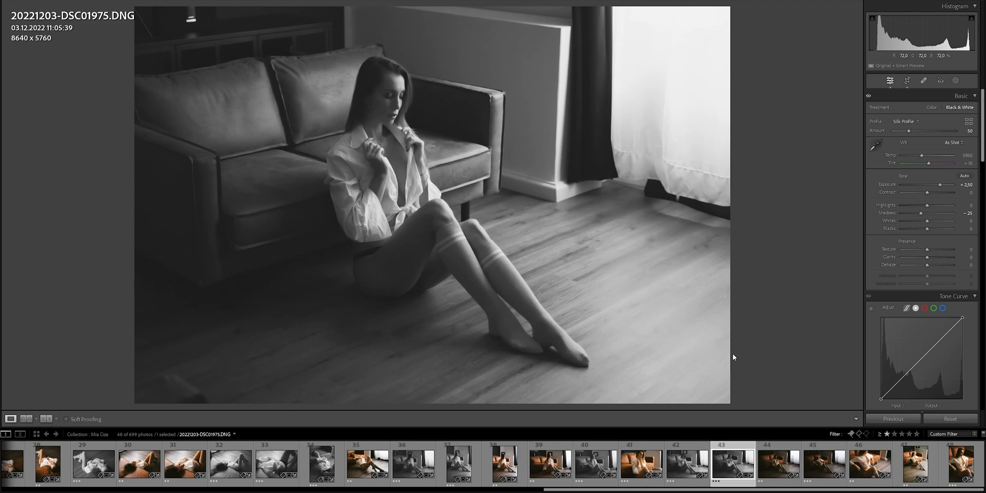
Straighten 20221203-DSC01977.DNG with a crop angle of -0.50 and crop it to 8462 x 5642 pixels
left_click(780, 443)
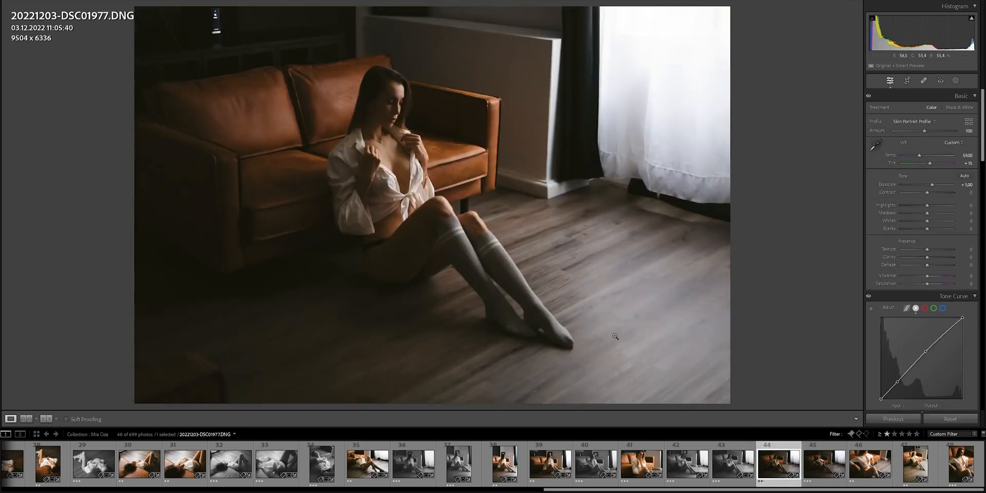
left_click(907, 81)
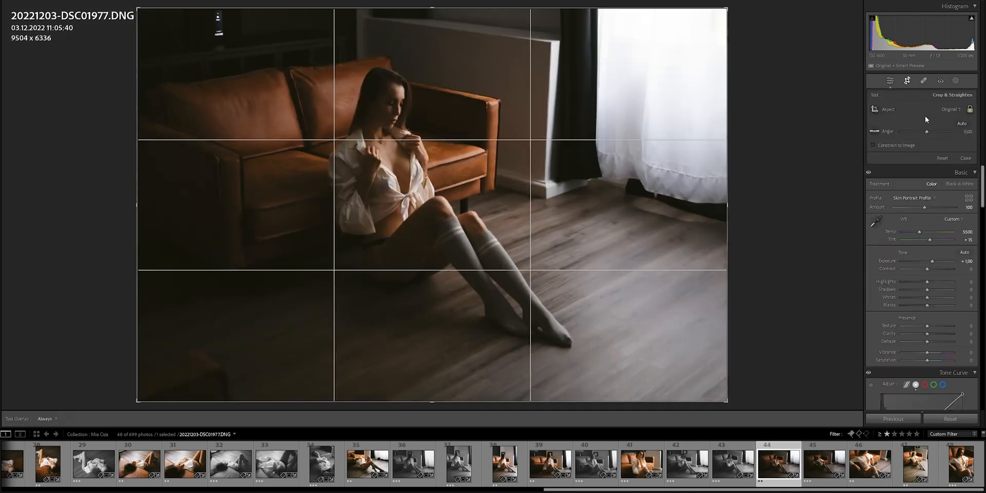
left_click_drag(926, 131, 922, 134)
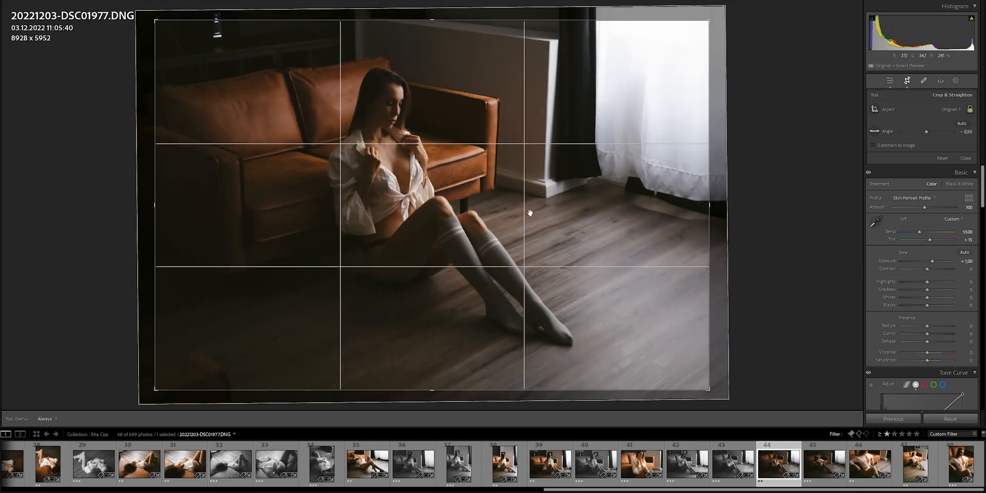
left_click_drag(494, 226, 487, 213)
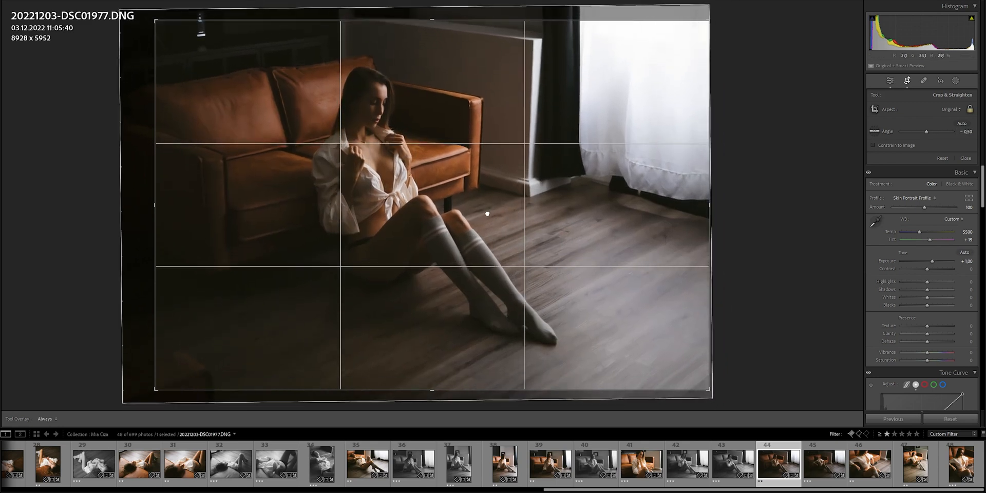
left_click_drag(709, 202, 694, 203)
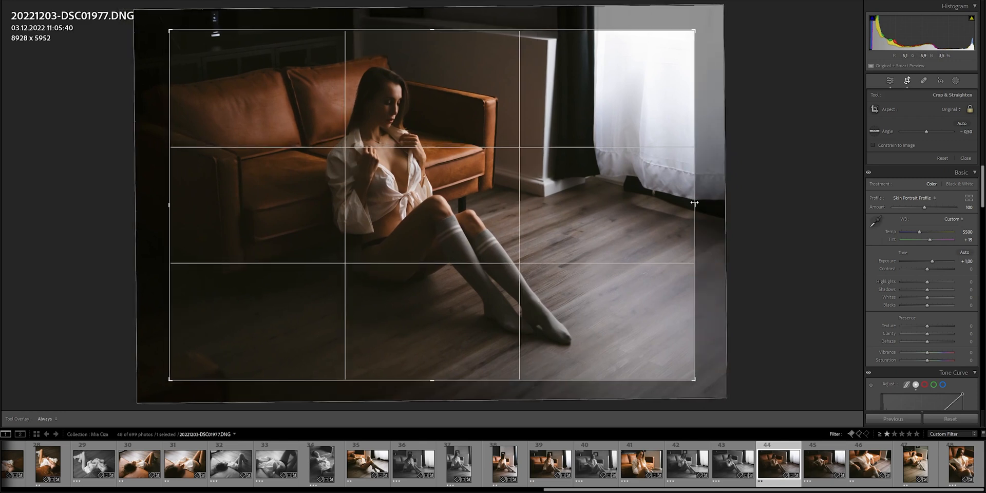
left_click_drag(624, 209, 617, 213)
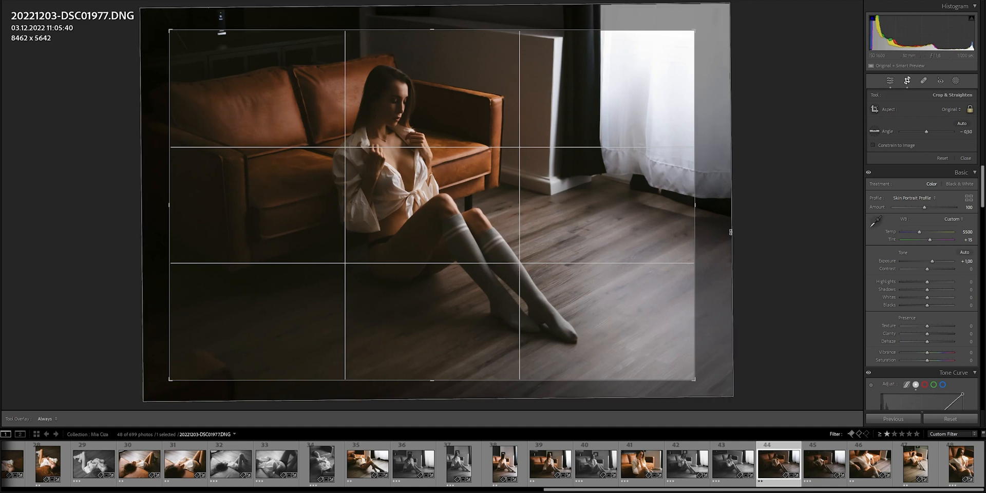
key("r")
Set the exposure of 20221203-DSC01977.DNG to +2.00
left_click_drag(918, 189, 933, 187)
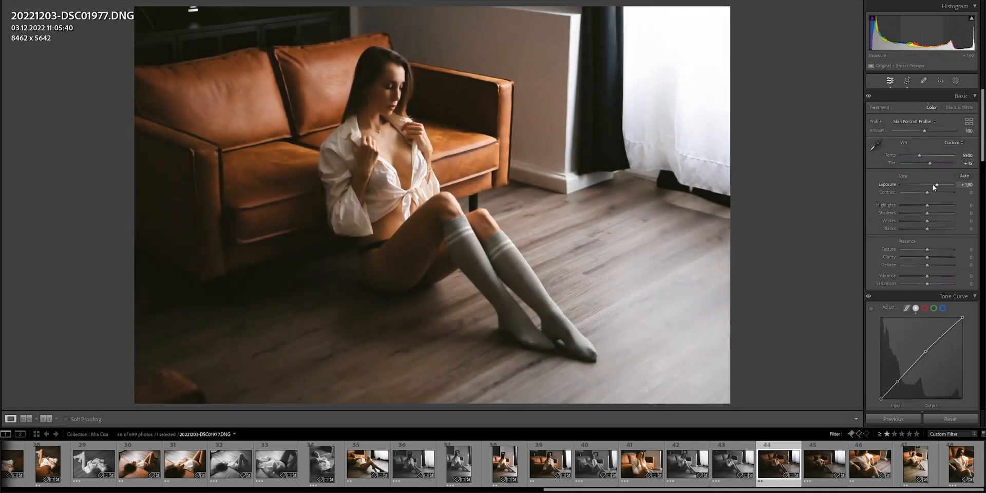
left_click_drag(933, 187, 934, 187)
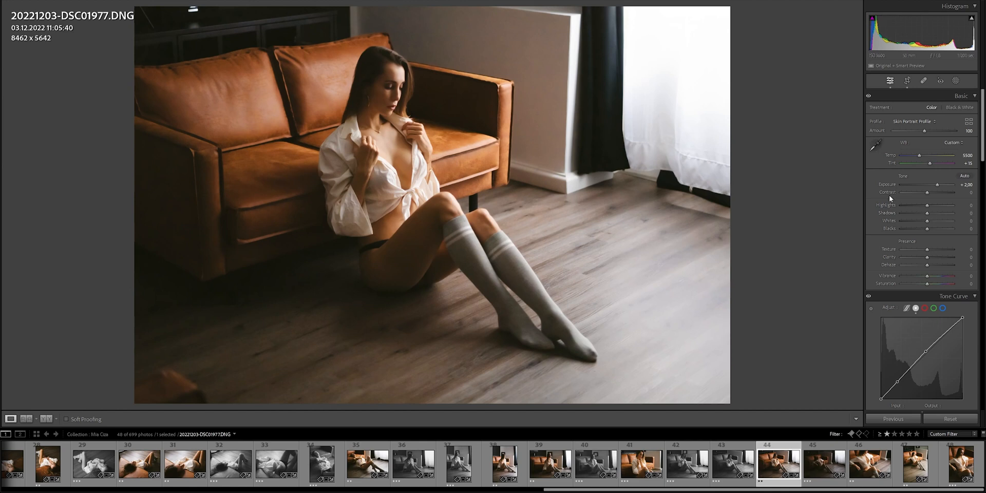
Sync the black-and-white settings of 20221203-DSC01975.DNG to 20221203-DSC01985.DNG
left_click(822, 462)
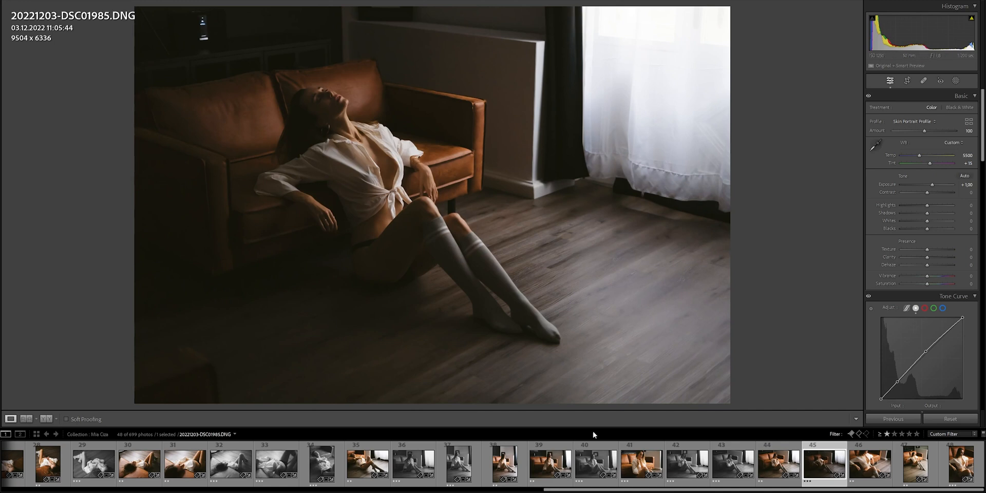
left_click(718, 466, "ctrl")
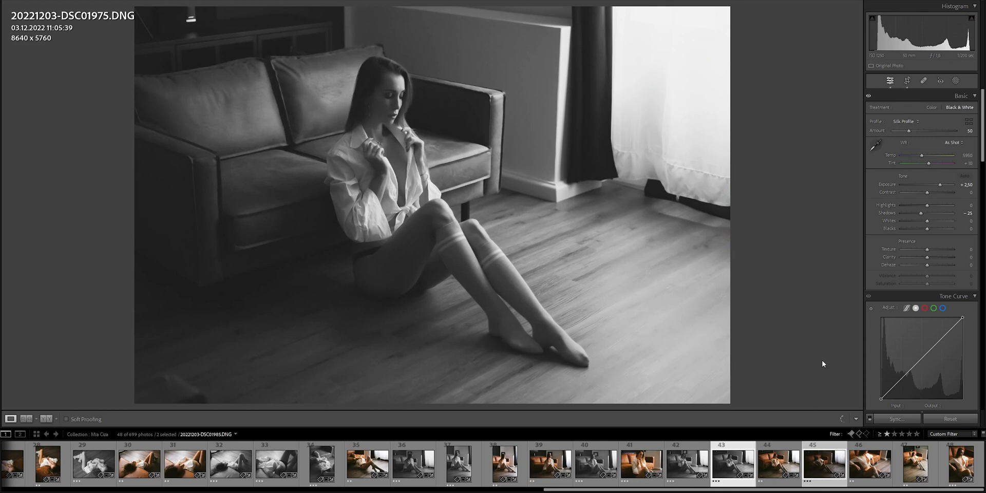
left_click(818, 450)
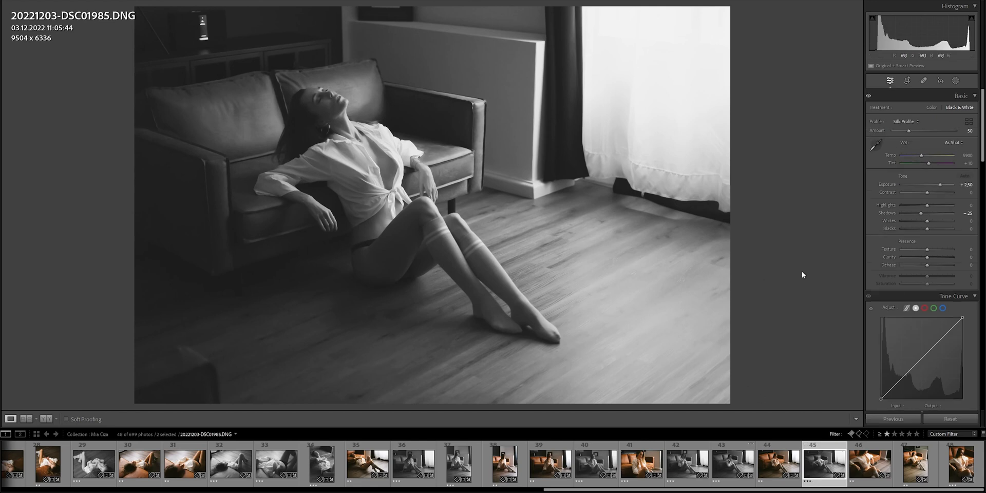
Lower the highlights of 20221203-DSC01985.DNG to -10
key("Down")
key("Down")
key("Down")
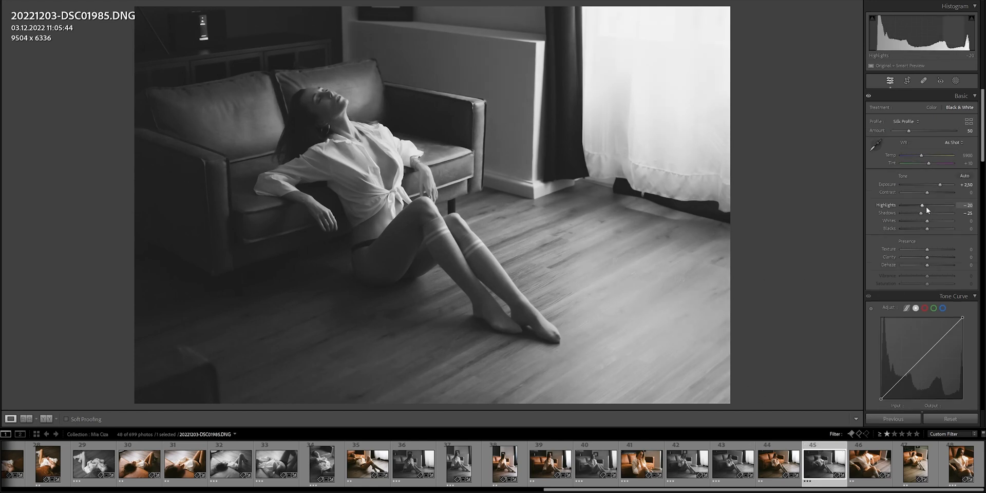
key("Up")
key("Up")
key("Up")
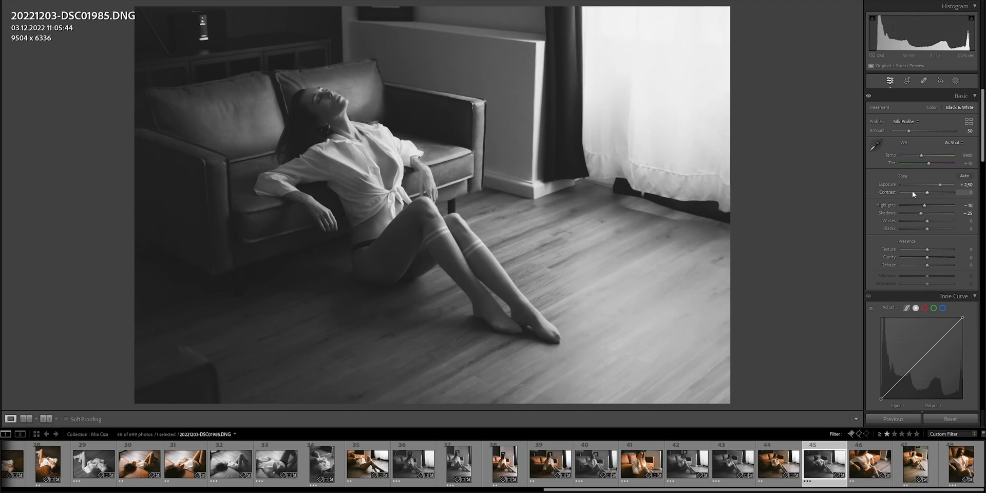
Straighten 20221203-DSC01985.DNG with a crop angle of -0.20 and crop it to 8869 x 5913 pixels, trimming the window side
key("r")
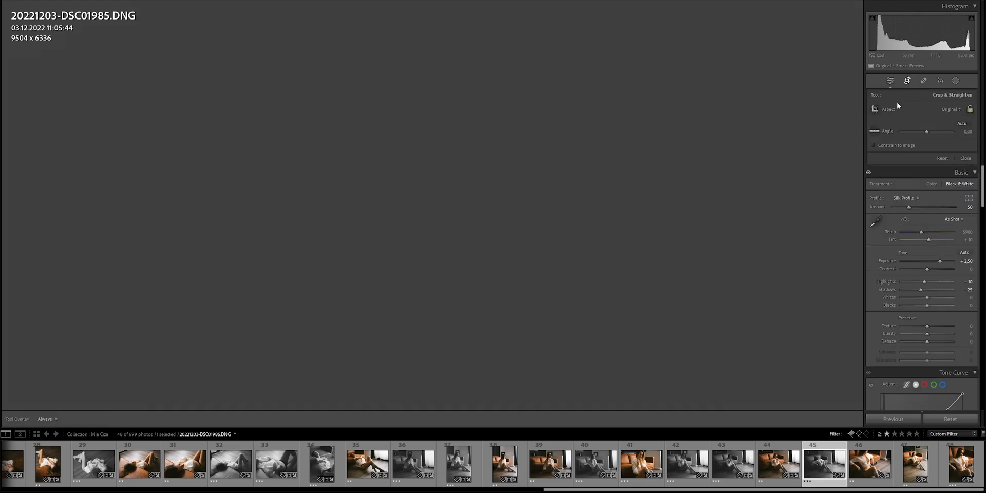
key("Down")
key("Down")
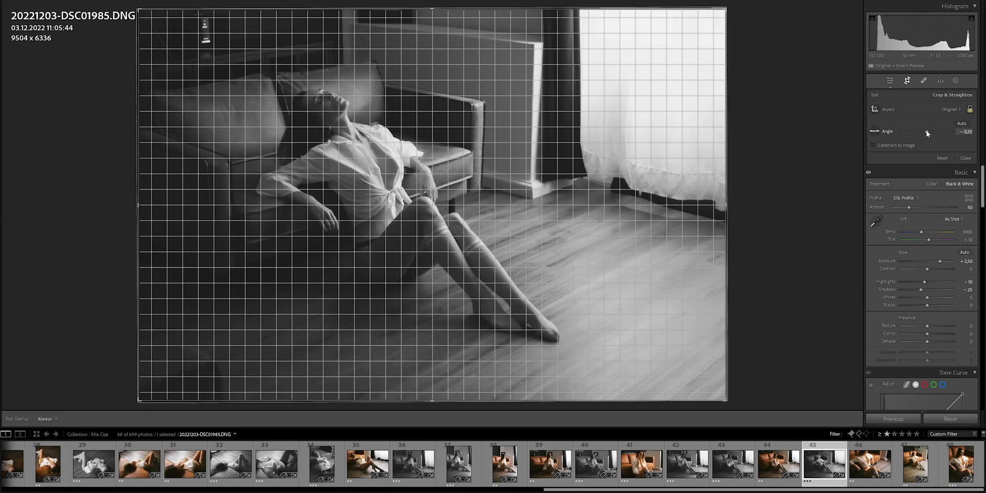
left_click_drag(727, 10, 719, 15)
left_click_drag(699, 63, 699, 76)
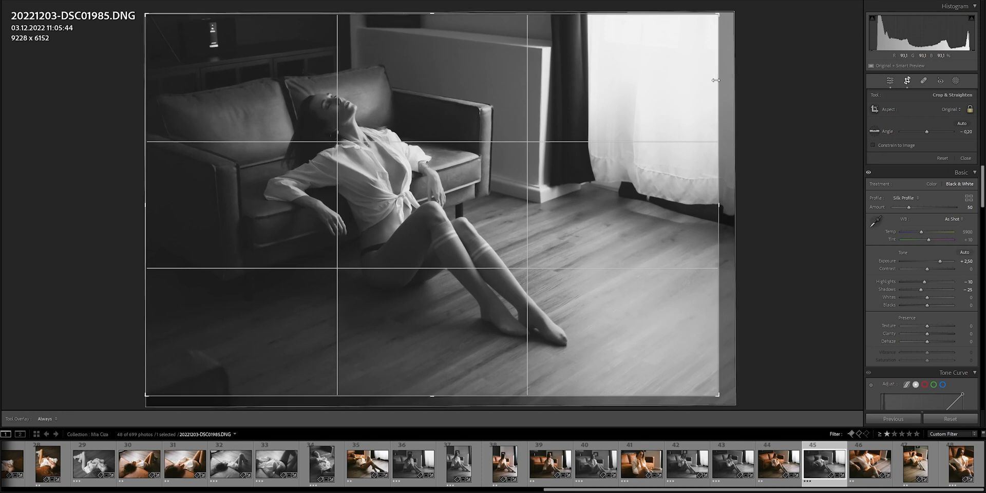
left_click_drag(719, 14, 711, 23)
left_click_drag(689, 70, 708, 73)
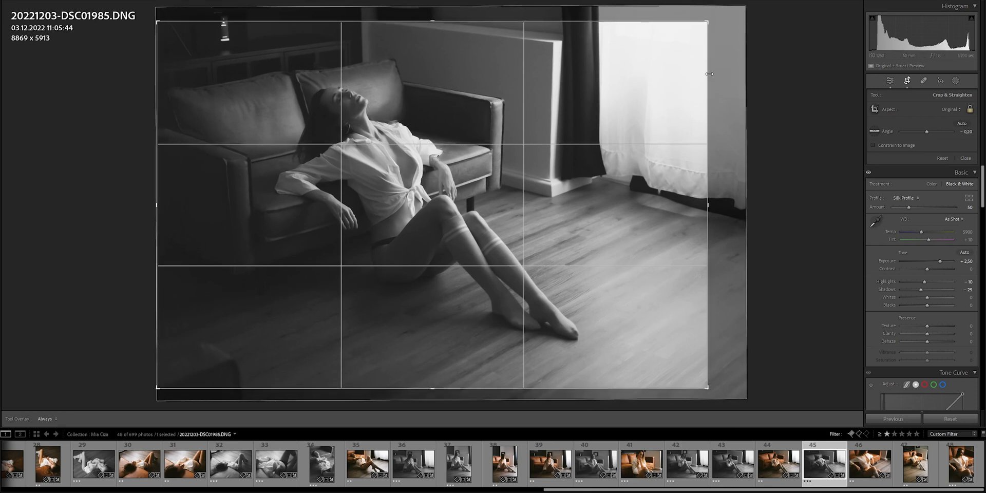
key("Up")
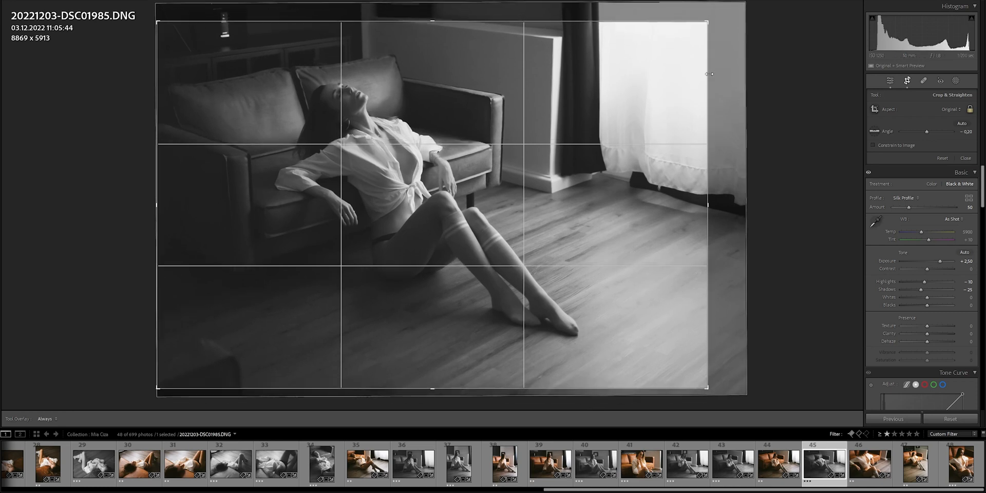
key("Return")
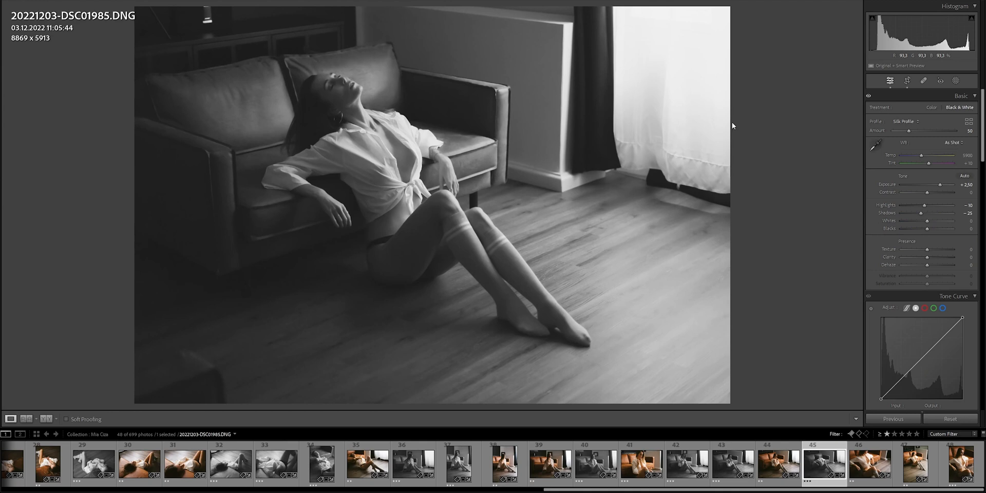
Crop 20221203-DSC01993.DNG to 8862 x 5908 pixels, trimming the upper edge and keeping the original aspect ratio
key("Right")
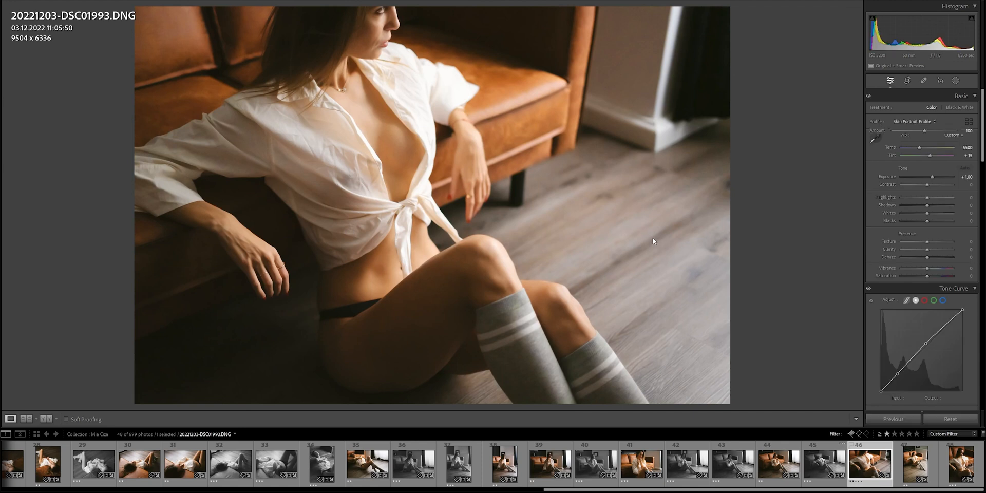
left_click(907, 81)
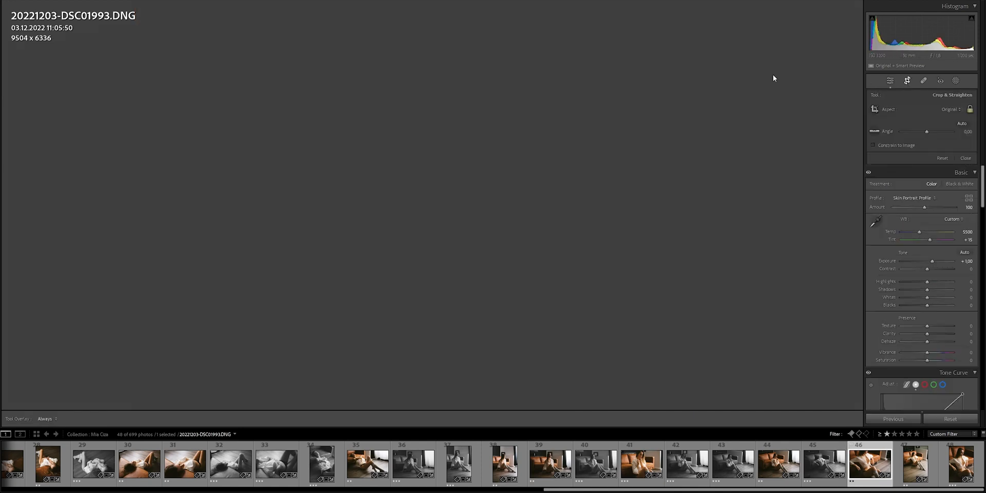
left_click_drag(436, 7, 437, 21)
key("Right")
key("Right")
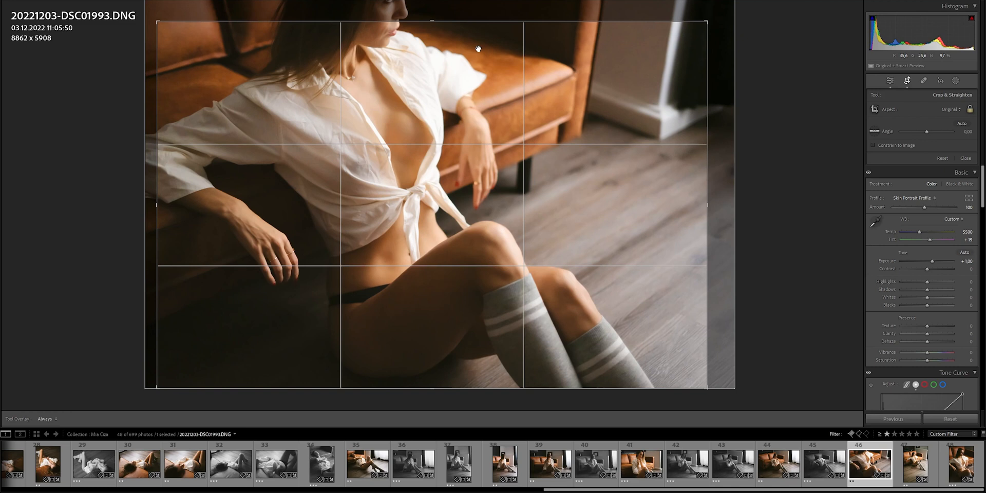
key("Return")
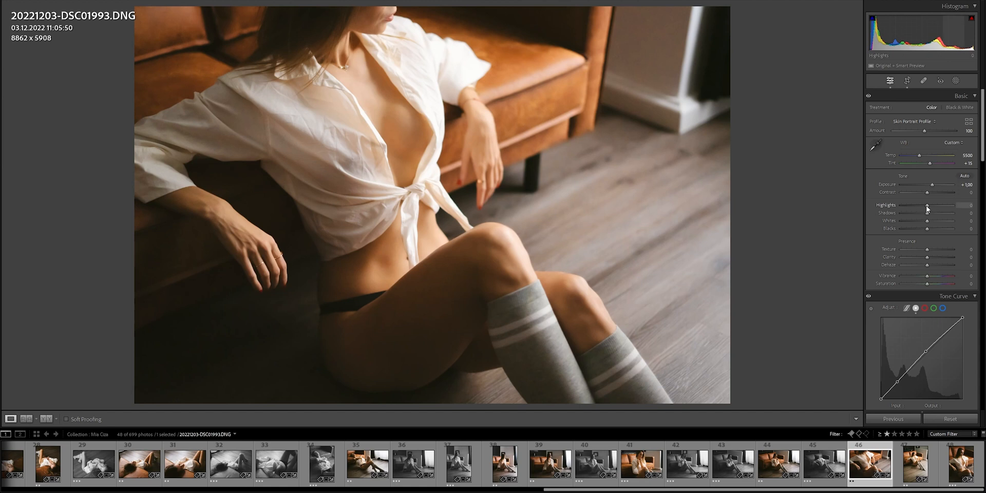
Lower the highlights of 20221203-DSC01993.DNG
key("Down")
key("Down")
key("Down")
key("Down")
key("Down")
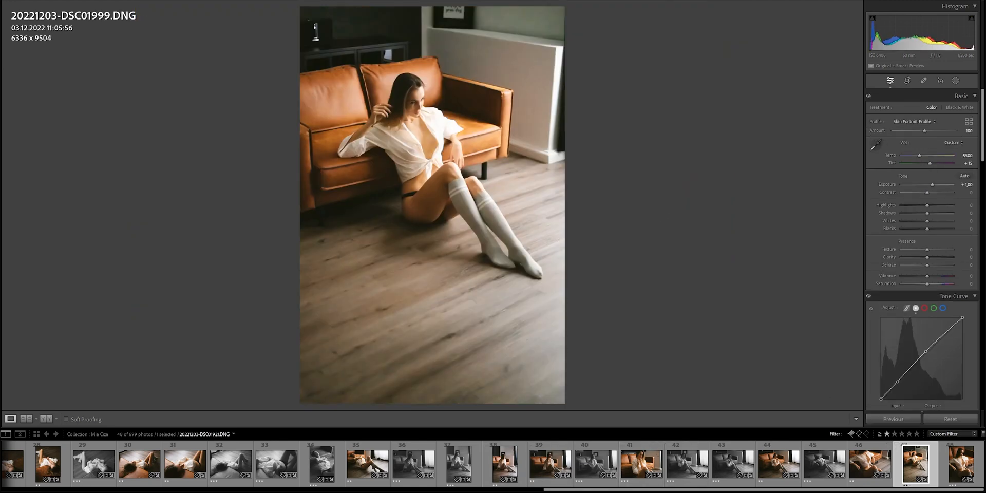
Sync the develop settings of 20221203-DSC01921.DNG to 20221203-DSC01999.DNG
left_click(501, 465)
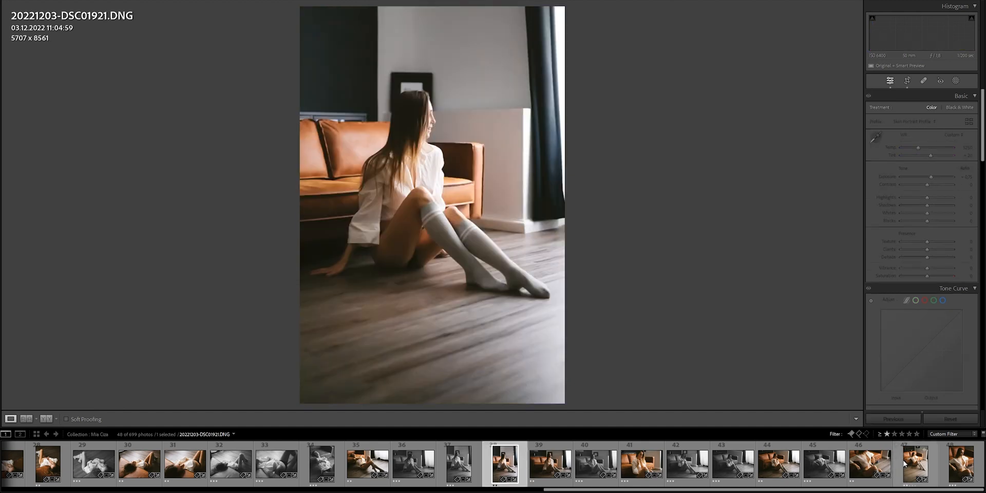
left_click(914, 462, "ctrl")
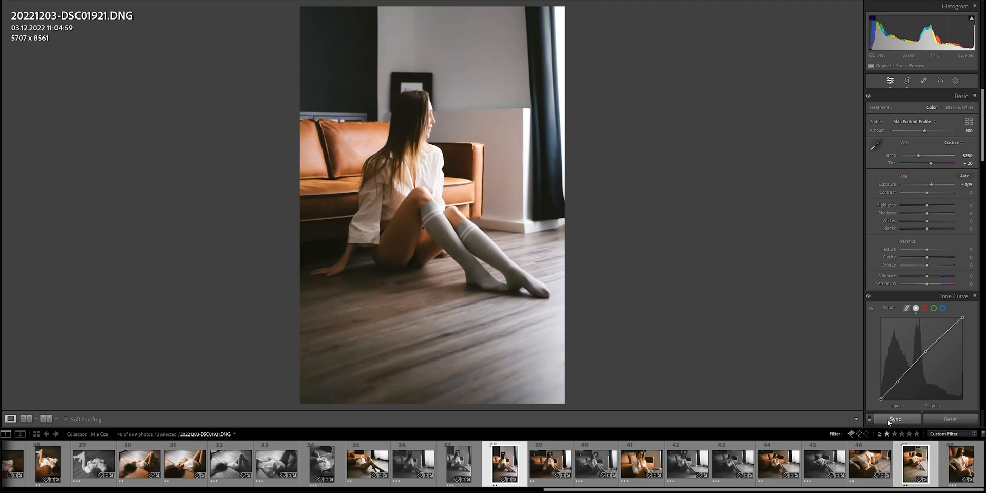
left_click(908, 469)
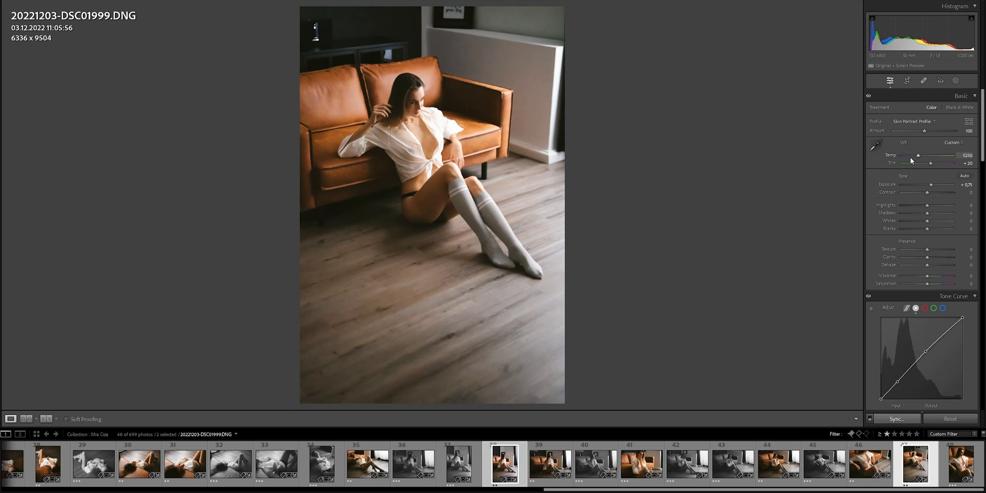
Straighten 20221203-DSC01999.DNG with a crop angle of -0.60 and crop it to 5785 x 8677 pixels, trimming the lower floor area
left_click(908, 82)
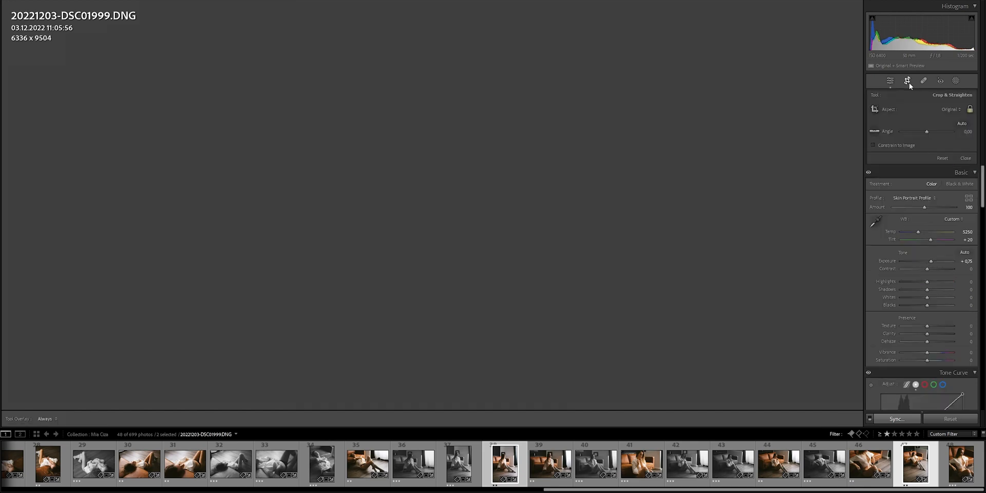
left_click(926, 132)
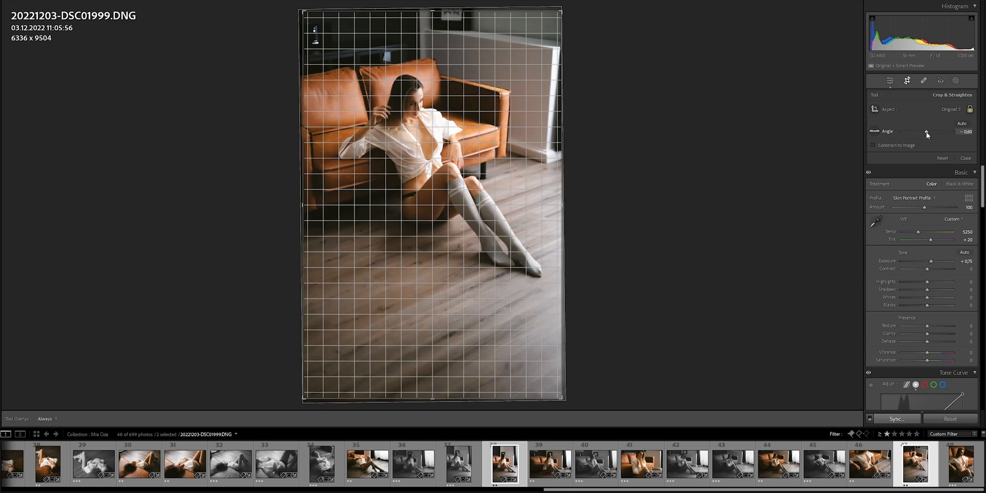
left_click_drag(433, 386, 452, 345)
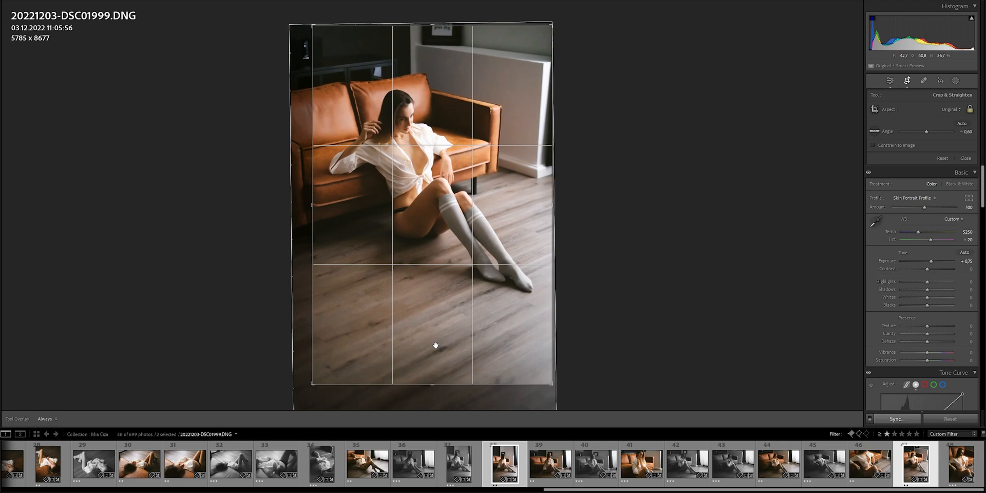
key("Return")
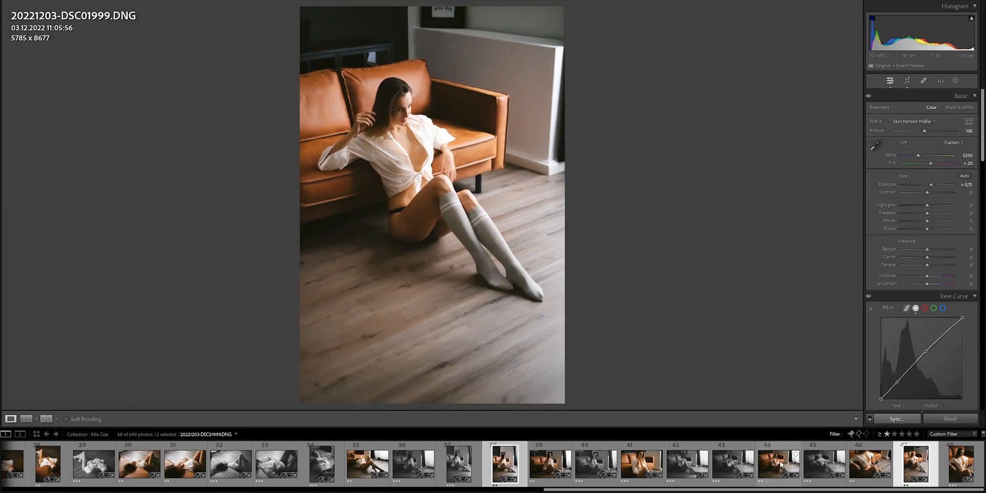
Lower the highlights of 20221203-DSC01999.DNG to -25
left_click(915, 463)
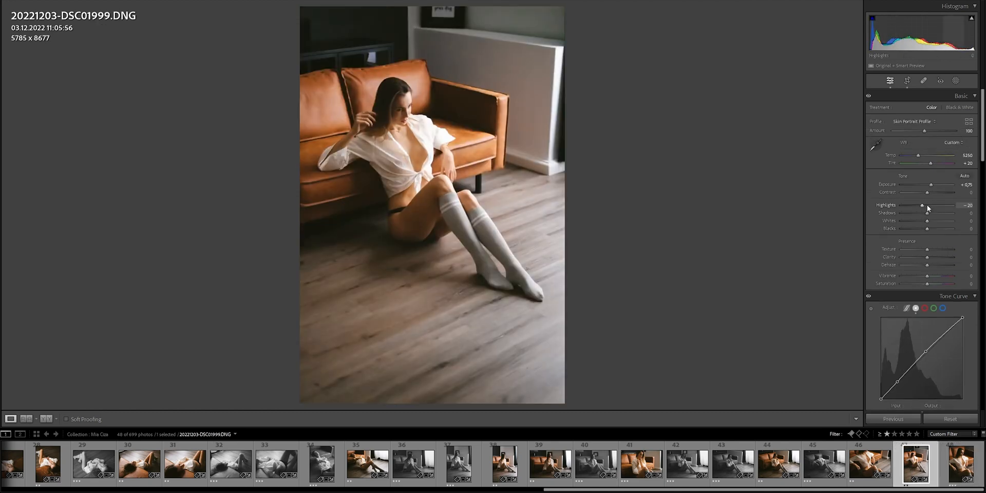
left_click_drag(926, 204, 920, 205)
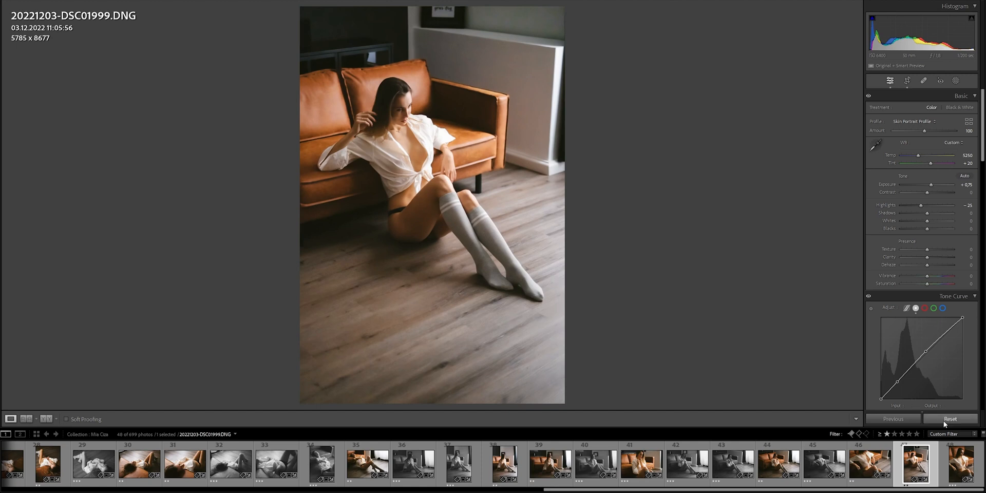
left_click(945, 454)
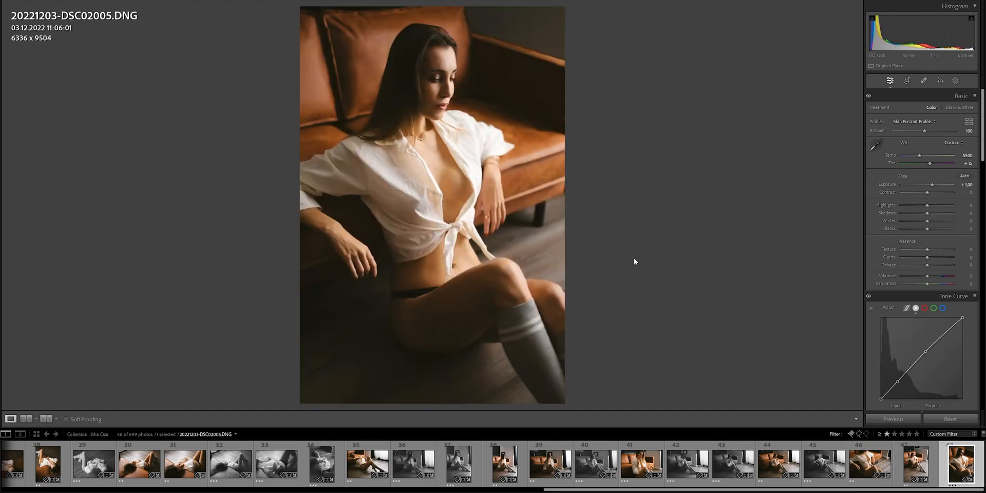
left_click(820, 466)
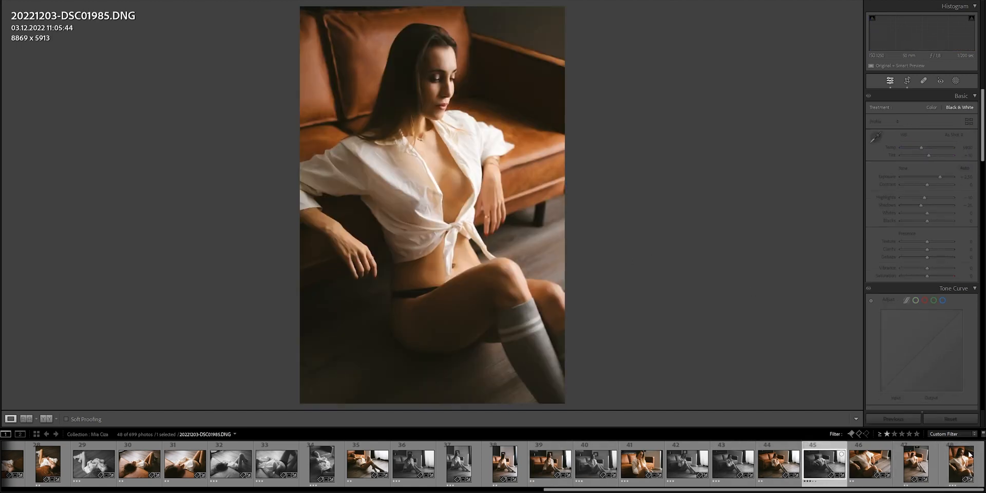
key("ctrl+shift+r")
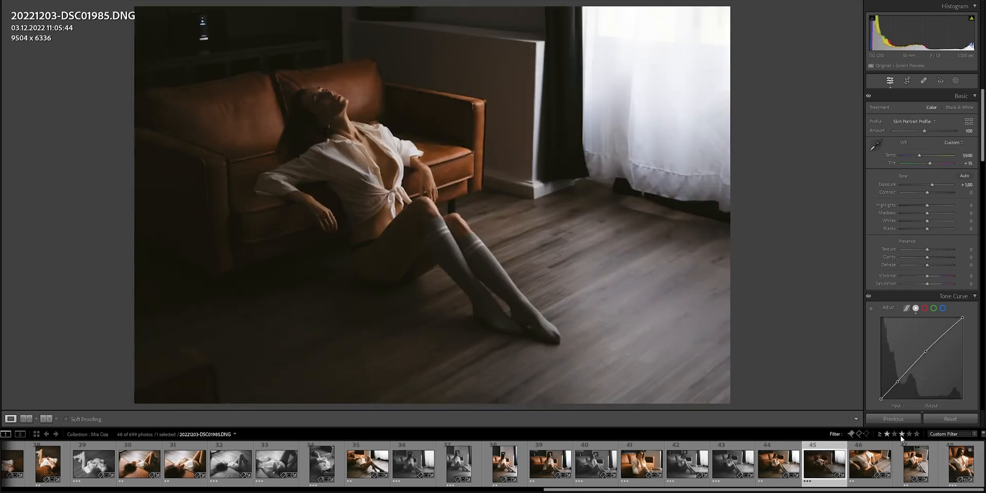
left_click(952, 465)
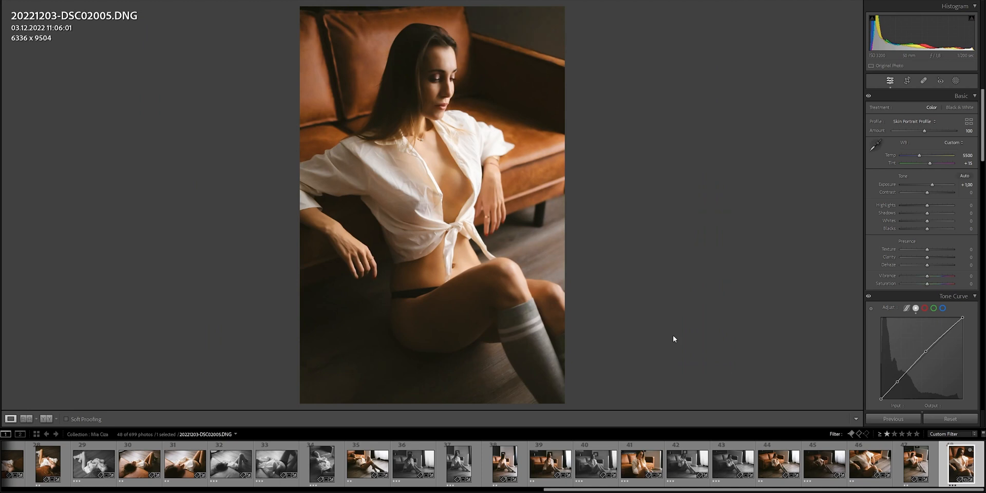
key("Left")
key("Left")
key("Left")
key("ctrl+z")
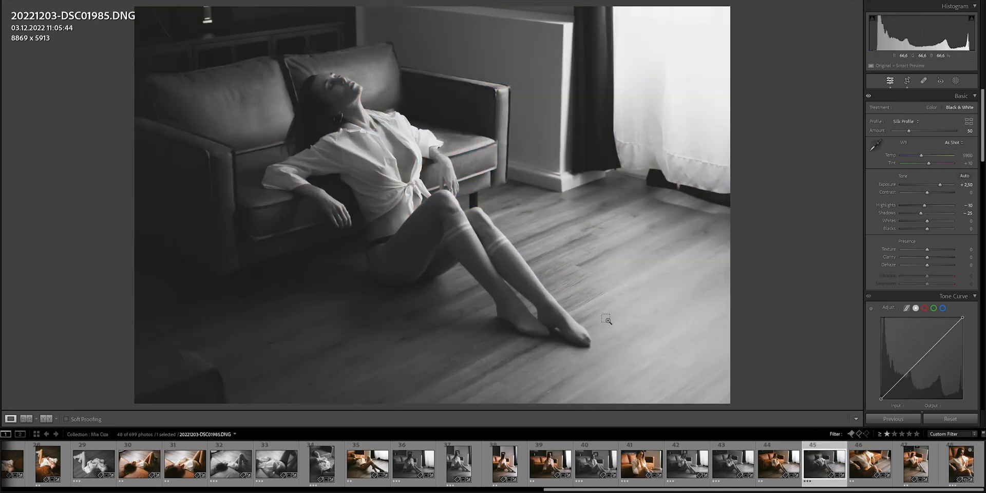
Sync the black-and-white settings of 20221203-DSC01985.DNG to 20221203-DSC02005.DNG and set the latter's exposure to +2.00
left_click(947, 471, "ctrl")
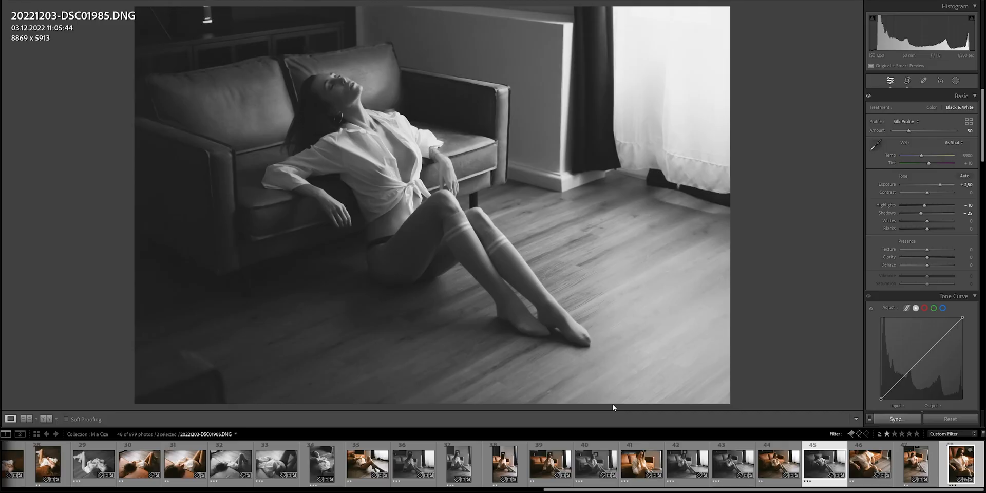
left_click(960, 465)
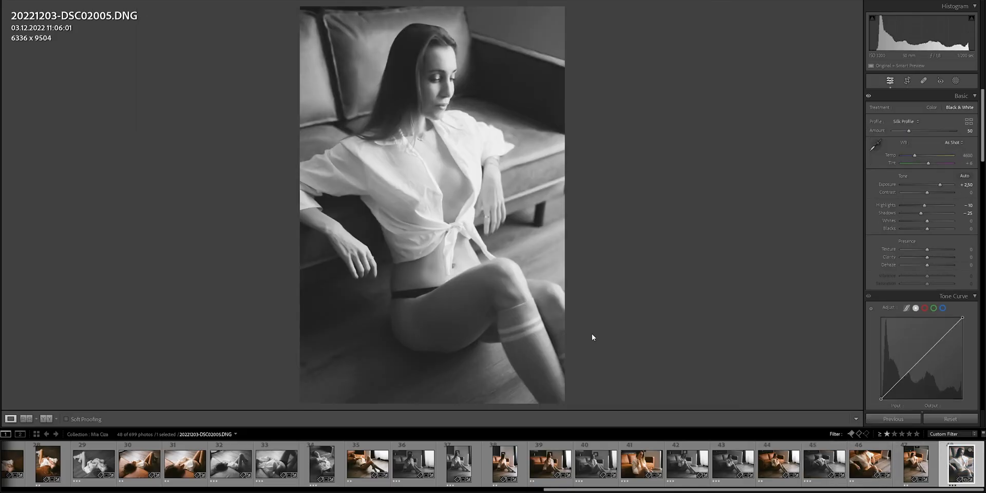
scroll(939, 184, "down", 5)
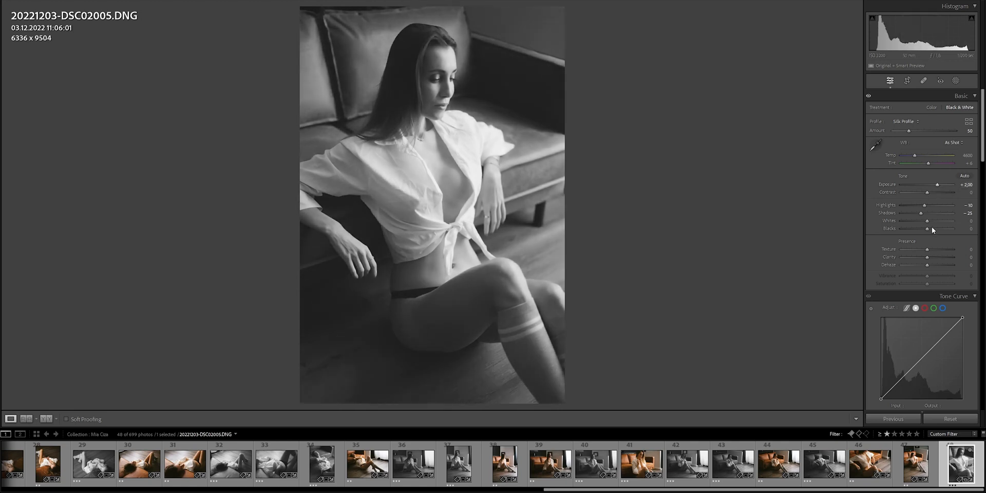
scroll(925, 205, "down", 3)
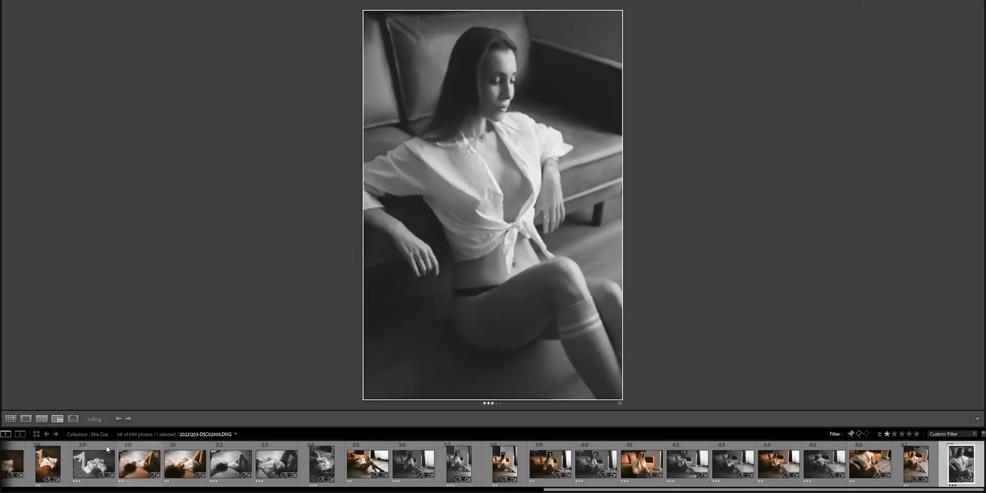
Show the whole series in the grid view with the filmstrip hidden and leave only the first photo selected
left_click(10, 419)
scroll(219, 172, "up", 10)
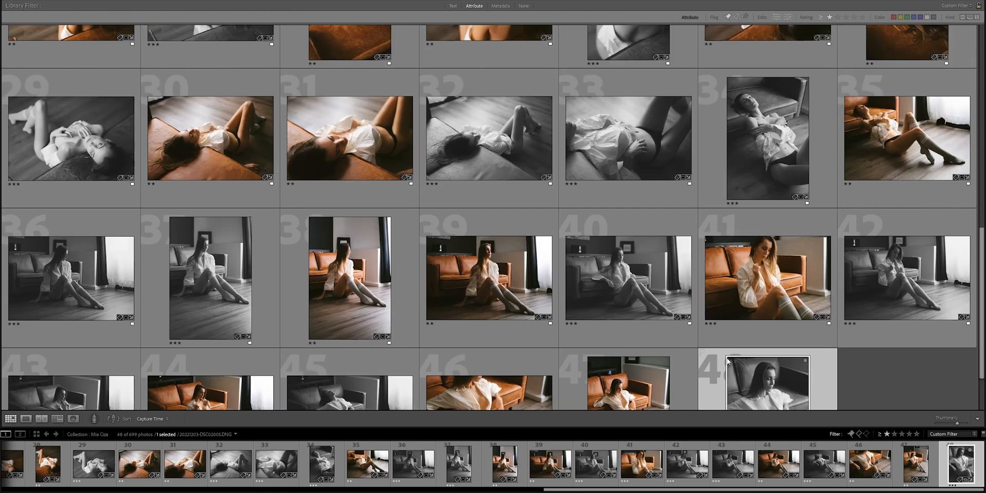
key("ctrl+a")
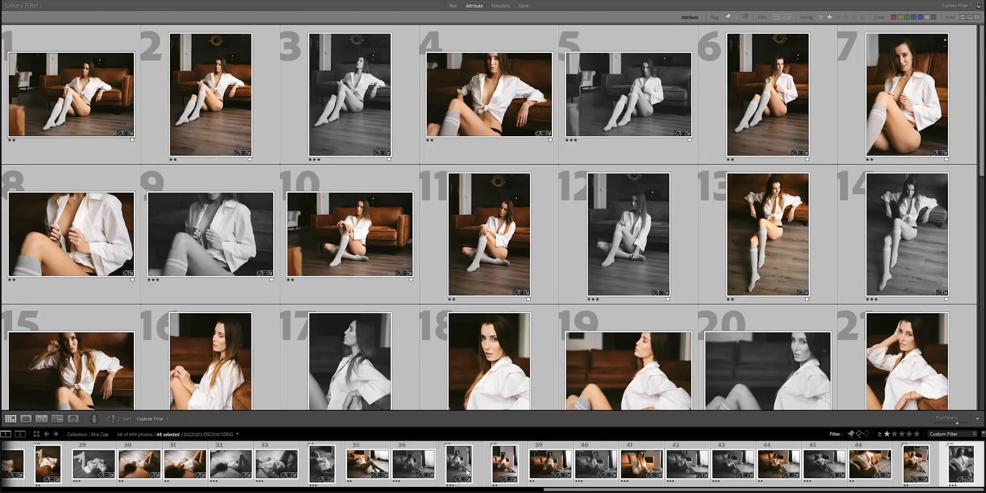
key("F6")
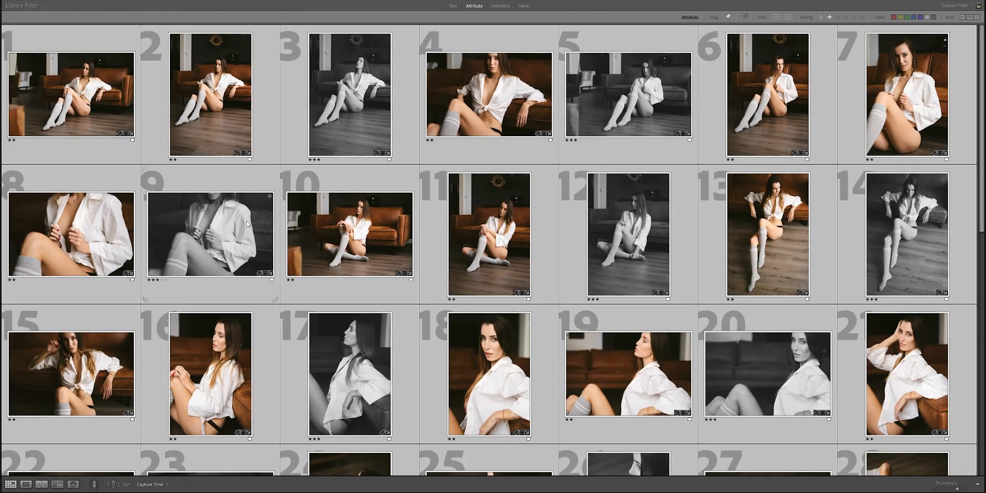
left_click(87, 45)
Review the edited series in the grid from the first to the last photo, checking the consistency of the color and black-and-white looks
scroll(399, 214, "down", 2)
scroll(399, 214, "up", 2)
scroll(400, 216, "down", 5)
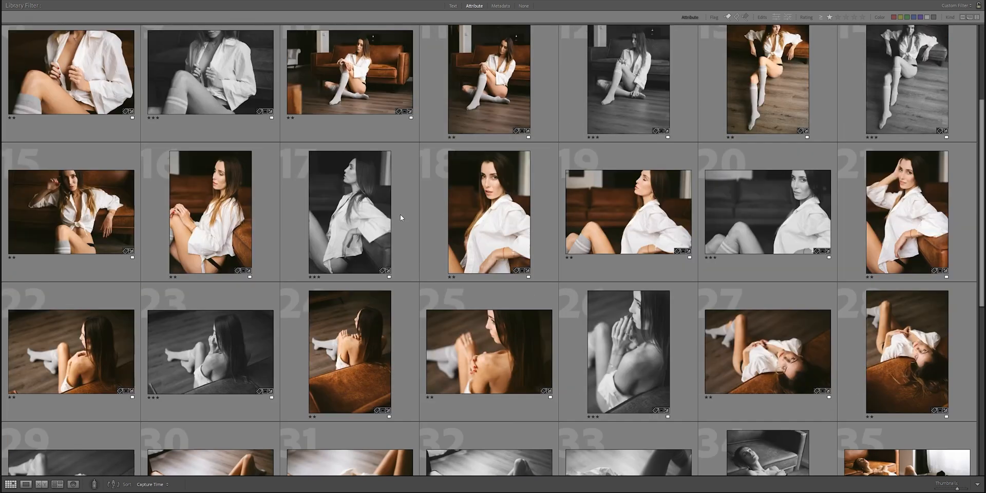
scroll(401, 216, "down", 4)
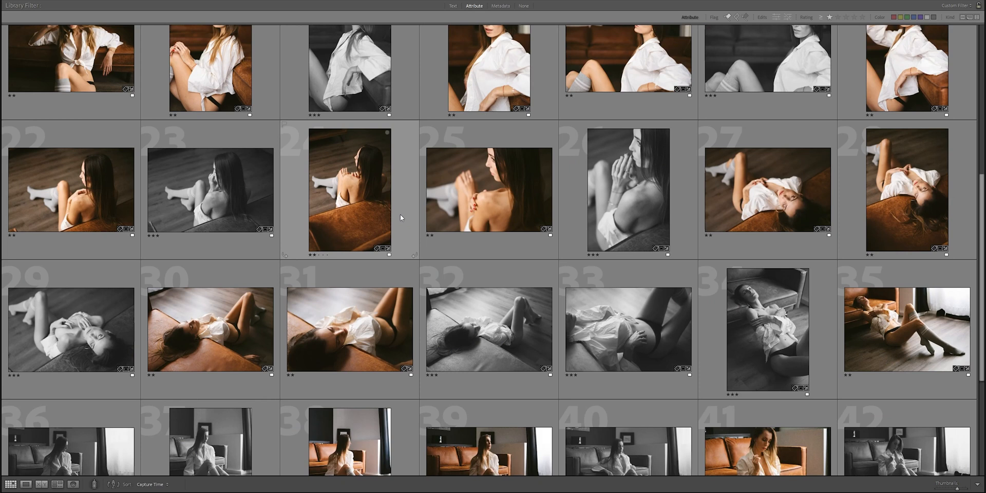
scroll(401, 217, "down", 3)
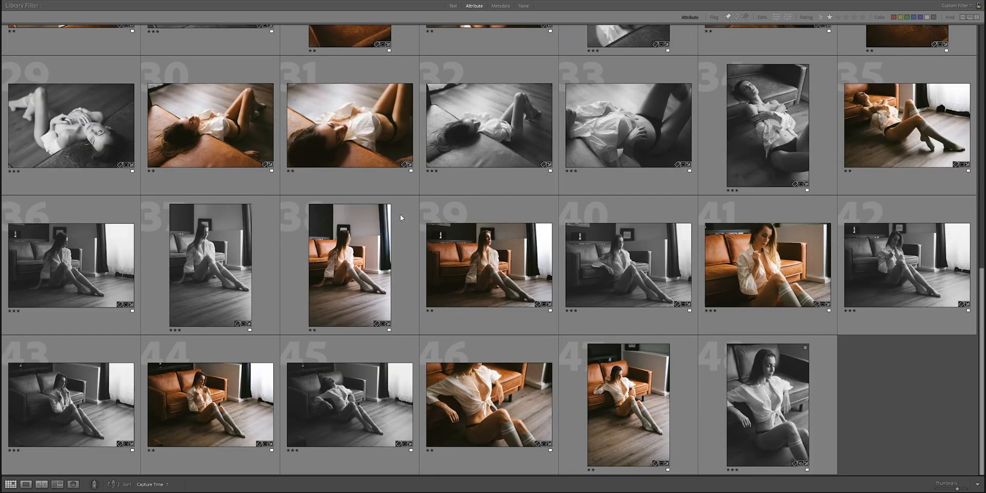
scroll(400, 216, "up", 10)
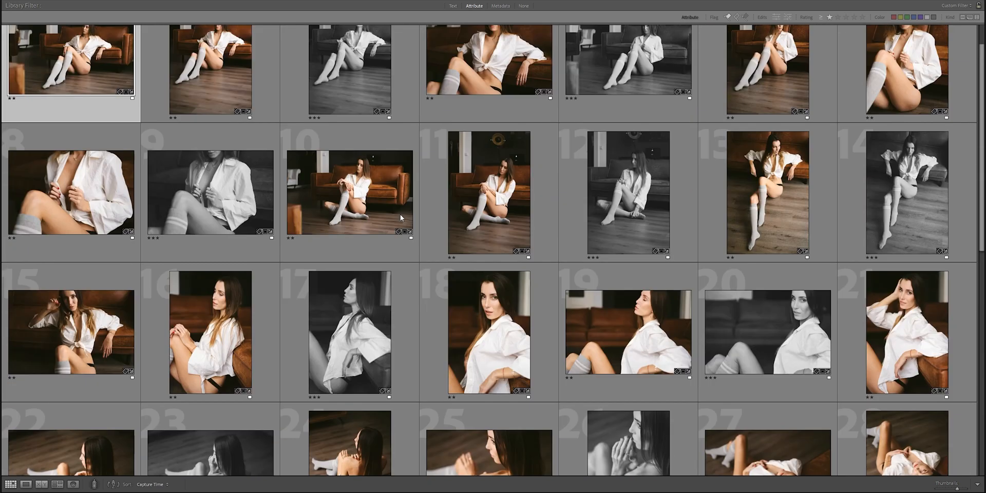
scroll(400, 218, "up", 1)
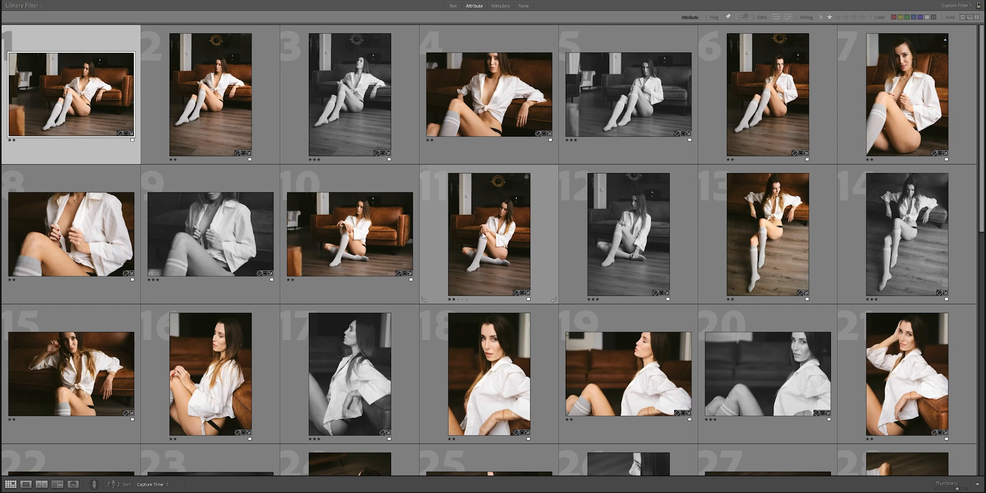
scroll(331, 175, "down", 6)
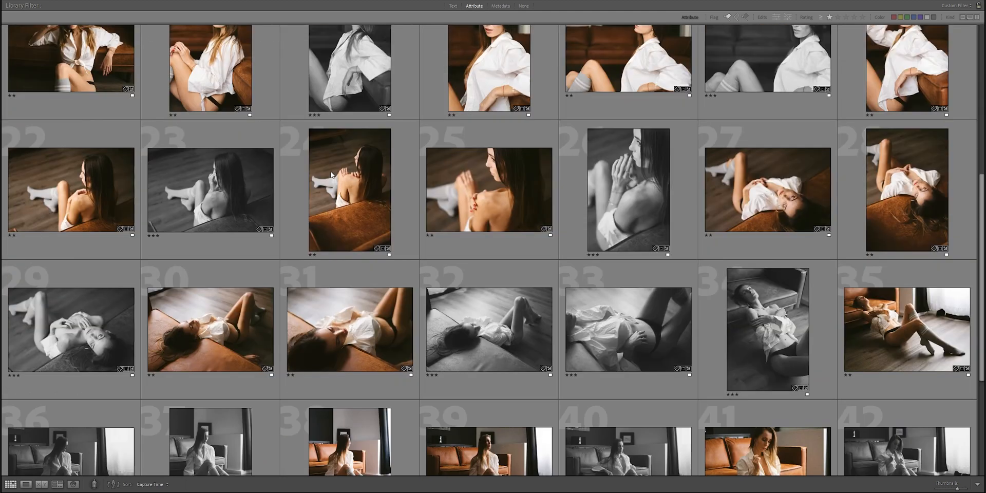
scroll(331, 175, "down", 2)
scroll(331, 171, "down", 3)
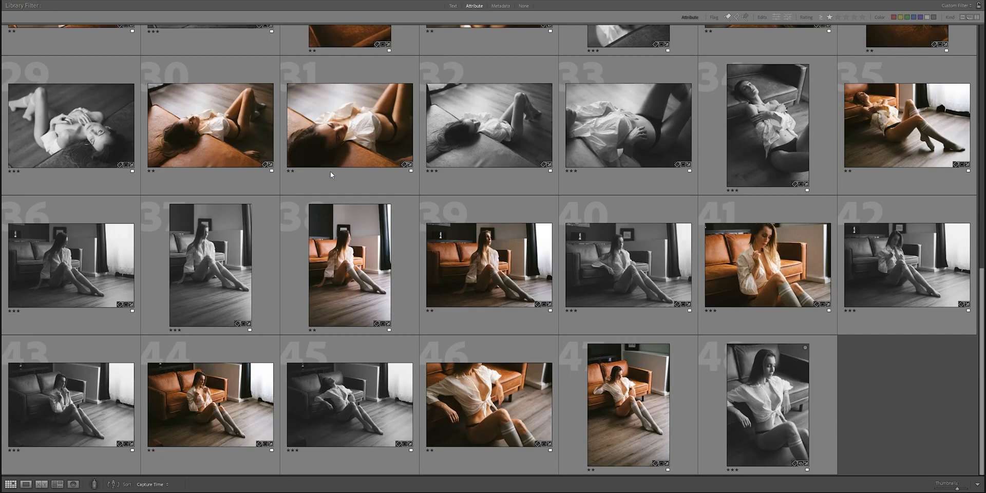
scroll(329, 170, "up", 10)
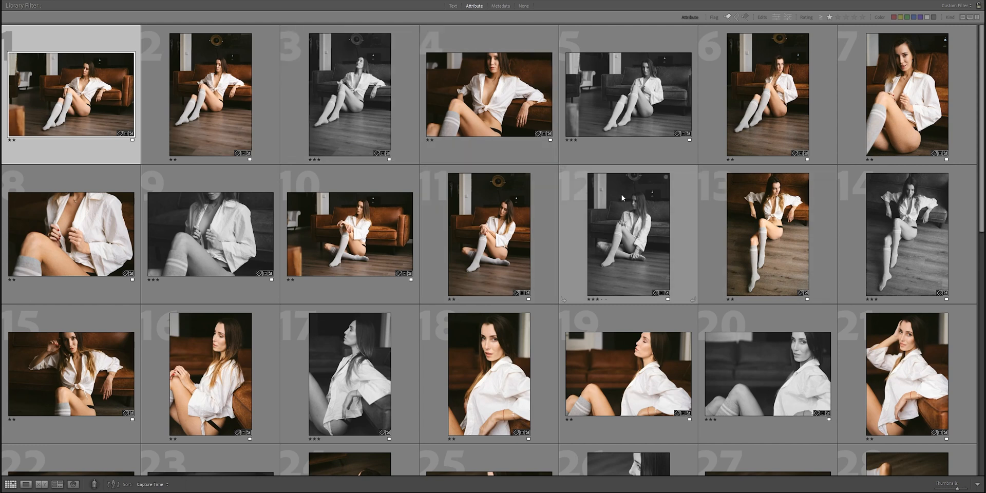
scroll(621, 197, "down", 2)
scroll(621, 196, "down", 3)
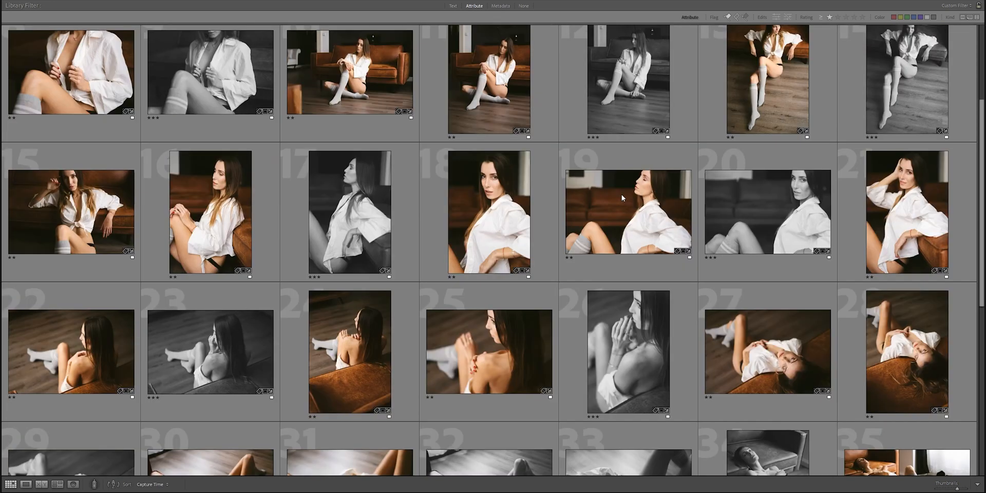
scroll(622, 196, "down", 3)
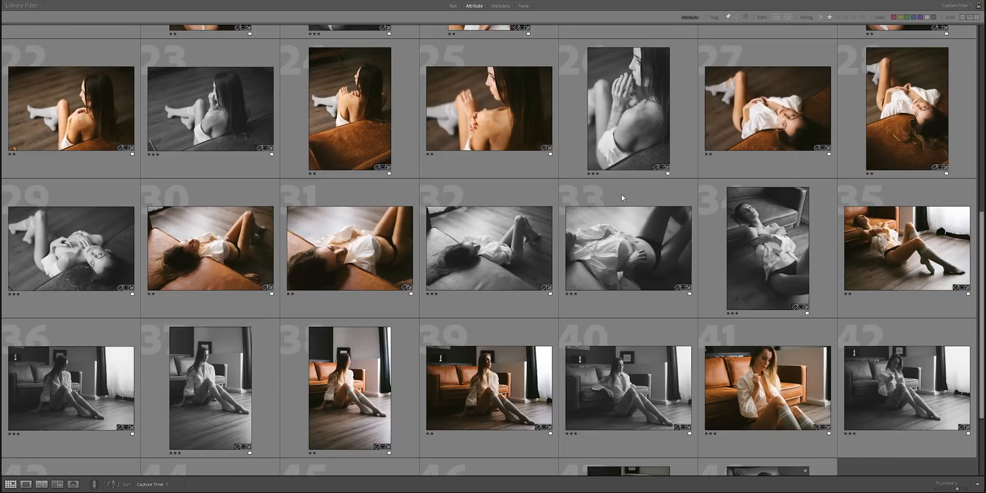
scroll(621, 197, "down", 2)
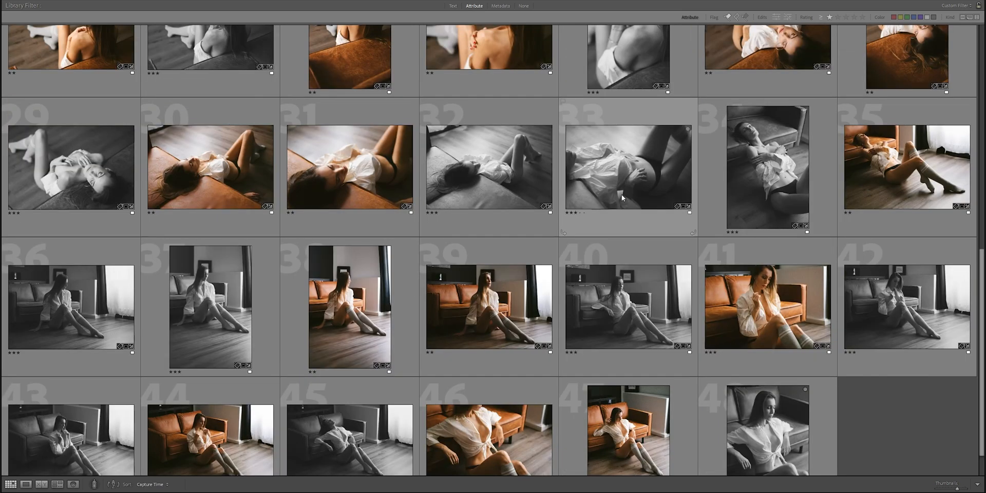
scroll(622, 197, "down", 1)
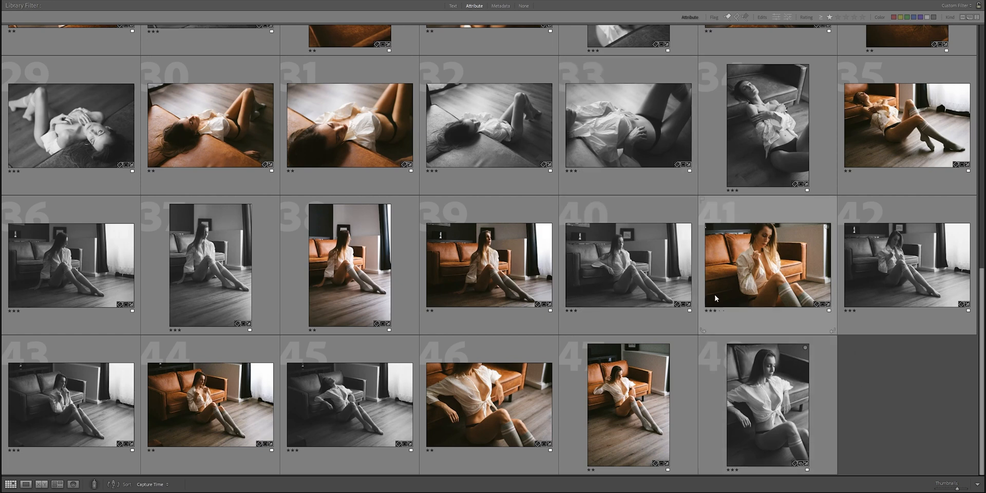
scroll(505, 249, "up", 5)
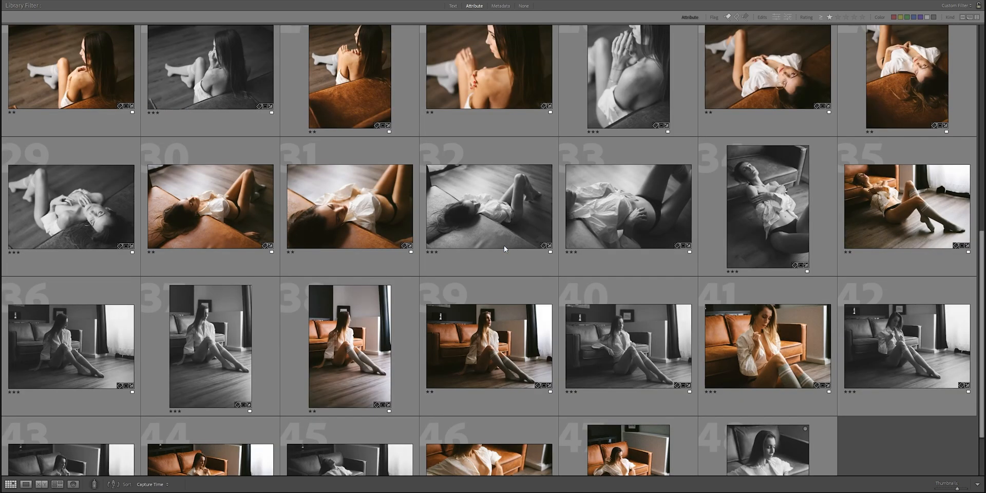
Look over the finished series in the grid several times, comparing the color and black-and-white edits between its first and last rows
scroll(504, 248, "up", 1)
scroll(504, 249, "up", 3)
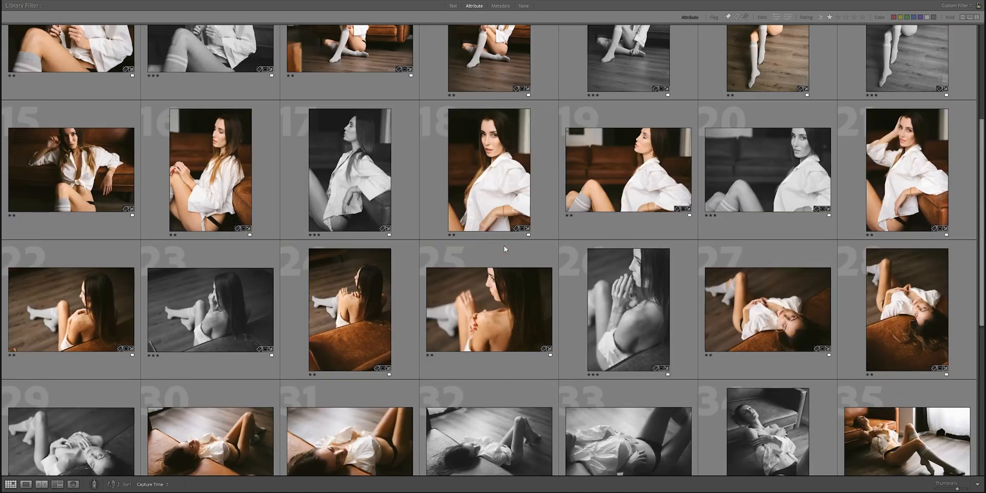
scroll(504, 249, "up", 3)
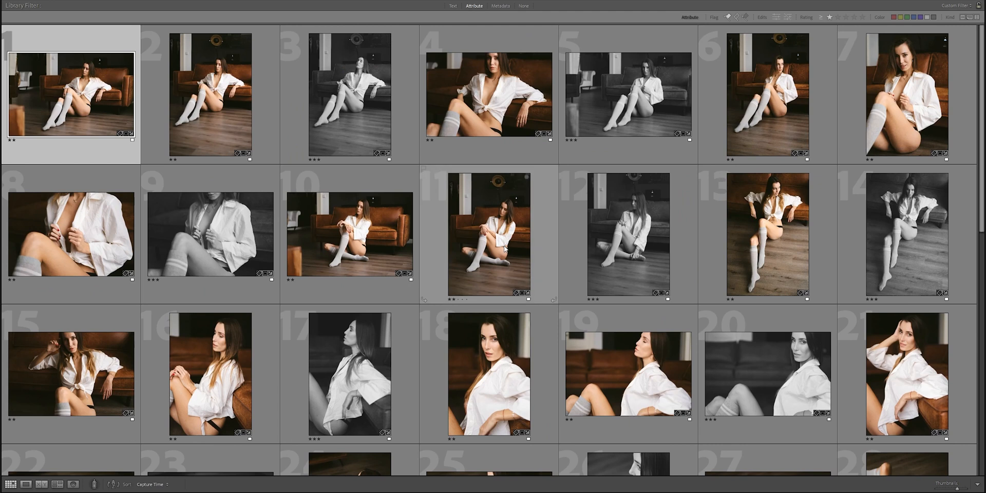
scroll(505, 248, "down", 10)
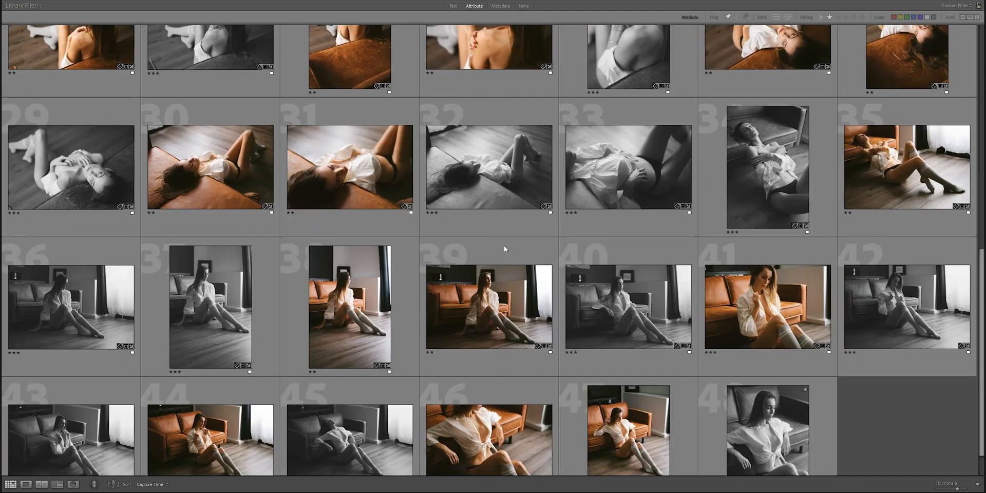
scroll(503, 245, "down", 1)
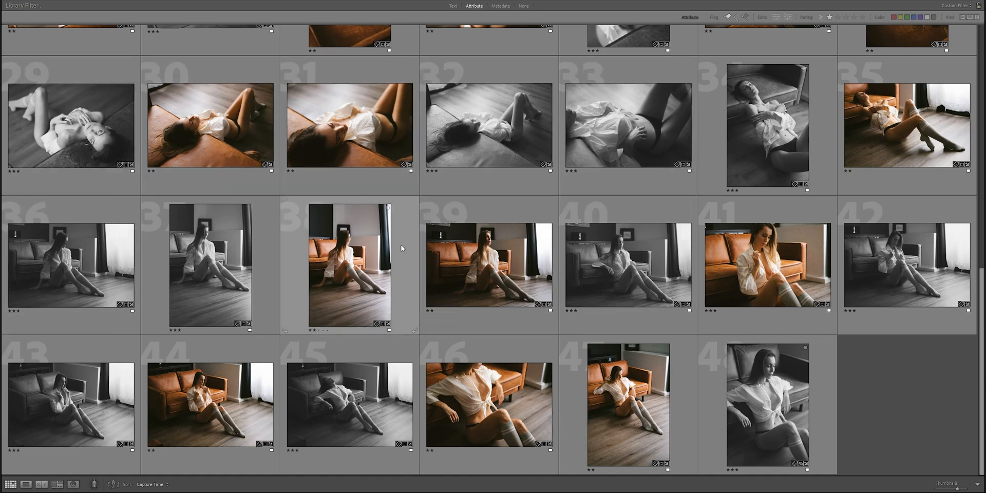
scroll(401, 245, "up", 2)
scroll(401, 247, "up", 10)
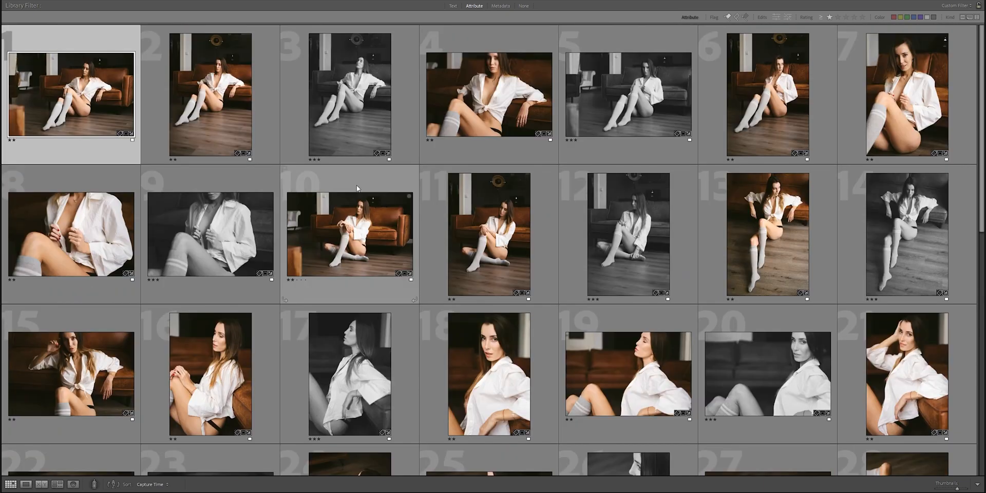
scroll(385, 216, "down", 8)
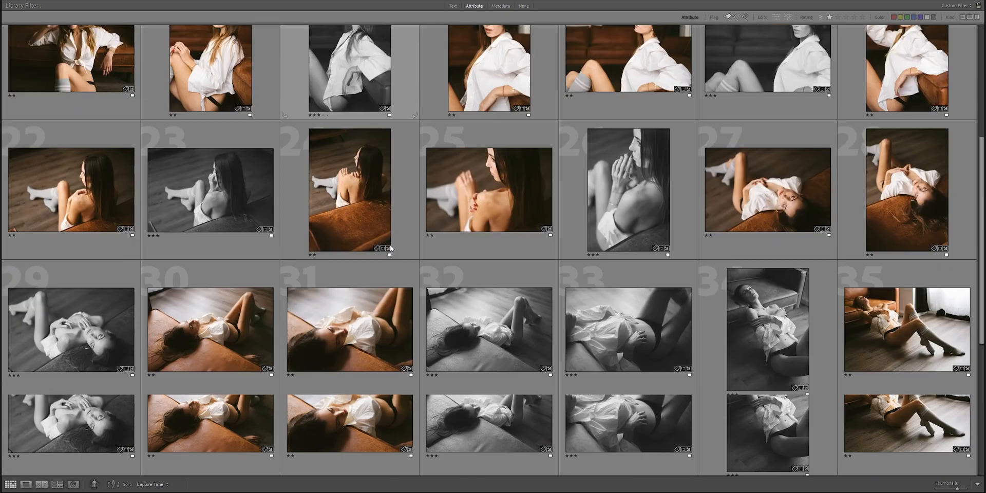
scroll(389, 248, "down", 5)
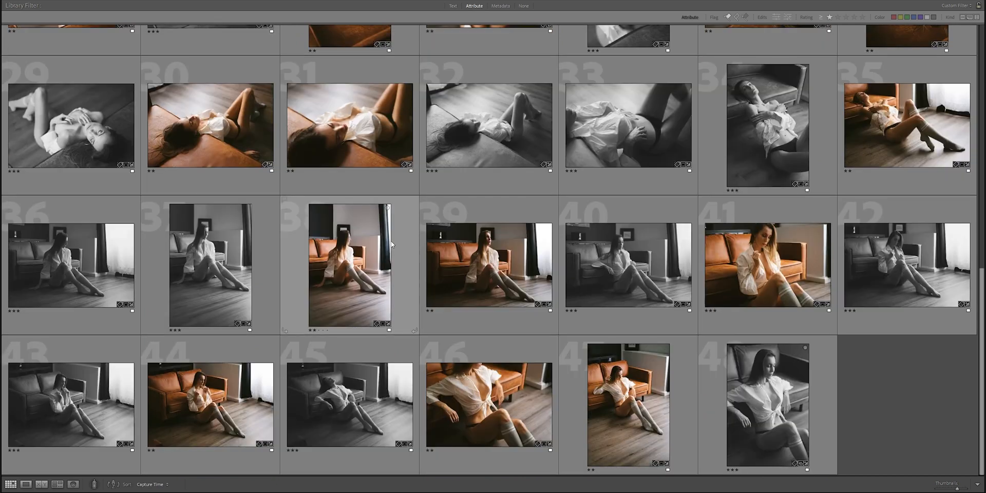
scroll(519, 232, "up", 15)
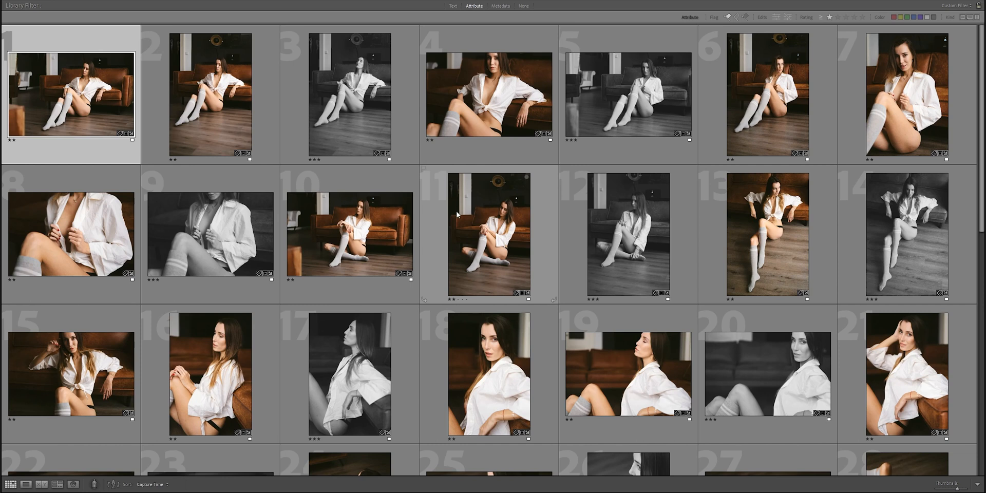
scroll(454, 210, "down", 5)
scroll(487, 241, "down", 6)
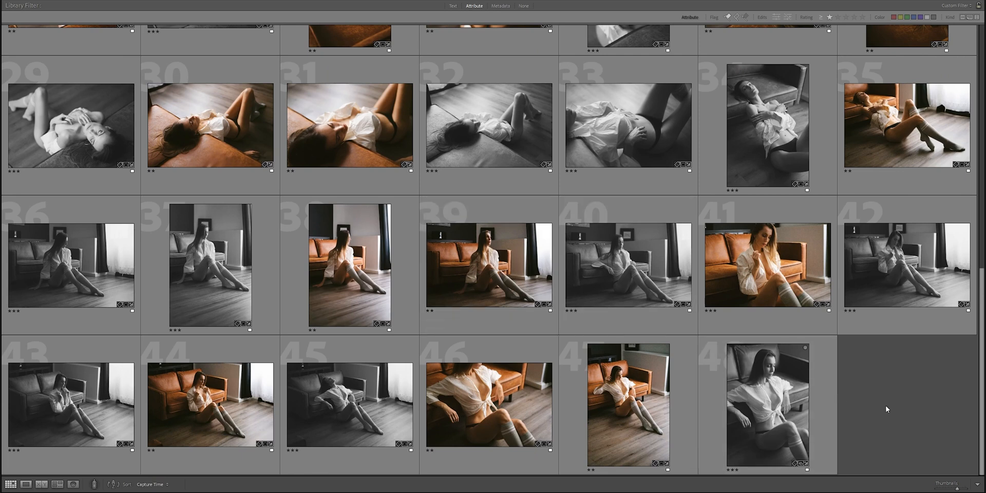
scroll(885, 405, "up", 10)
scroll(885, 405, "up", 1)
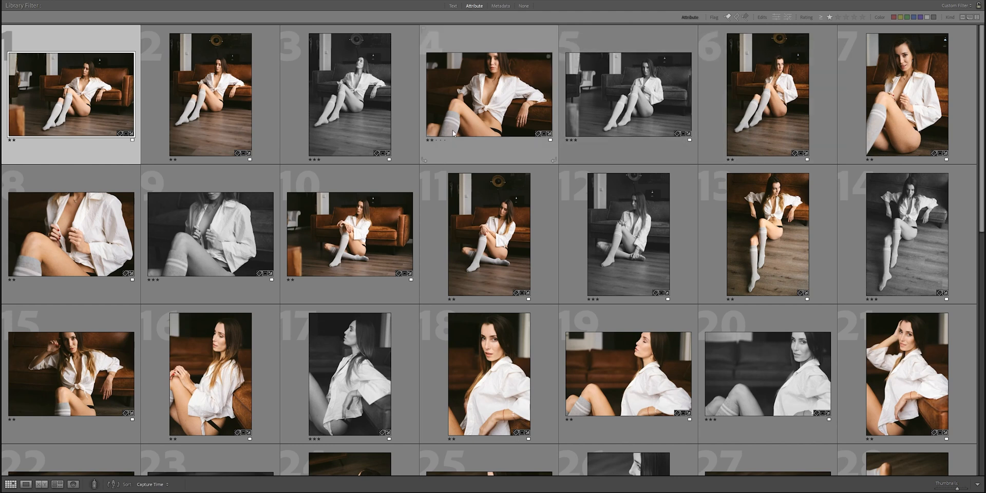
scroll(452, 130, "down", 10)
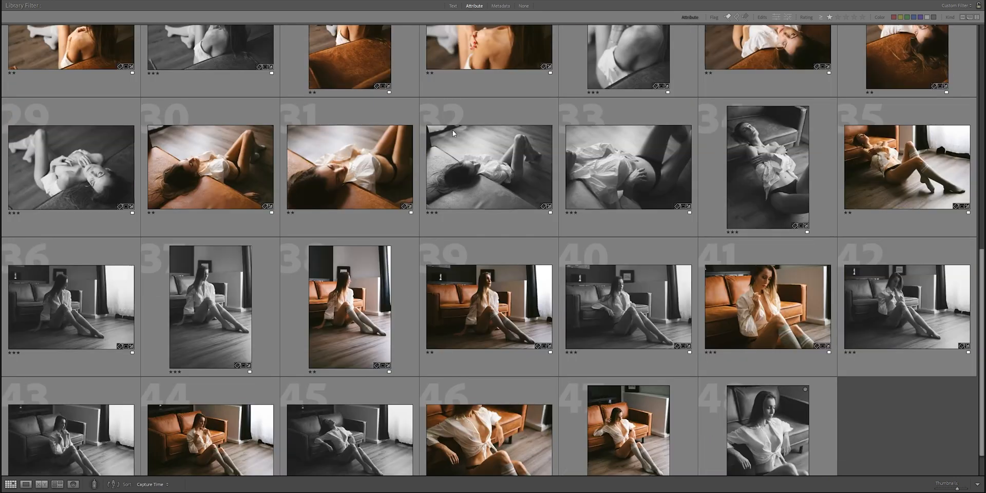
scroll(452, 133, "up", 10)
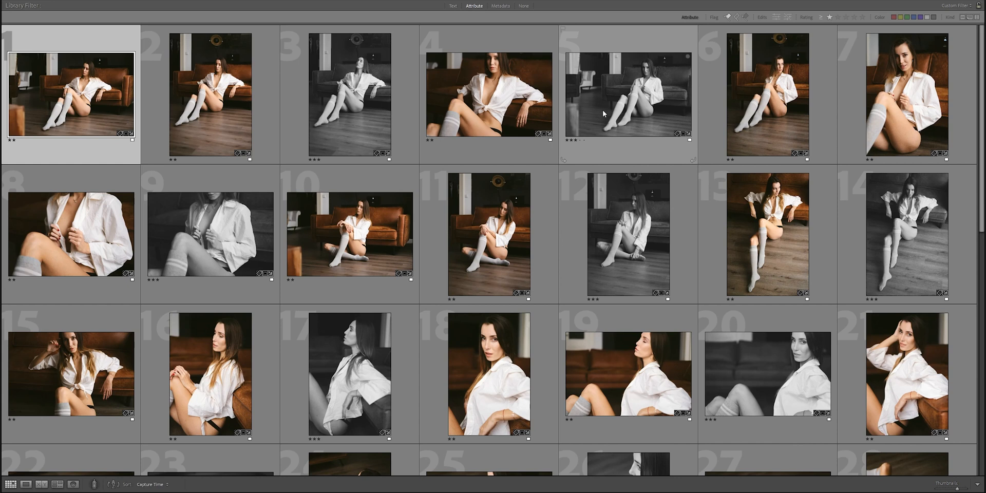
scroll(602, 110, "down", 2)
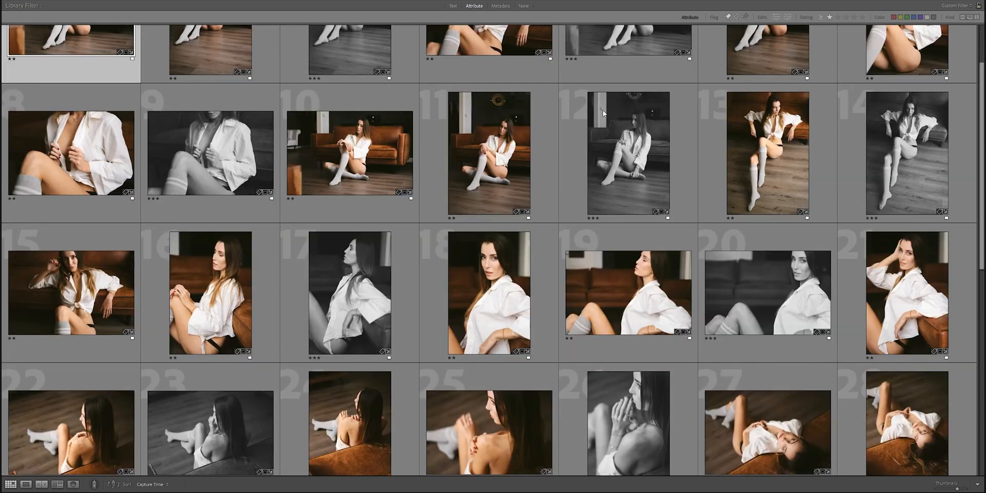
scroll(602, 110, "down", 6)
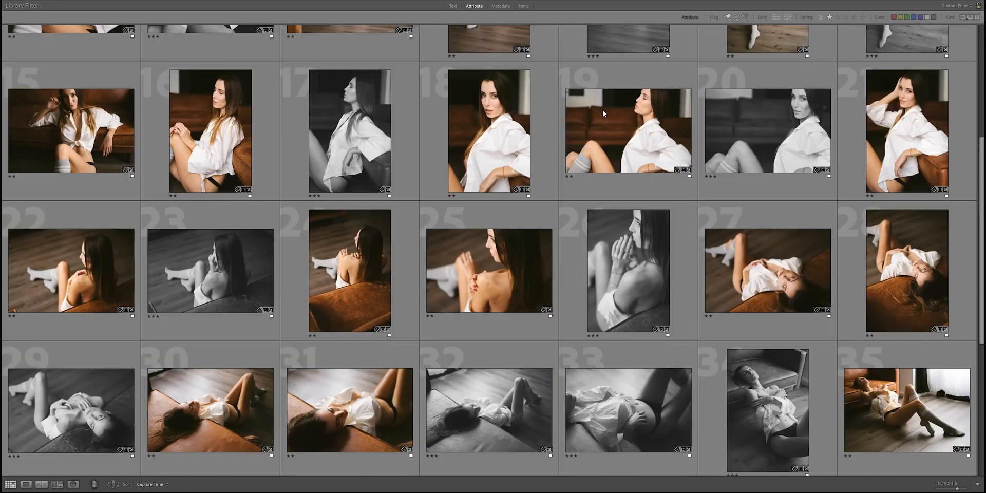
scroll(602, 109, "down", 5)
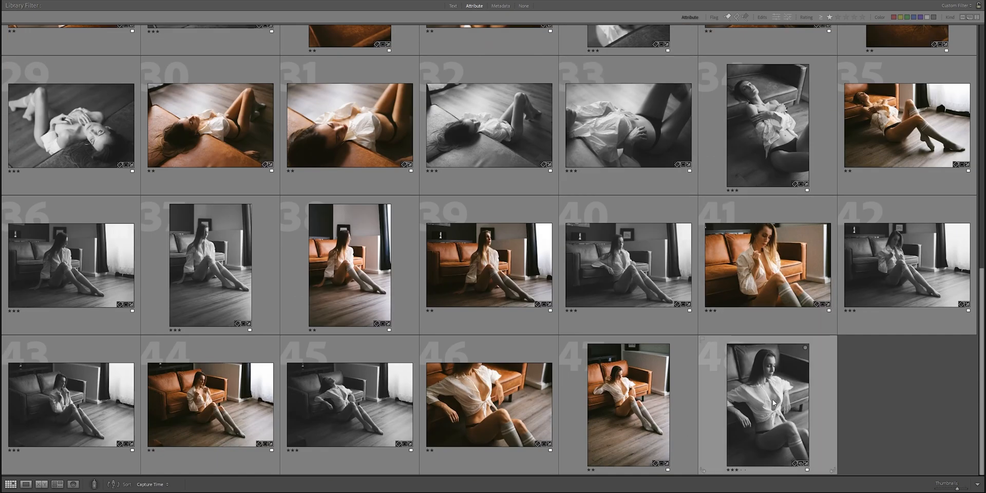
scroll(522, 179, "up", 15)
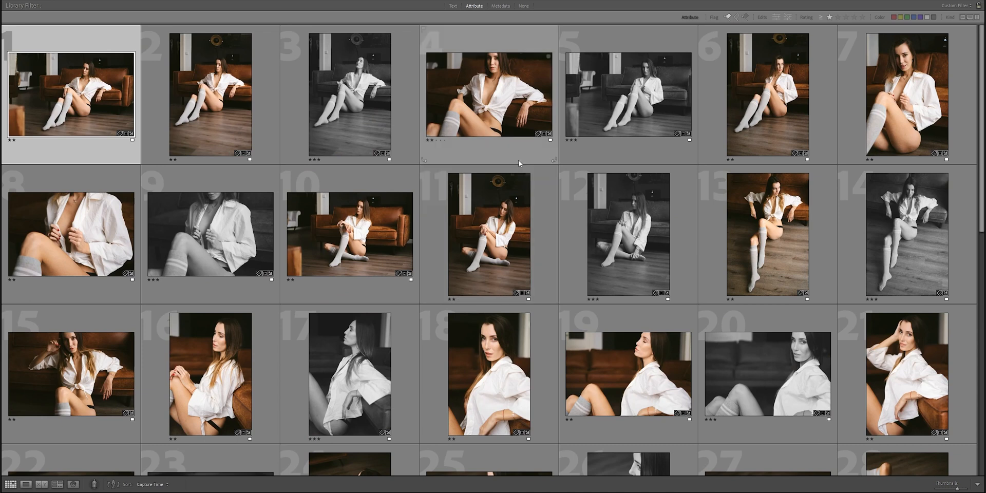